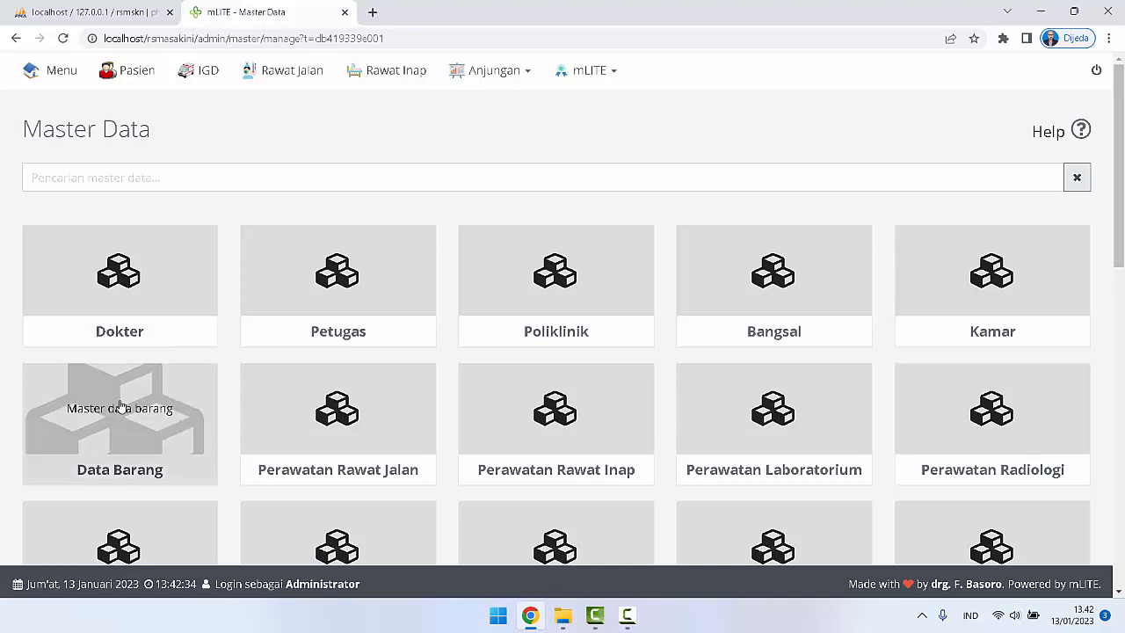
Step: Open the Data Barang entry form and check the options offered for Kode Satuan and Kode Satuan Besar
{"action": "left_click", "coordinate": [122, 406]}
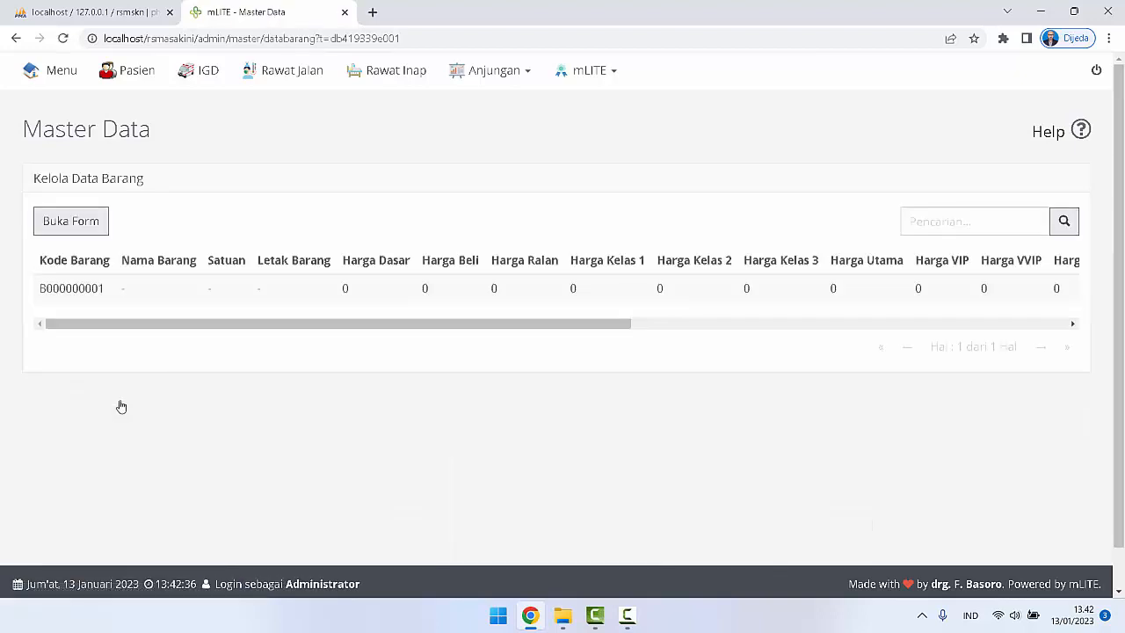
{"action": "left_click", "coordinate": [86, 222]}
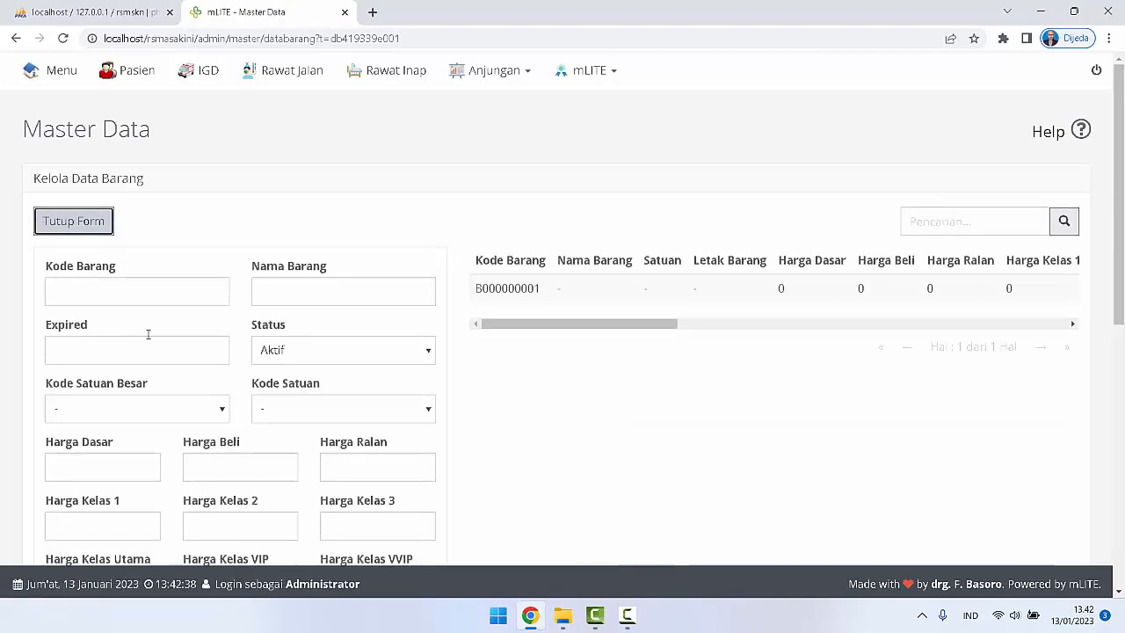
{"action": "scroll", "coordinate": [166, 405], "scroll_direction": "down", "scroll_amount": 1}
{"action": "left_click", "coordinate": [319, 335]}
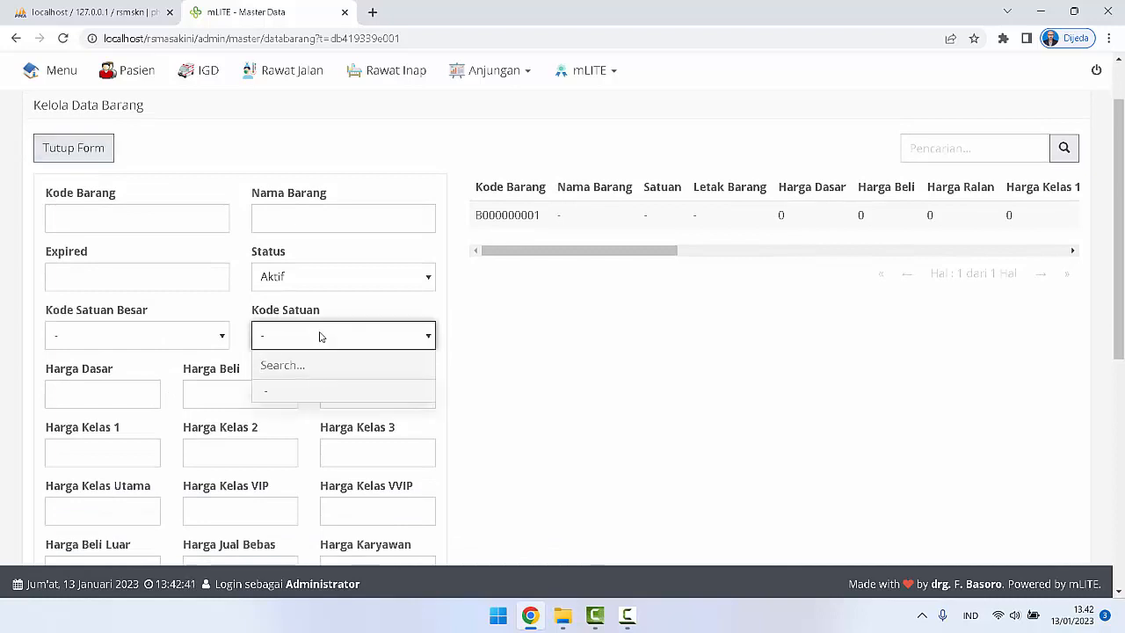
{"action": "left_click", "coordinate": [92, 338]}
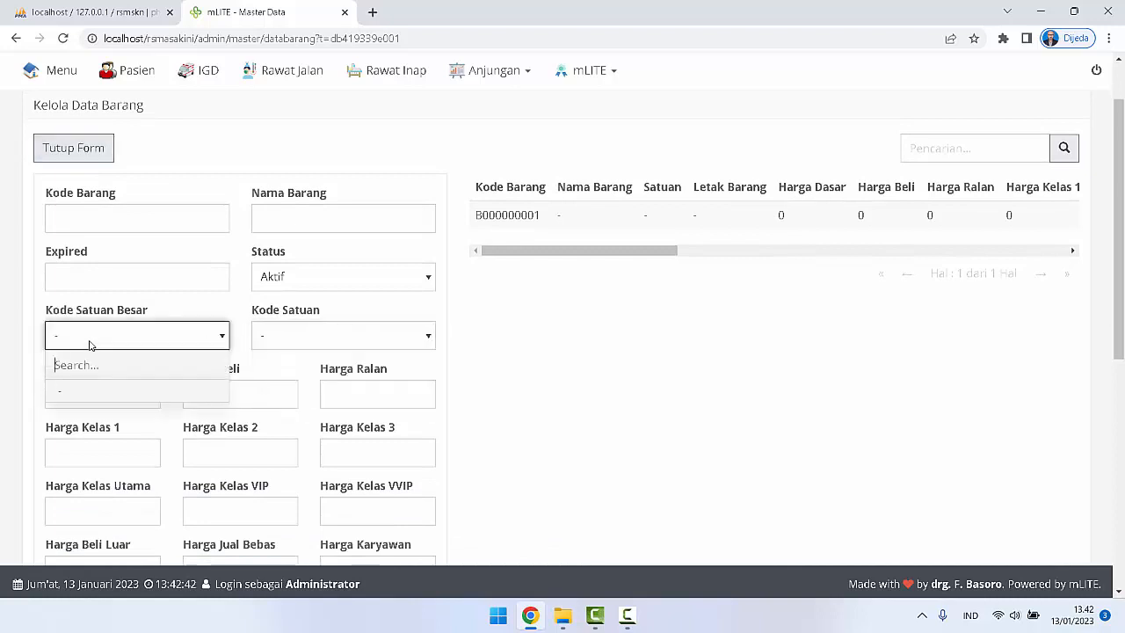
{"action": "left_click", "coordinate": [489, 359]}
Step: Examine the options for Kode Jenis, Kode Industri, Kode Golongan and Kode Kategori in the item form, and return to the Master Data overview
{"action": "scroll", "coordinate": [491, 360], "scroll_direction": "down", "scroll_amount": 5}
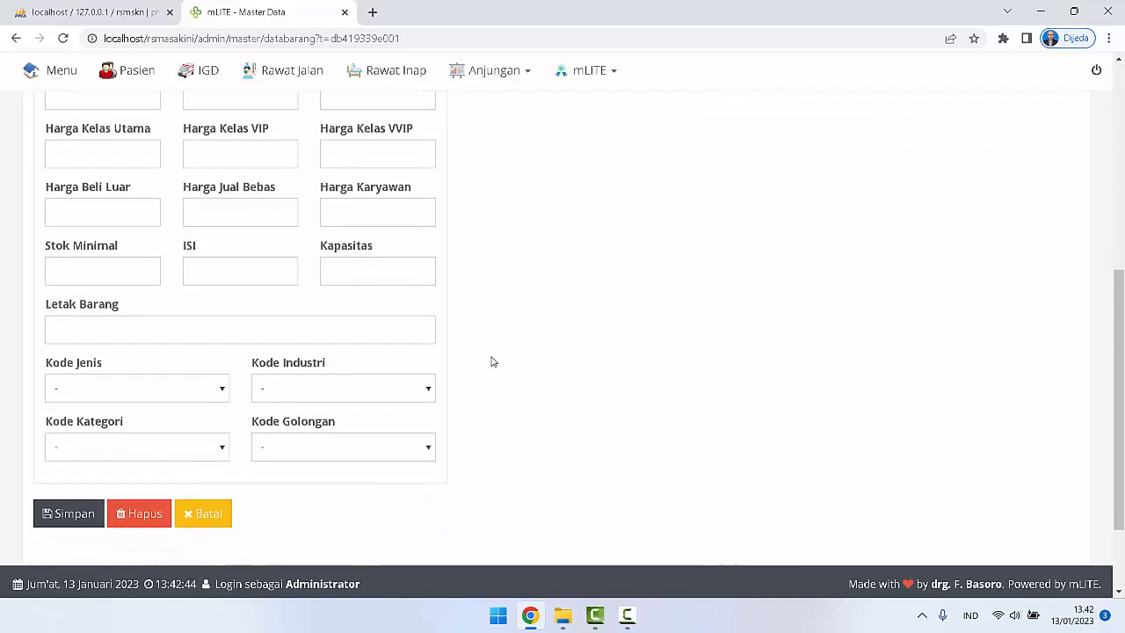
{"action": "left_click", "coordinate": [207, 379]}
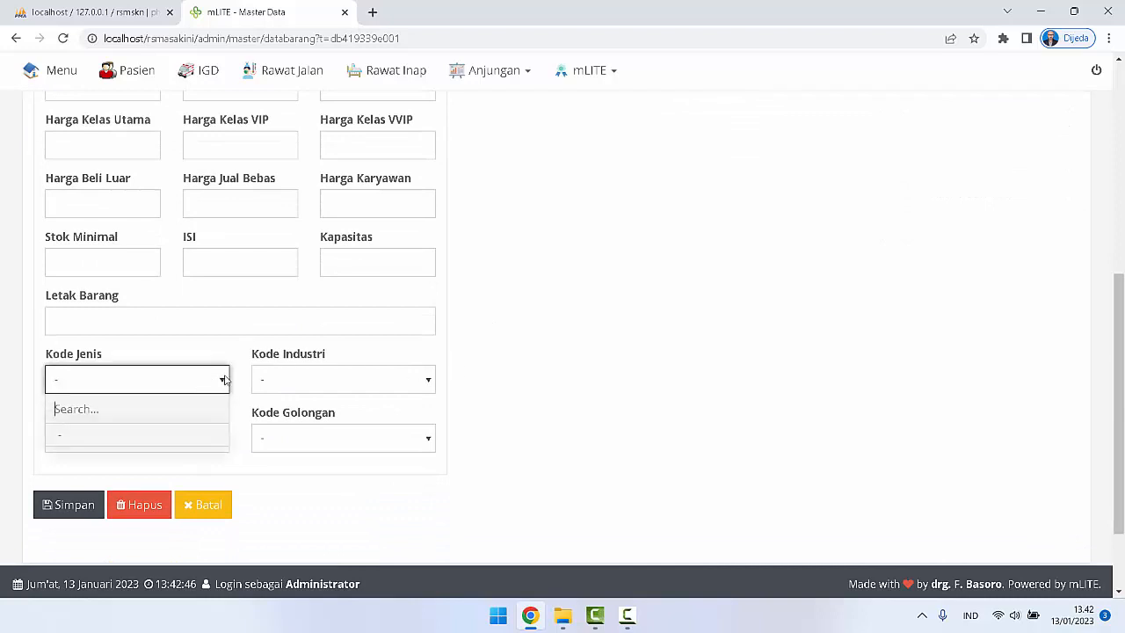
{"action": "left_click", "coordinate": [490, 377]}
{"action": "left_click", "coordinate": [433, 378]}
{"action": "left_click", "coordinate": [506, 382]}
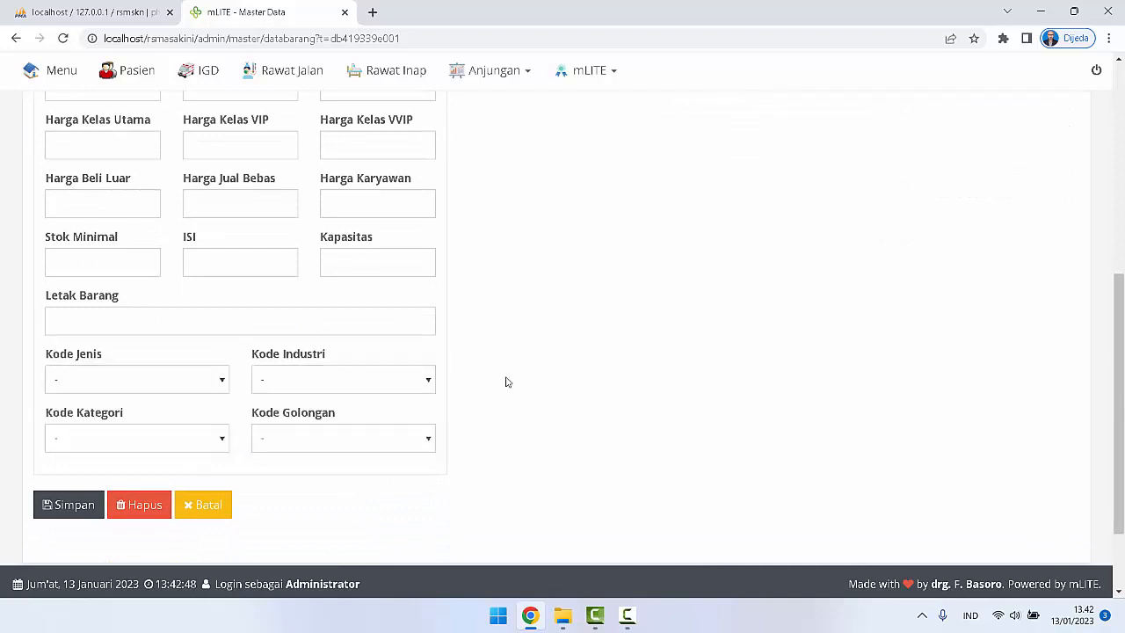
{"action": "left_click", "coordinate": [362, 432]}
{"action": "left_click", "coordinate": [562, 384]}
{"action": "left_click", "coordinate": [153, 442]}
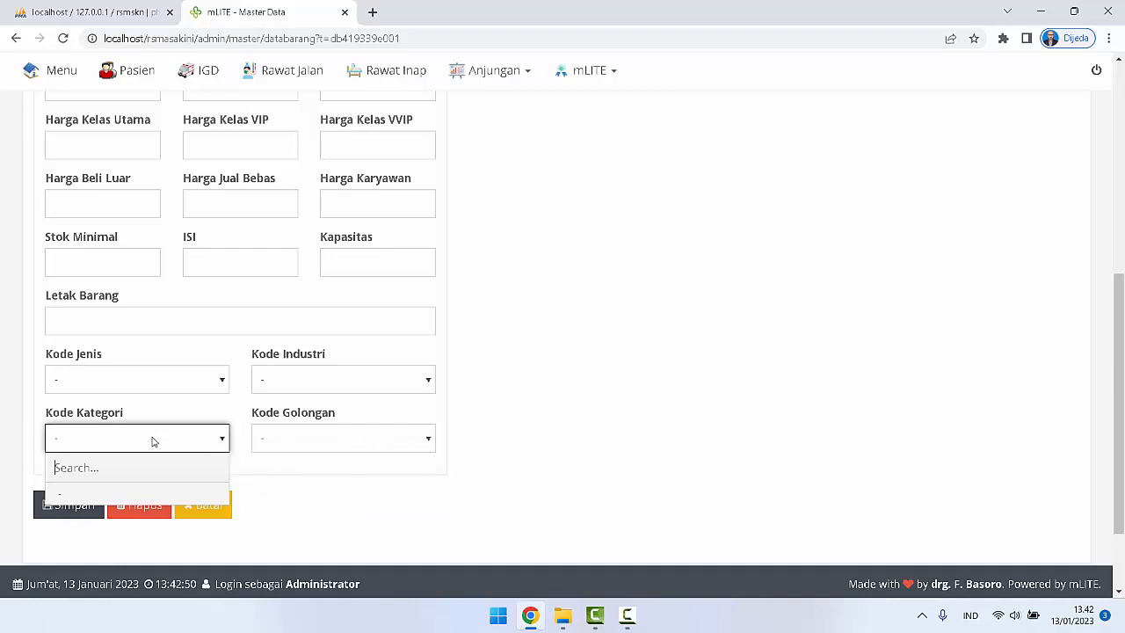
{"action": "left_click", "coordinate": [533, 343]}
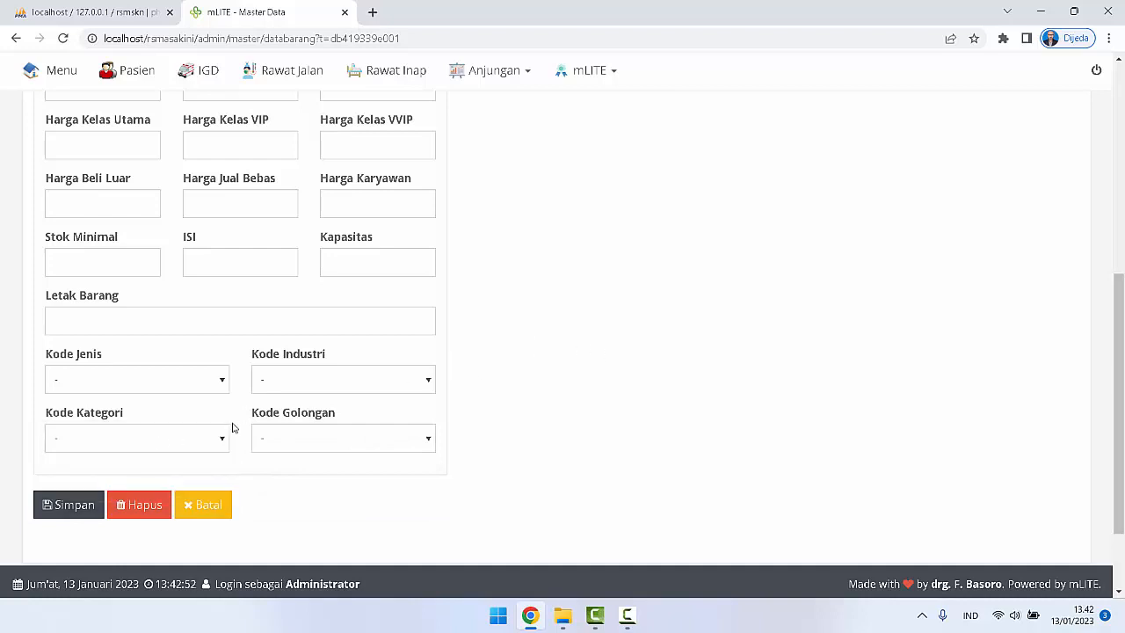
{"action": "scroll", "coordinate": [233, 428], "scroll_direction": "up", "scroll_amount": 5}
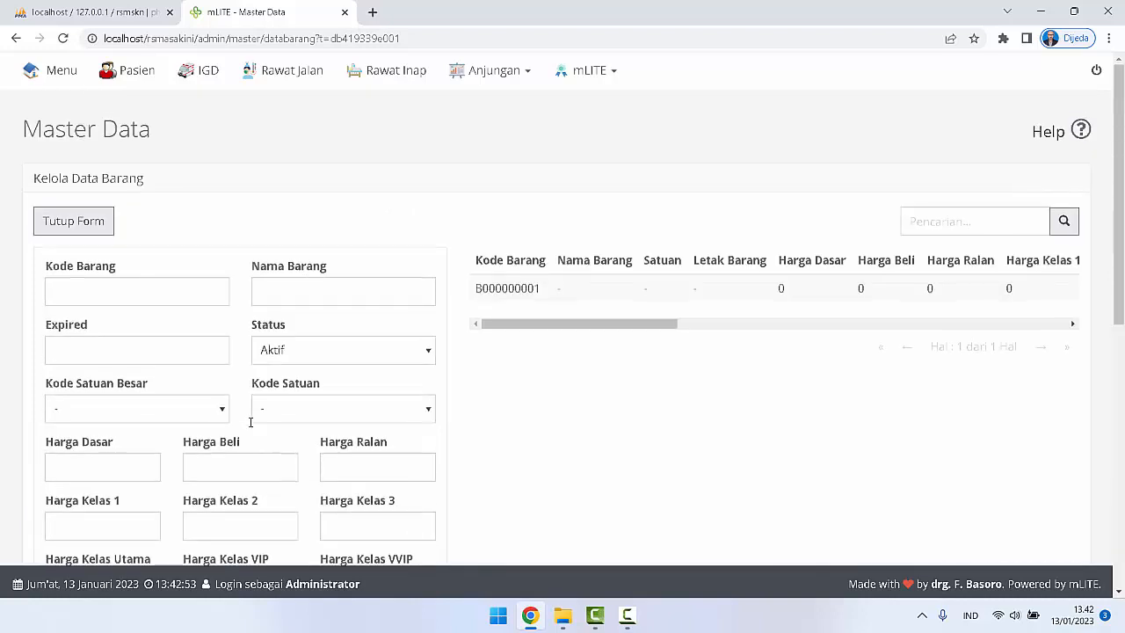
{"action": "left_click", "coordinate": [58, 139]}
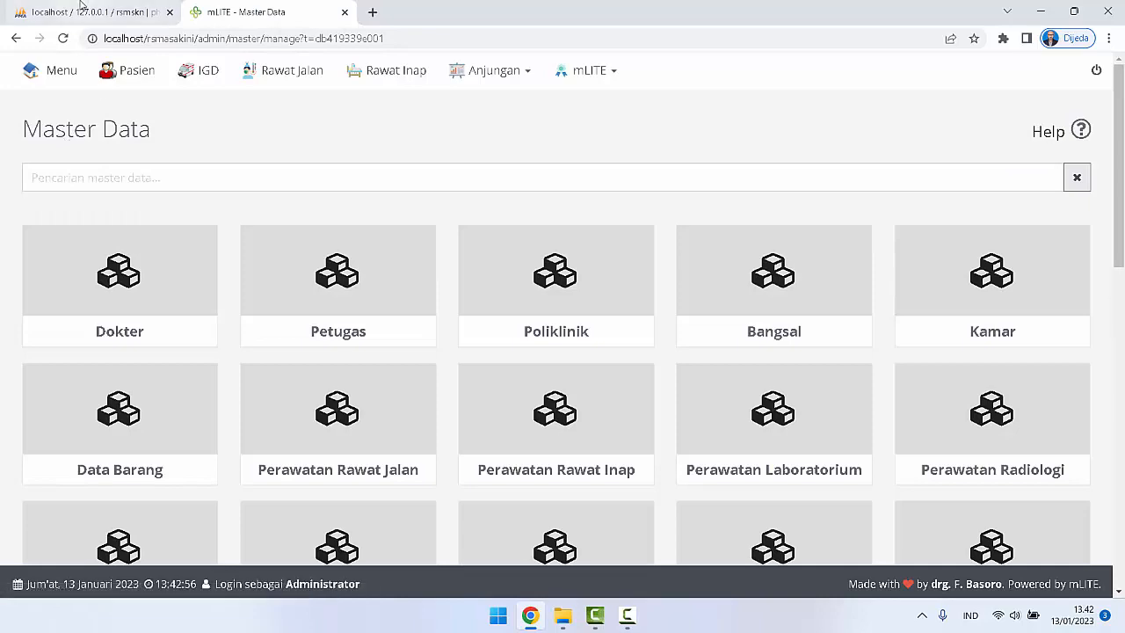
Step: Switch to phpMyAdmin, filter the rsmskn tables by "kod" and open the kodesatuan table
{"action": "left_click", "coordinate": [92, 14]}
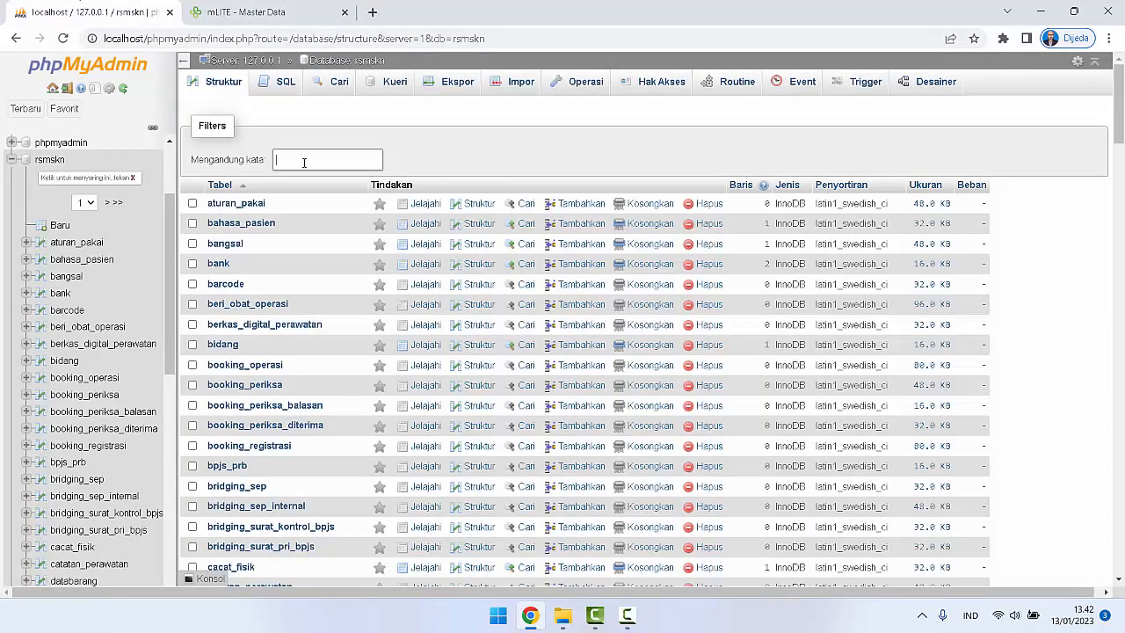
{"action": "type", "text": "kod"}
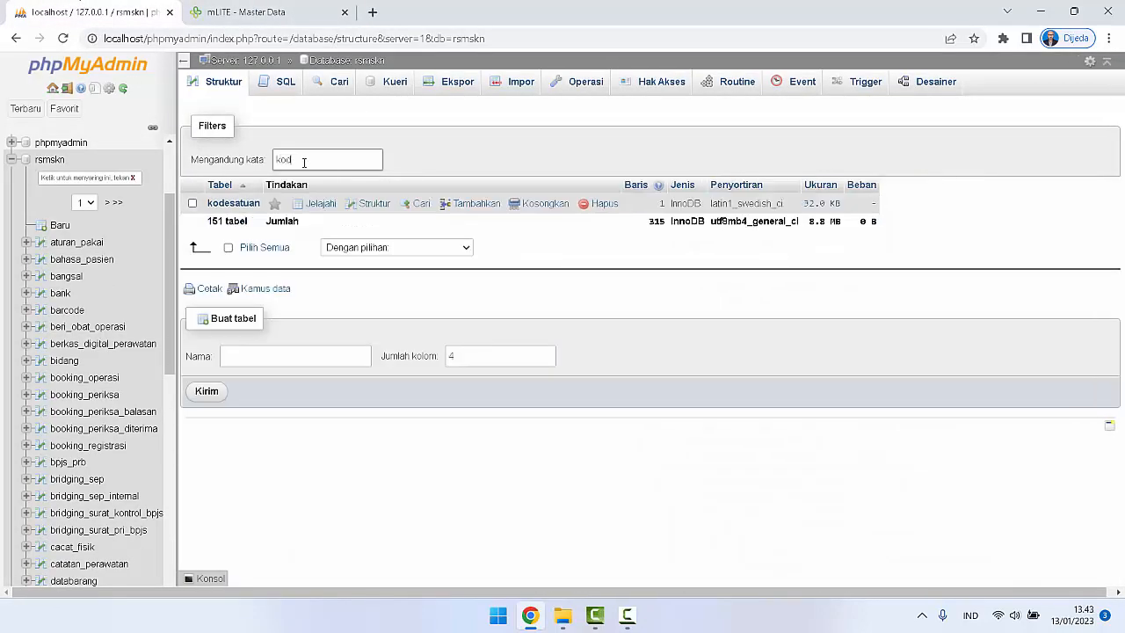
{"action": "left_click", "coordinate": [233, 204]}
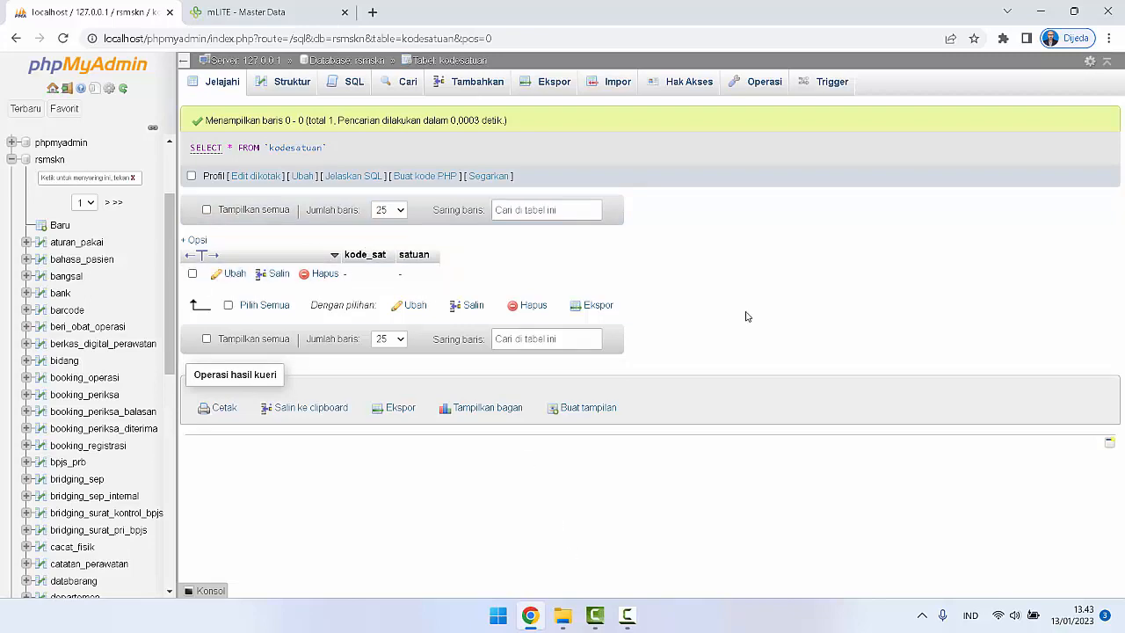
Step: Open kodesatuan.csv from the desktop in Excel, dismissing the activation wizard, and fit column B to its contents
{"action": "left_click", "coordinate": [1040, 12]}
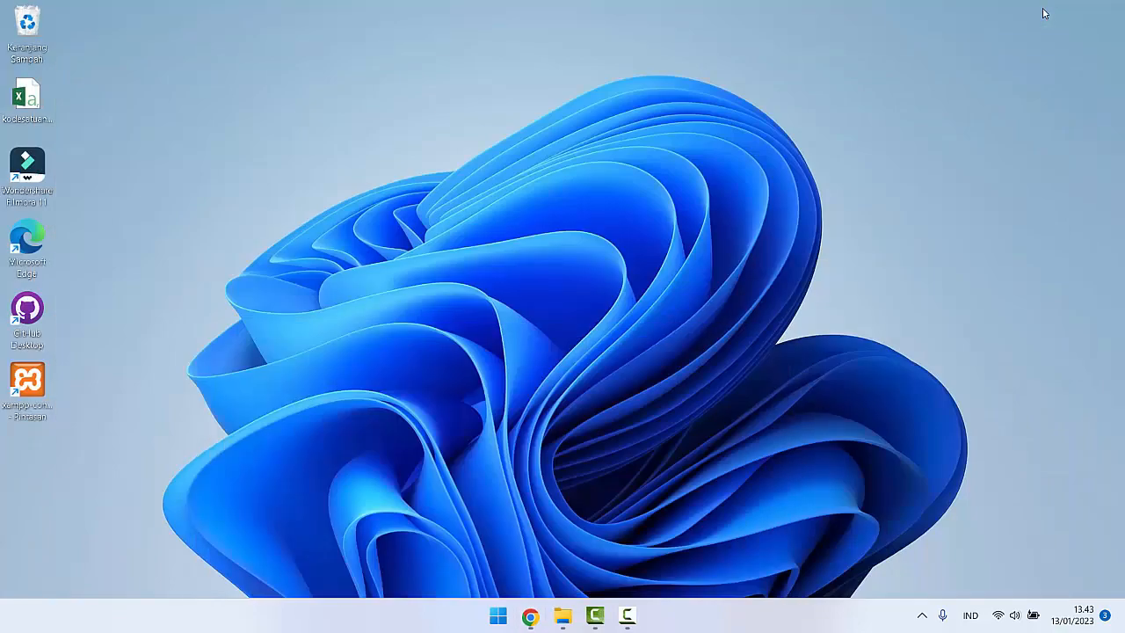
{"action": "double_click", "coordinate": [21, 103]}
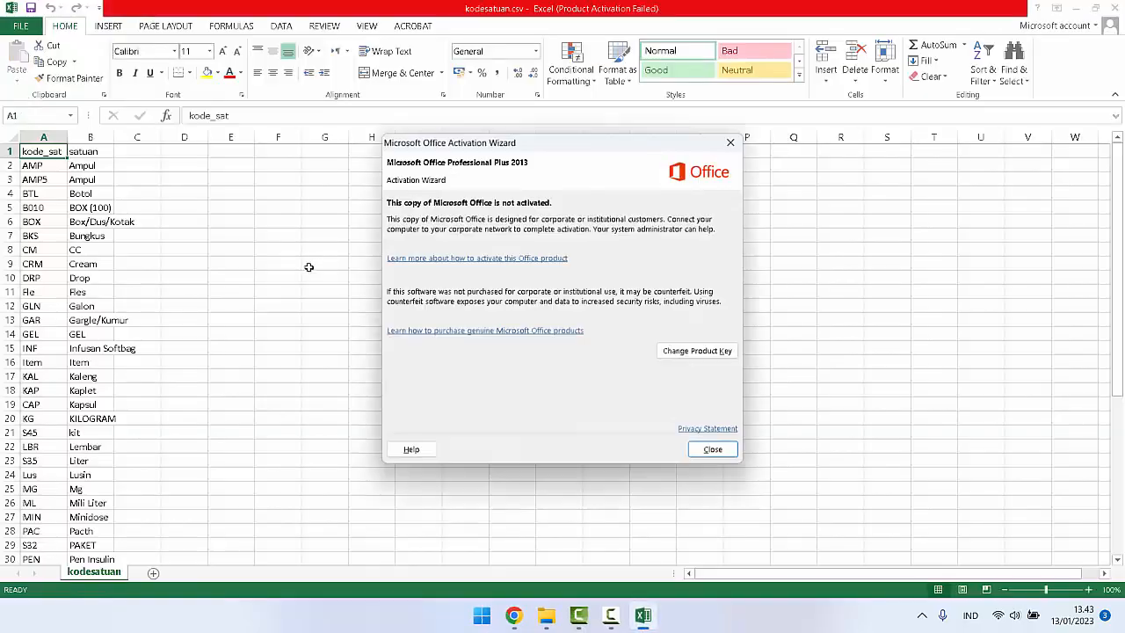
{"action": "left_click", "coordinate": [699, 452]}
{"action": "left_click", "coordinate": [191, 230]}
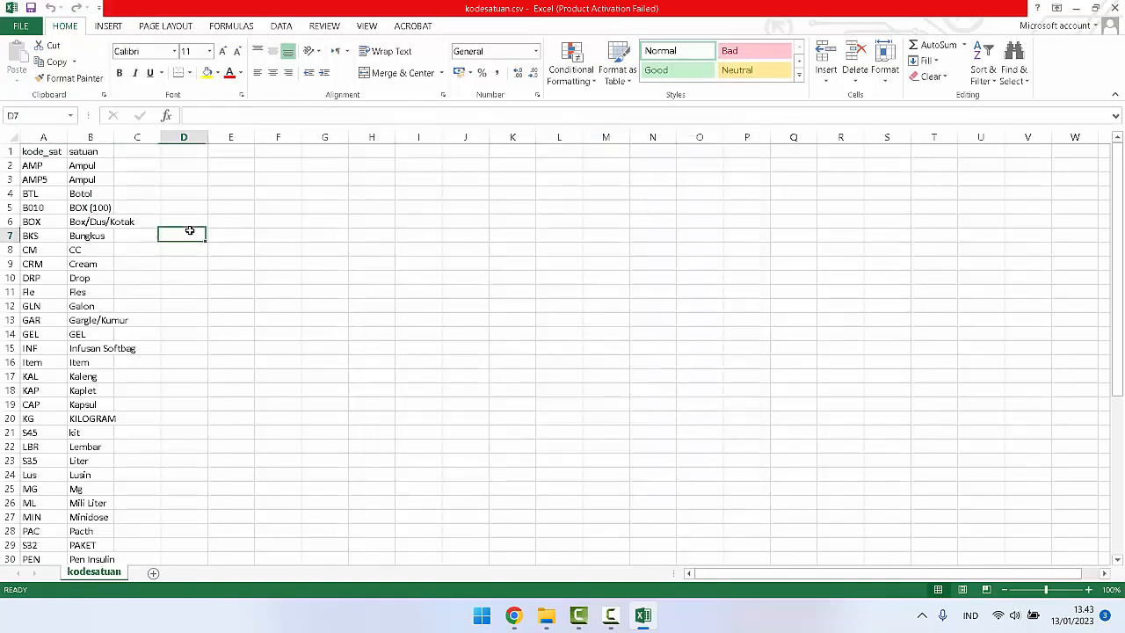
{"action": "scroll", "coordinate": [190, 230], "scroll_direction": "down", "scroll_amount": 2}
{"action": "scroll", "coordinate": [190, 230], "scroll_direction": "up", "scroll_amount": 2}
{"action": "left_click", "coordinate": [49, 151]}
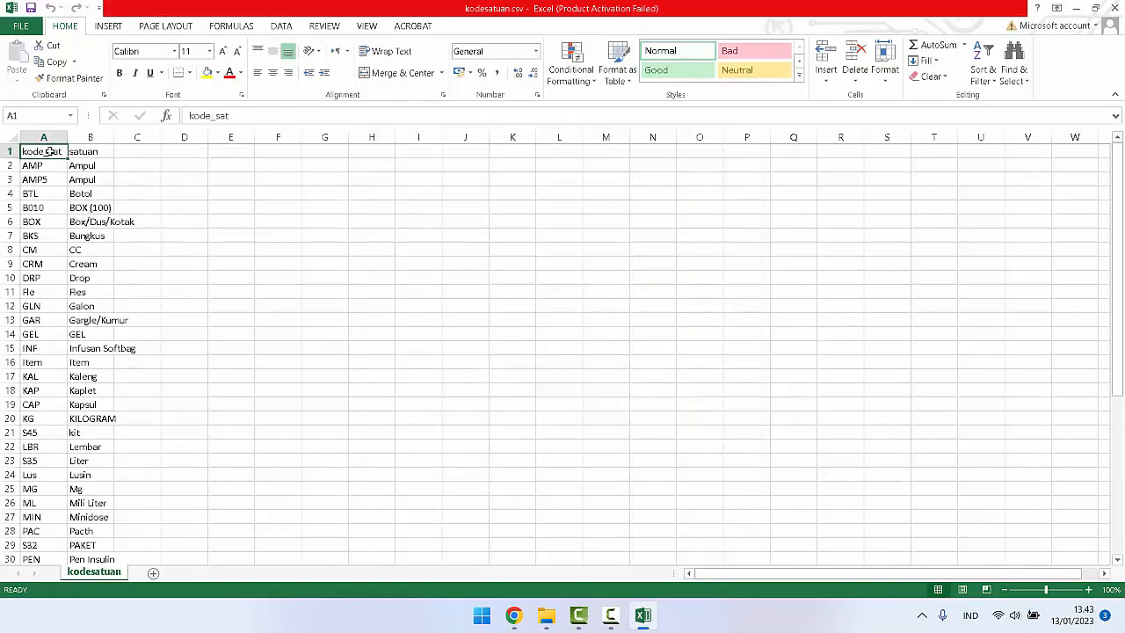
{"action": "double_click", "coordinate": [113, 139]}
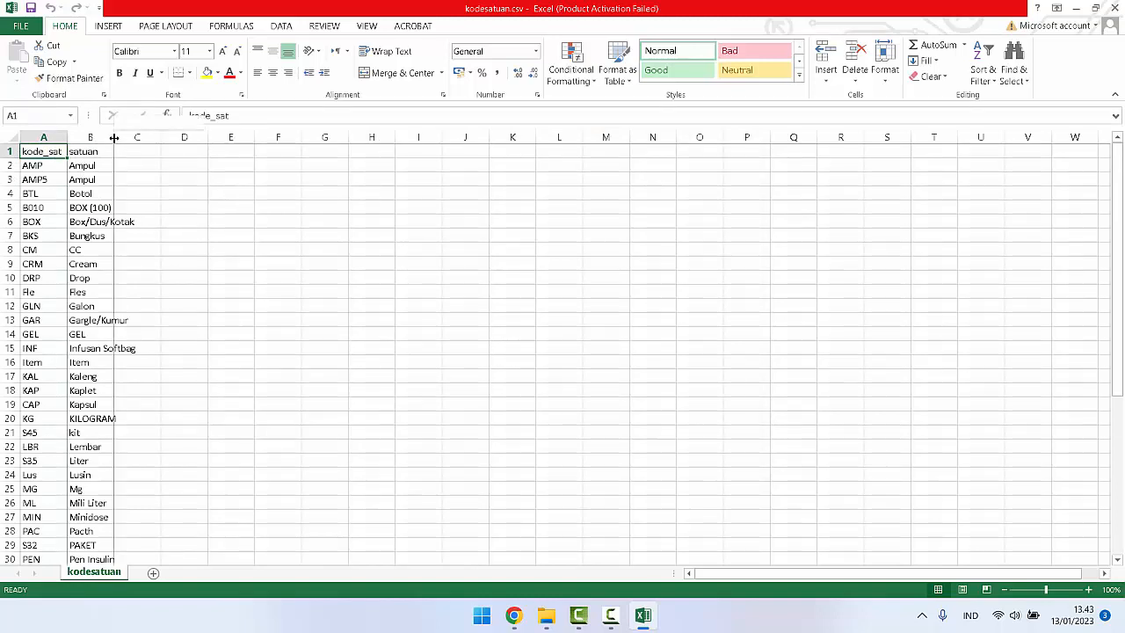
Step: Delete the entire header row with kode_sat and satuan, and save the file keeping the CSV format
{"action": "right_click", "coordinate": [42, 154]}
{"action": "left_click", "coordinate": [77, 273]}
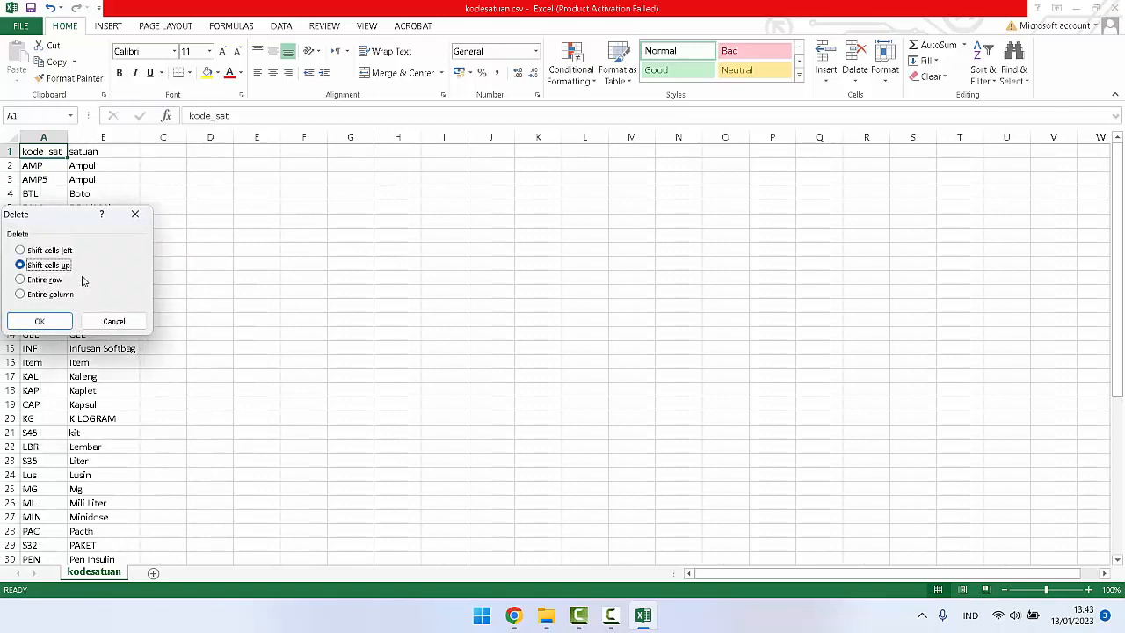
{"action": "left_click", "coordinate": [42, 281]}
{"action": "left_click", "coordinate": [32, 320]}
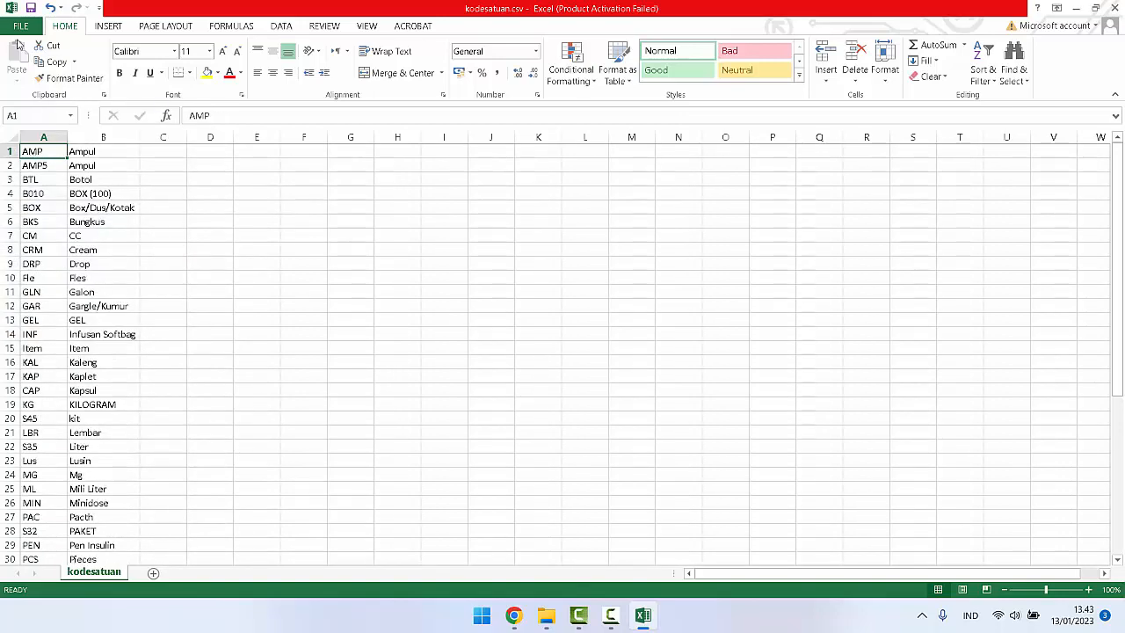
{"action": "left_click", "coordinate": [30, 9]}
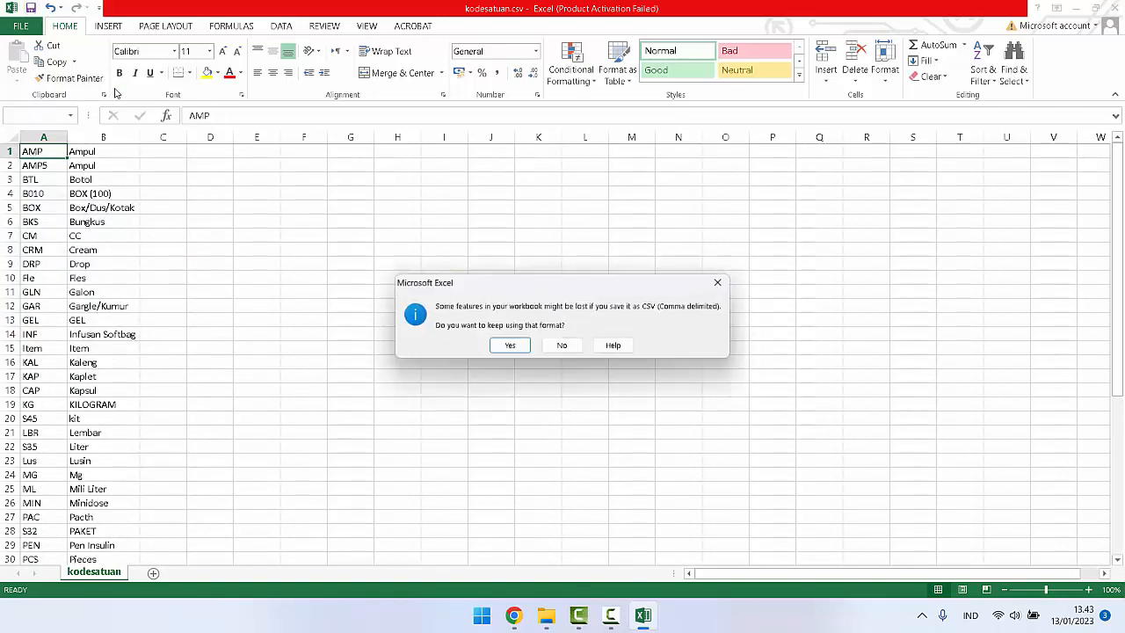
{"action": "left_click", "coordinate": [509, 347]}
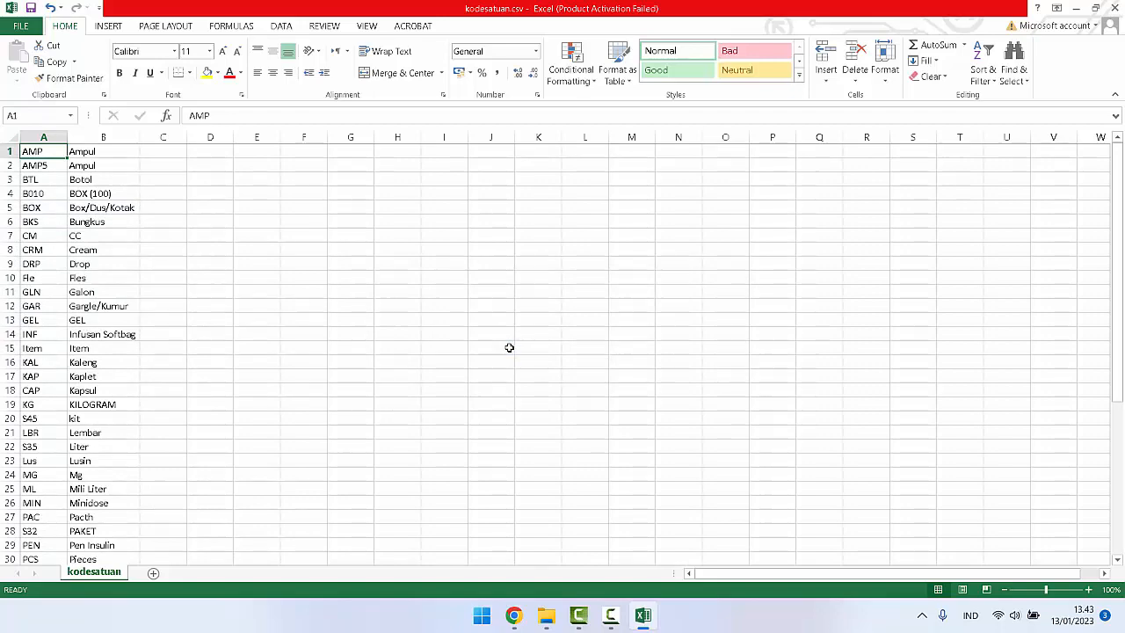
Step: Switch back to phpMyAdmin in Chrome and choose kodesatuan.csv from the Desktop as the file to import into the kodesatuan table
{"action": "left_click", "coordinate": [513, 615]}
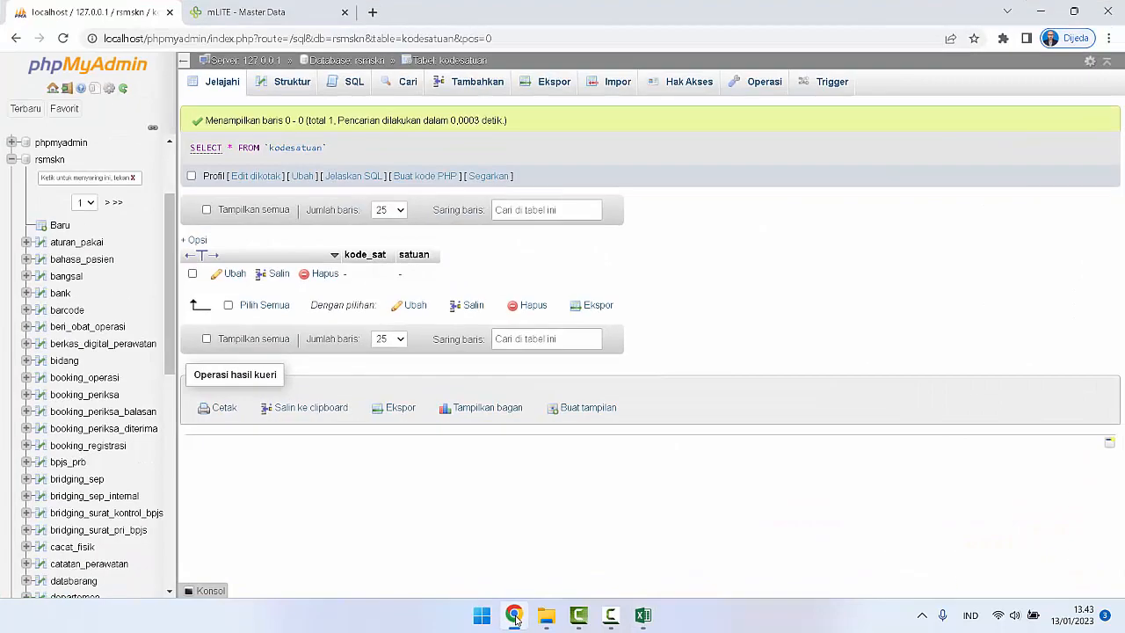
{"action": "left_click", "coordinate": [615, 83]}
{"action": "scroll", "coordinate": [346, 375], "scroll_direction": "down", "scroll_amount": 3}
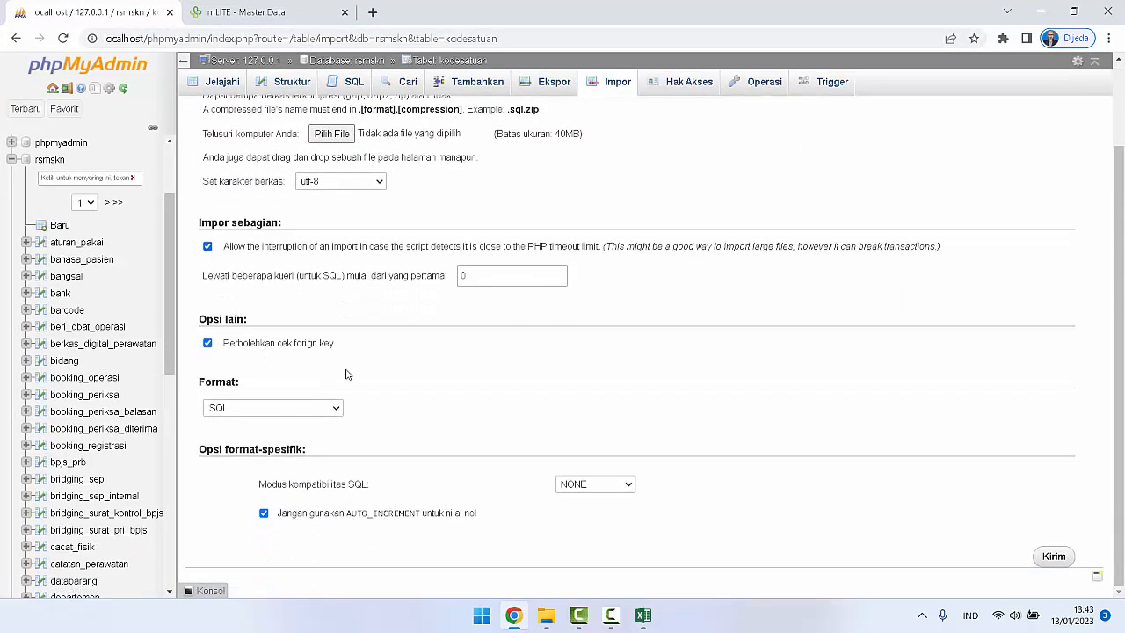
{"action": "scroll", "coordinate": [413, 354], "scroll_direction": "up", "scroll_amount": 3}
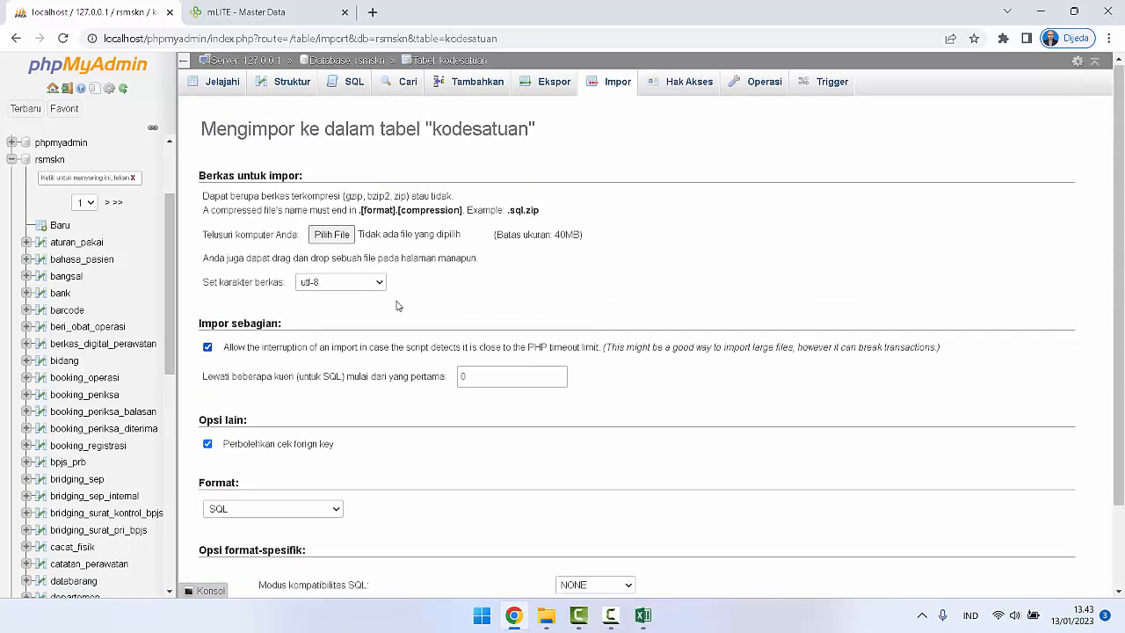
{"action": "left_click", "coordinate": [349, 239]}
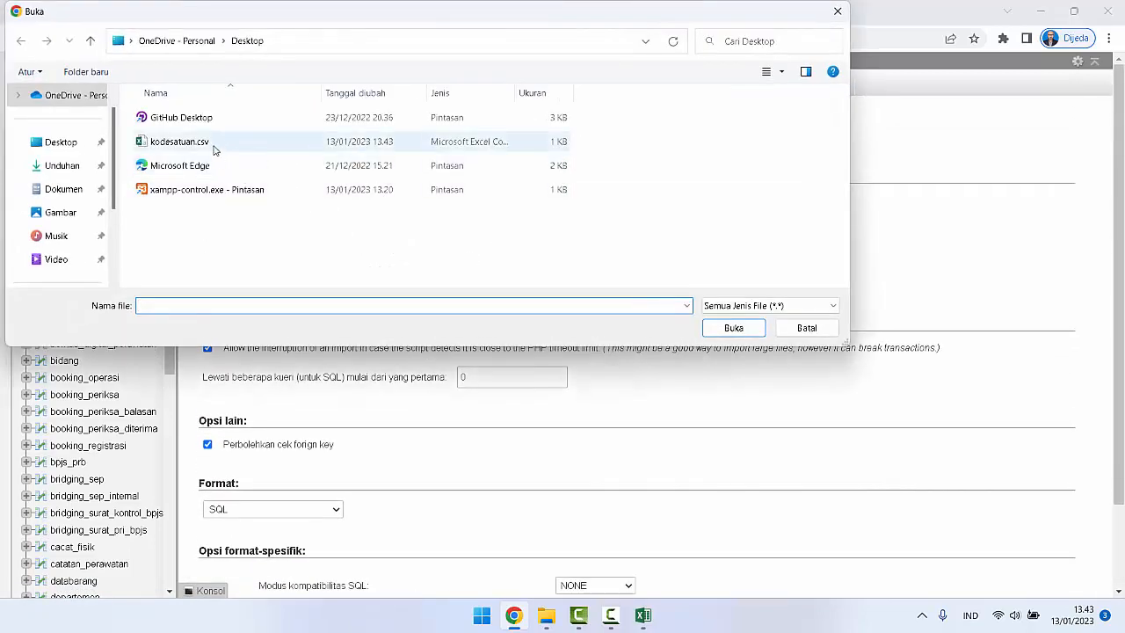
{"action": "left_click", "coordinate": [215, 146]}
{"action": "left_click", "coordinate": [732, 327]}
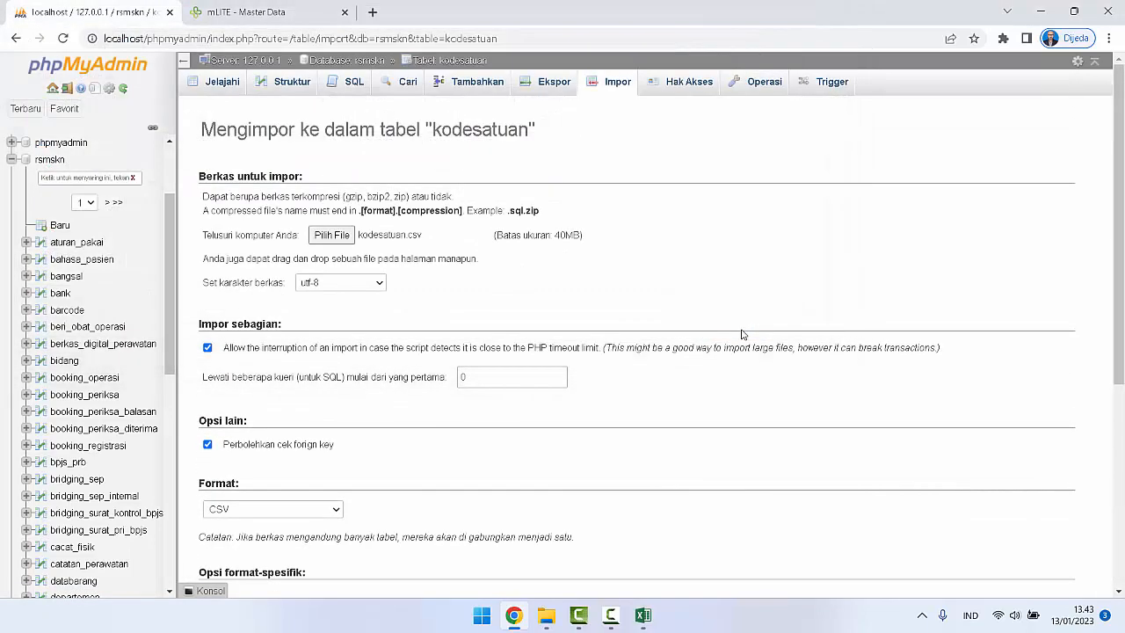
Step: Try to import kodesatuan.csv into the kodesatuan table in CSV format, and go back to the import form
{"action": "scroll", "coordinate": [441, 351], "scroll_direction": "down", "scroll_amount": 4}
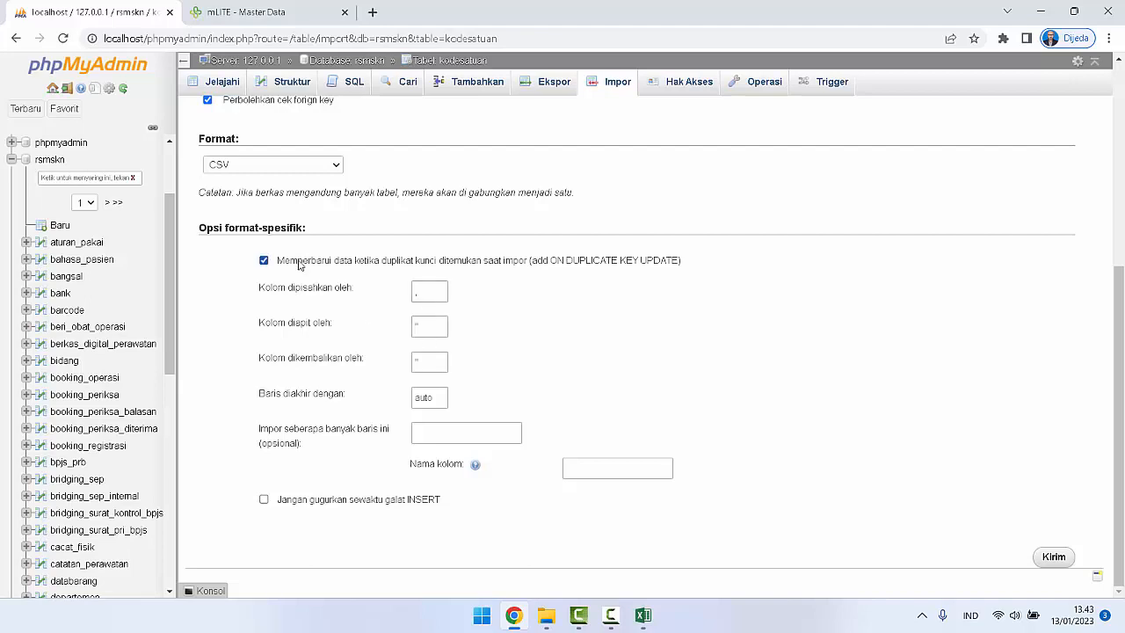
{"action": "scroll", "coordinate": [744, 374], "scroll_direction": "up", "scroll_amount": 4}
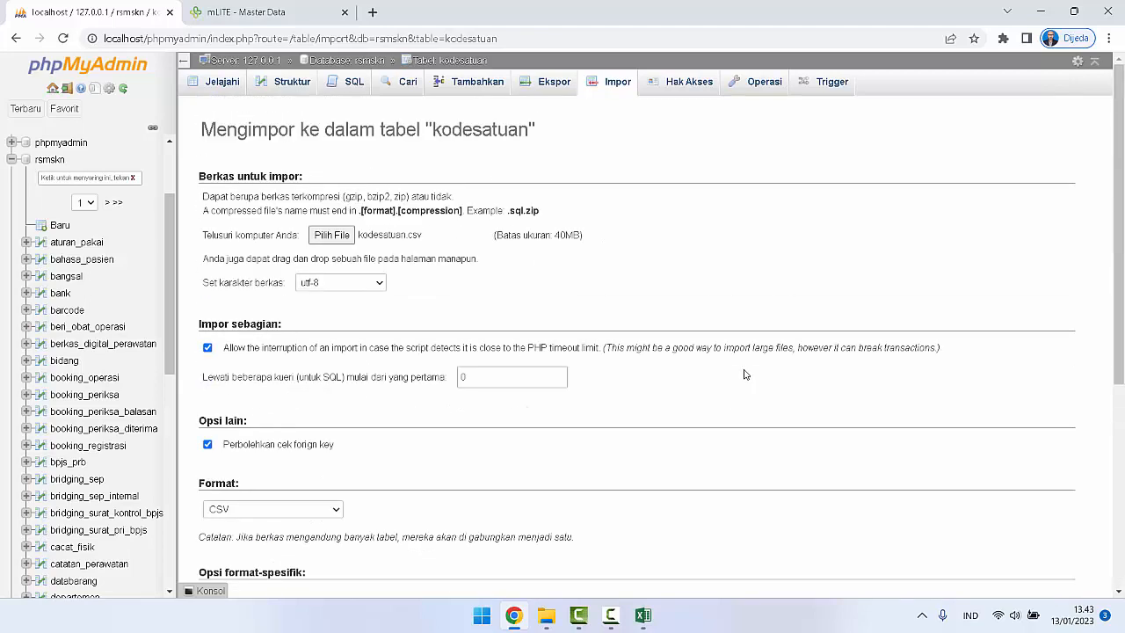
{"action": "scroll", "coordinate": [743, 375], "scroll_direction": "down", "scroll_amount": 5}
{"action": "left_click", "coordinate": [1051, 557]}
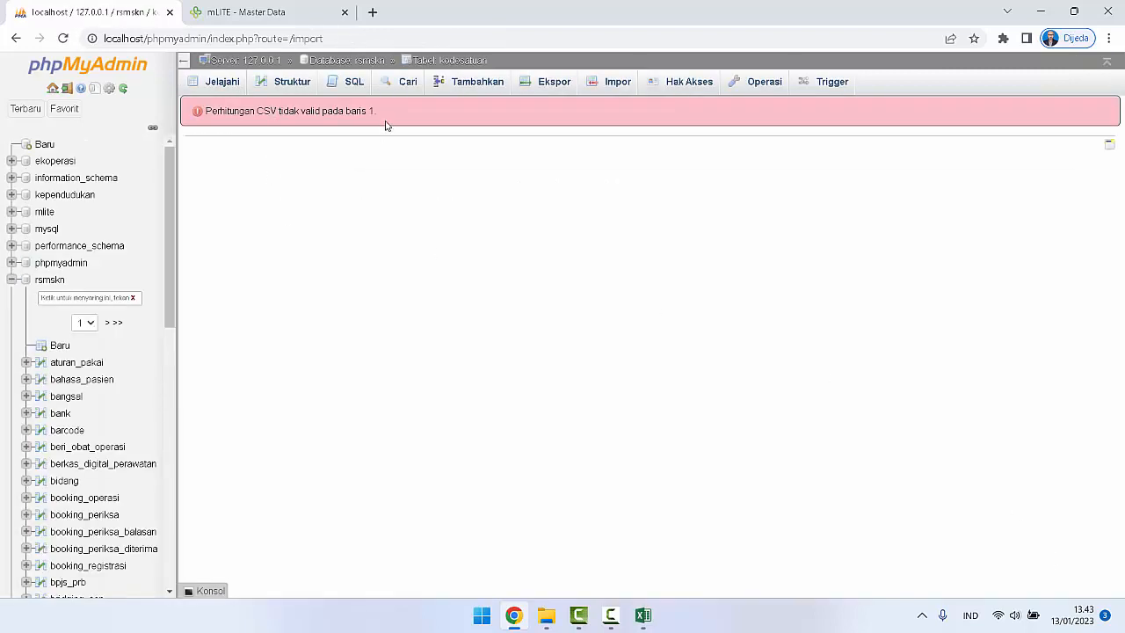
{"action": "left_click_drag", "start_coordinate": [389, 116], "coordinate": [198, 114]}
{"action": "left_click", "coordinate": [16, 39]}
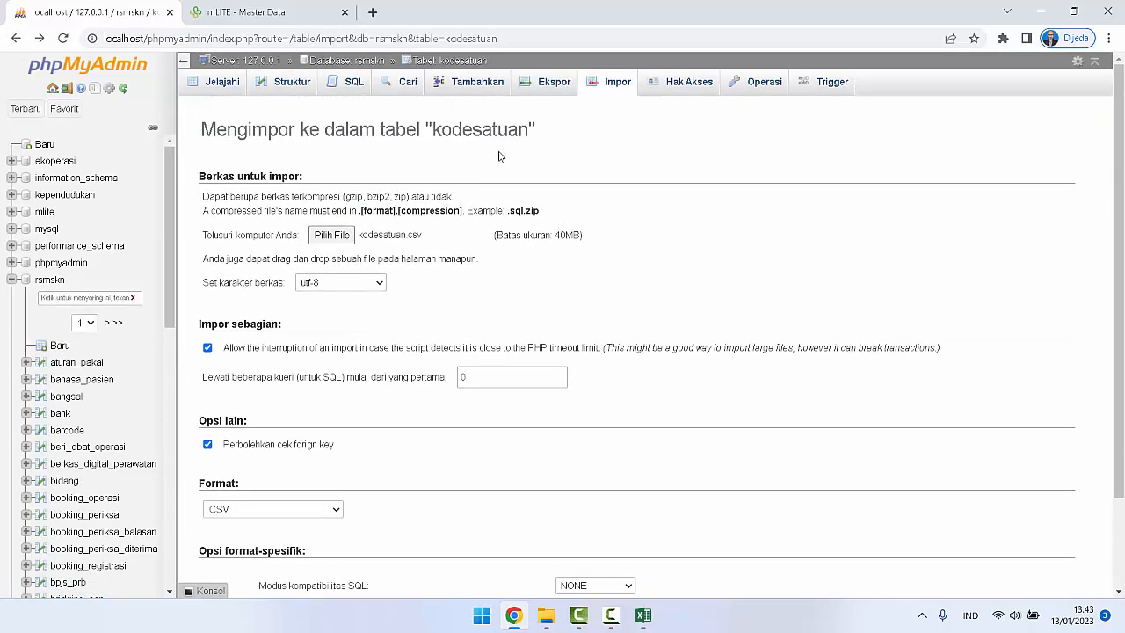
Step: Select kodesatuan.csv from the Desktop again as the import file for the kodesatuan table
{"action": "left_click", "coordinate": [332, 235]}
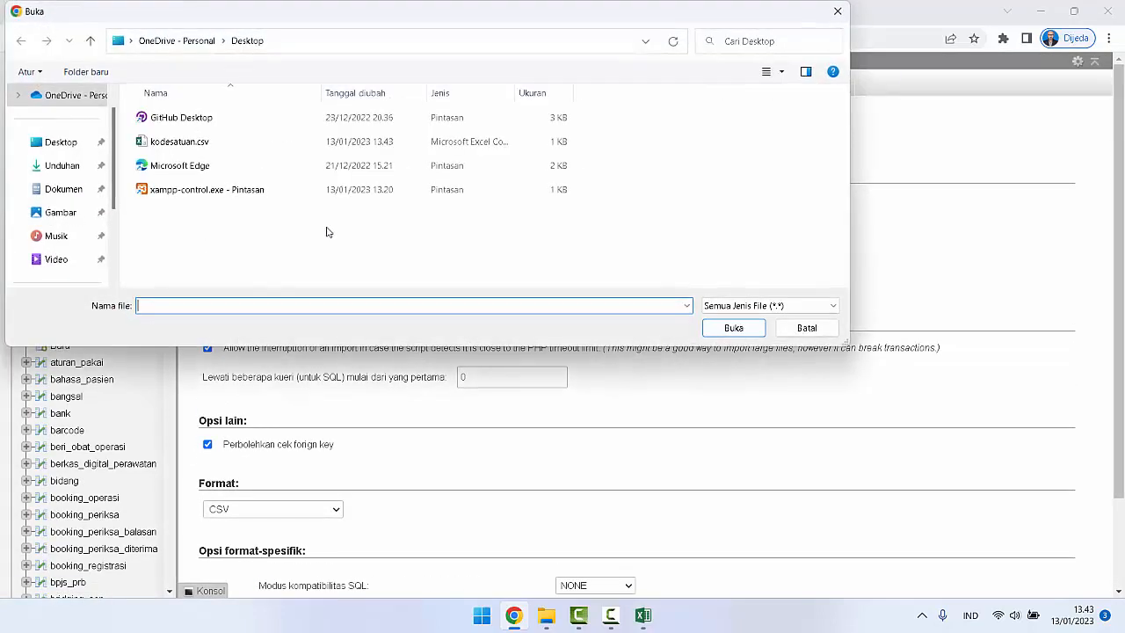
{"action": "left_click", "coordinate": [179, 141]}
{"action": "left_click", "coordinate": [733, 327]}
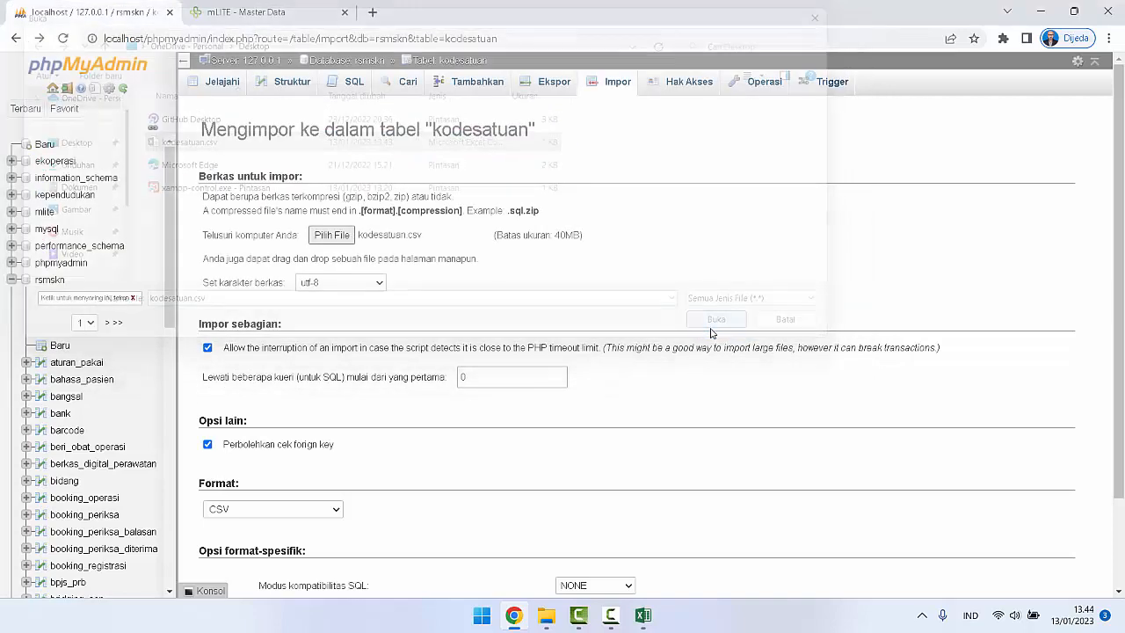
{"action": "scroll", "coordinate": [711, 332], "scroll_direction": "down", "scroll_amount": 2}
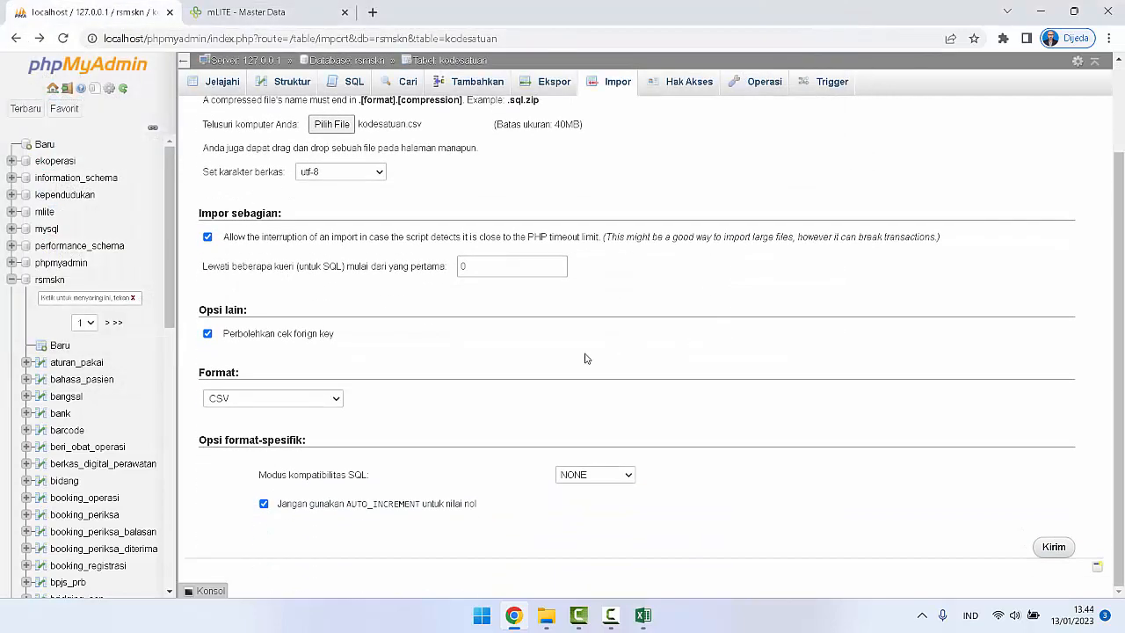
Step: Find the kodesatuan table in the rsmskn database by filtering for "ko", and open its import form
{"action": "scroll", "coordinate": [490, 445], "scroll_direction": "up", "scroll_amount": 2}
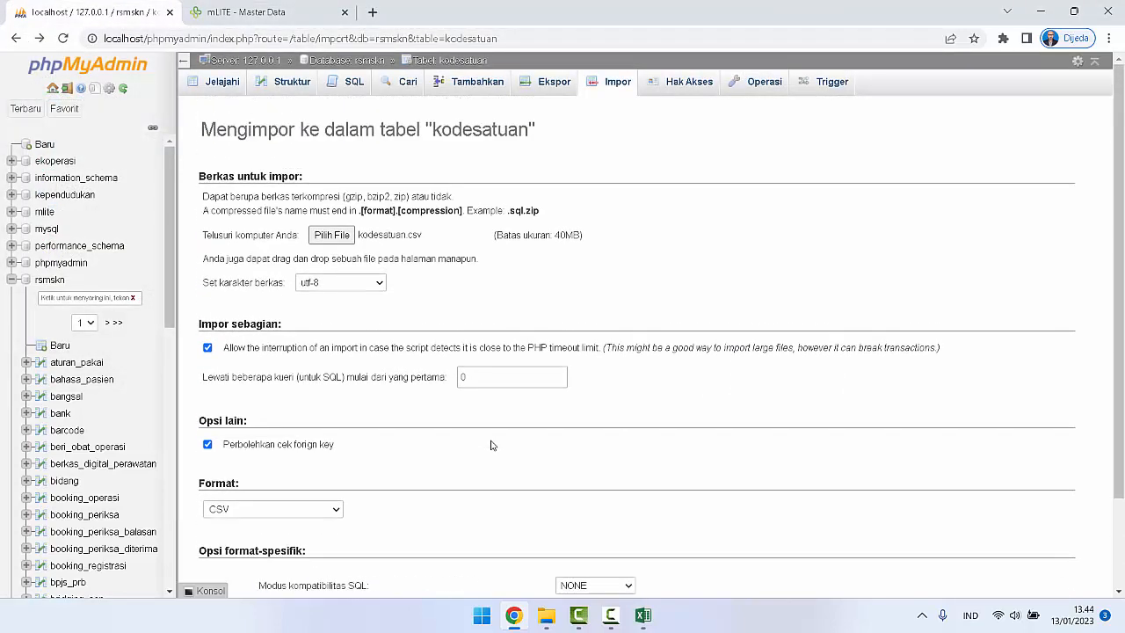
{"action": "left_click", "coordinate": [50, 280]}
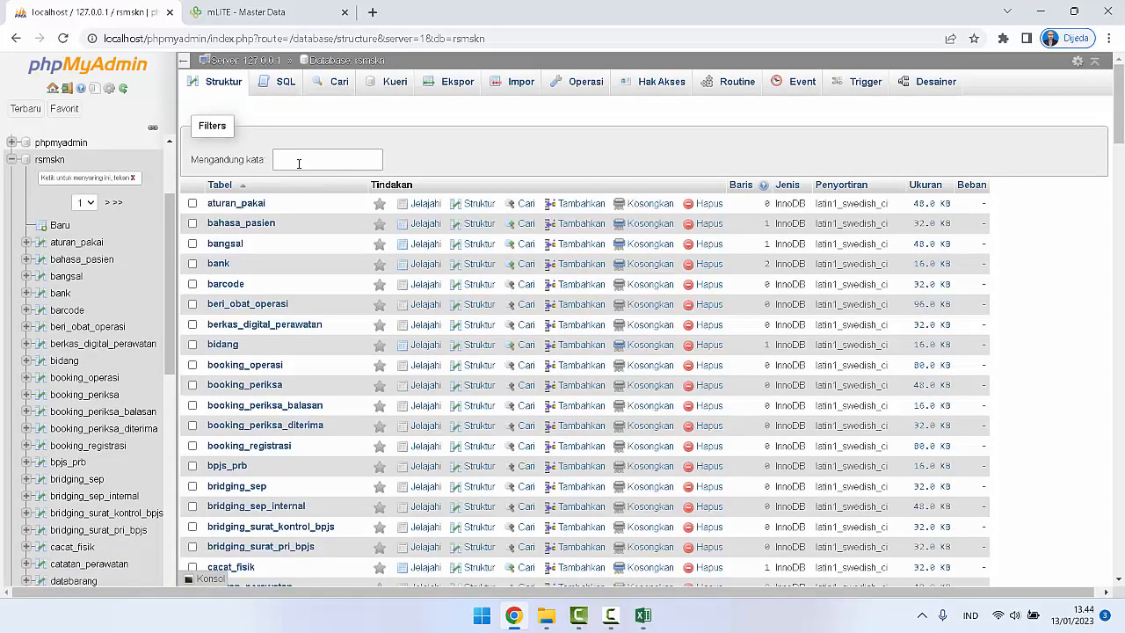
{"action": "left_click", "coordinate": [298, 162]}
{"action": "type", "text": "ko"}
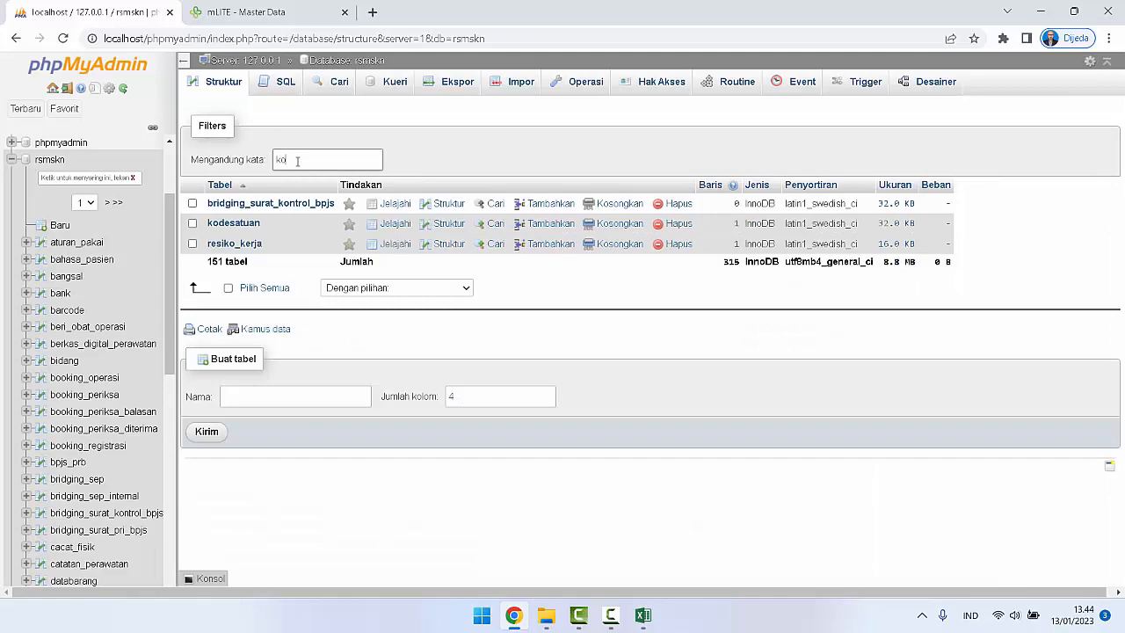
{"action": "left_click", "coordinate": [239, 225]}
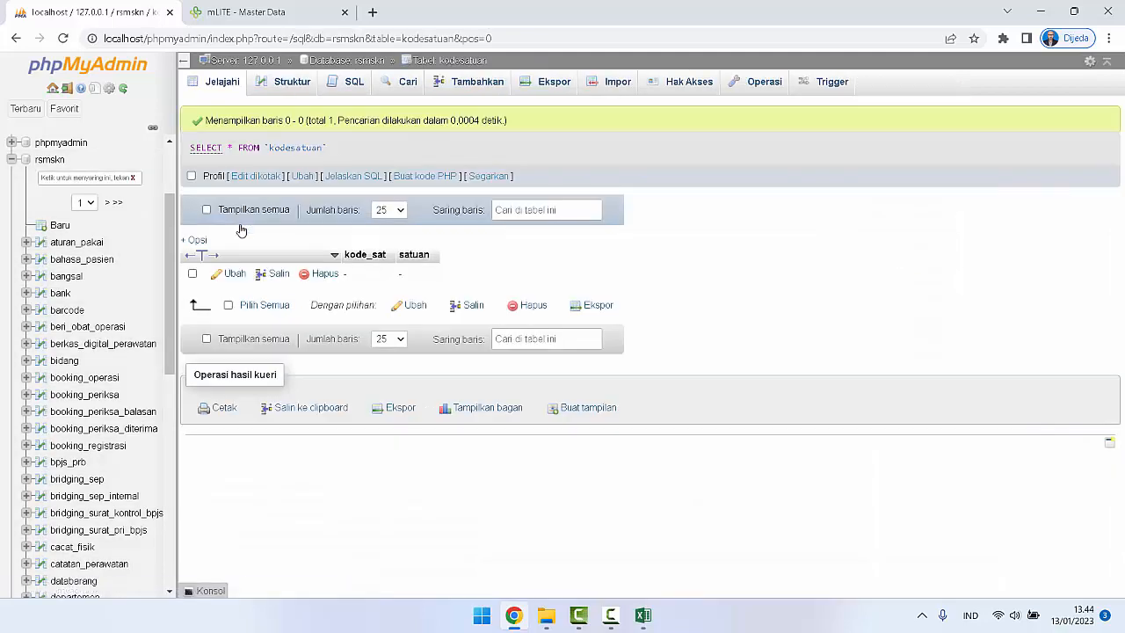
{"action": "left_click", "coordinate": [610, 82]}
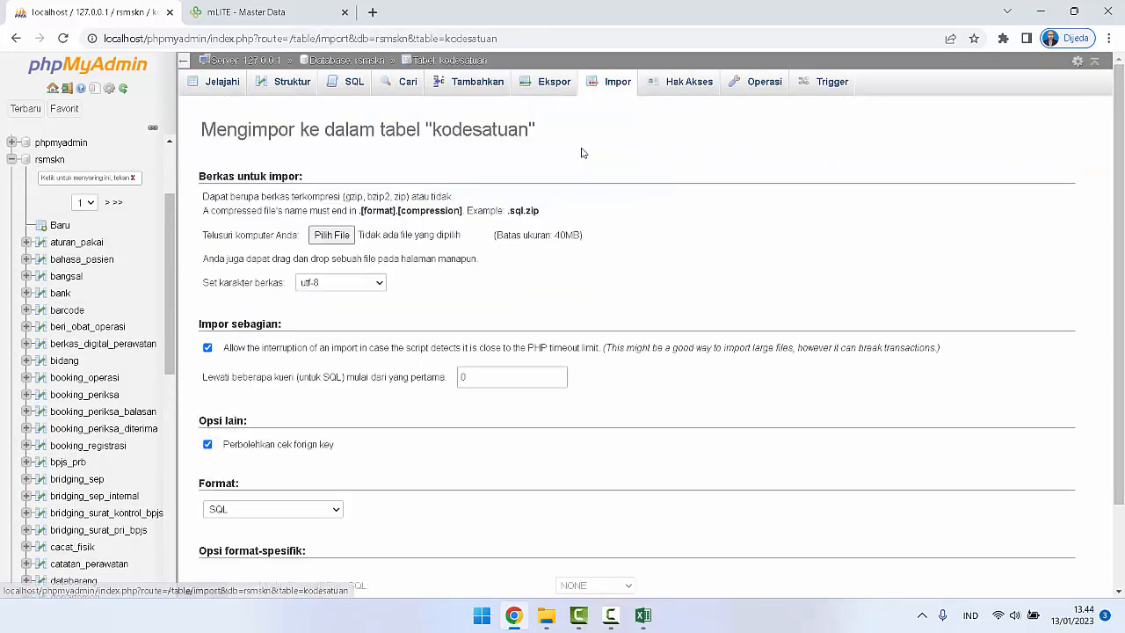
Step: Choose kodesatuan.csv from the Desktop as the file to import
{"action": "scroll", "coordinate": [468, 233], "scroll_direction": "down", "scroll_amount": 2}
{"action": "left_click", "coordinate": [332, 134]}
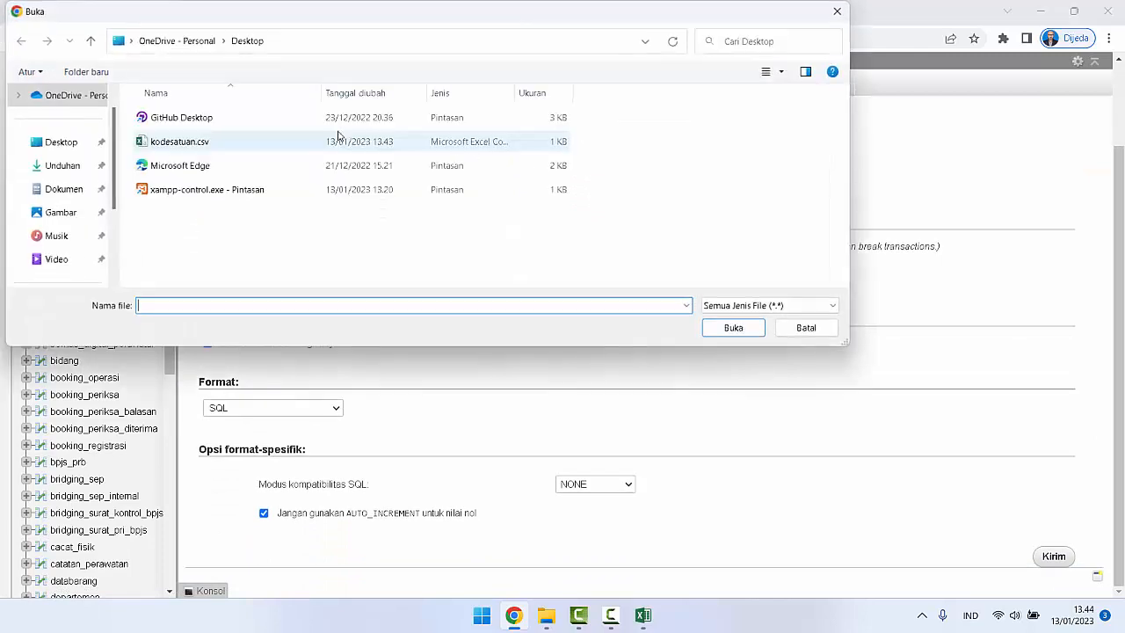
{"action": "left_click", "coordinate": [177, 145]}
{"action": "left_click", "coordinate": [733, 327]}
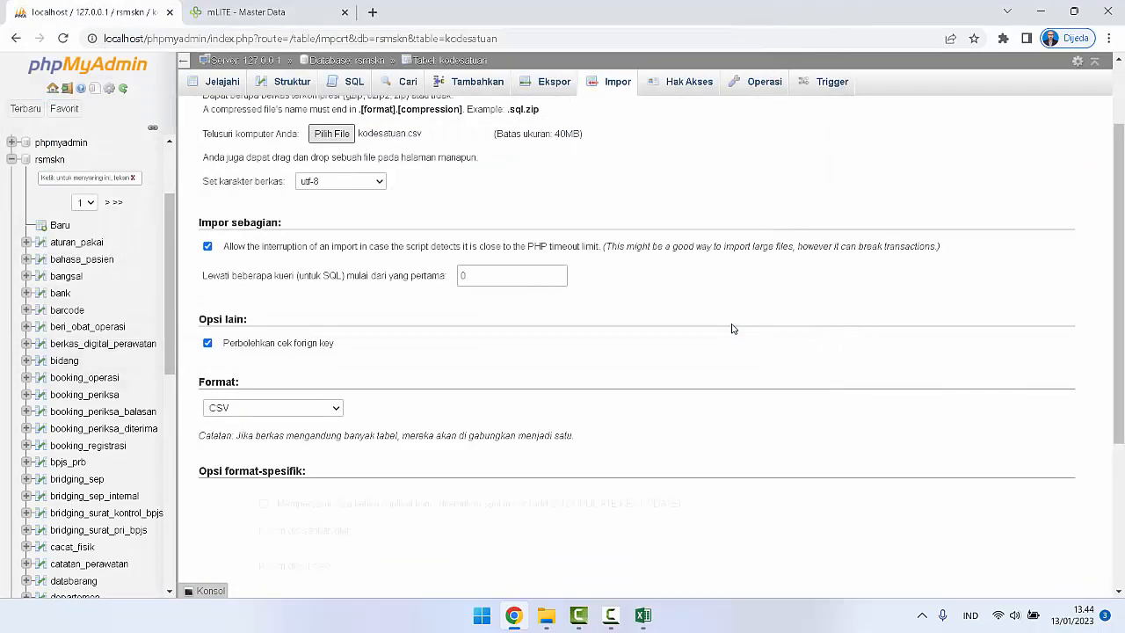
Step: Enable updating data when duplicate keys are found, and import kodesatuan.csv into the kodesatuan table in CSV format
{"action": "scroll", "coordinate": [733, 328], "scroll_direction": "down", "scroll_amount": 4}
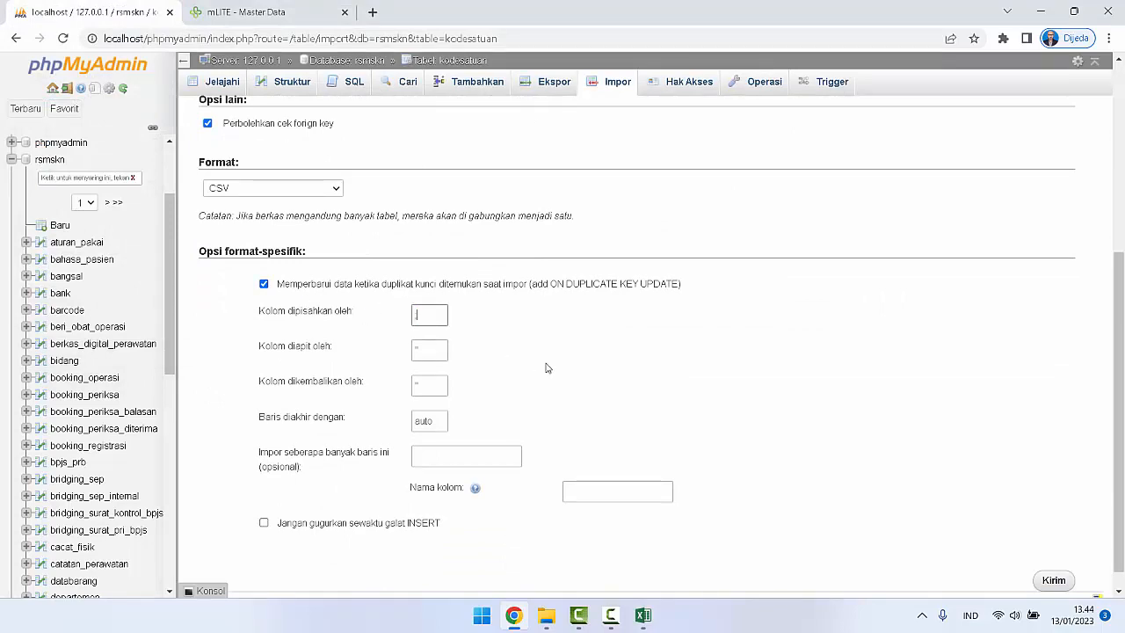
{"action": "scroll", "coordinate": [546, 367], "scroll_direction": "up", "scroll_amount": 4}
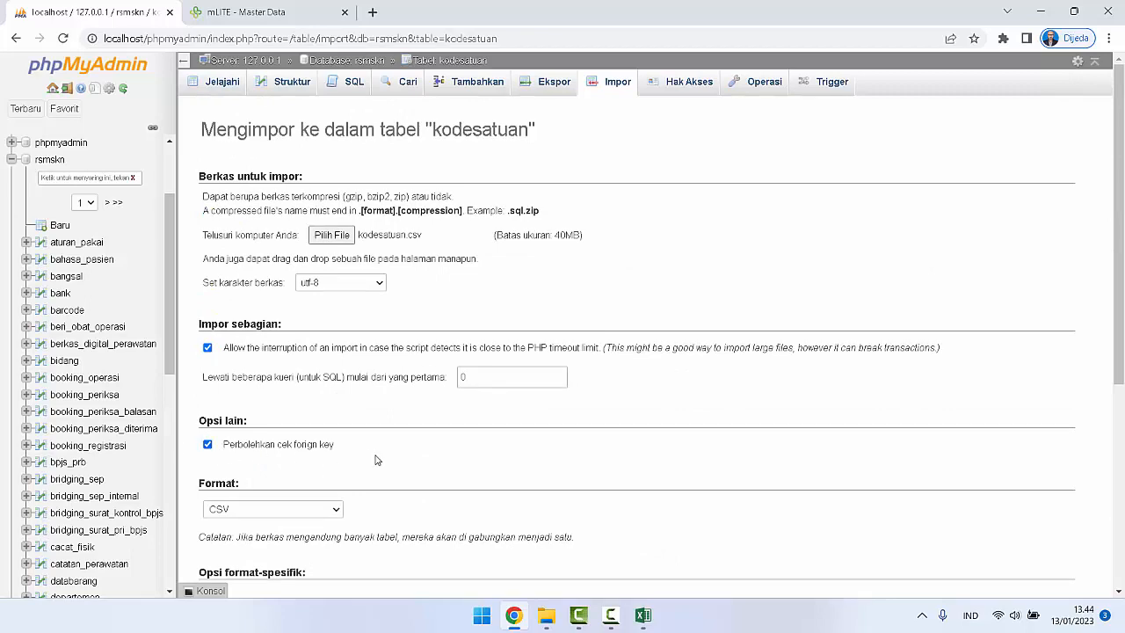
{"action": "scroll", "coordinate": [629, 299], "scroll_direction": "down", "scroll_amount": 1}
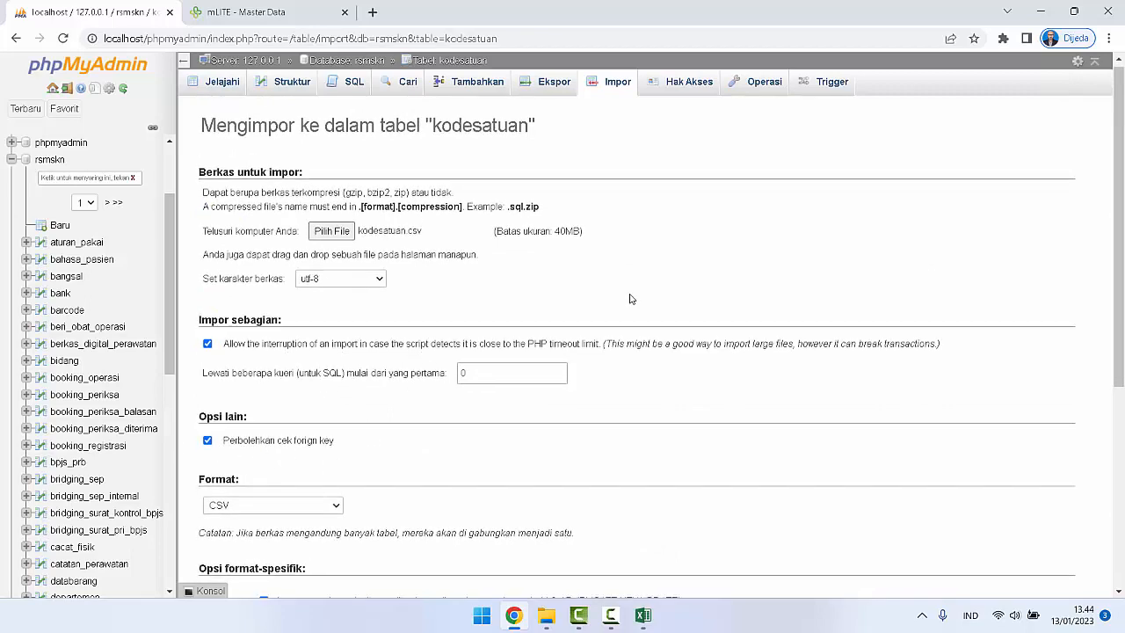
{"action": "scroll", "coordinate": [629, 299], "scroll_direction": "down", "scroll_amount": 4}
{"action": "left_click", "coordinate": [1054, 557]}
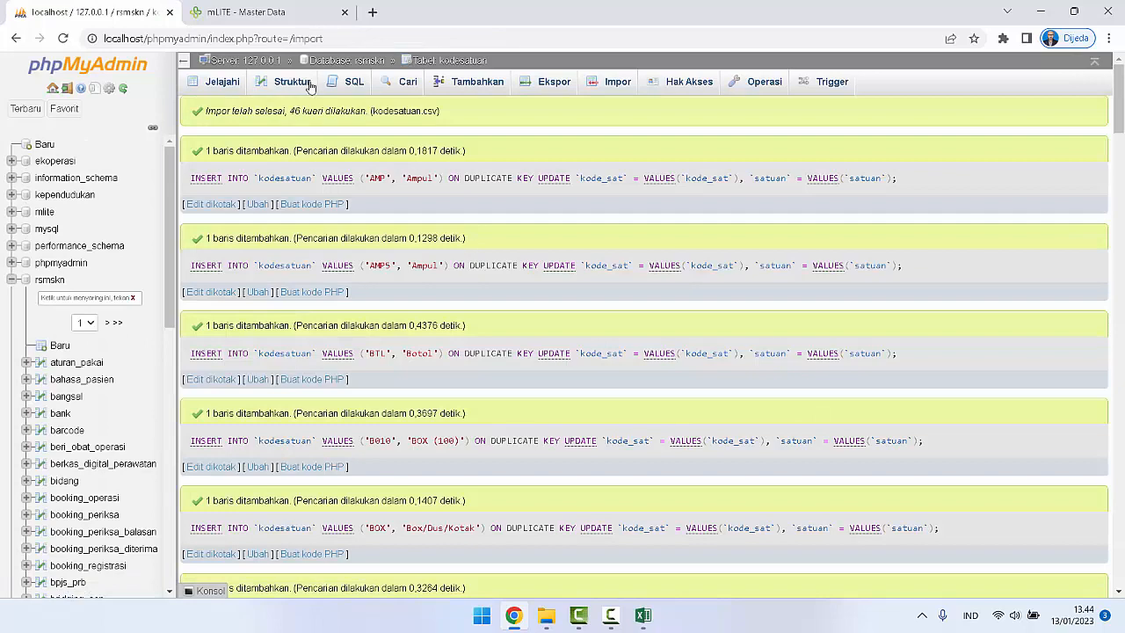
Step: Switch to mLITE and open the Kode Satuan list from Master Data
{"action": "left_click", "coordinate": [260, 9]}
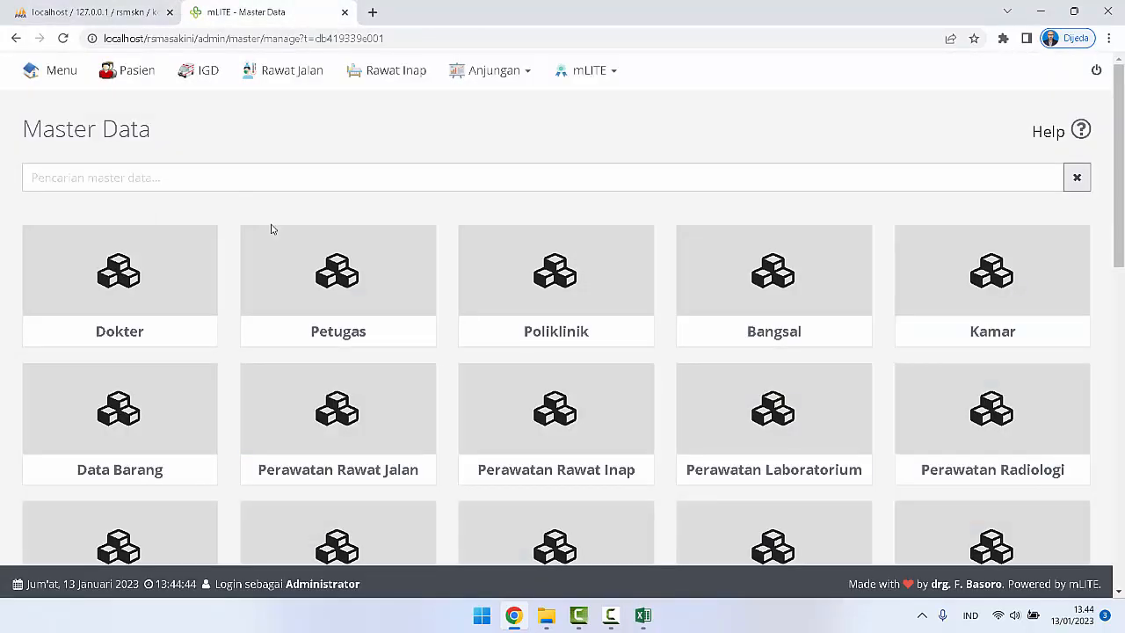
{"action": "scroll", "coordinate": [120, 349], "scroll_direction": "down", "scroll_amount": 4}
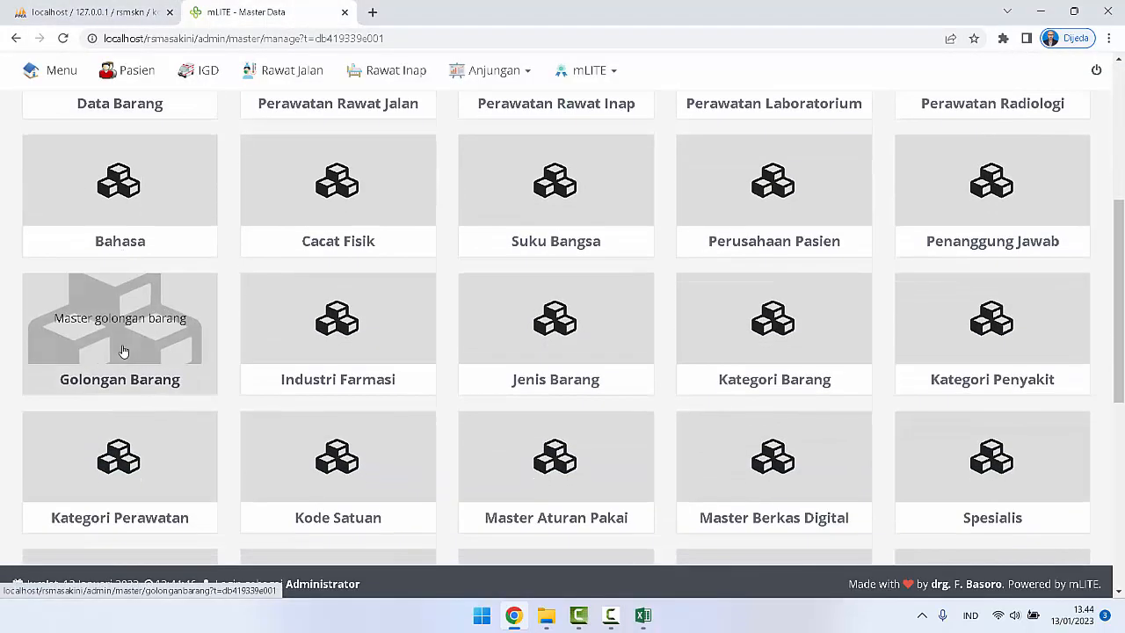
{"action": "scroll", "coordinate": [123, 351], "scroll_direction": "down", "scroll_amount": 4}
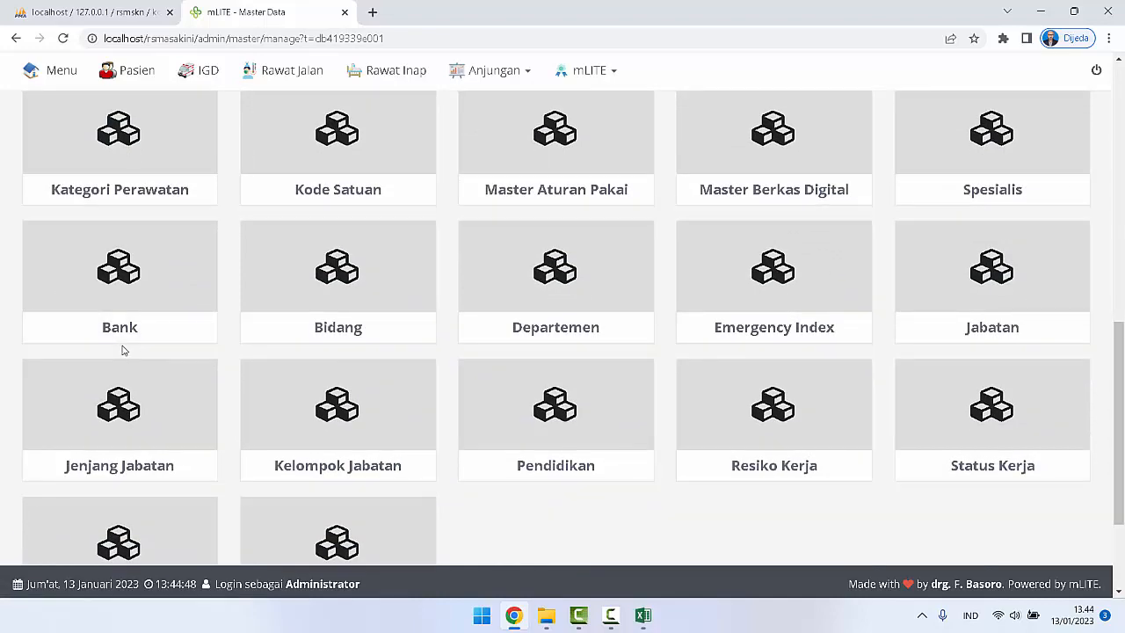
{"action": "scroll", "coordinate": [123, 351], "scroll_direction": "down", "scroll_amount": 1}
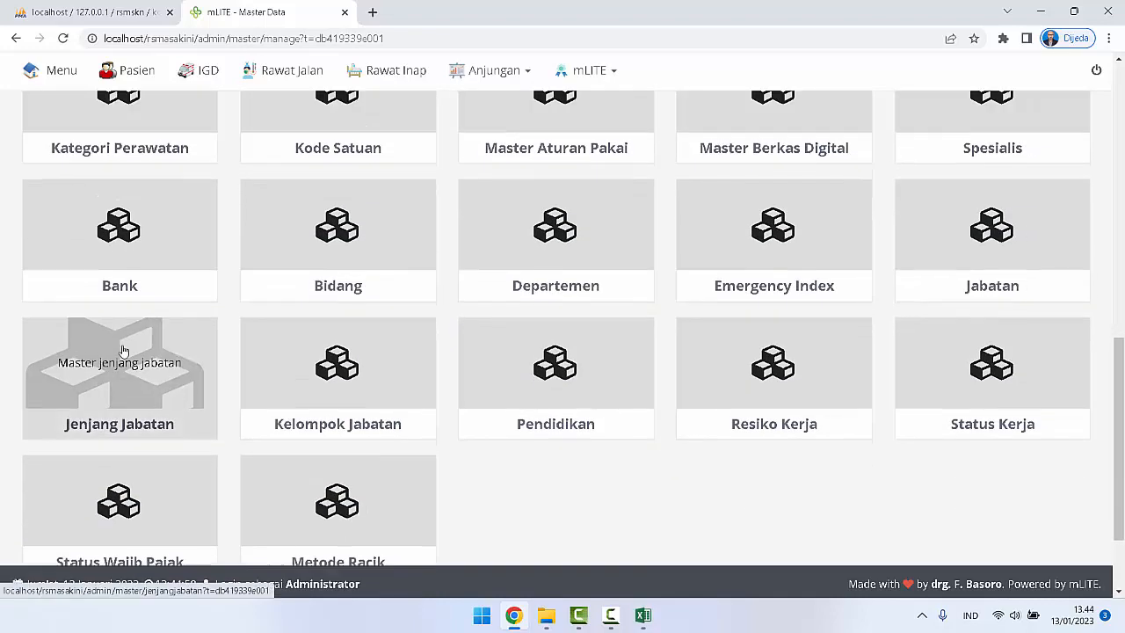
{"action": "scroll", "coordinate": [123, 351], "scroll_direction": "up", "scroll_amount": 3}
{"action": "scroll", "coordinate": [123, 350], "scroll_direction": "up", "scroll_amount": 1}
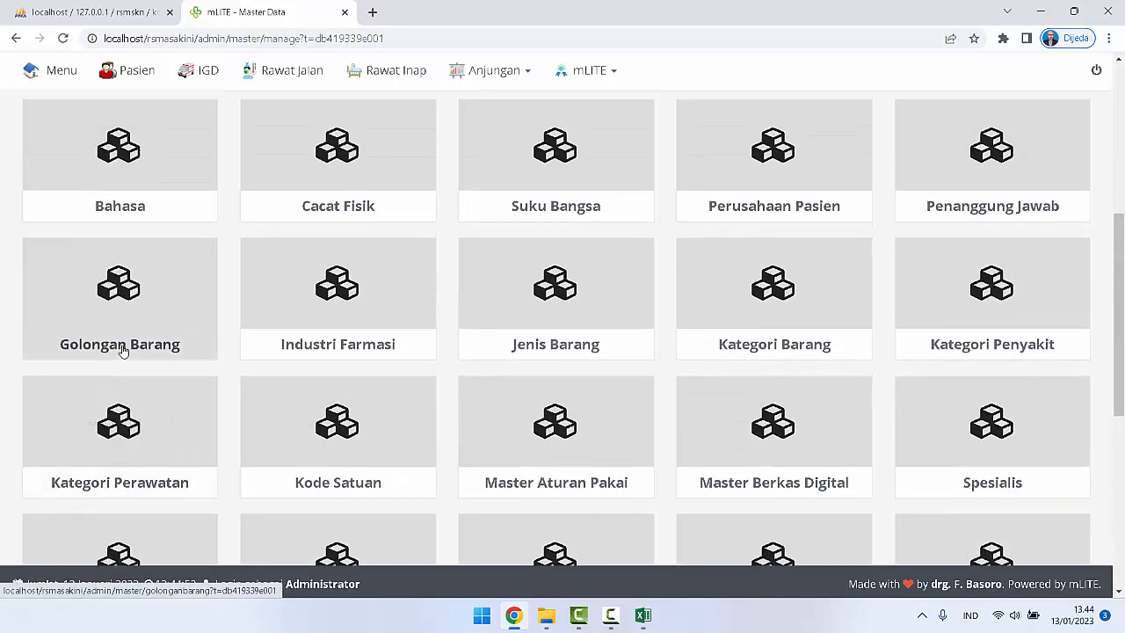
{"action": "scroll", "coordinate": [123, 350], "scroll_direction": "up", "scroll_amount": 1}
{"action": "scroll", "coordinate": [123, 351], "scroll_direction": "up", "scroll_amount": 1}
{"action": "scroll", "coordinate": [123, 351], "scroll_direction": "up", "scroll_amount": 1}
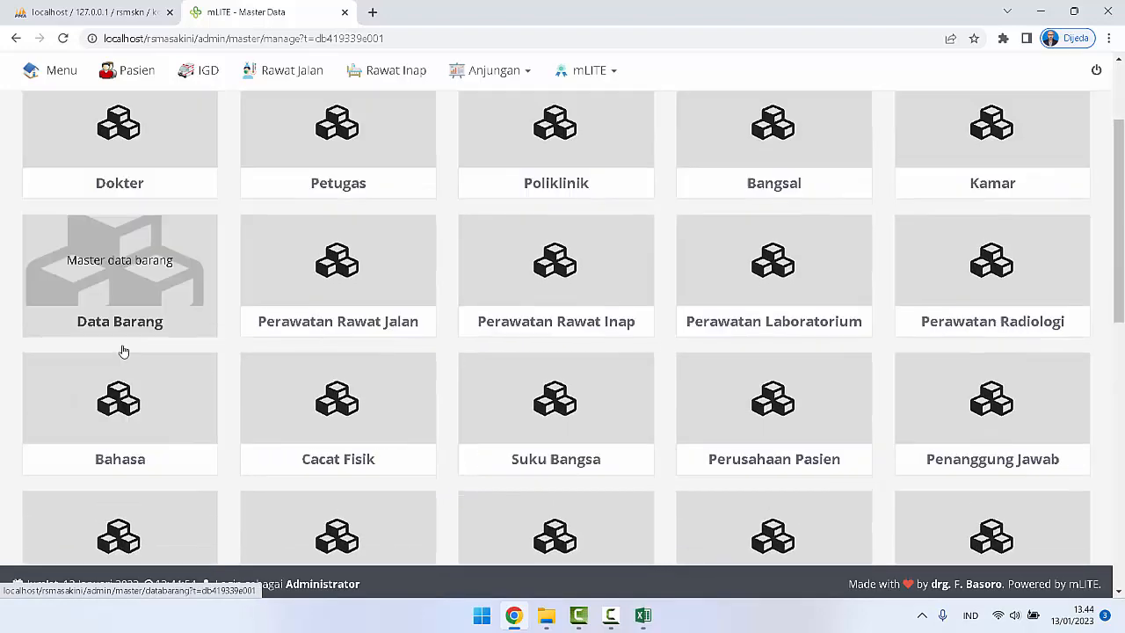
{"action": "scroll", "coordinate": [123, 350], "scroll_direction": "down", "scroll_amount": 4}
{"action": "scroll", "coordinate": [123, 351], "scroll_direction": "down", "scroll_amount": 5}
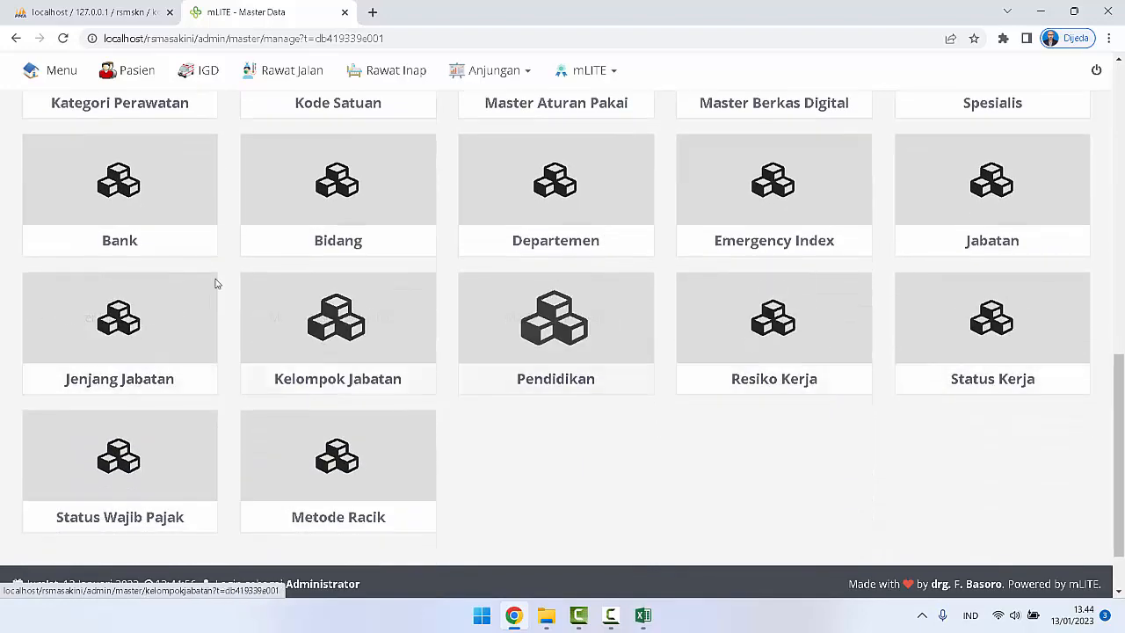
{"action": "scroll", "coordinate": [716, 241], "scroll_direction": "up", "scroll_amount": 1}
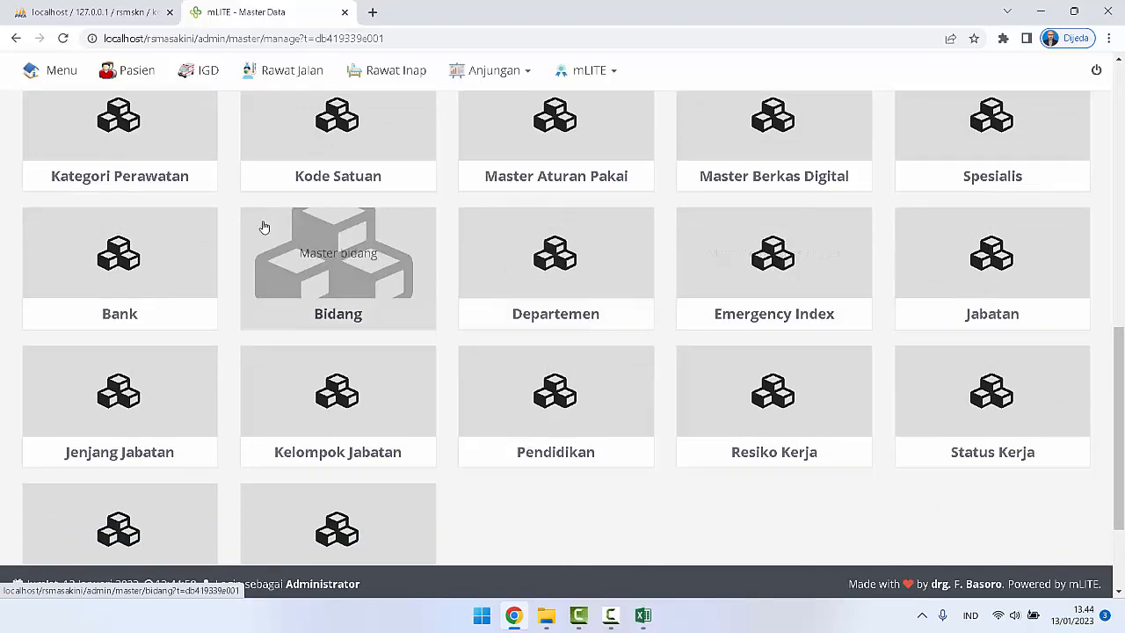
{"action": "scroll", "coordinate": [371, 235], "scroll_direction": "up", "scroll_amount": 1}
{"action": "left_click", "coordinate": [352, 216]}
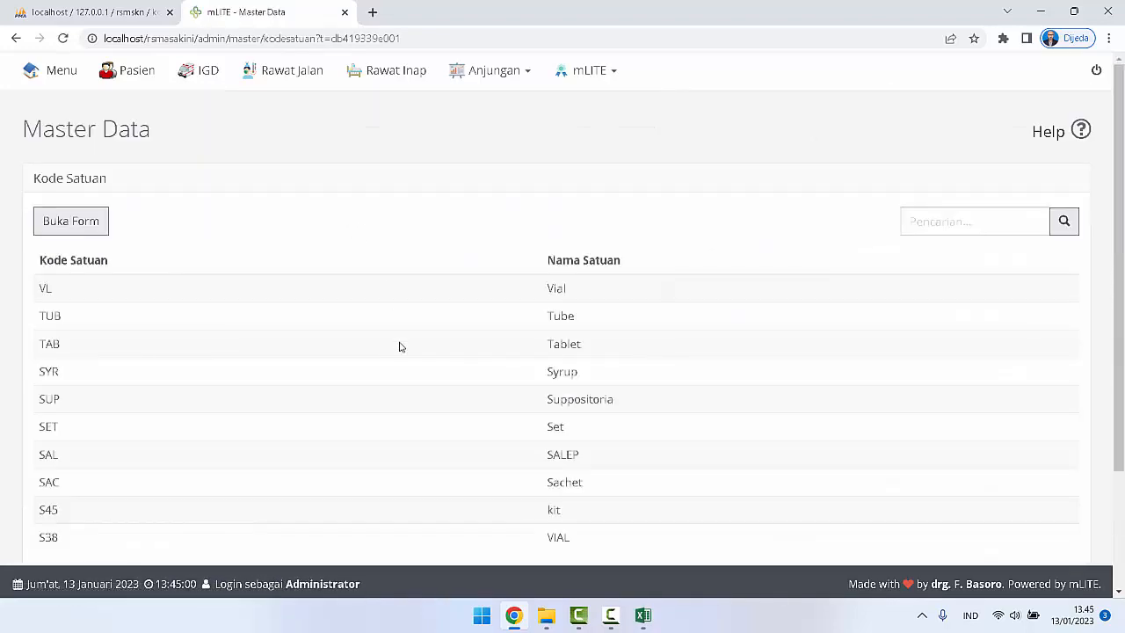
Step: Page through the Kode Satuan list to check the imported unit codes and names, ending on the first page
{"action": "scroll", "coordinate": [399, 343], "scroll_direction": "down", "scroll_amount": 2}
{"action": "scroll", "coordinate": [641, 399], "scroll_direction": "up", "scroll_amount": 2}
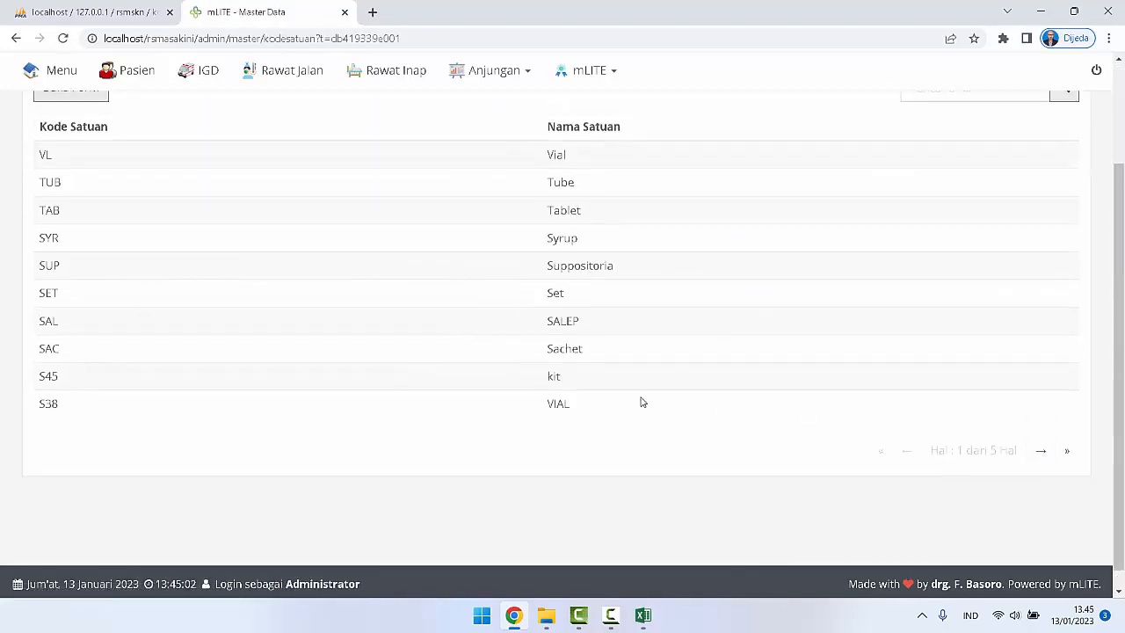
{"action": "scroll", "coordinate": [641, 399], "scroll_direction": "down", "scroll_amount": 2}
{"action": "left_click", "coordinate": [1040, 432]}
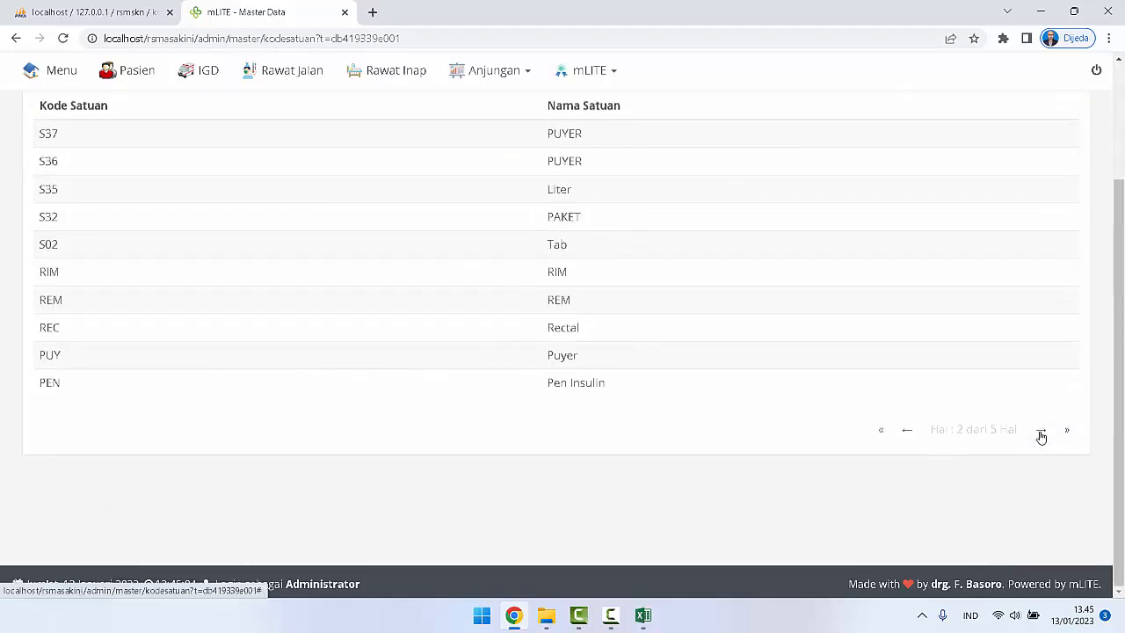
{"action": "left_click", "coordinate": [1041, 434]}
{"action": "left_click", "coordinate": [1042, 436]}
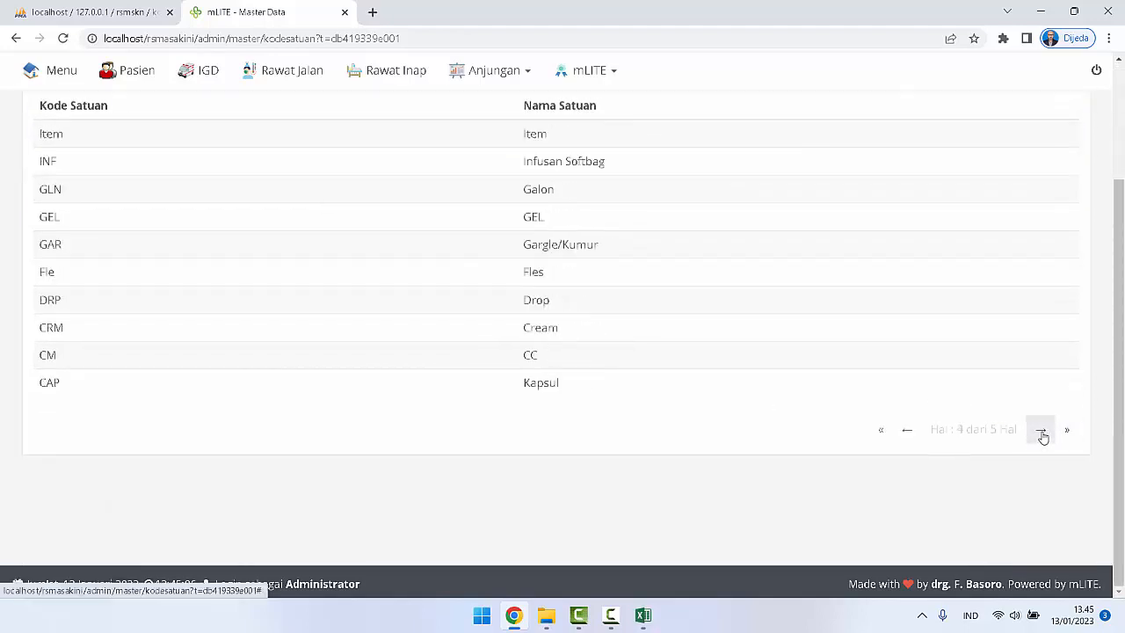
{"action": "left_click", "coordinate": [914, 438]}
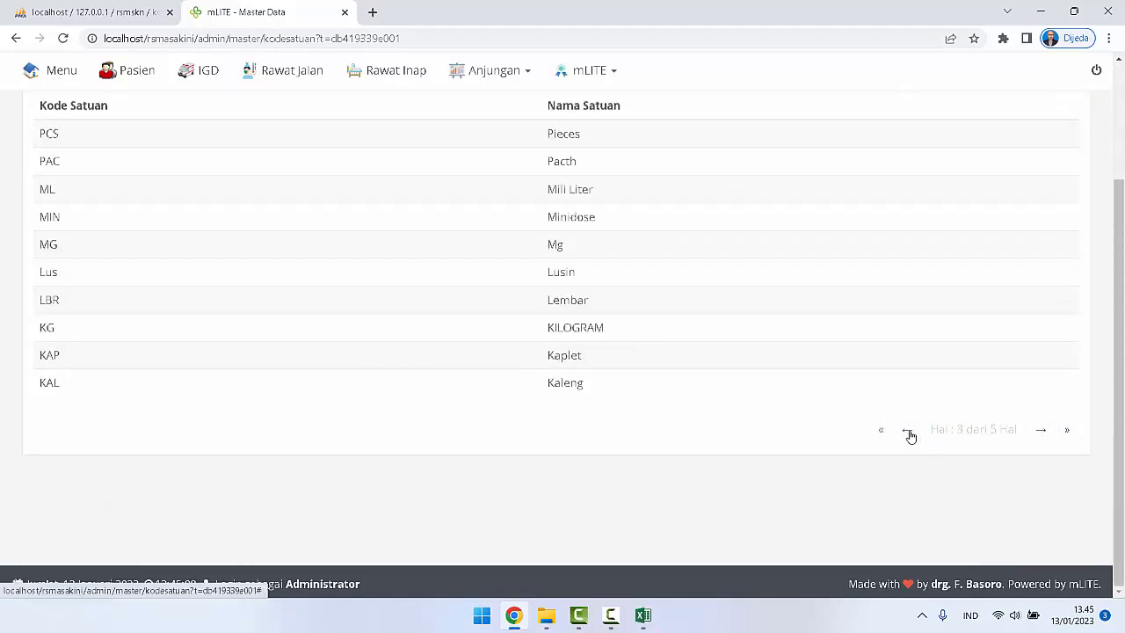
{"action": "left_click", "coordinate": [911, 436]}
{"action": "left_click", "coordinate": [909, 434]}
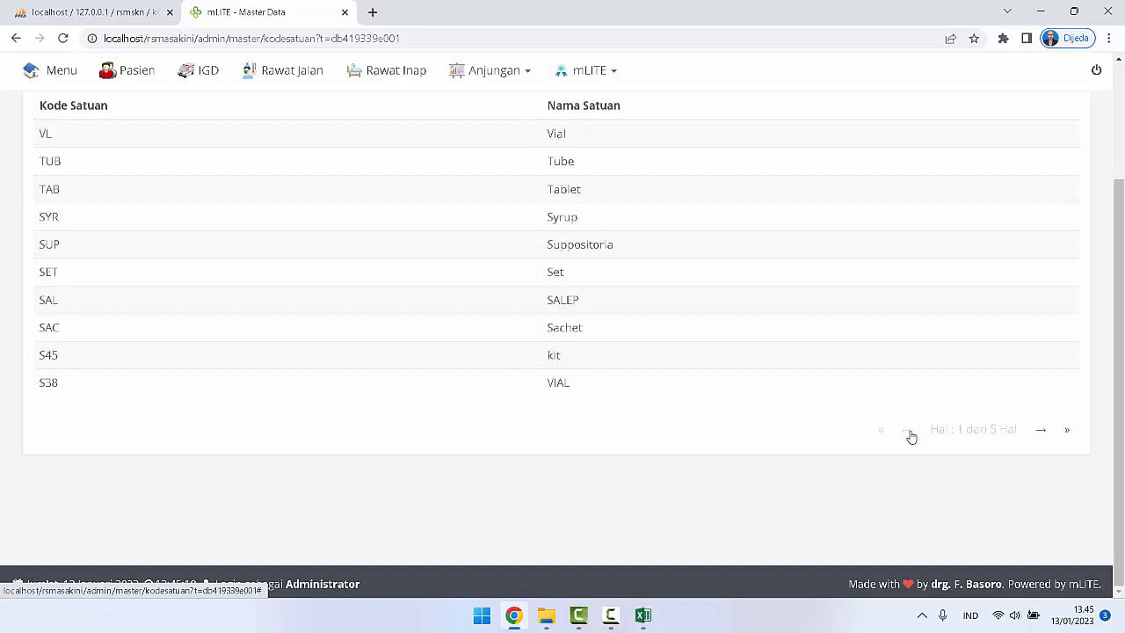
{"action": "scroll", "coordinate": [469, 431], "scroll_direction": "up", "scroll_amount": 2}
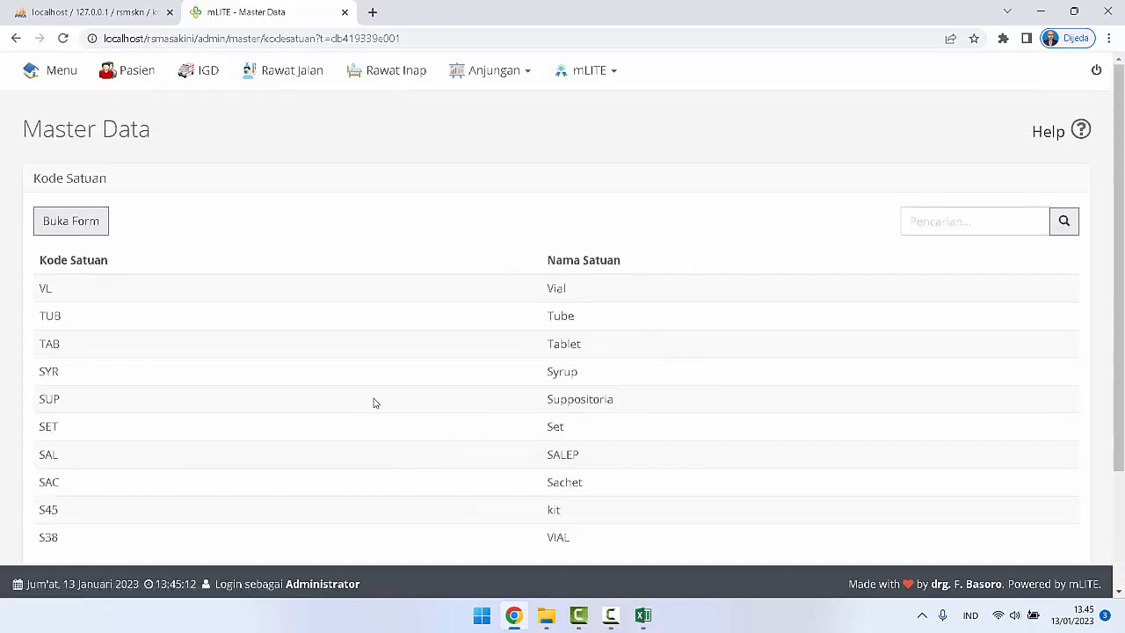
Step: Return to the Master Data overview and open Kategori Barang to check its existing entries
{"action": "left_click", "coordinate": [77, 147]}
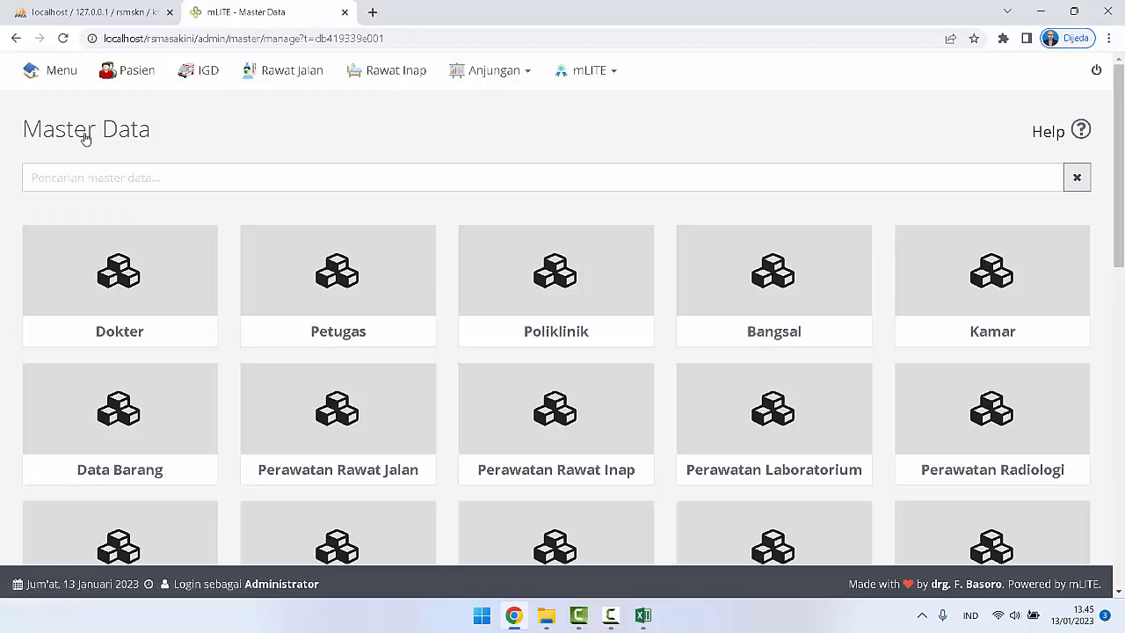
{"action": "scroll", "coordinate": [285, 397], "scroll_direction": "down", "scroll_amount": 1}
{"action": "scroll", "coordinate": [284, 397], "scroll_direction": "down", "scroll_amount": 3}
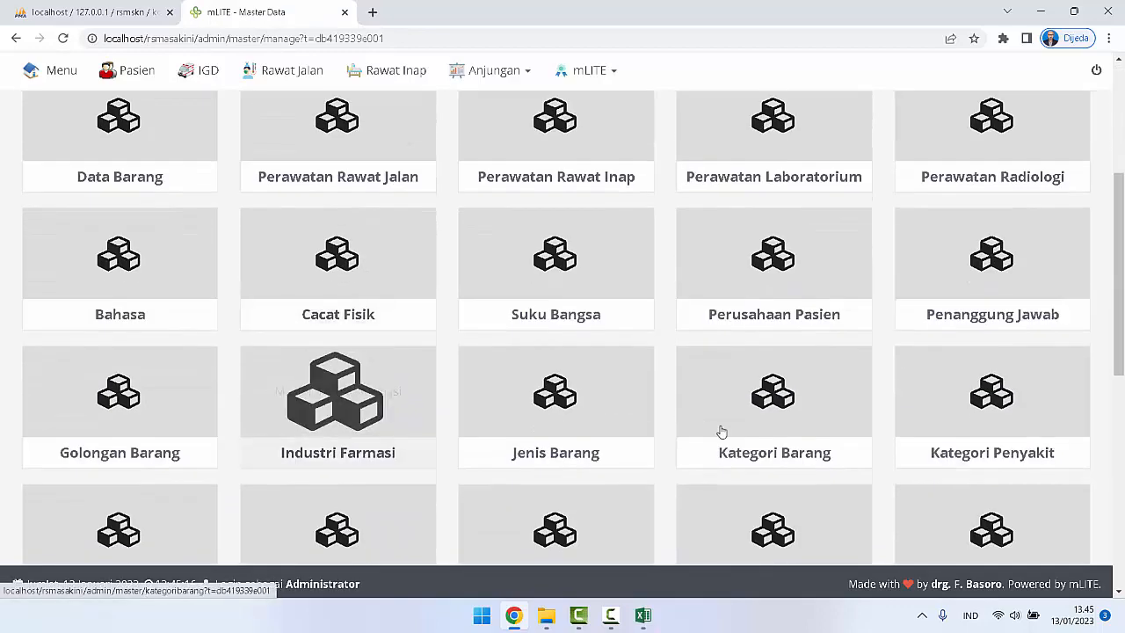
{"action": "scroll", "coordinate": [822, 464], "scroll_direction": "down", "scroll_amount": 3}
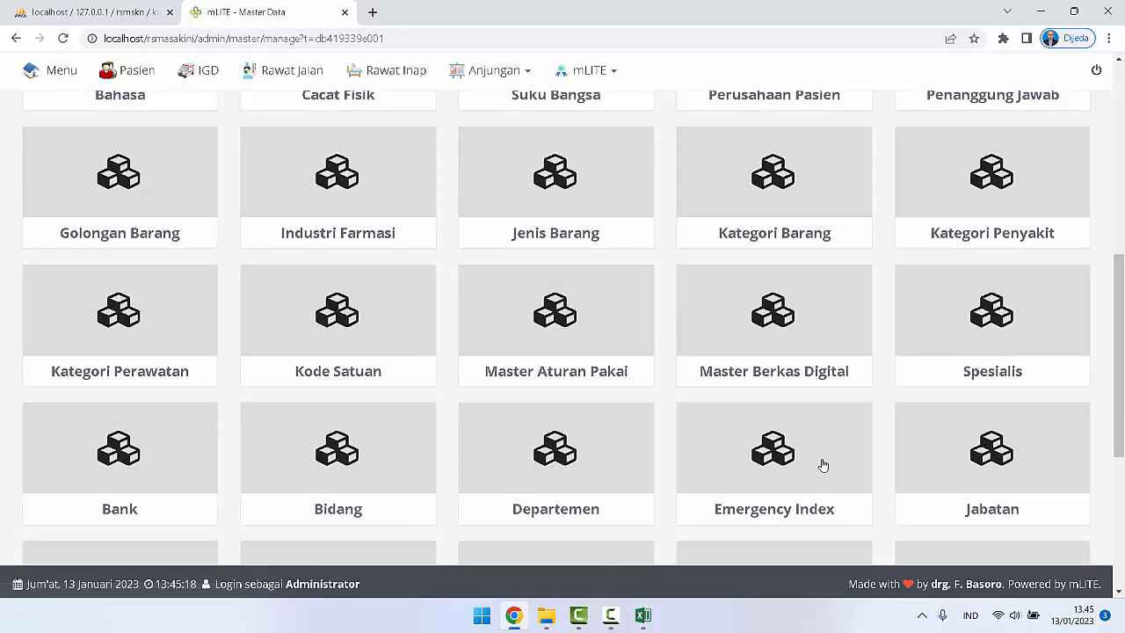
{"action": "scroll", "coordinate": [821, 464], "scroll_direction": "down", "scroll_amount": 4}
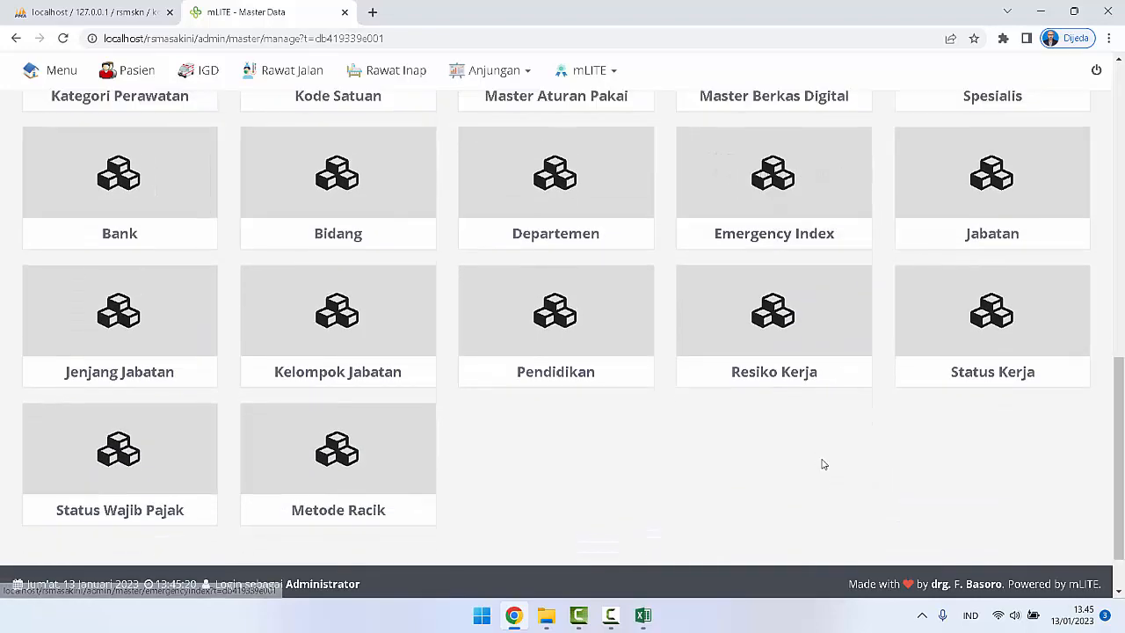
{"action": "scroll", "coordinate": [821, 464], "scroll_direction": "up", "scroll_amount": 3}
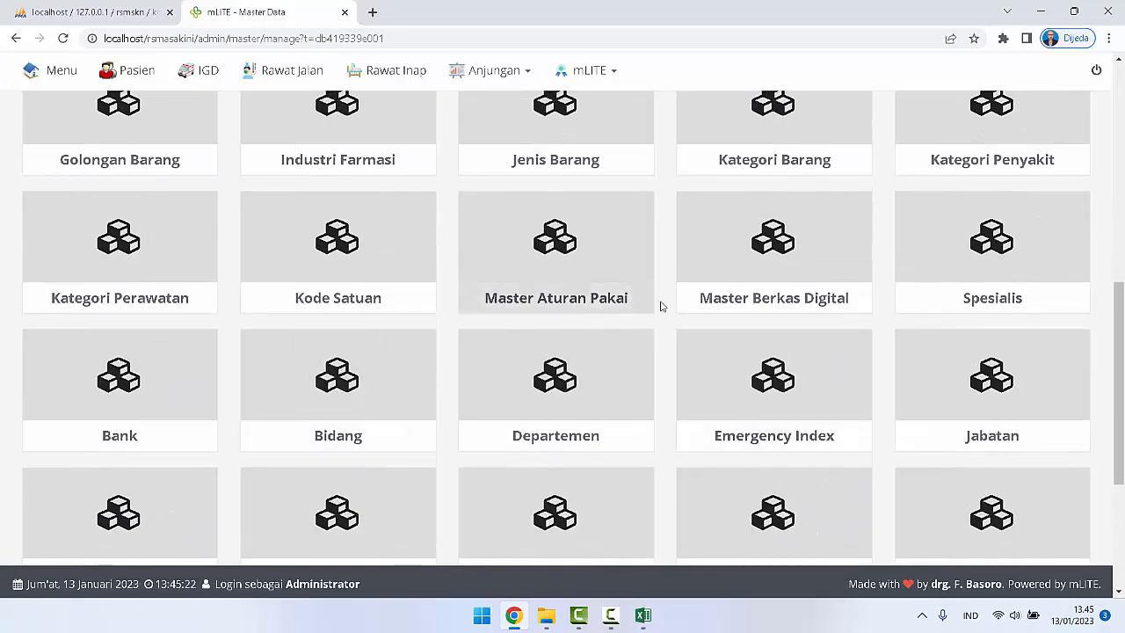
{"action": "scroll", "coordinate": [888, 290], "scroll_direction": "up", "scroll_amount": 1}
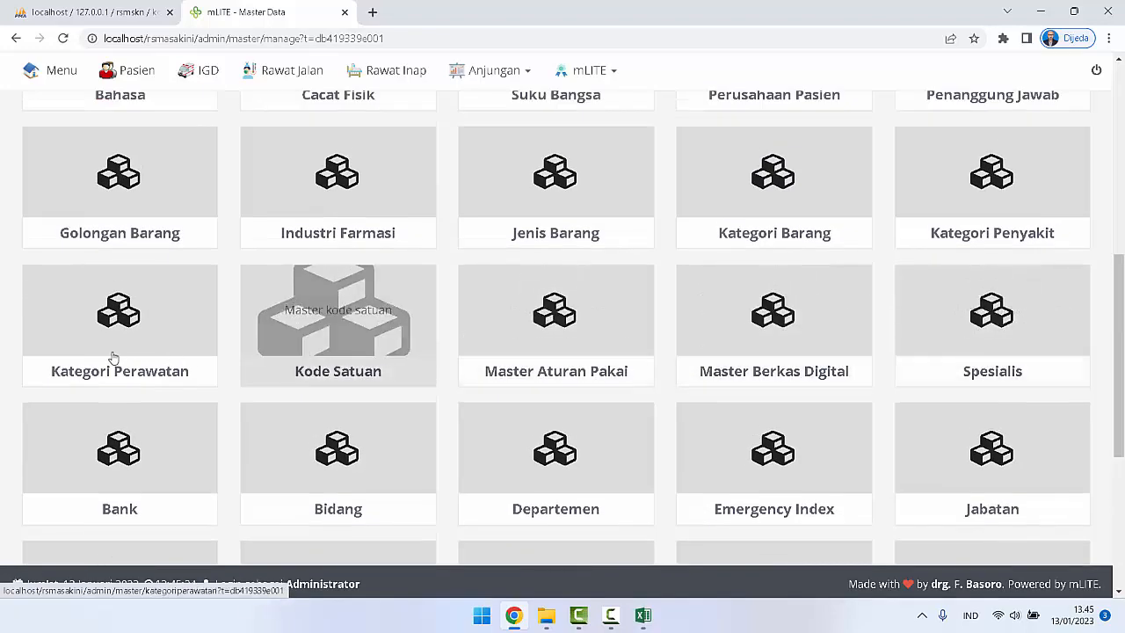
{"action": "scroll", "coordinate": [582, 367], "scroll_direction": "up", "scroll_amount": 1}
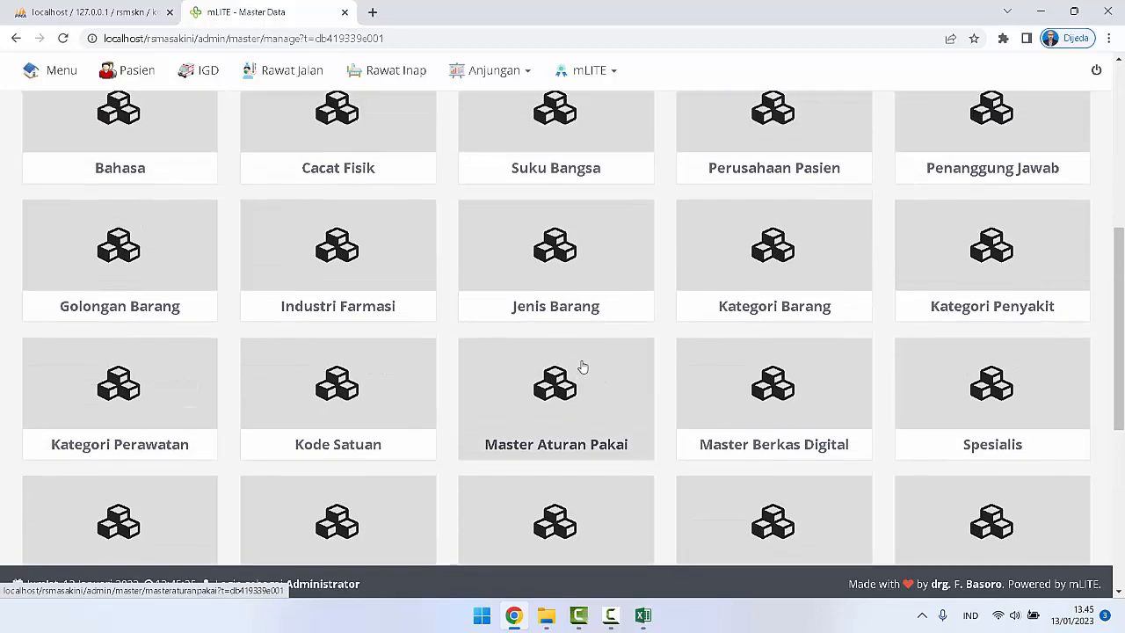
{"action": "left_click", "coordinate": [776, 263]}
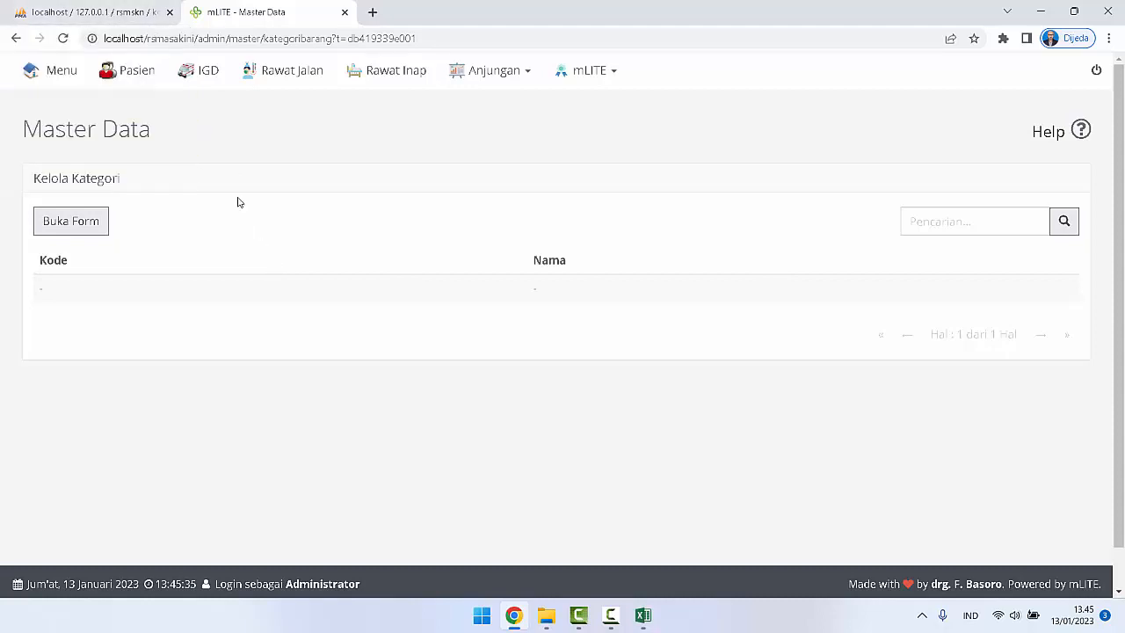
Step: Switch to phpMyAdmin, filter the rsmskn database tables by "kat", and open the kategori_barang table
{"action": "left_click", "coordinate": [141, 13]}
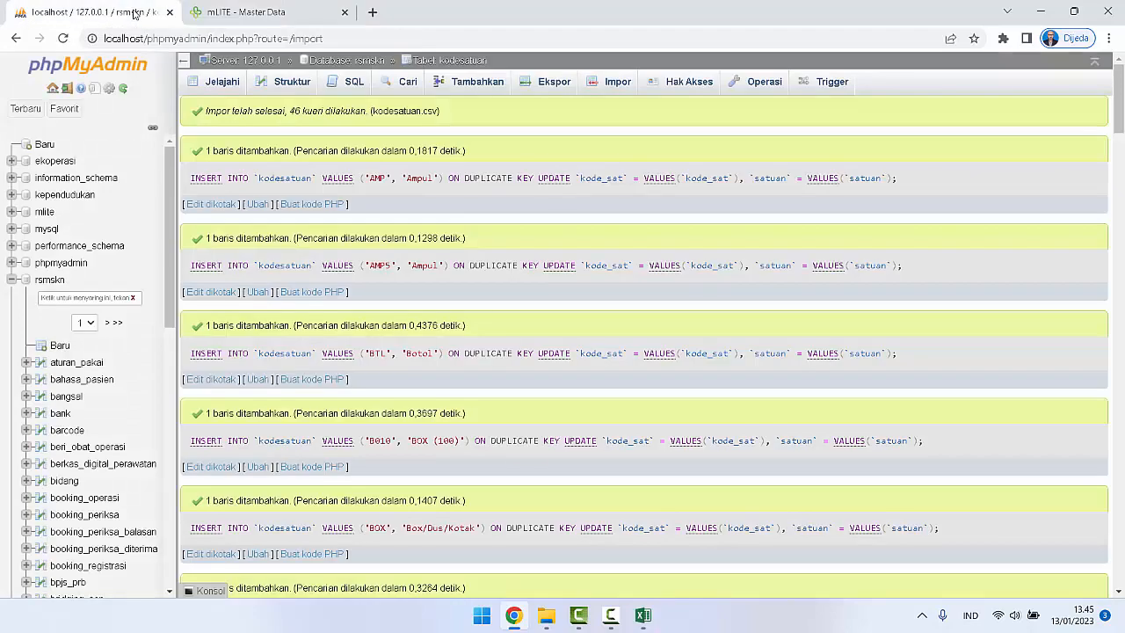
{"action": "left_click", "coordinate": [50, 281]}
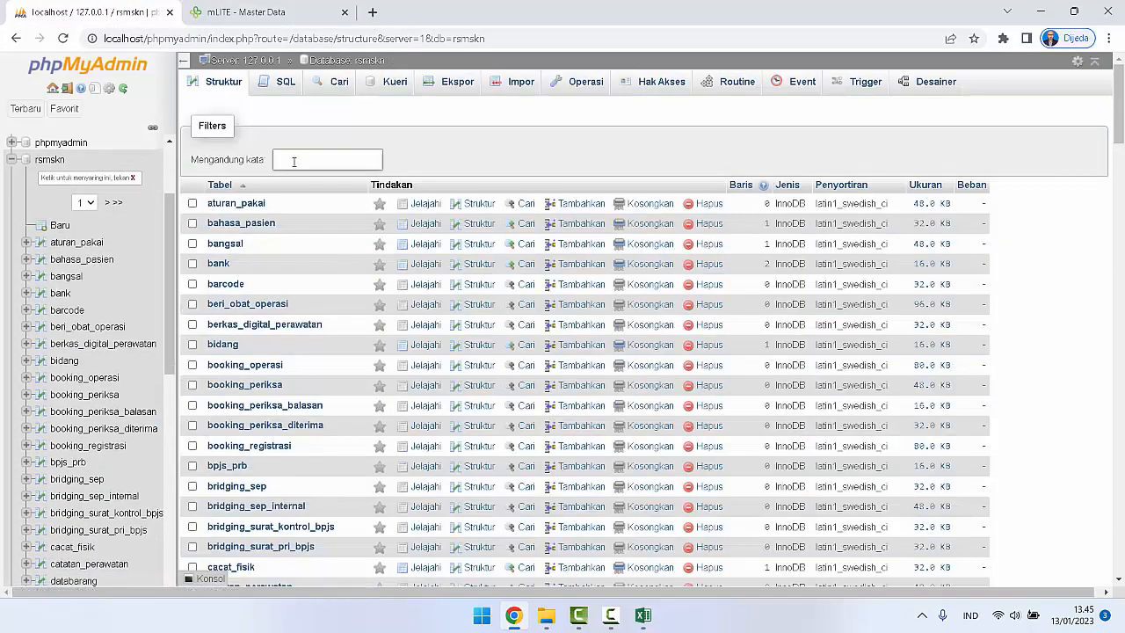
{"action": "type", "text": "kat"}
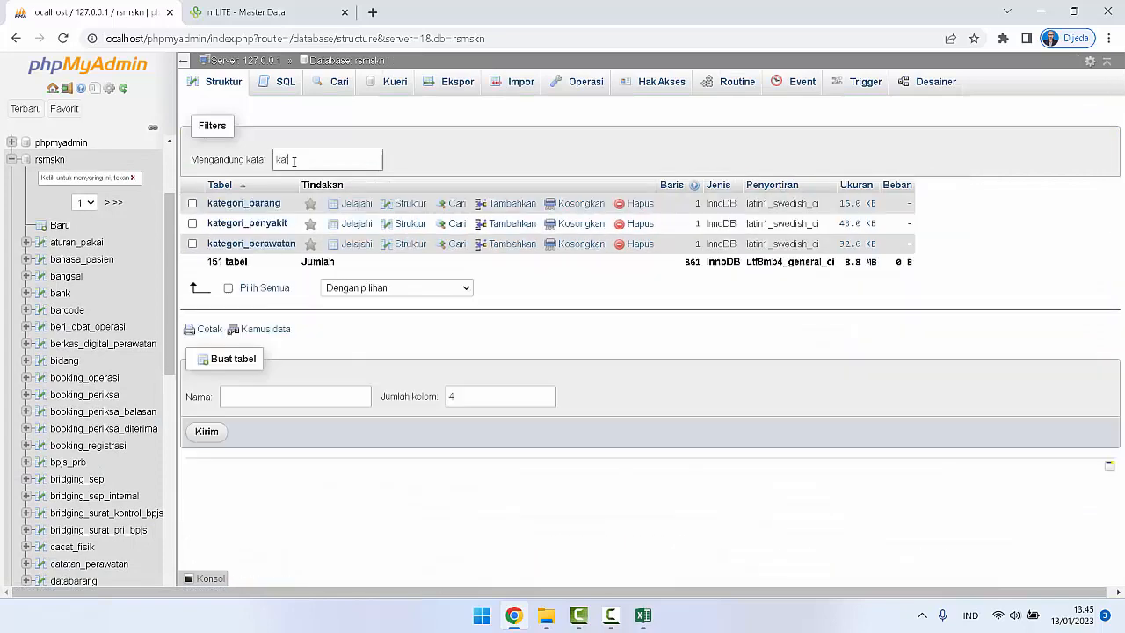
{"action": "left_click", "coordinate": [253, 207]}
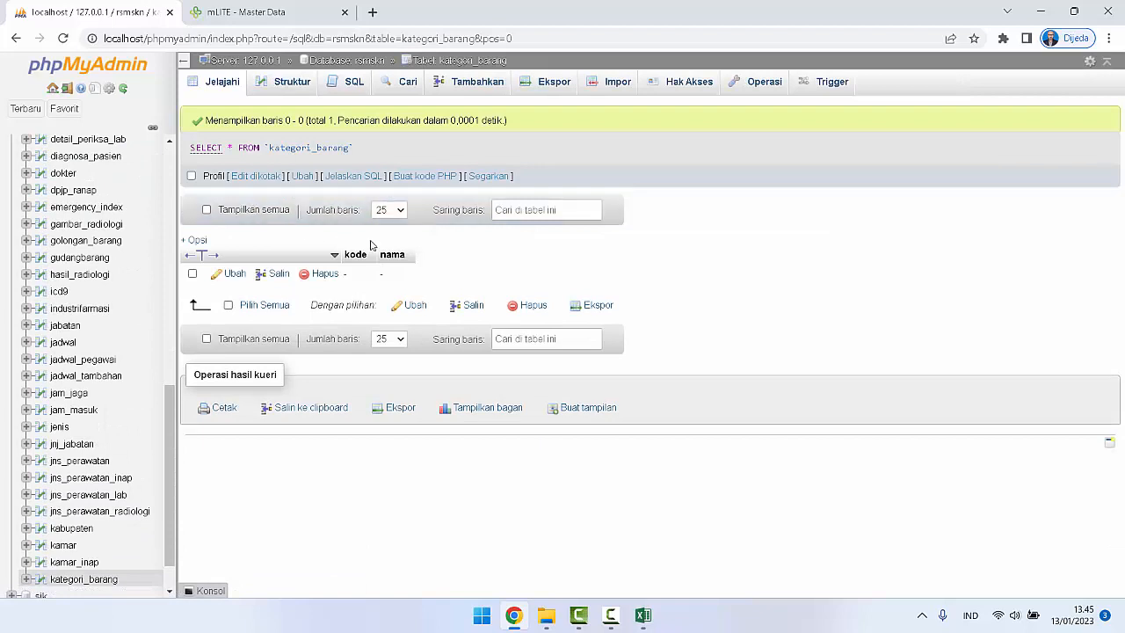
Step: Switch to mLITE, open the Kategori Barang entry form to check its fields, and return to the Master Data overview
{"action": "left_click", "coordinate": [298, 16]}
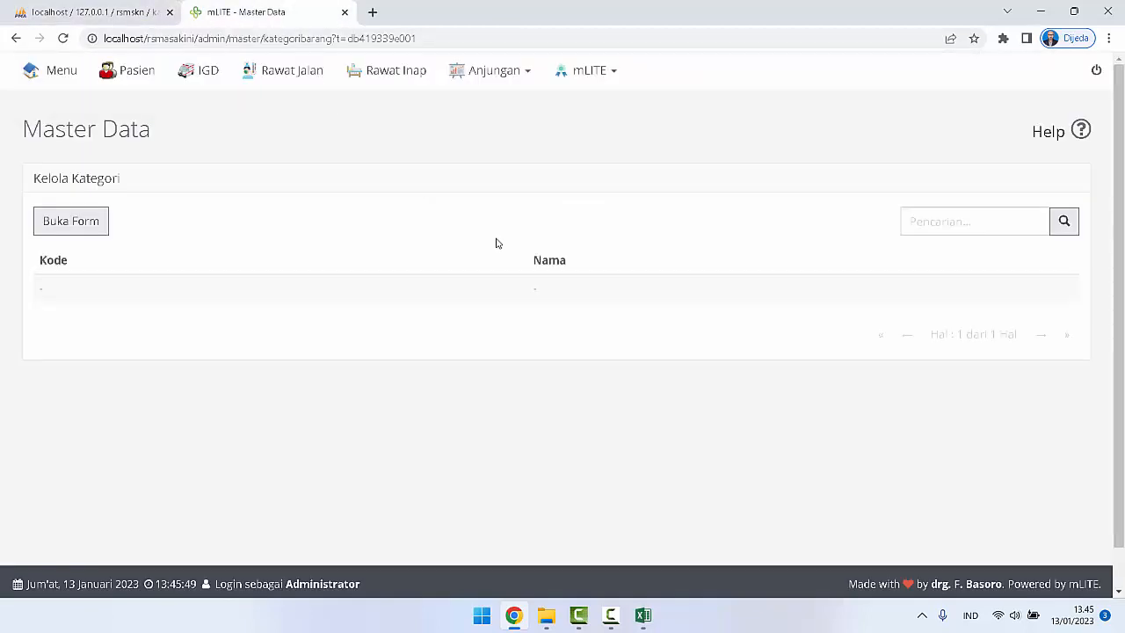
{"action": "left_click", "coordinate": [88, 220]}
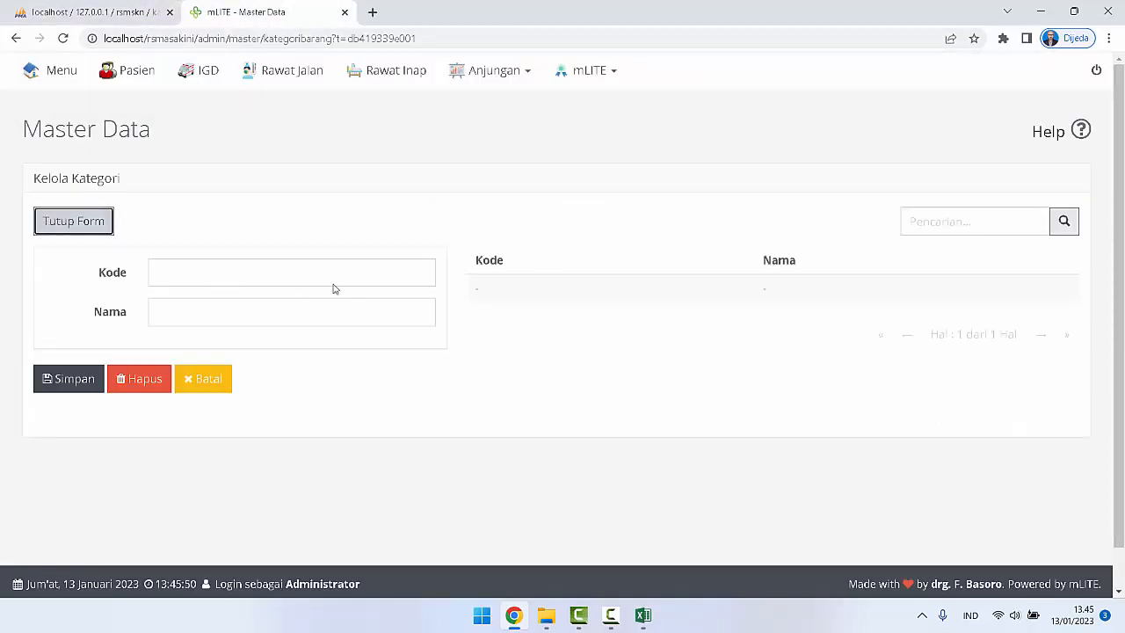
{"action": "left_click", "coordinate": [55, 131]}
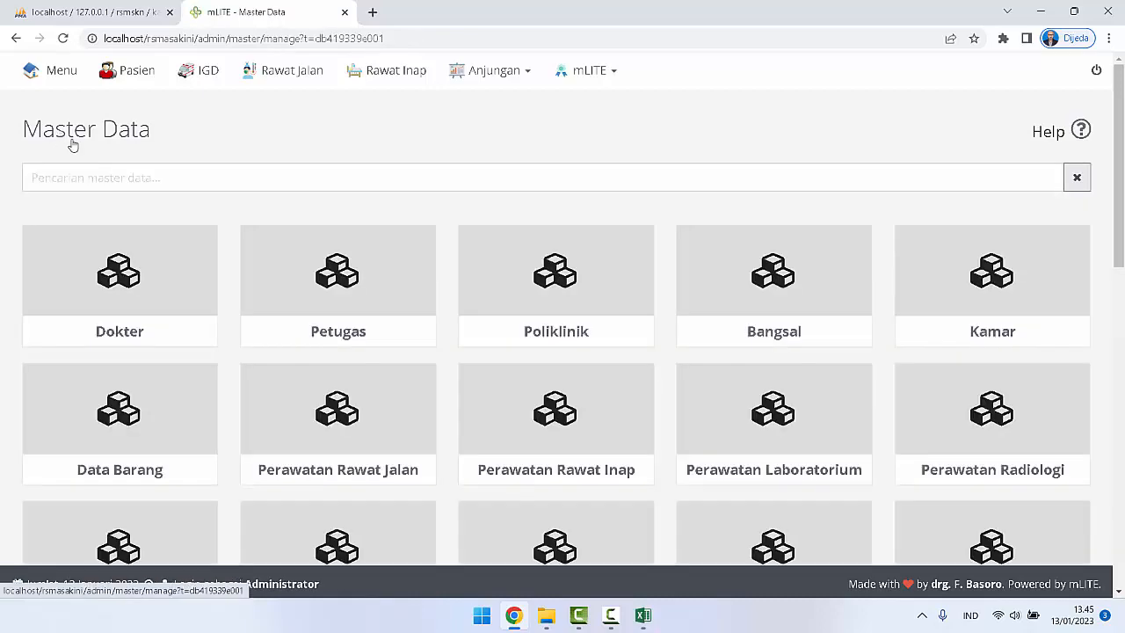
Step: Switch to Excel and close kodesatuan.csv without saving its changes
{"action": "left_click", "coordinate": [643, 615]}
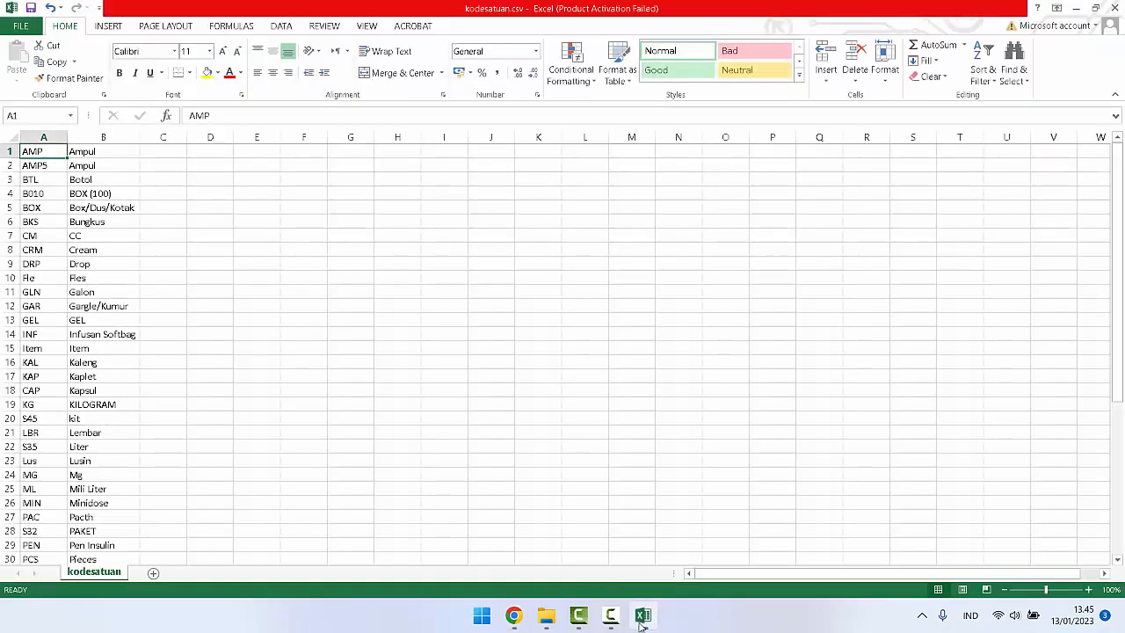
{"action": "left_click", "coordinate": [1109, 8]}
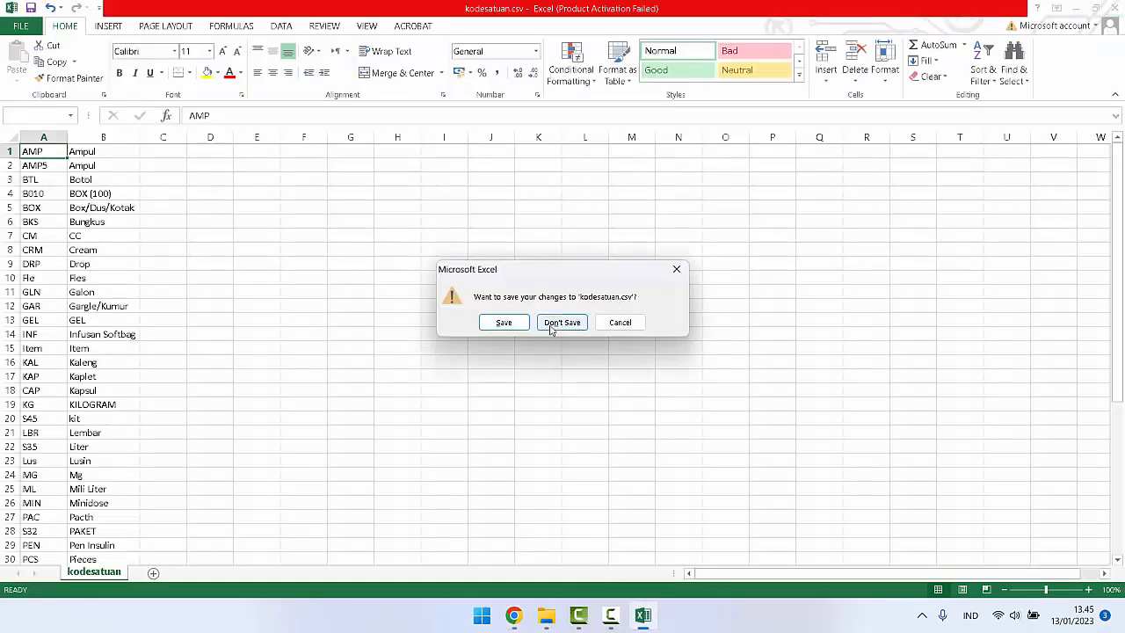
{"action": "left_click", "coordinate": [551, 327]}
Step: Open kategori_barang.csv from the Data Barang folder in Excel, dismiss the activation notice, and look through the category names
{"action": "left_click", "coordinate": [566, 621]}
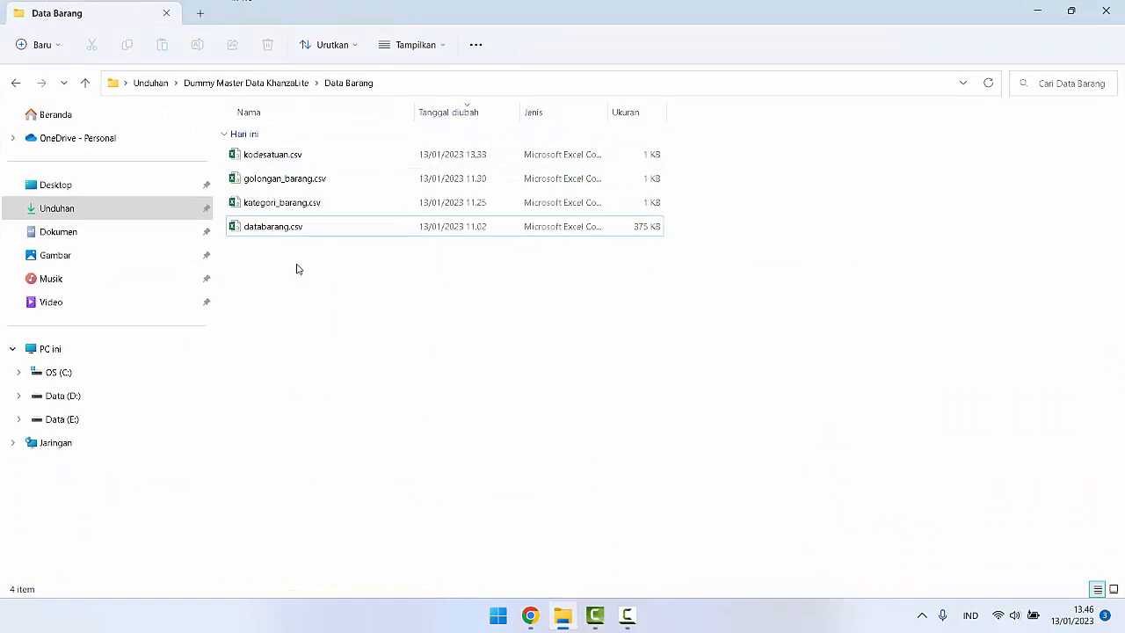
{"action": "left_click", "coordinate": [273, 208]}
{"action": "double_click", "coordinate": [273, 208]}
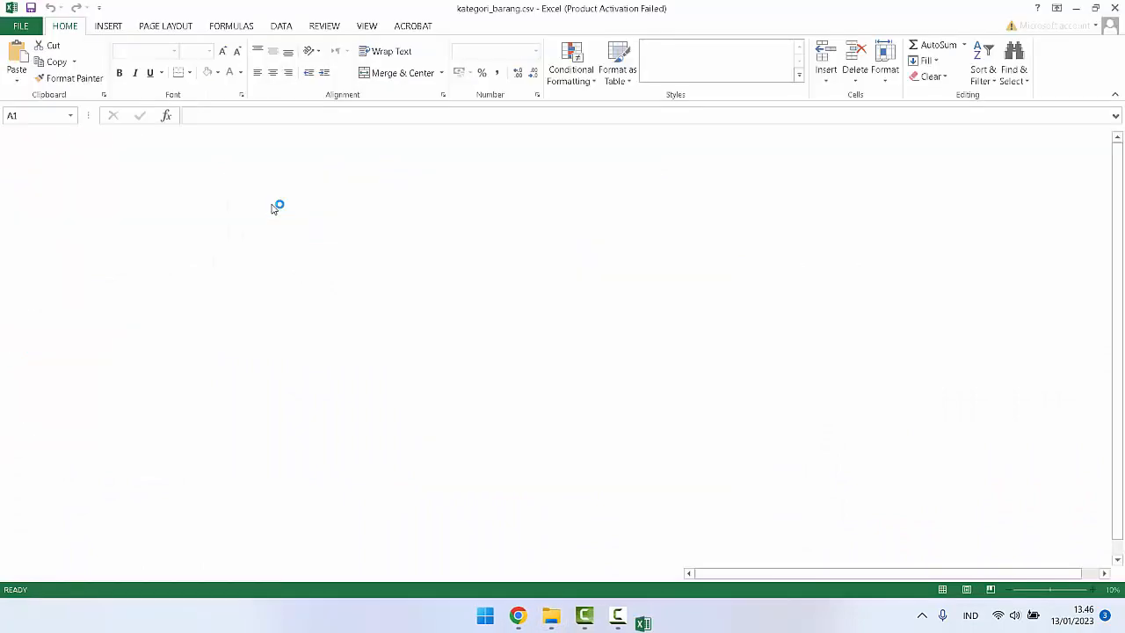
{"action": "left_click", "coordinate": [711, 457]}
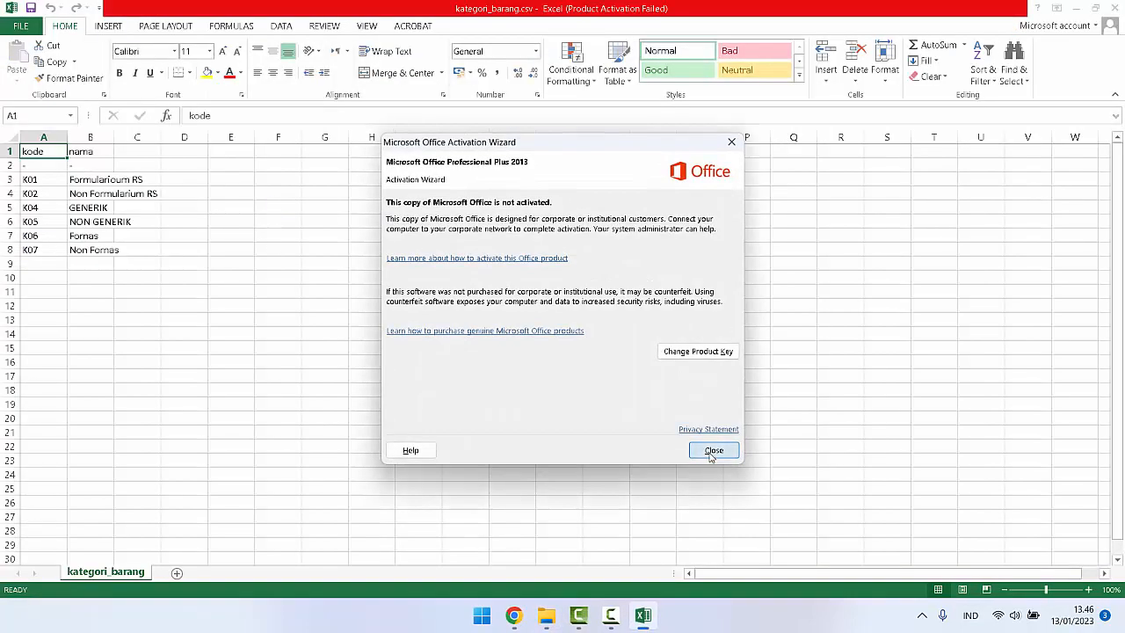
{"action": "left_click", "coordinate": [87, 181]}
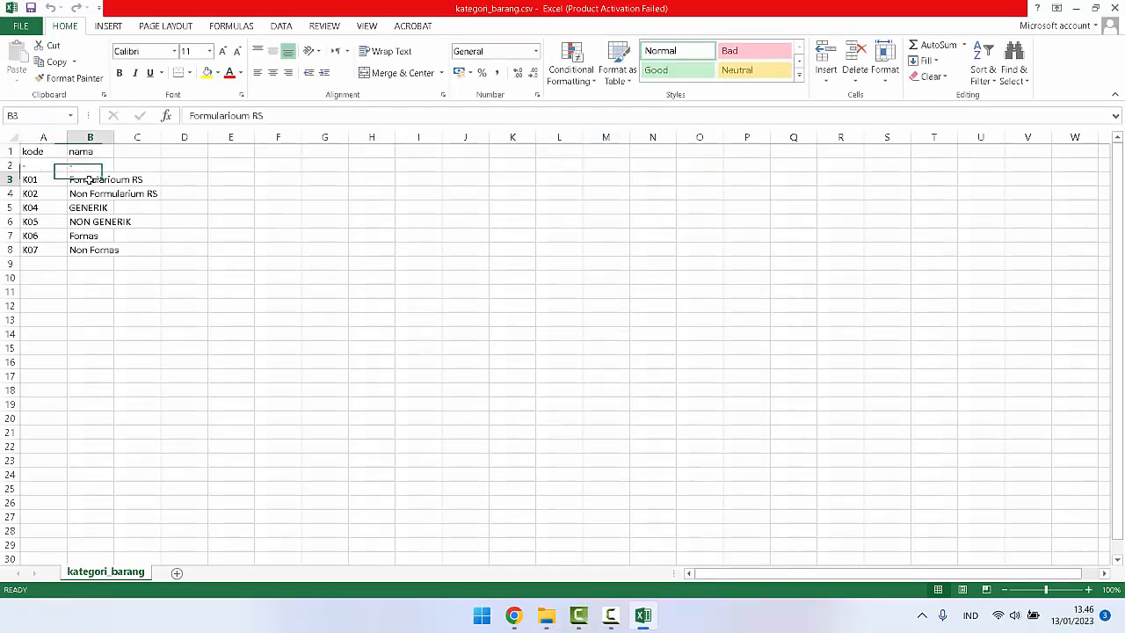
{"action": "left_click", "coordinate": [89, 209]}
{"action": "left_click", "coordinate": [93, 251]}
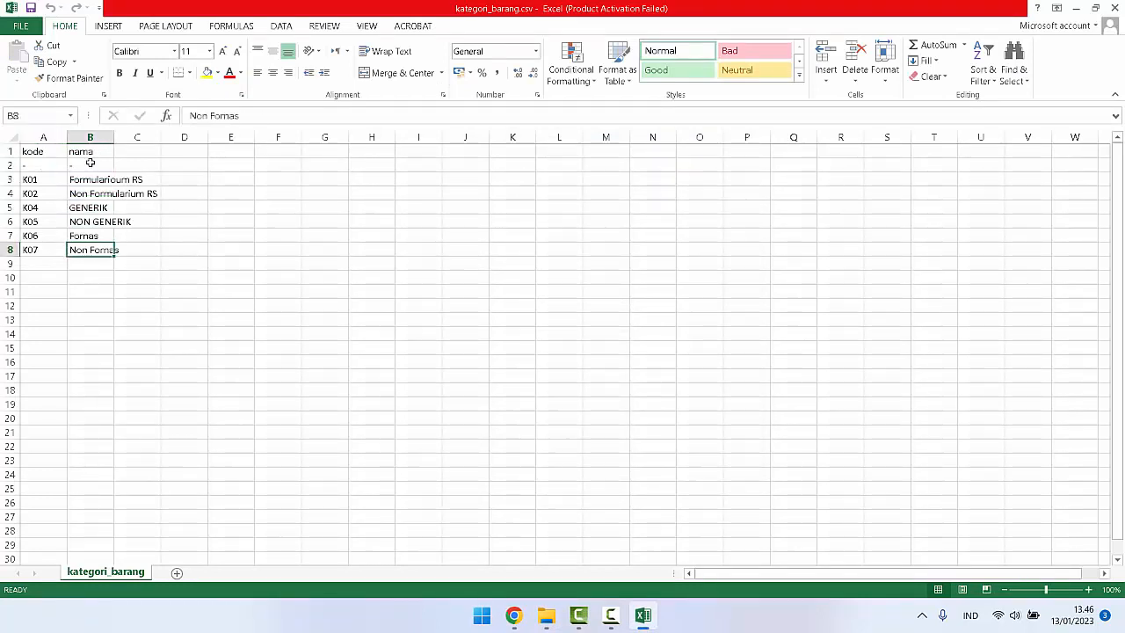
Step: Select cells B1:B2 with the header and dash entries, and choose to delete their entire rows
{"action": "left_click_drag", "start_coordinate": [88, 151], "coordinate": [89, 163]}
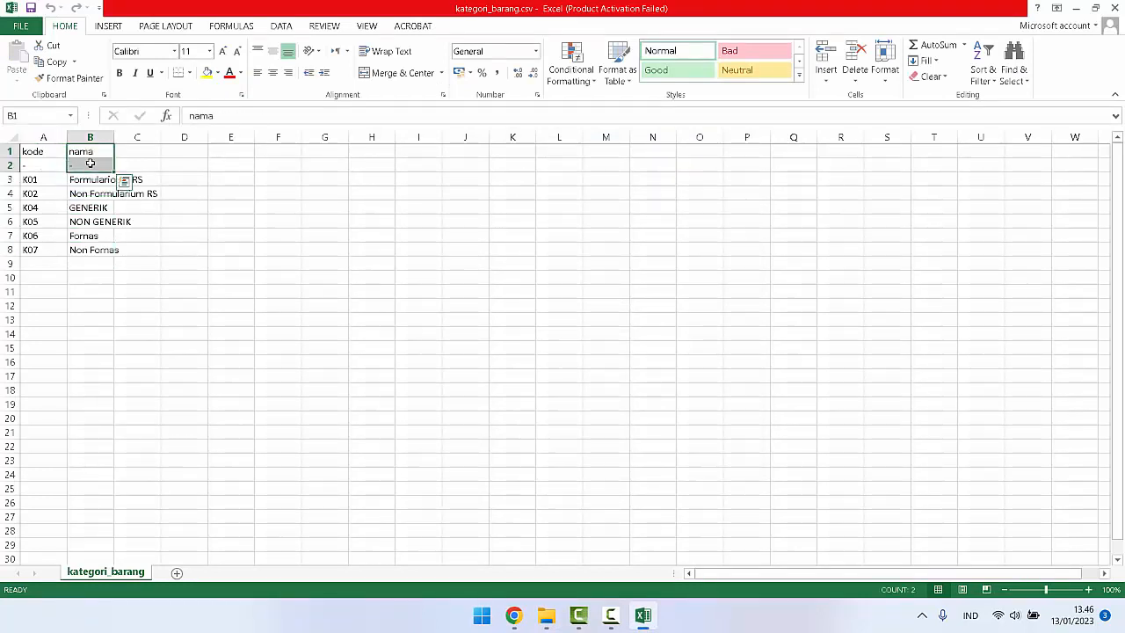
{"action": "right_click", "coordinate": [90, 163]}
{"action": "left_click", "coordinate": [143, 281]}
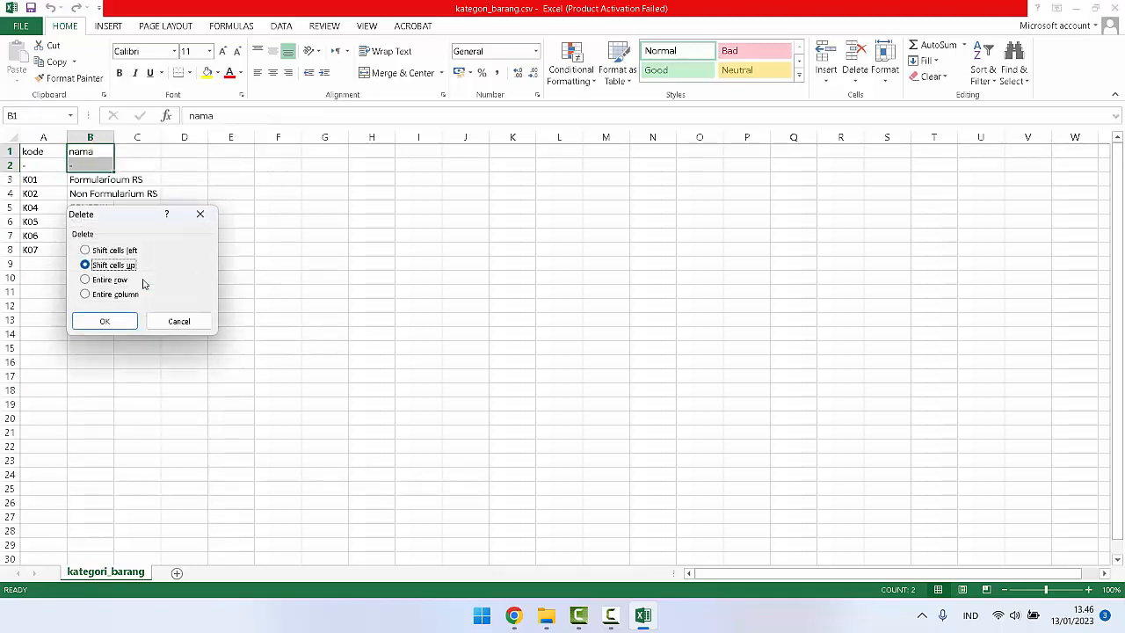
{"action": "left_click", "coordinate": [119, 281]}
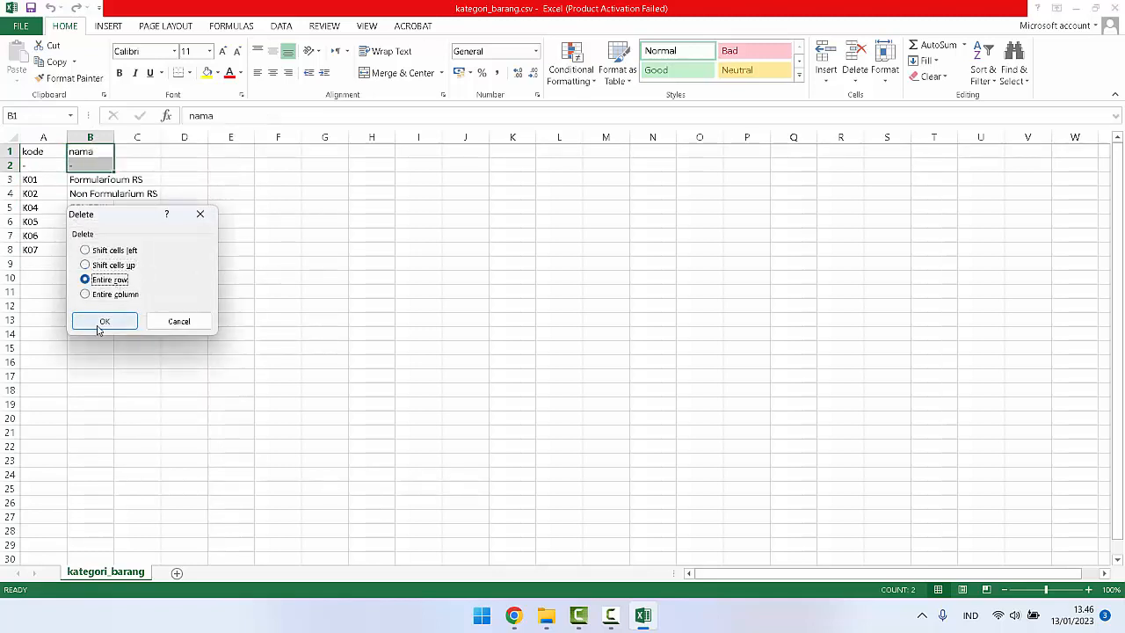
Step: Switch to mLITE and open Kategori Barang from Master Data to compare its existing entry with the dash row
{"action": "left_click", "coordinate": [513, 615]}
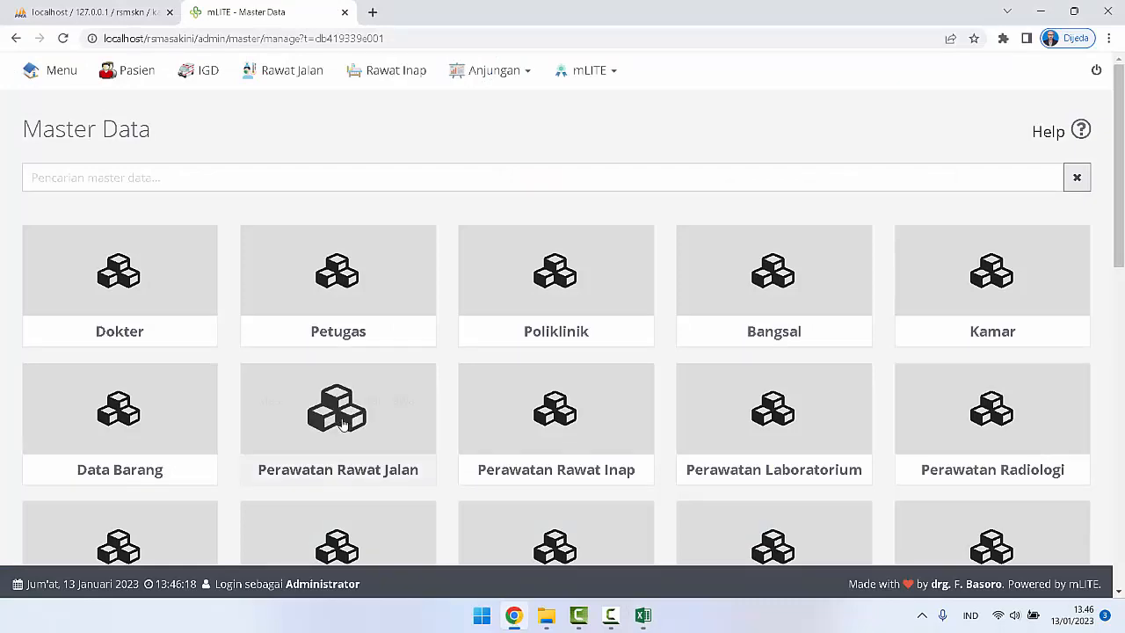
{"action": "scroll", "coordinate": [343, 422], "scroll_direction": "down", "scroll_amount": 3}
{"action": "scroll", "coordinate": [343, 422], "scroll_direction": "down", "scroll_amount": 1}
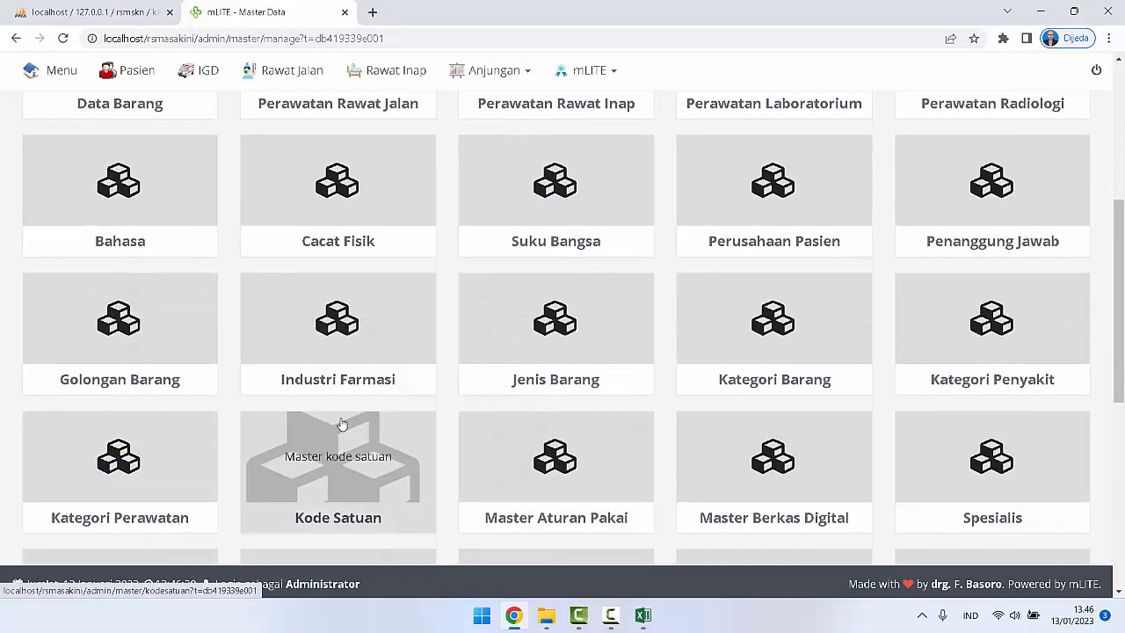
{"action": "left_click", "coordinate": [760, 345]}
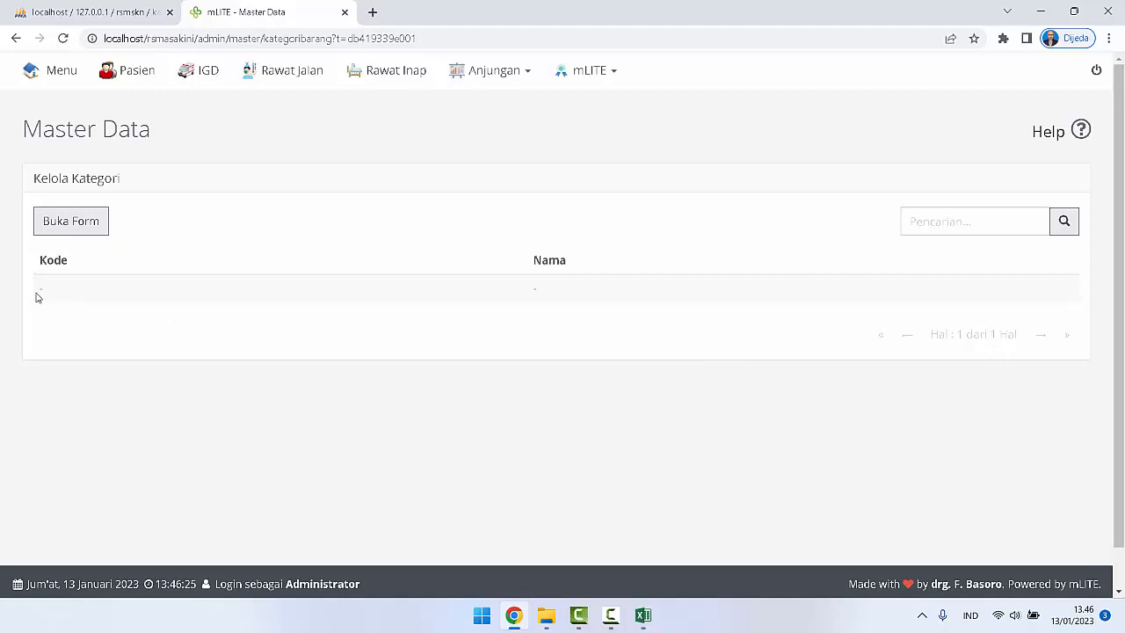
{"action": "left_click_drag", "start_coordinate": [36, 297], "coordinate": [349, 293]}
{"action": "left_click", "coordinate": [422, 412]}
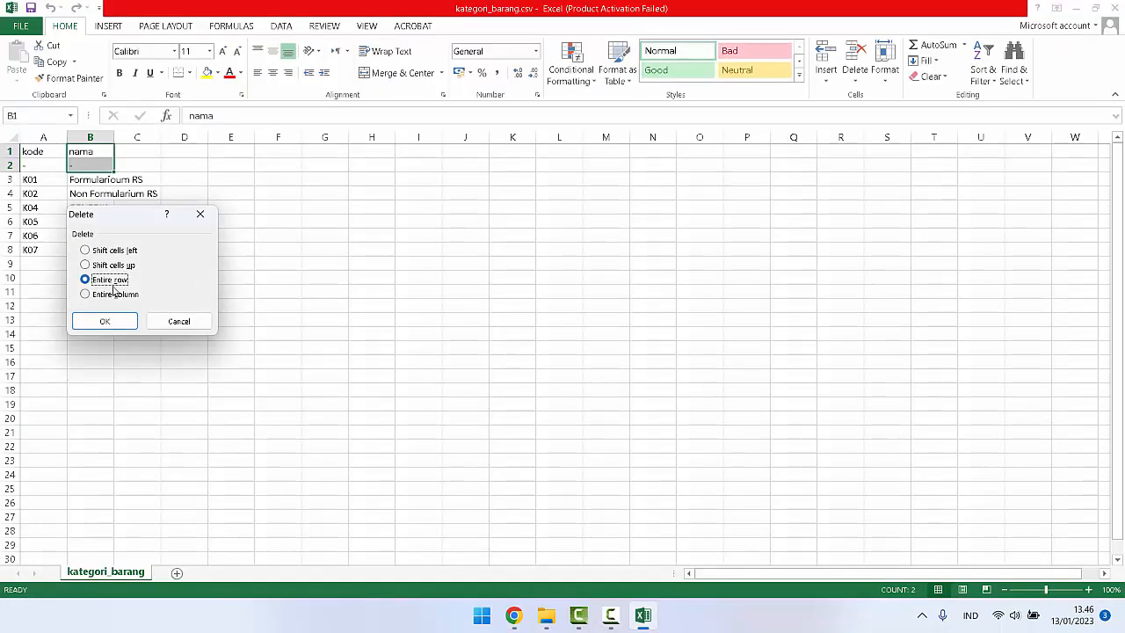
Step: Back in Excel, confirm deleting the header and dash rows, and save kategori_barang.csv keeping the CSV format
{"action": "left_click", "coordinate": [105, 321]}
{"action": "left_click", "coordinate": [105, 290]}
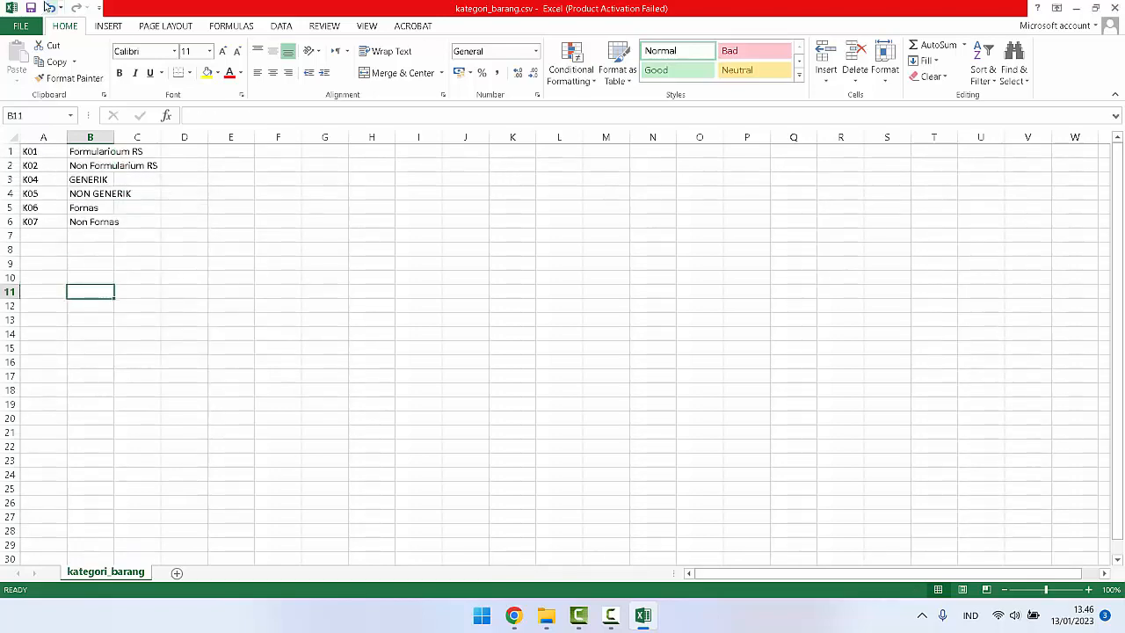
{"action": "left_click", "coordinate": [30, 7]}
{"action": "left_click", "coordinate": [505, 348]}
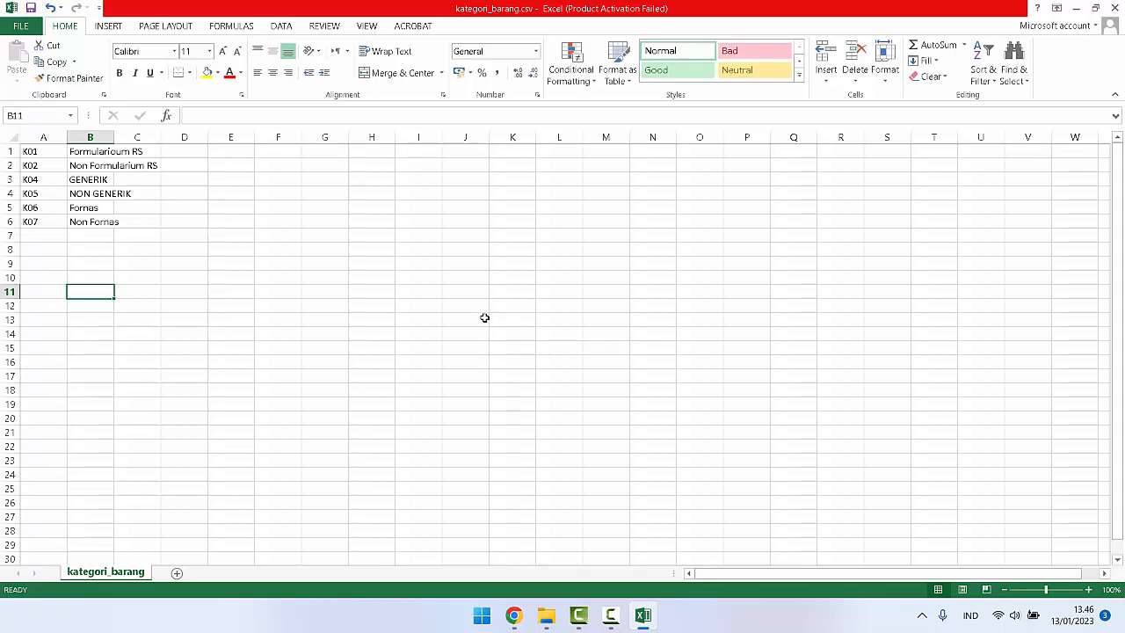
Step: Save a copy of the workbook to the Desktop as kategori_barang.csv in CSV (Comma delimited) format
{"action": "left_click", "coordinate": [20, 26]}
{"action": "left_click", "coordinate": [28, 156]}
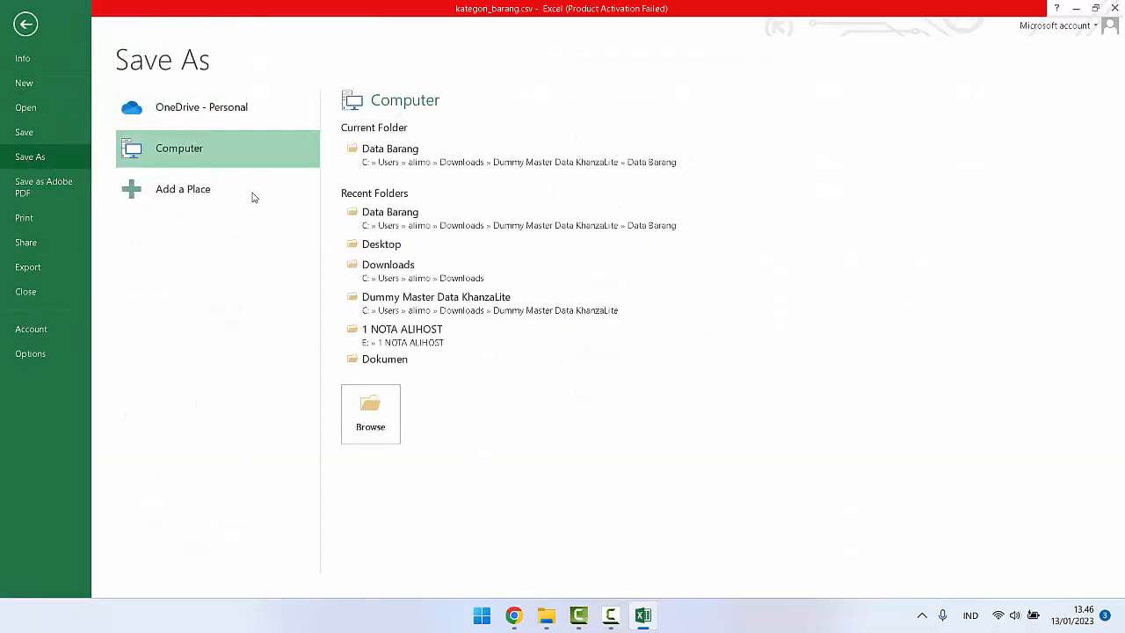
{"action": "left_click", "coordinate": [370, 413]}
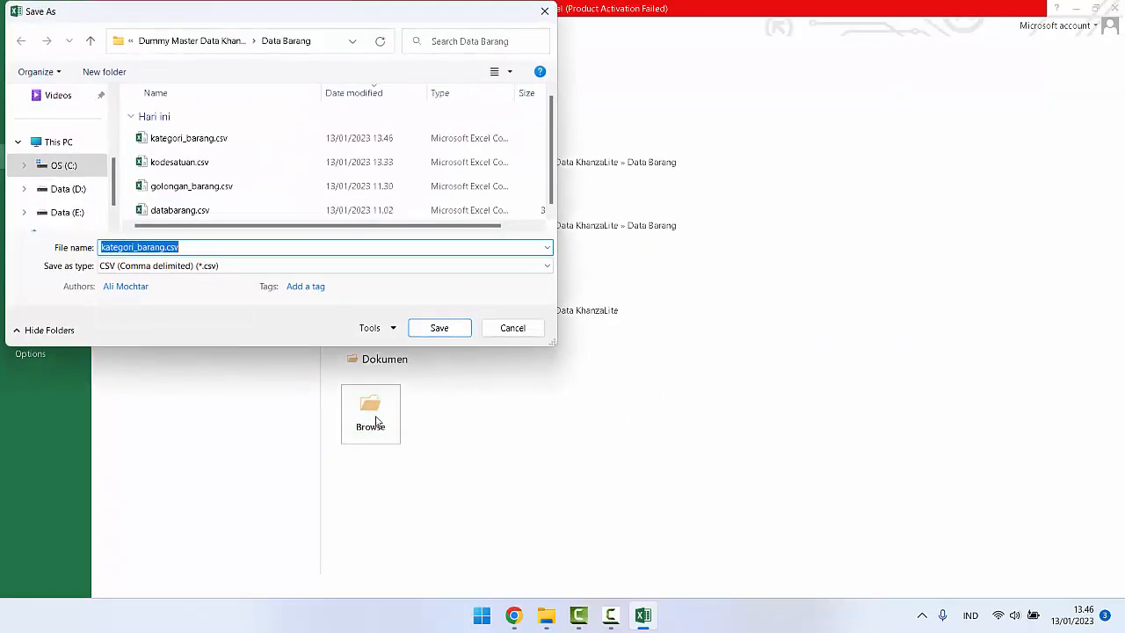
{"action": "scroll", "coordinate": [49, 132], "scroll_direction": "up", "scroll_amount": 3}
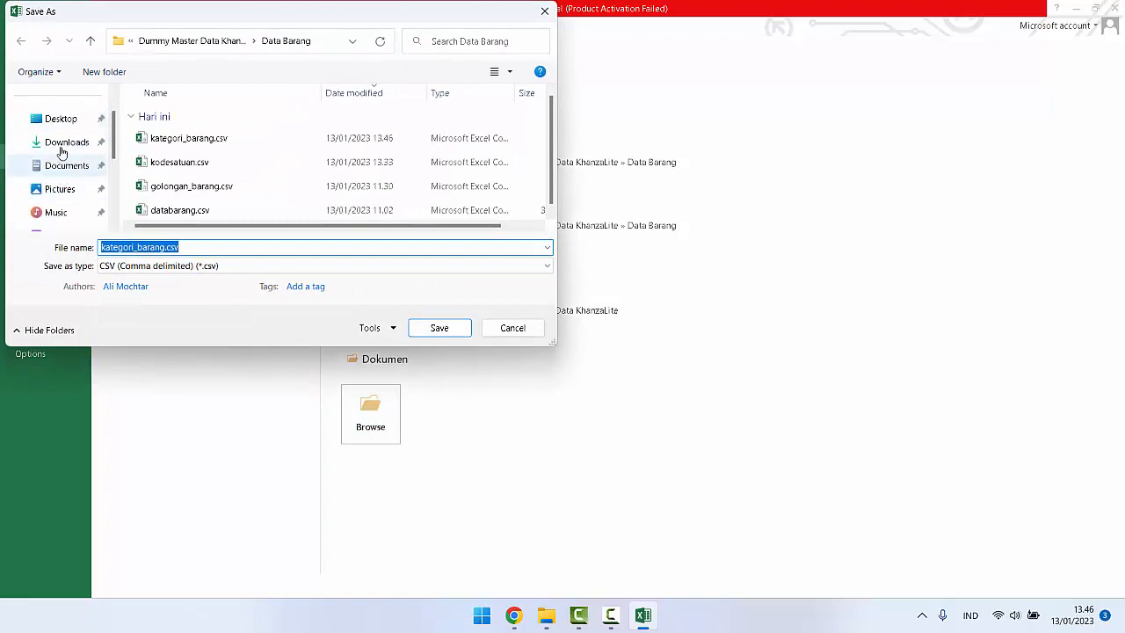
{"action": "left_click", "coordinate": [57, 123]}
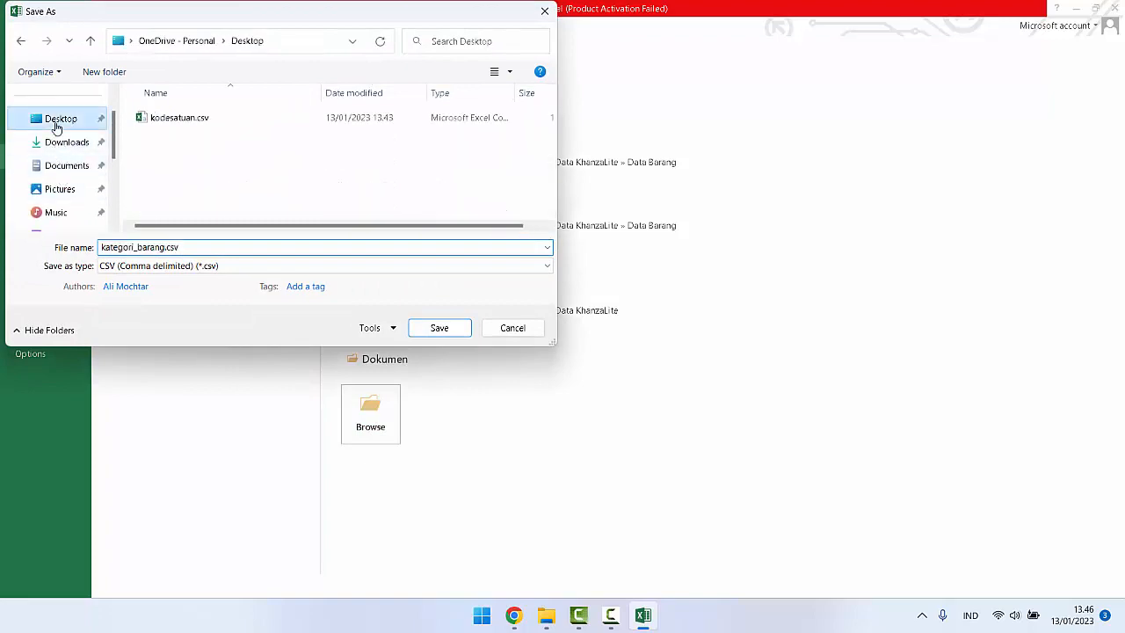
{"action": "left_click", "coordinate": [431, 332]}
{"action": "left_click", "coordinate": [509, 348]}
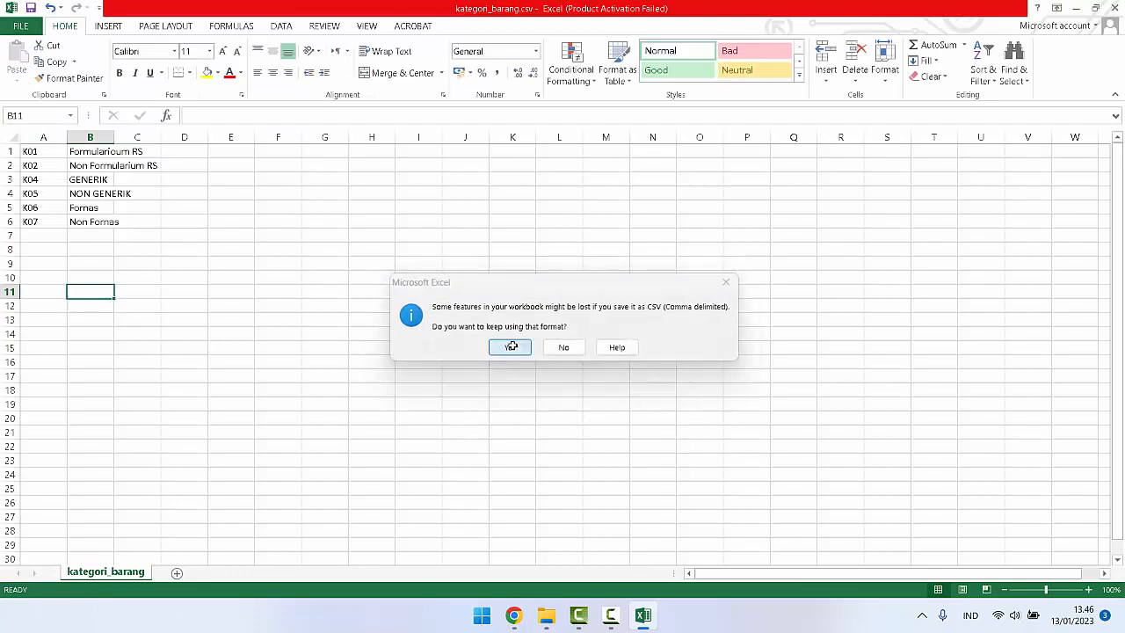
Step: Switch to phpMyAdmin and choose kategori_barang.csv from the Desktop as the import file for the kategori_barang table
{"action": "left_click", "coordinate": [514, 616]}
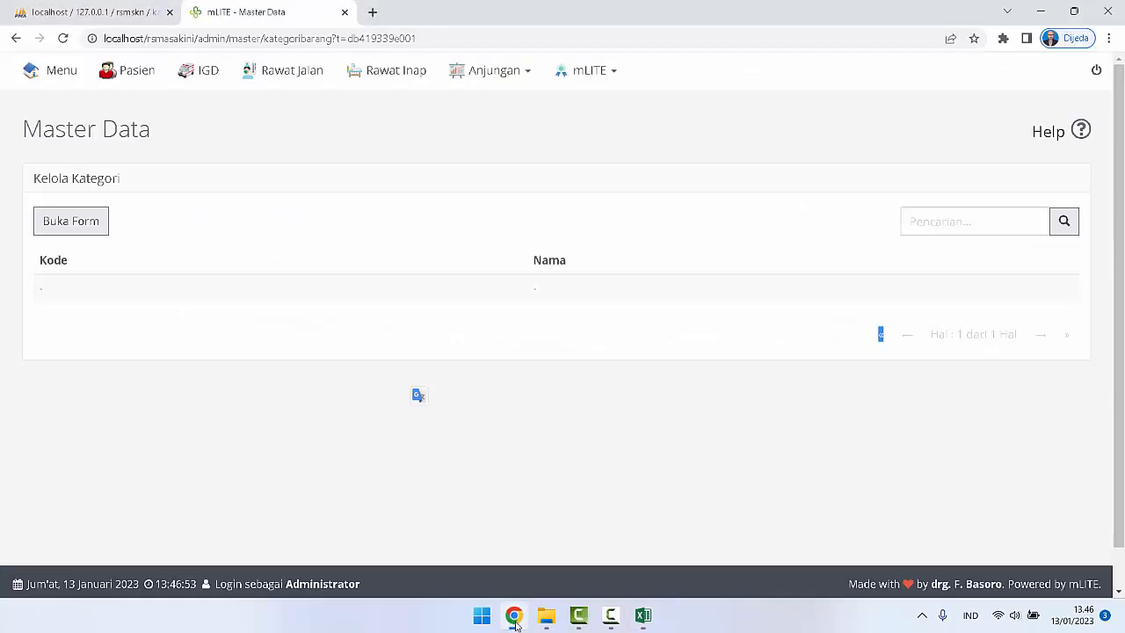
{"action": "left_click", "coordinate": [109, 7]}
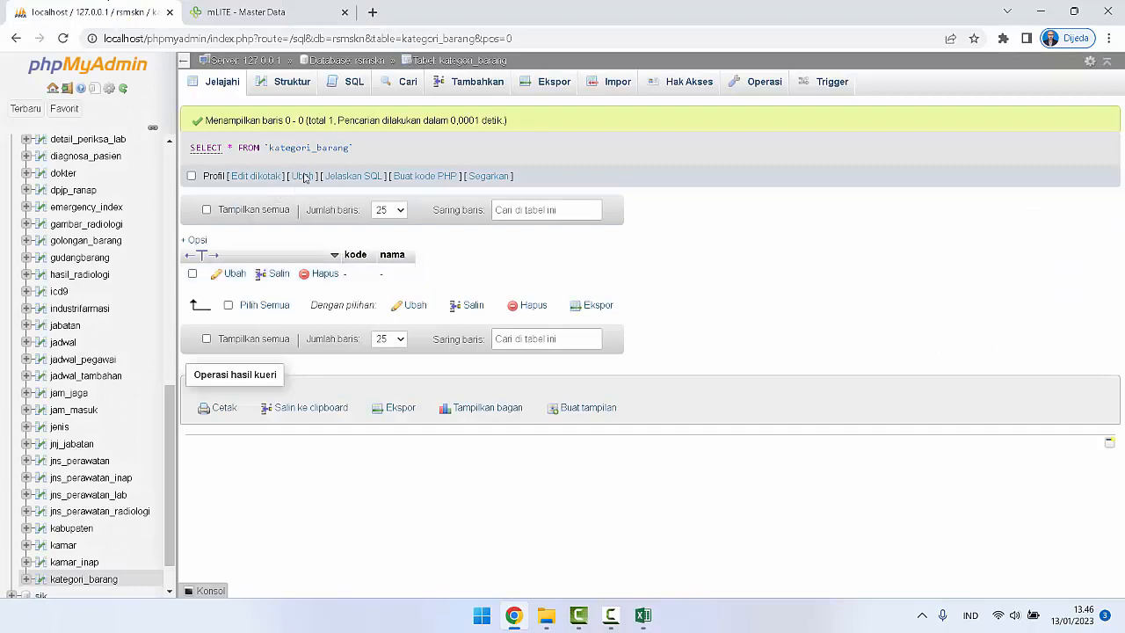
{"action": "left_click", "coordinate": [615, 81]}
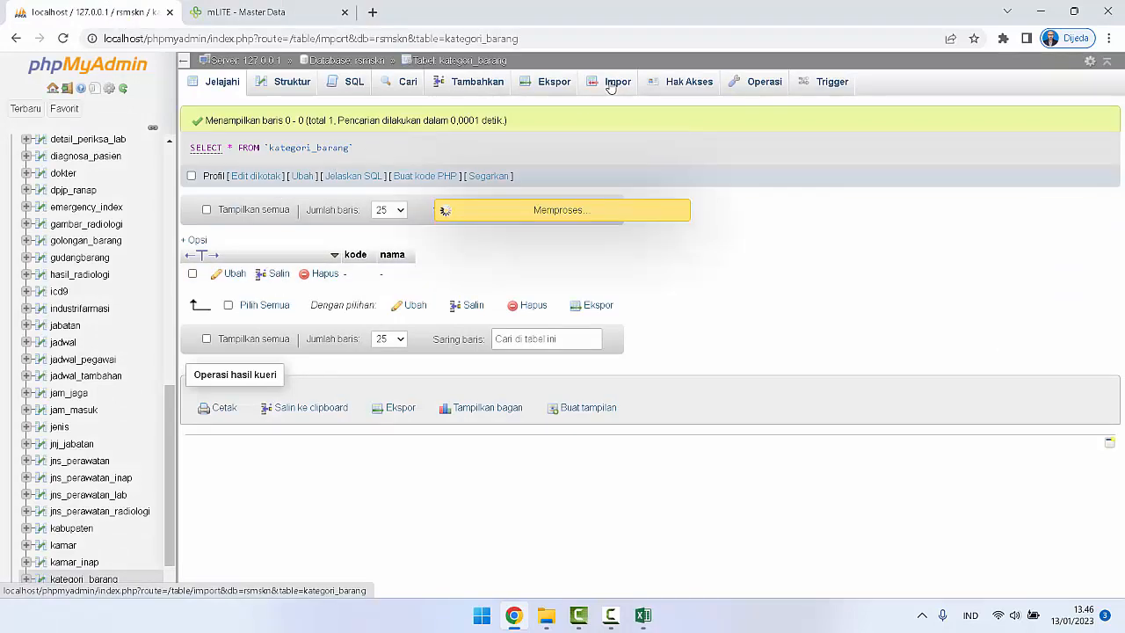
{"action": "left_click", "coordinate": [320, 242]}
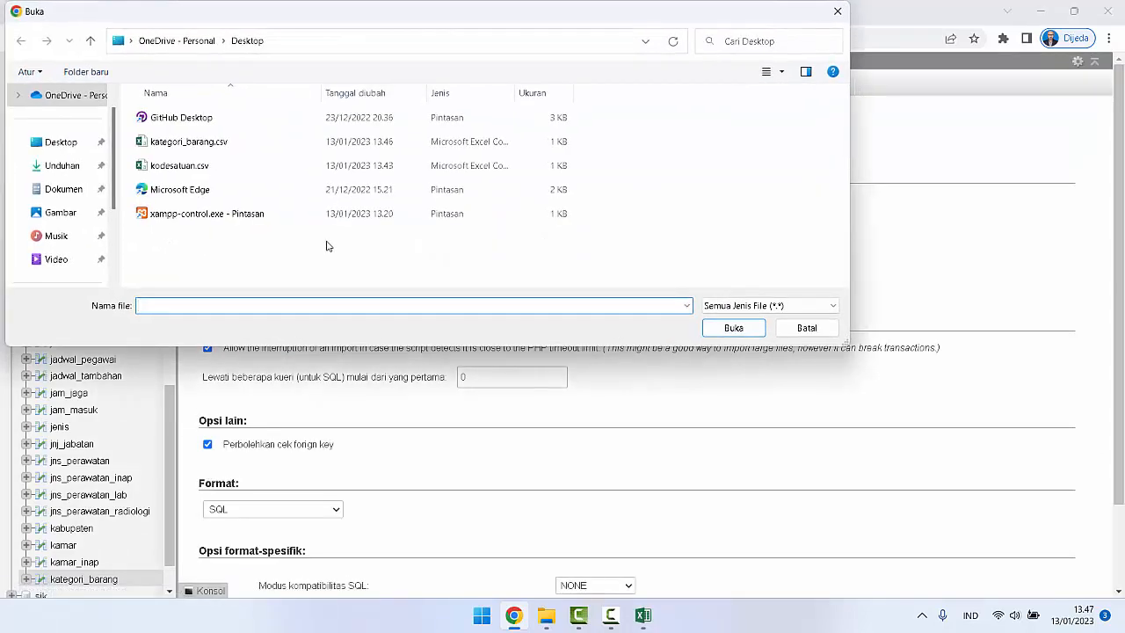
{"action": "left_click", "coordinate": [188, 142]}
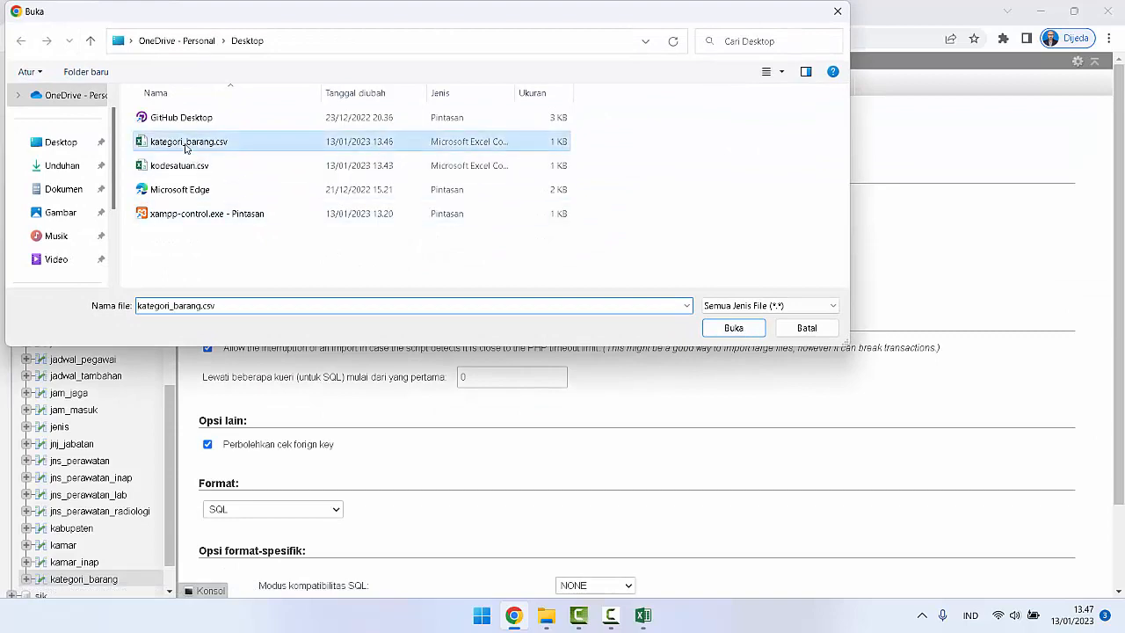
{"action": "left_click", "coordinate": [734, 328]}
Step: Import kategori_barang.csv in CSV format with duplicate-key updating enabled and a semicolon as the column separator
{"action": "scroll", "coordinate": [738, 332], "scroll_direction": "down", "scroll_amount": 4}
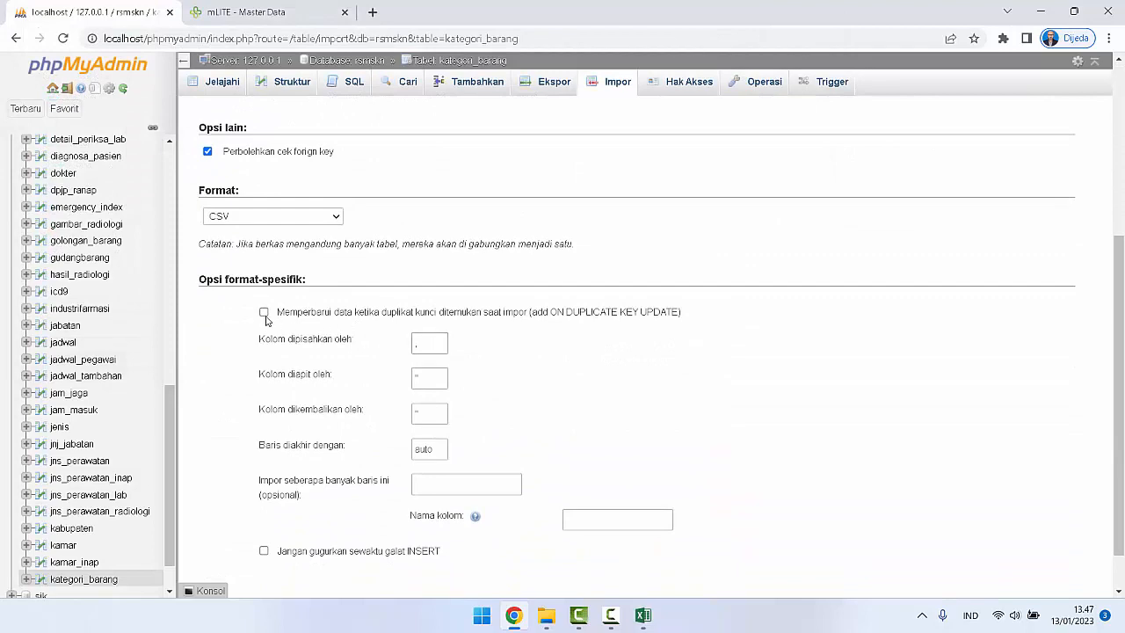
{"action": "left_click", "coordinate": [435, 344]}
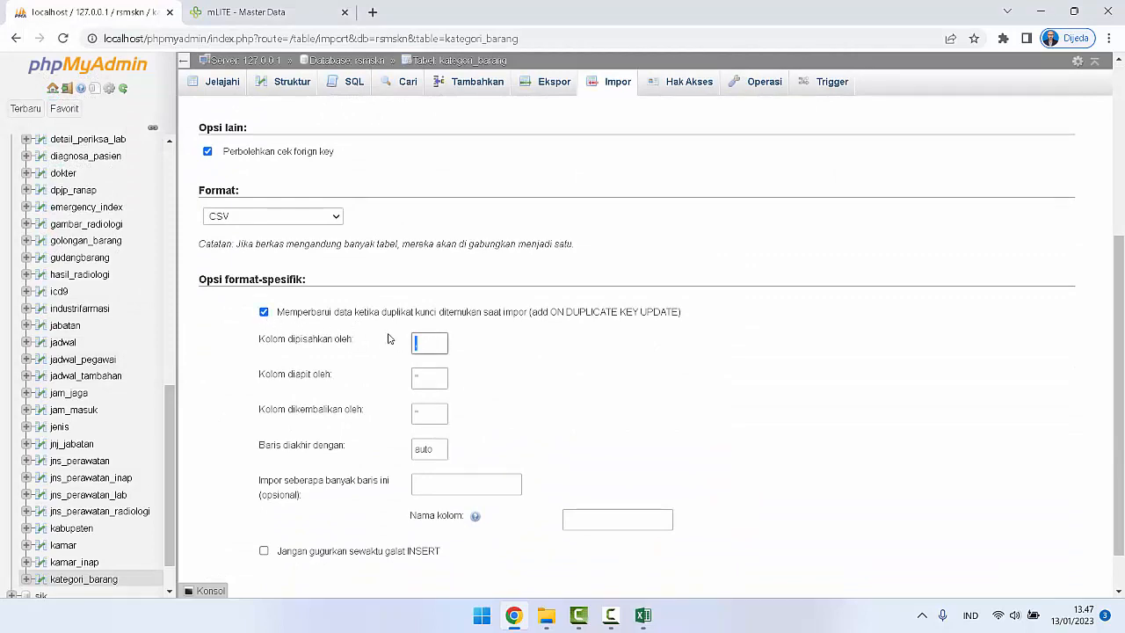
{"action": "scroll", "coordinate": [650, 389], "scroll_direction": "down", "scroll_amount": 1}
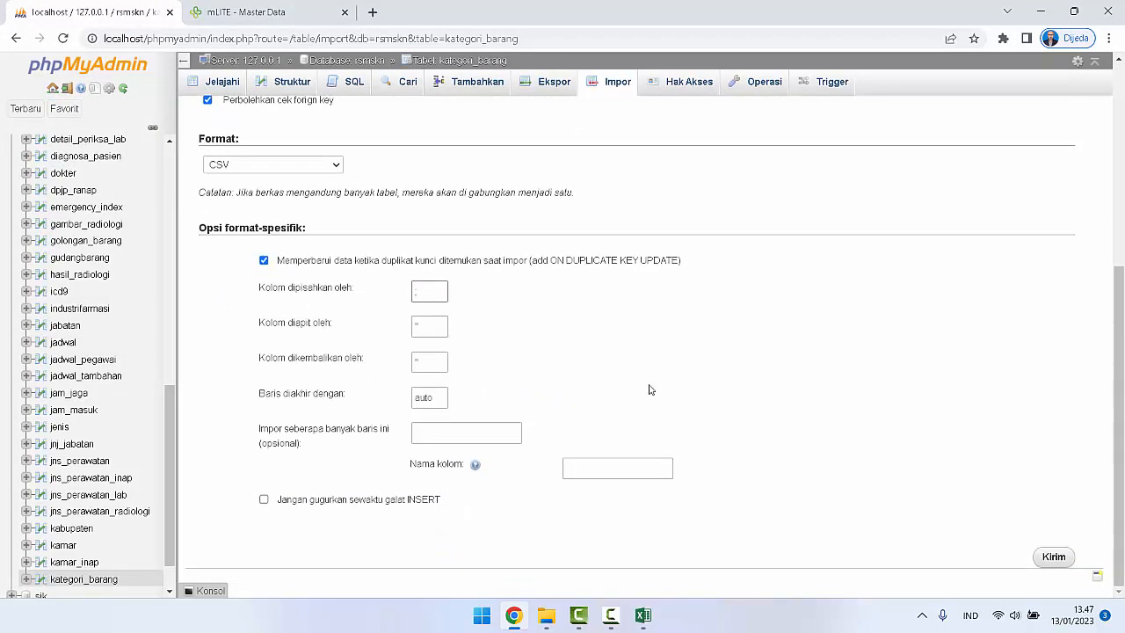
{"action": "scroll", "coordinate": [769, 323], "scroll_direction": "up", "scroll_amount": 6}
{"action": "scroll", "coordinate": [769, 322], "scroll_direction": "down", "scroll_amount": 6}
{"action": "left_click", "coordinate": [1054, 557]}
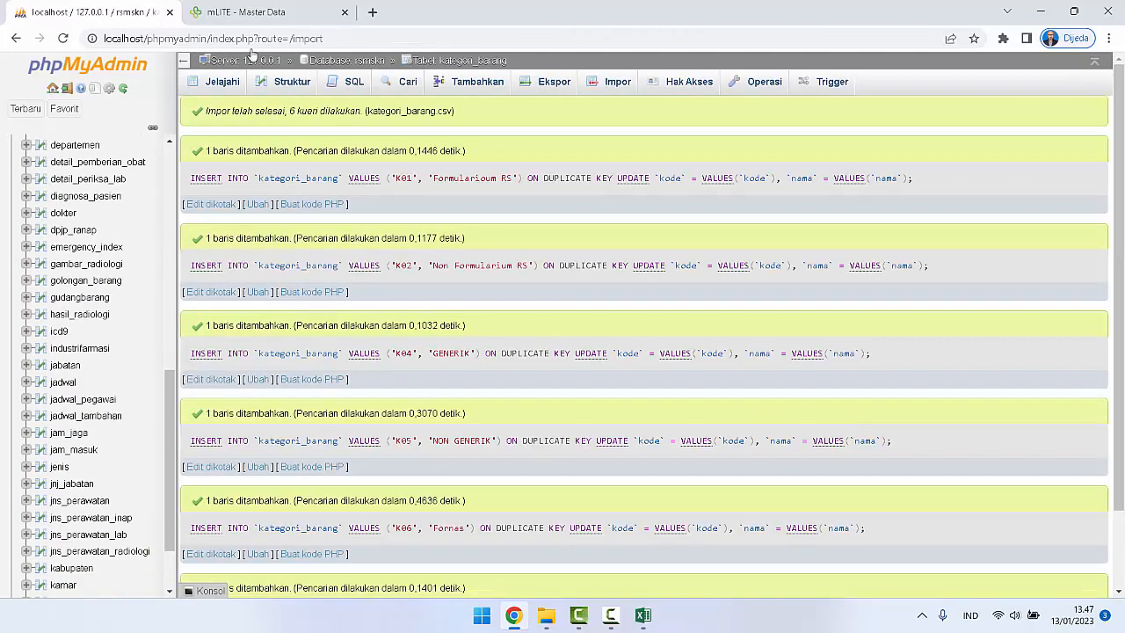
Step: Switch to mLITE, reload the Kategori Barang list to check the imported categories, and open the K07 Non Fornas entry
{"action": "left_click", "coordinate": [259, 7]}
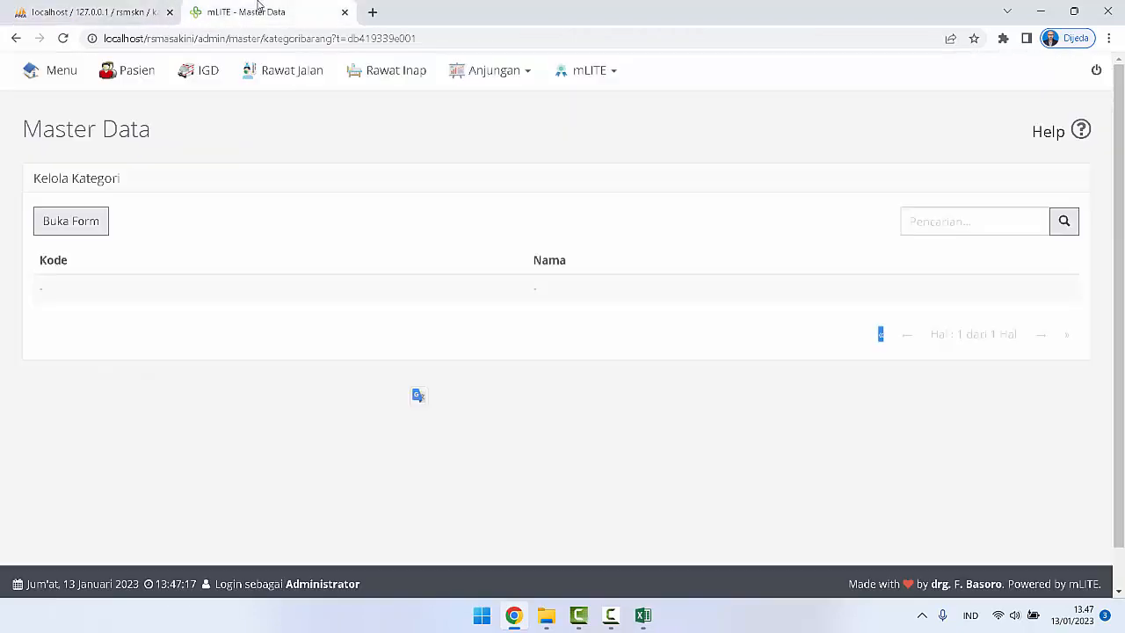
{"action": "left_click", "coordinate": [62, 38]}
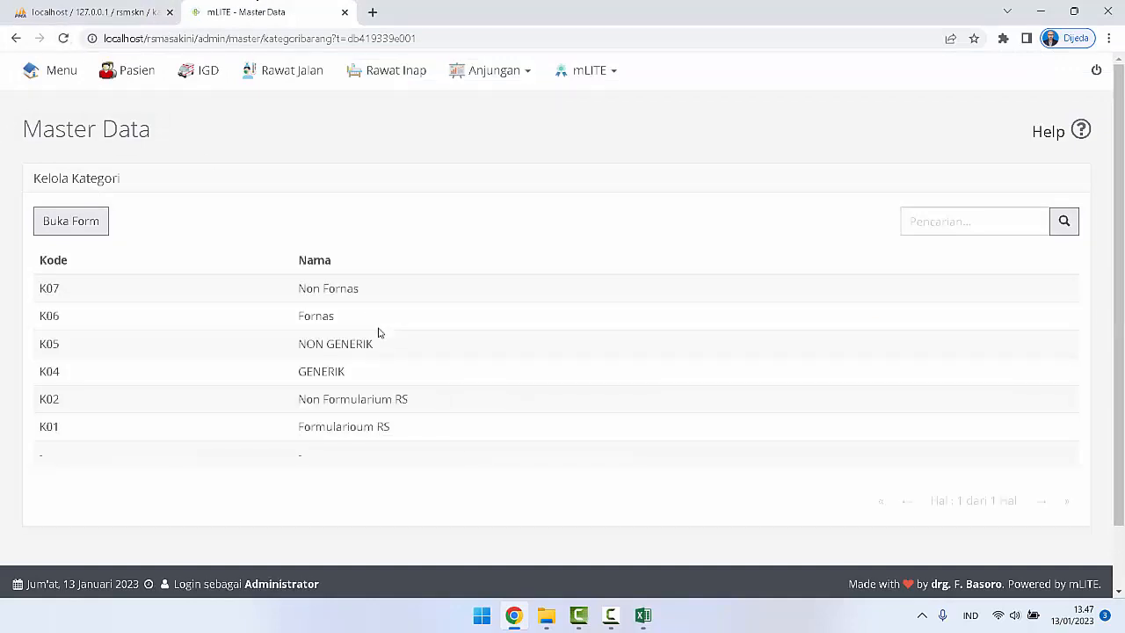
{"action": "left_click_drag", "start_coordinate": [296, 300], "coordinate": [357, 291]}
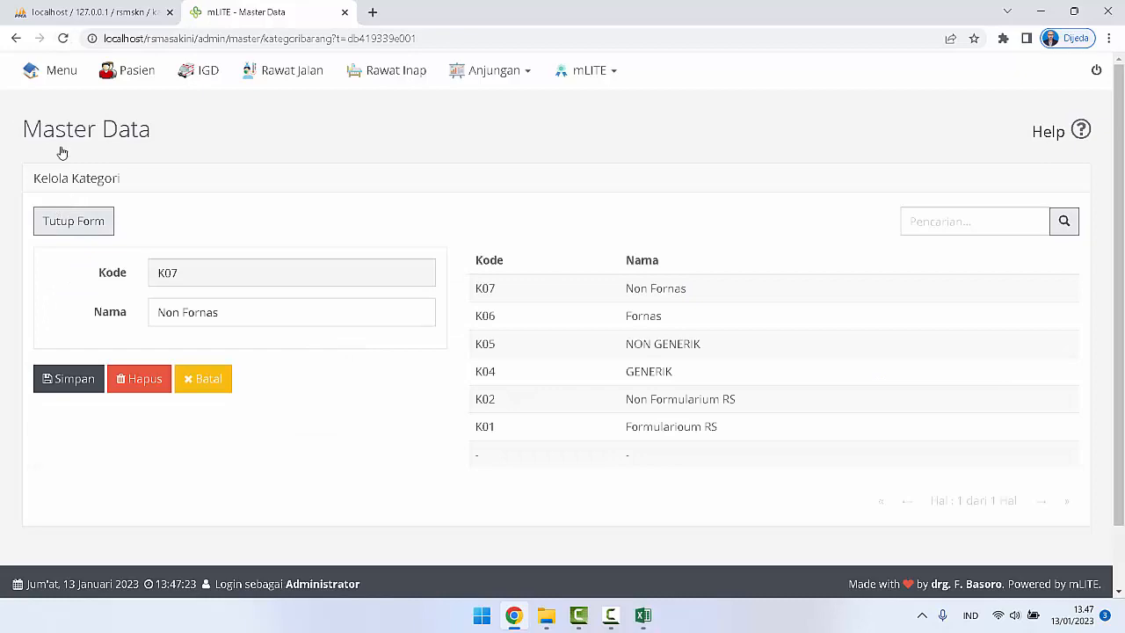
Step: Reopen Kategori Barang from Master Data and examine the K06, K04 and K01 entries in the form
{"action": "left_click", "coordinate": [16, 39]}
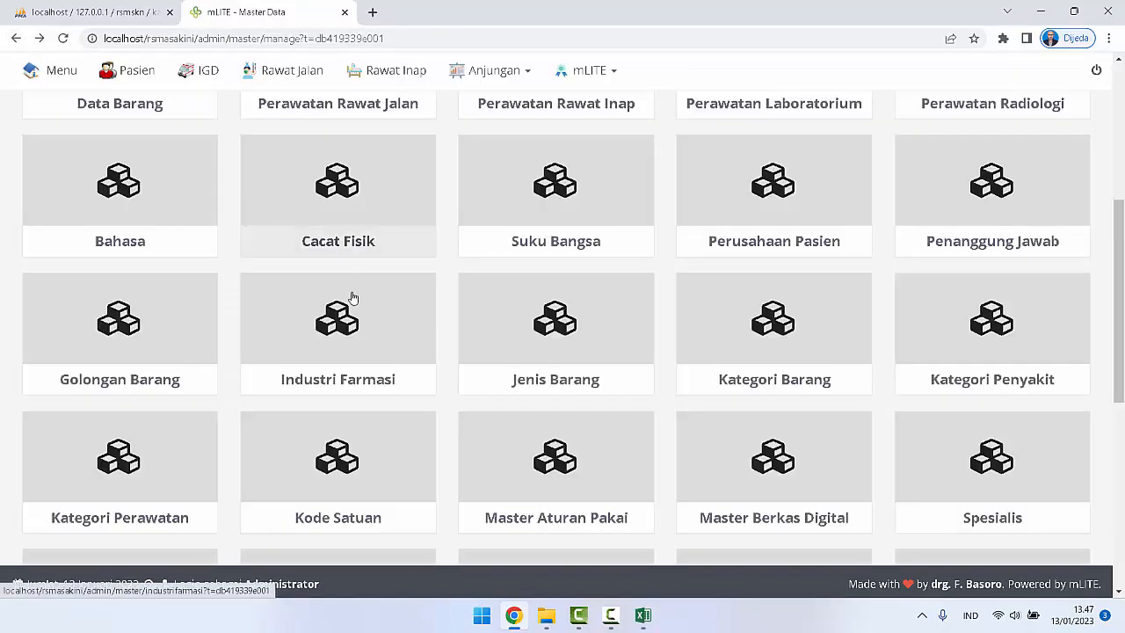
{"action": "scroll", "coordinate": [563, 342], "scroll_direction": "down", "scroll_amount": 2}
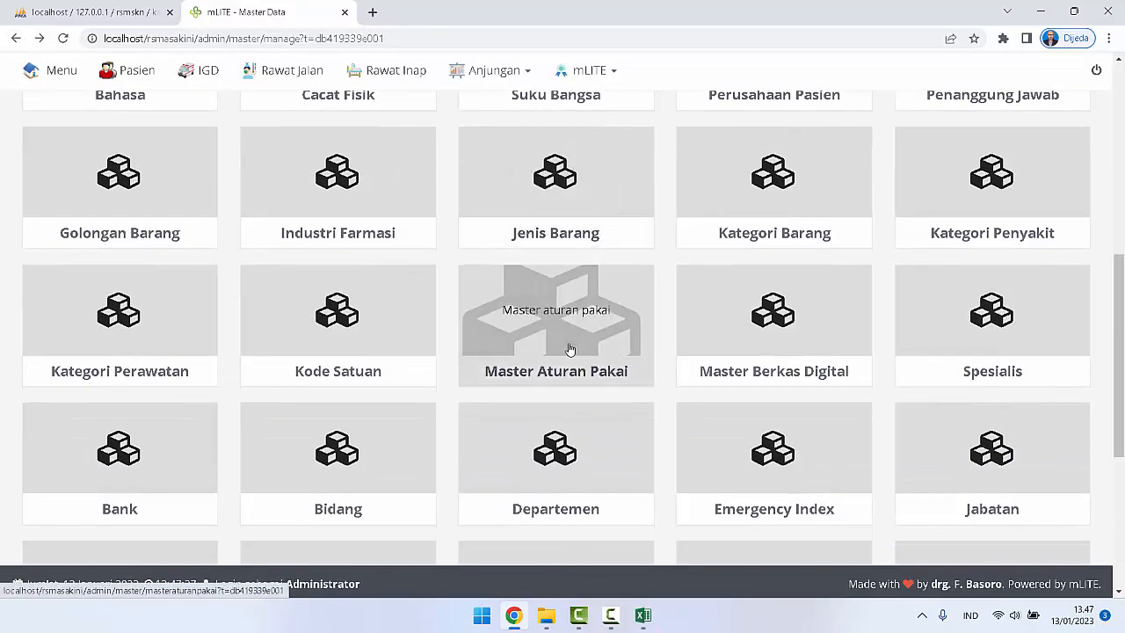
{"action": "scroll", "coordinate": [570, 350], "scroll_direction": "down", "scroll_amount": 3}
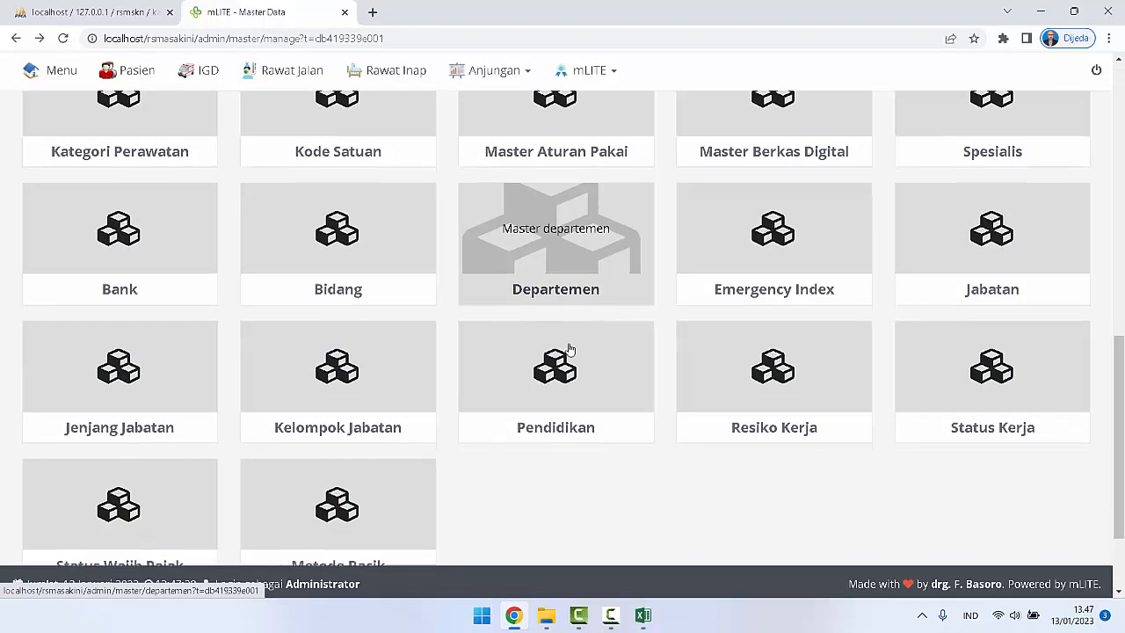
{"action": "scroll", "coordinate": [570, 350], "scroll_direction": "up", "scroll_amount": 3}
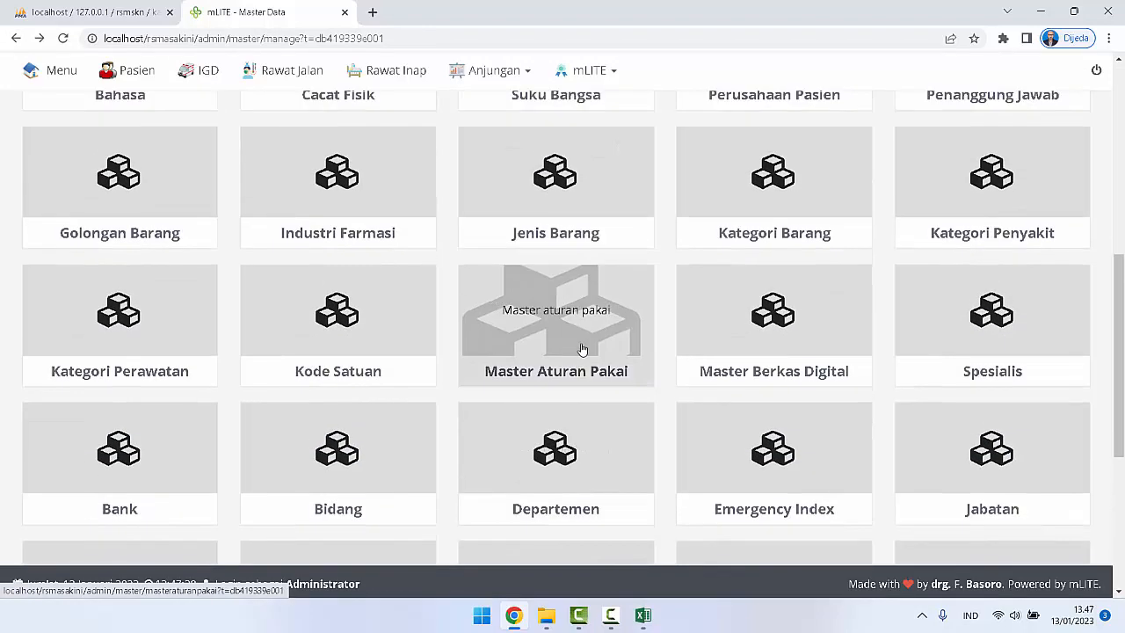
{"action": "left_click", "coordinate": [750, 215]}
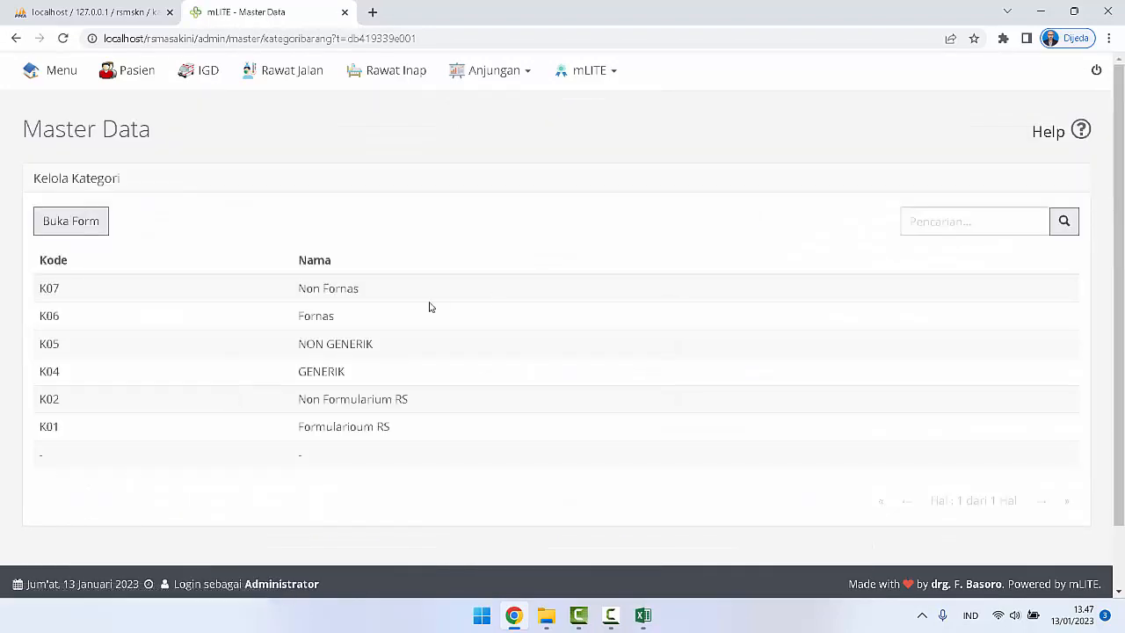
{"action": "left_click", "coordinate": [324, 325]}
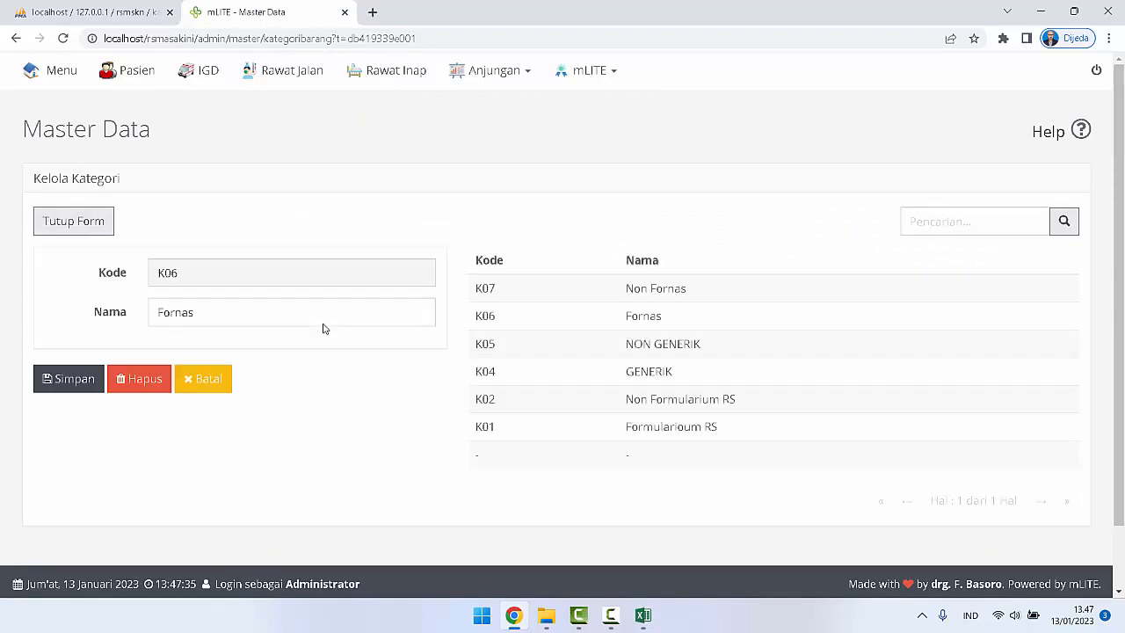
{"action": "left_click", "coordinate": [209, 389]}
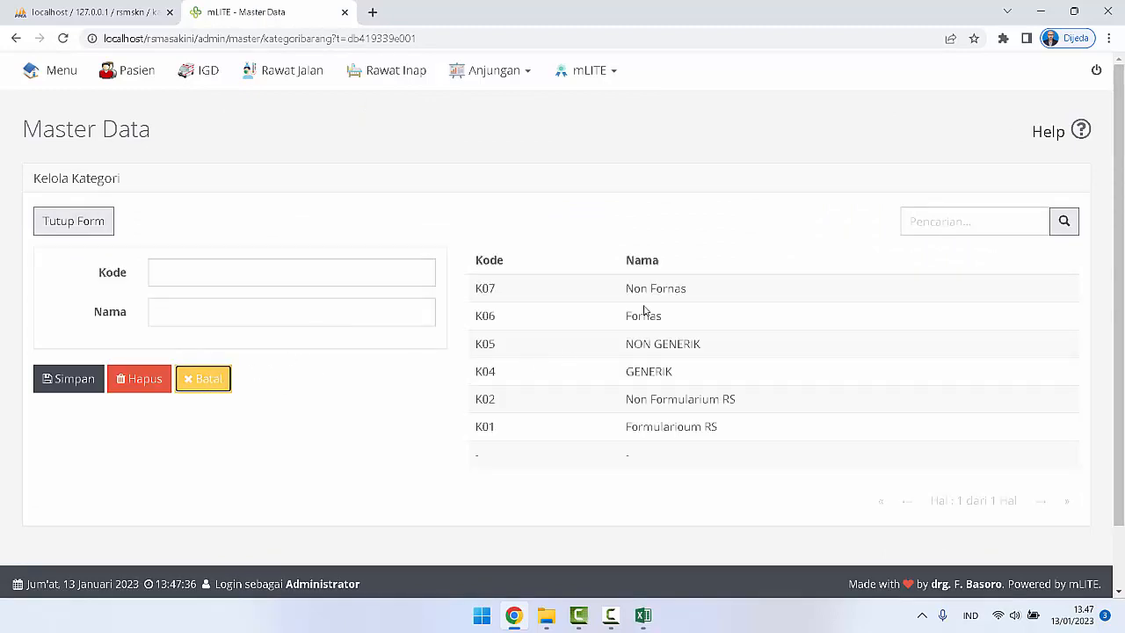
{"action": "left_click", "coordinate": [655, 380]}
{"action": "left_click", "coordinate": [650, 427]}
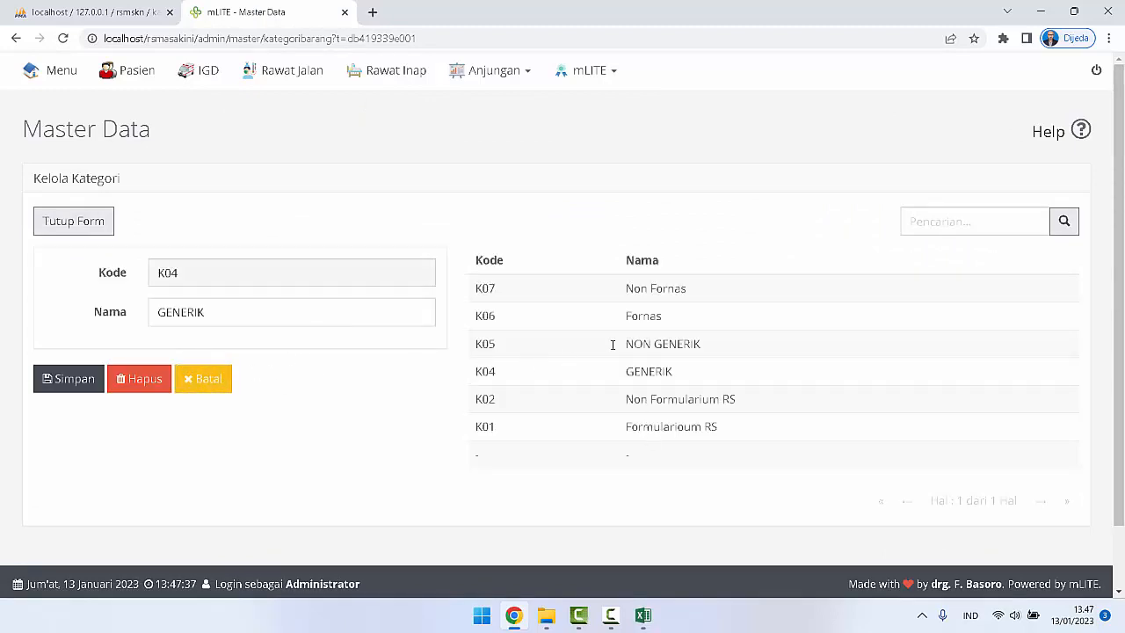
Step: Return to the Master Data overview and open Jenis Barang to check its existing entries
{"action": "left_click", "coordinate": [92, 141]}
{"action": "scroll", "coordinate": [633, 387], "scroll_direction": "down", "scroll_amount": 3}
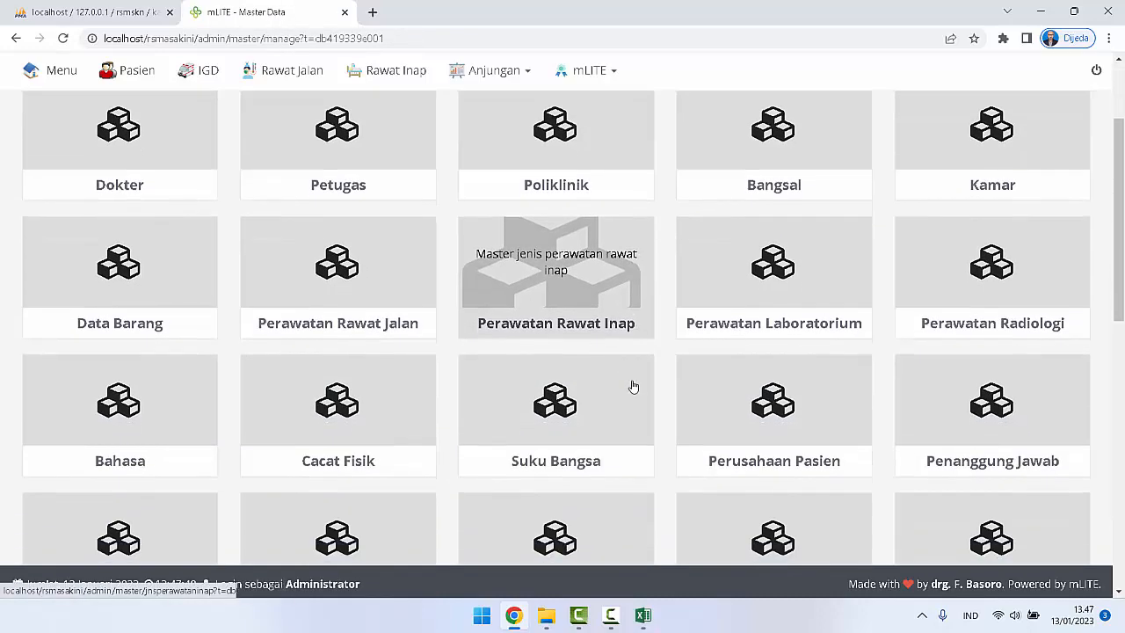
{"action": "scroll", "coordinate": [632, 387], "scroll_direction": "down", "scroll_amount": 3}
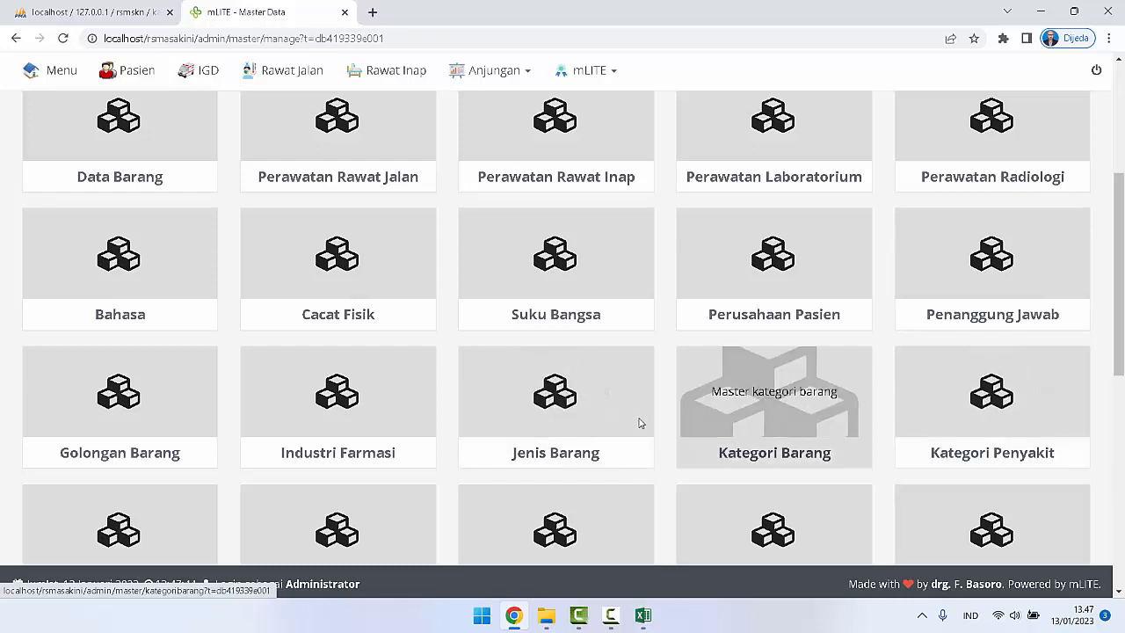
{"action": "left_click", "coordinate": [555, 402]}
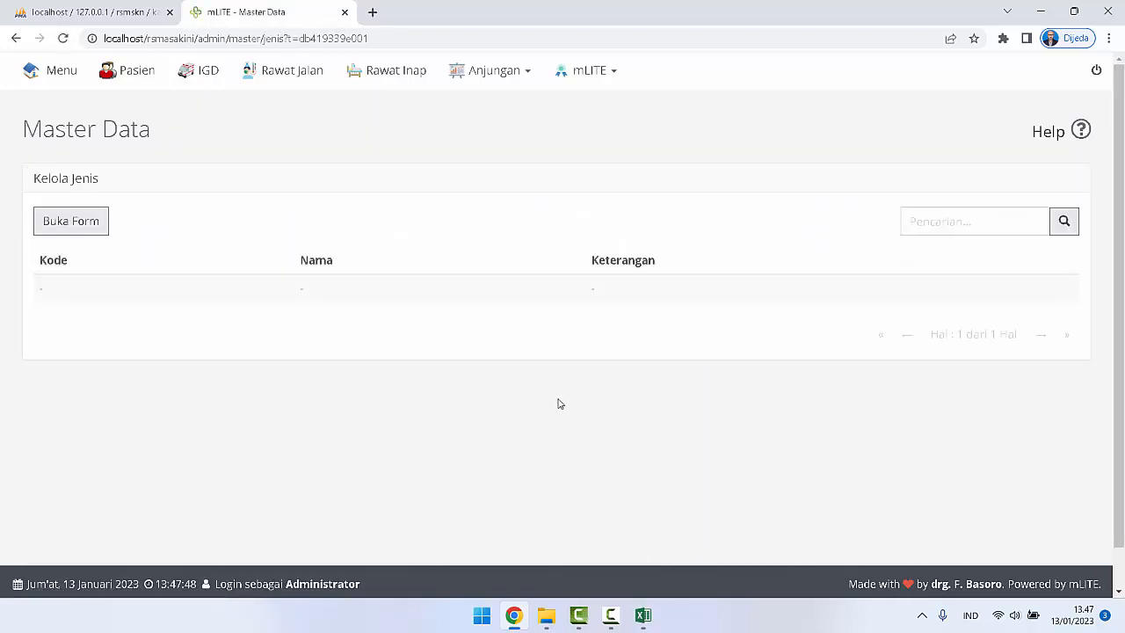
Step: Switch to Excel and close kategori_barang.csv without saving changes
{"action": "left_click", "coordinate": [643, 615]}
{"action": "key", "text": "alt+F4"}
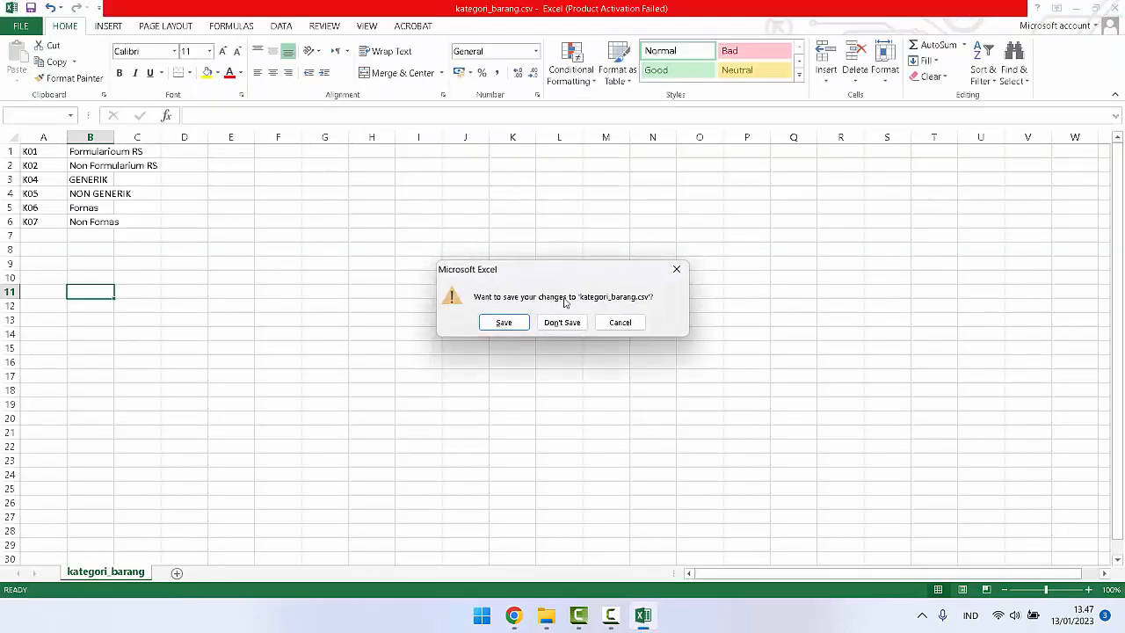
{"action": "left_click", "coordinate": [559, 322]}
Step: Switch to phpMyAdmin, filter the rsmskn database tables by "jeni", and open the jenis table
{"action": "left_click", "coordinate": [97, 12]}
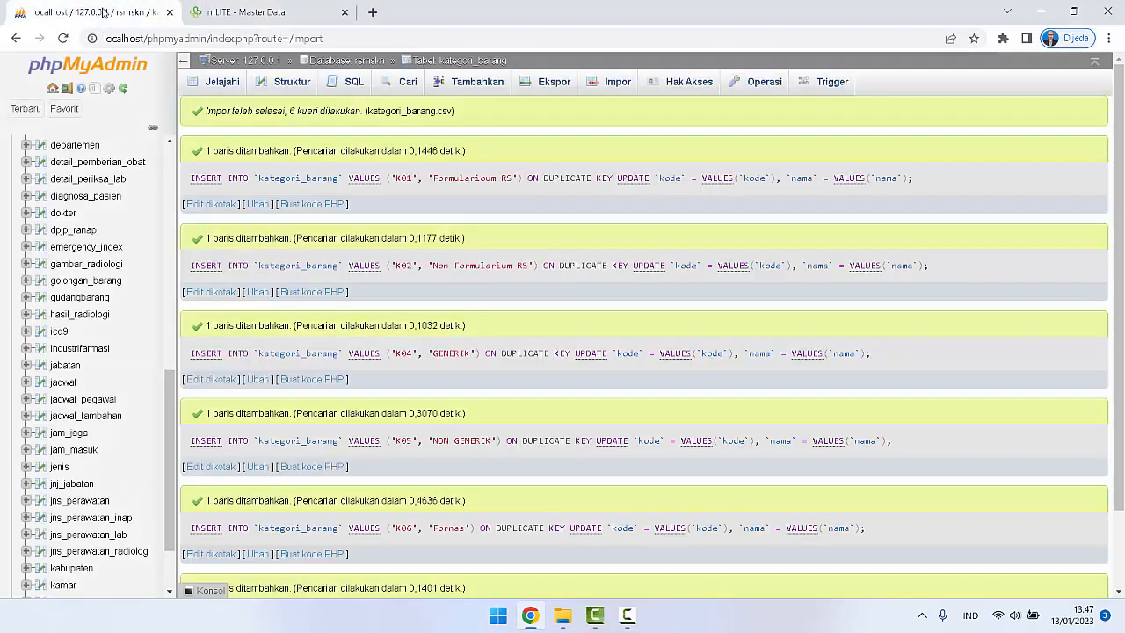
{"action": "scroll", "coordinate": [88, 264], "scroll_direction": "up", "scroll_amount": 10}
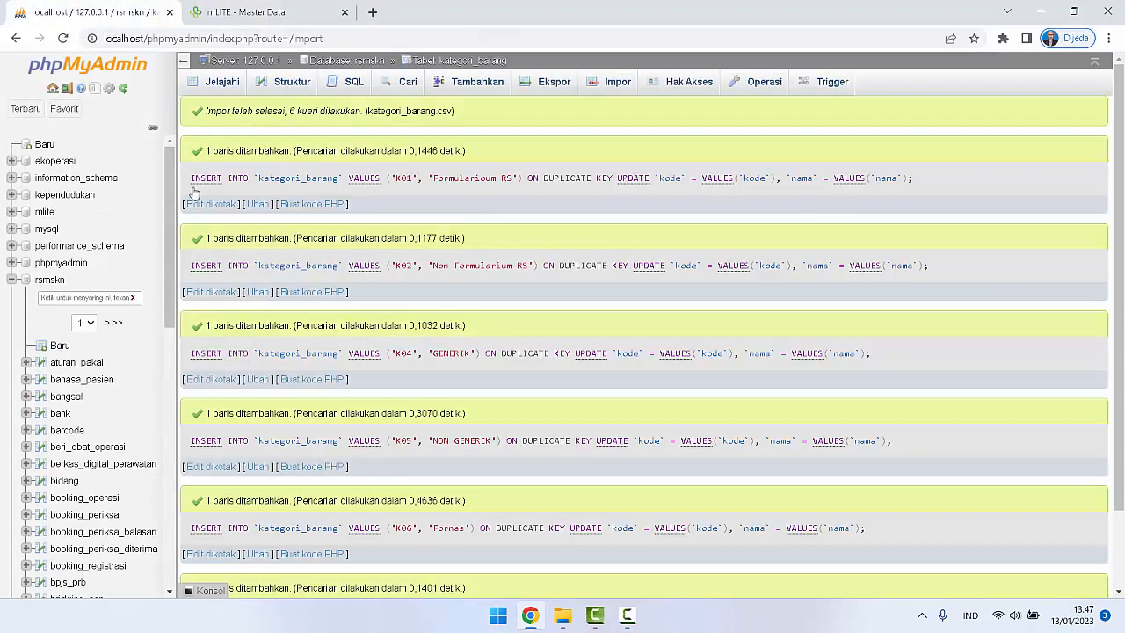
{"action": "left_click", "coordinate": [50, 280]}
{"action": "left_click", "coordinate": [287, 162]}
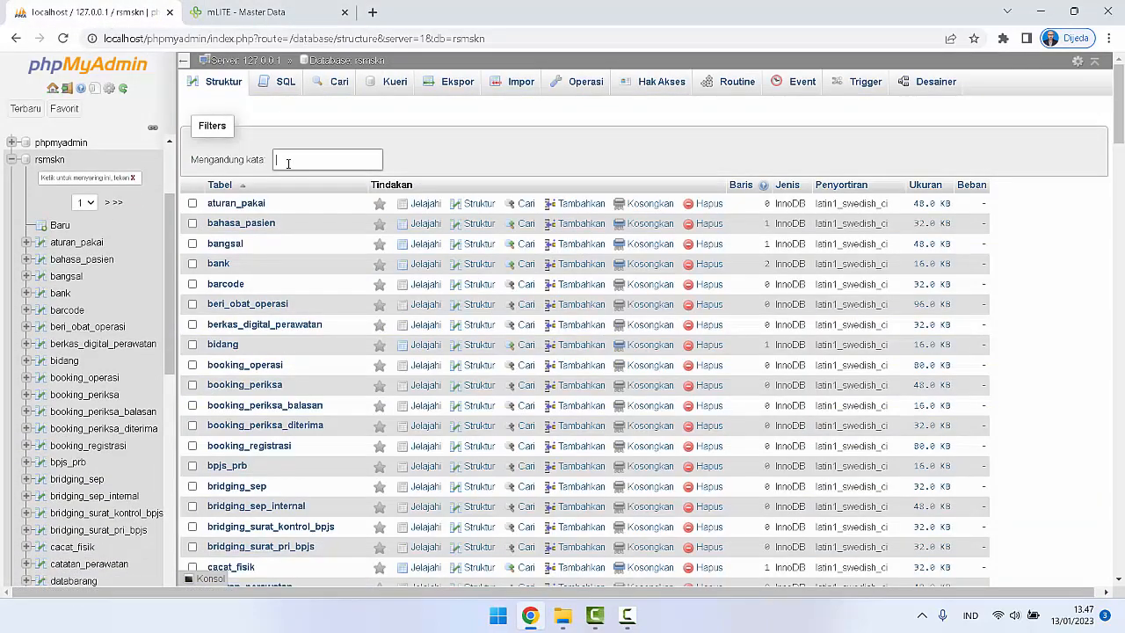
{"action": "type", "text": "jeni"}
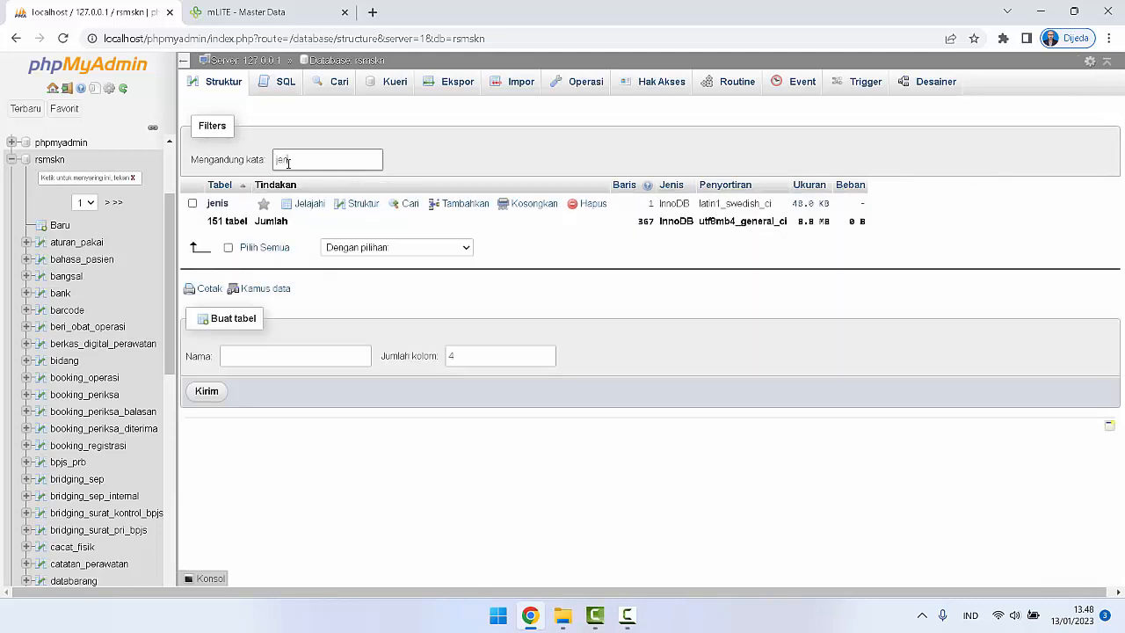
{"action": "left_click", "coordinate": [217, 203]}
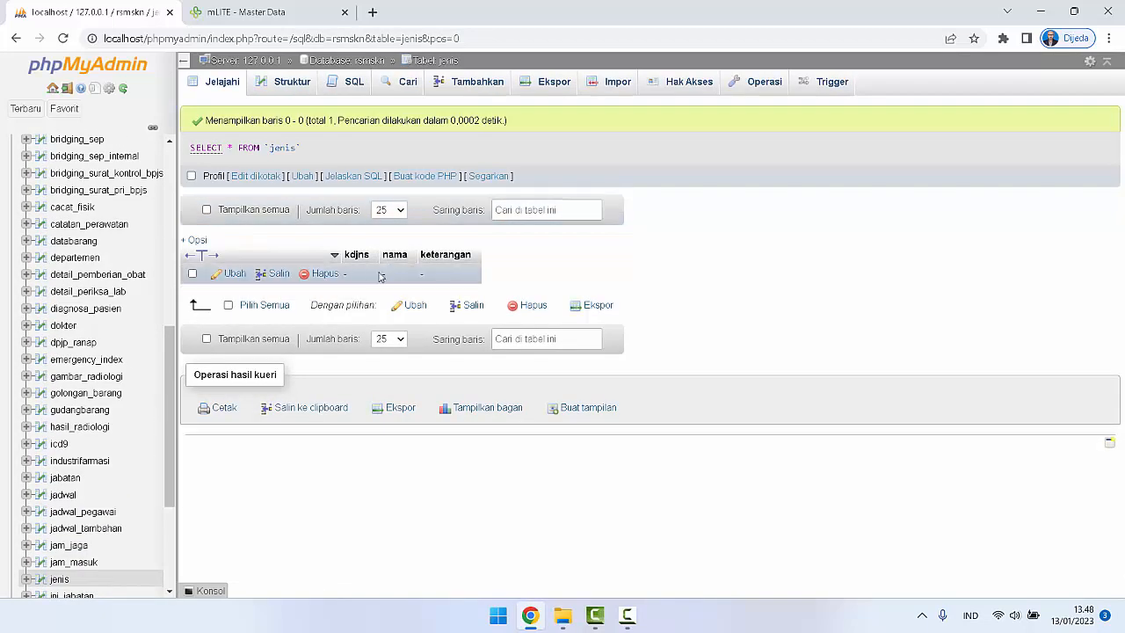
Step: Switch to mLITE and view the Kelola Jenis entry form's fields, closing the form without adding an entry
{"action": "left_click", "coordinate": [248, 12]}
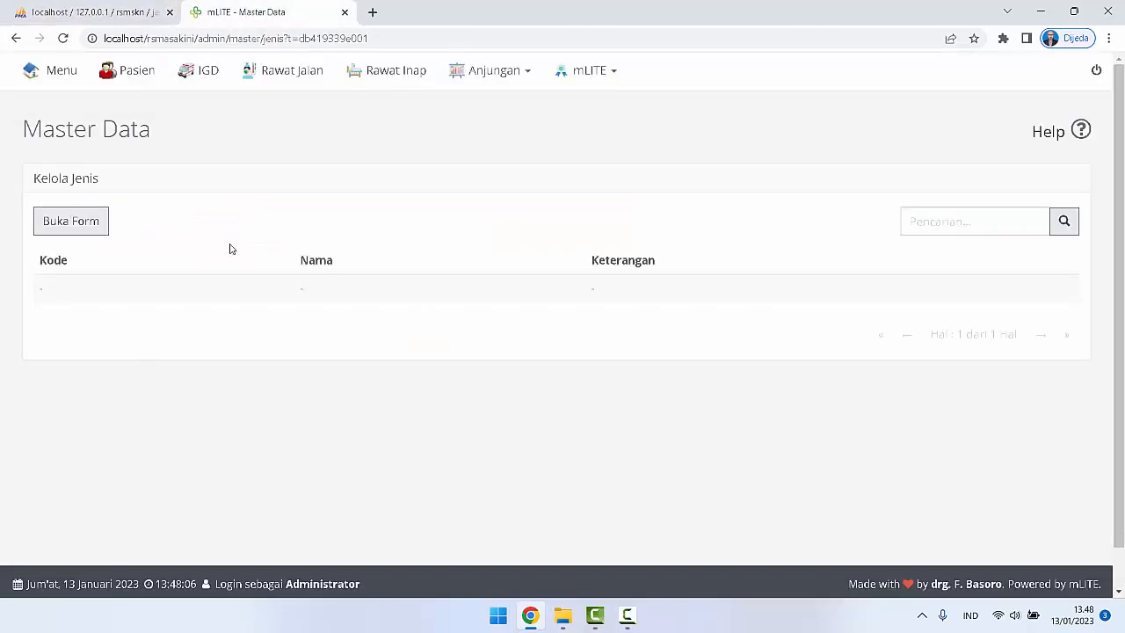
{"action": "left_click", "coordinate": [79, 222]}
{"action": "left_click", "coordinate": [210, 420]}
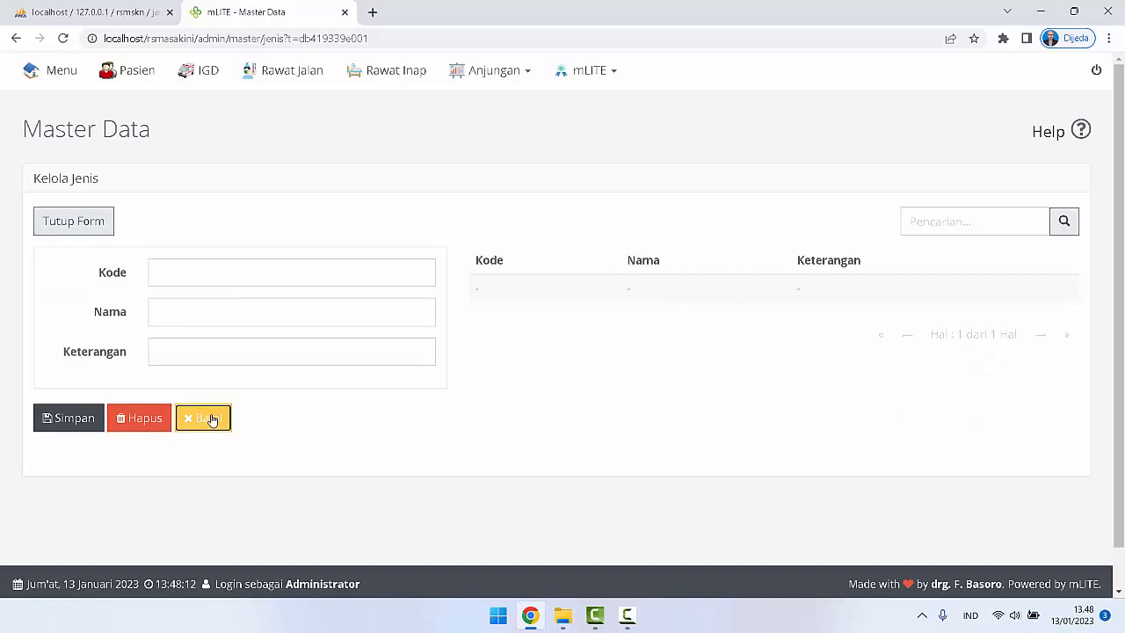
{"action": "left_click", "coordinate": [91, 230]}
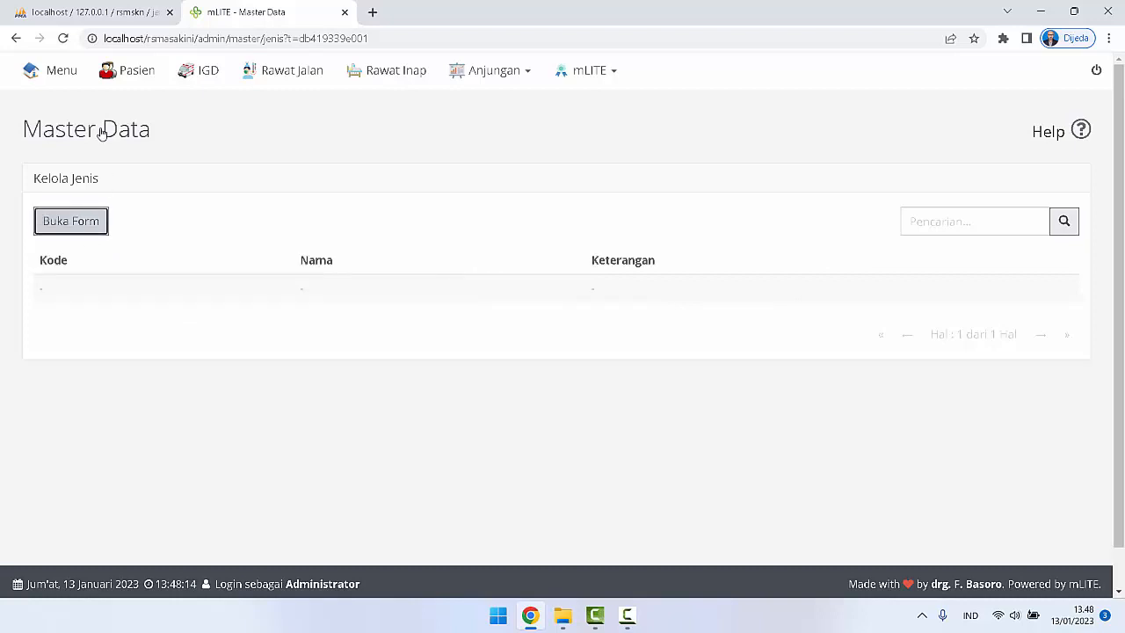
Step: Check the Data Barang folder in File Explorer for a jenis CSV file, and return to phpMyAdmin's jenis table
{"action": "left_click", "coordinate": [563, 616]}
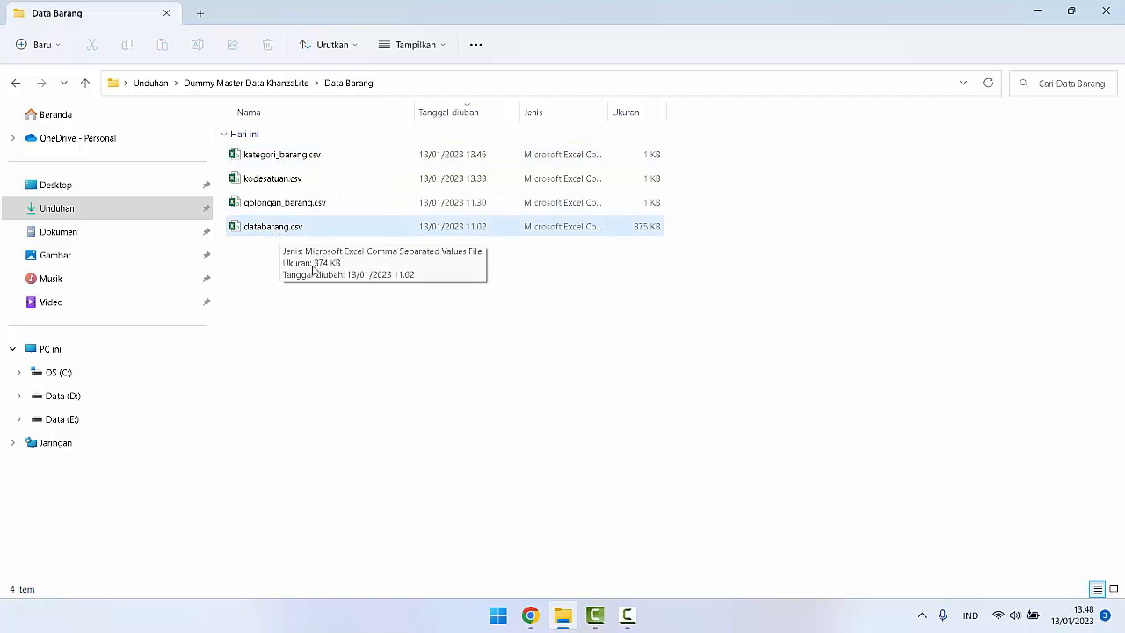
{"action": "left_click", "coordinate": [530, 615]}
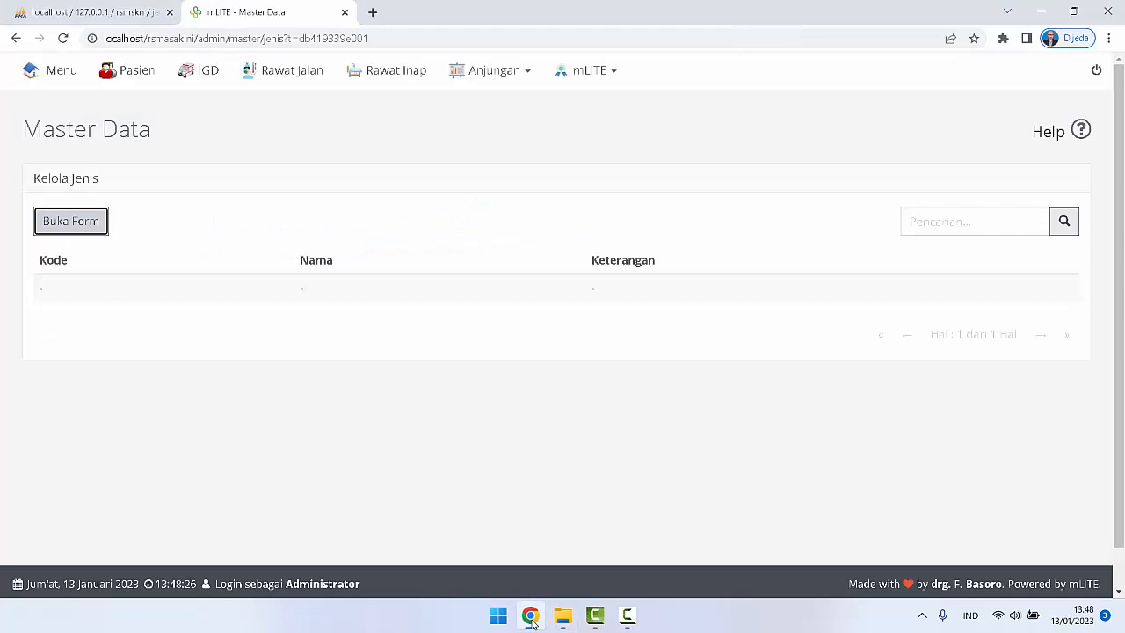
{"action": "left_click", "coordinate": [51, 6]}
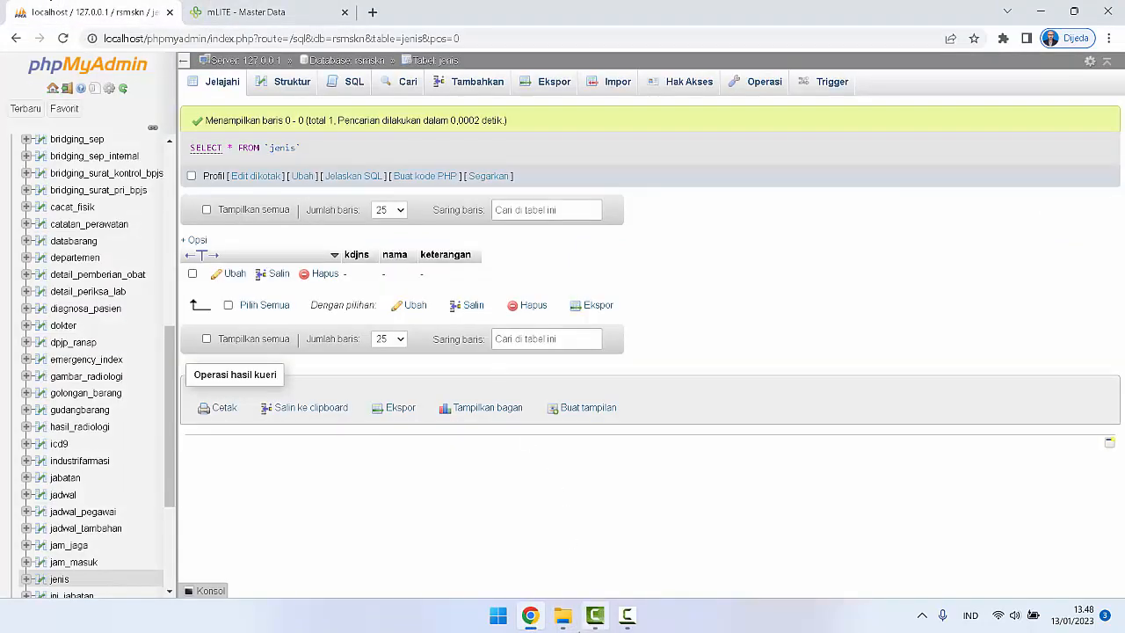
Step: In File Explorer, move jenis.csv from Dummy Master Data KhanzaLite into its Data Barang subfolder, and open the file in Excel
{"action": "left_click", "coordinate": [562, 615]}
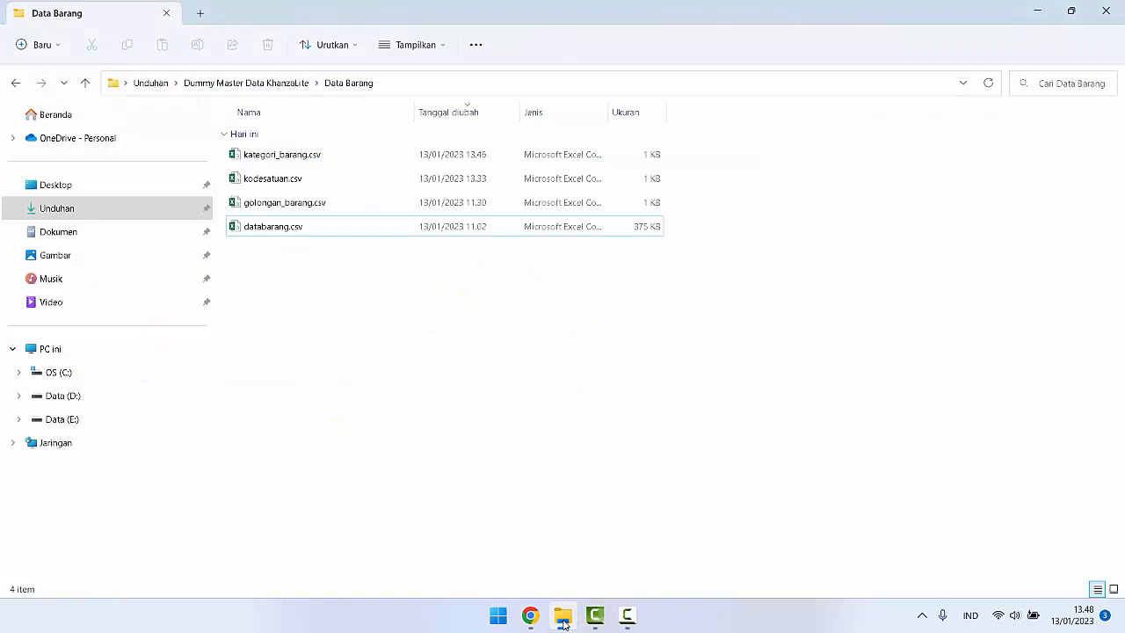
{"action": "left_click", "coordinate": [269, 82]}
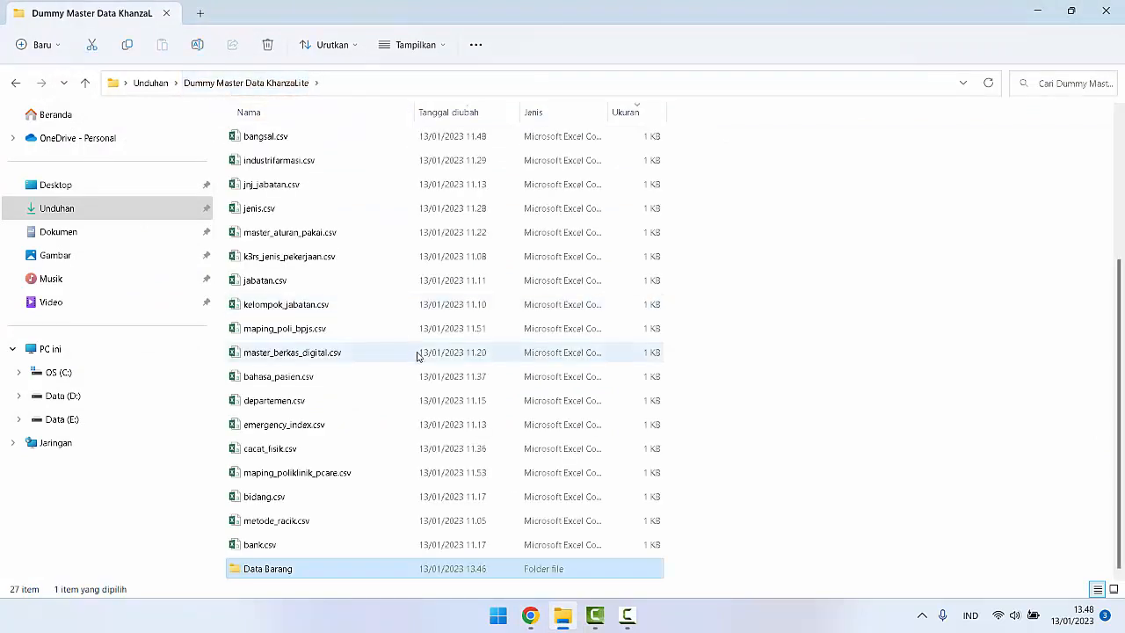
{"action": "left_click", "coordinate": [260, 213]}
{"action": "right_click", "coordinate": [261, 215]}
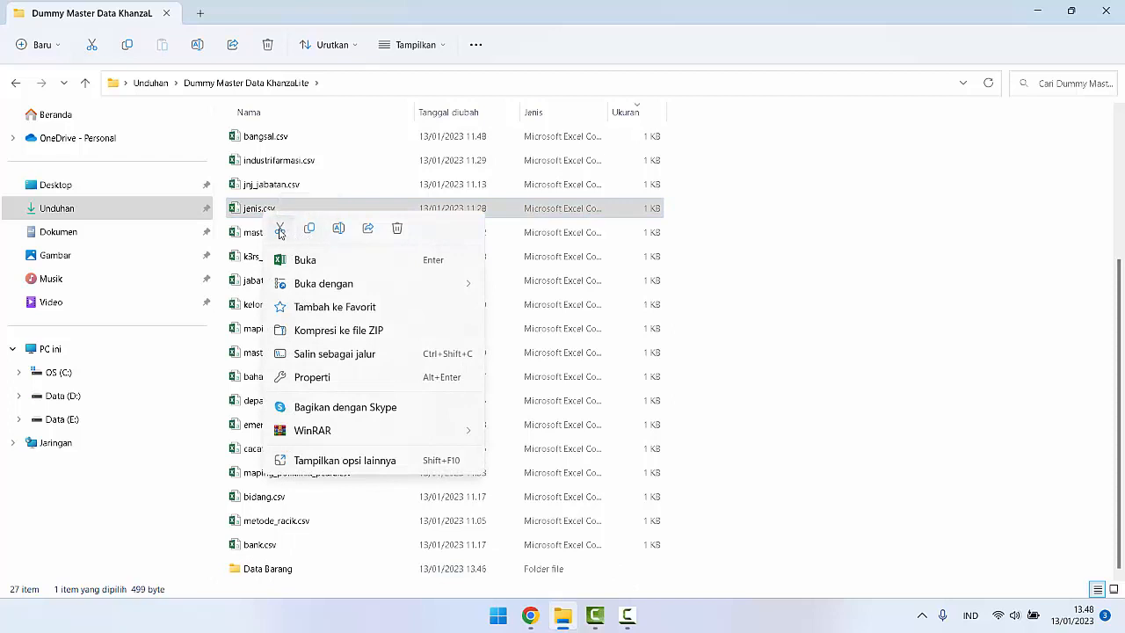
{"action": "left_click", "coordinate": [279, 227]}
{"action": "left_click", "coordinate": [275, 571]}
{"action": "double_click", "coordinate": [275, 571]}
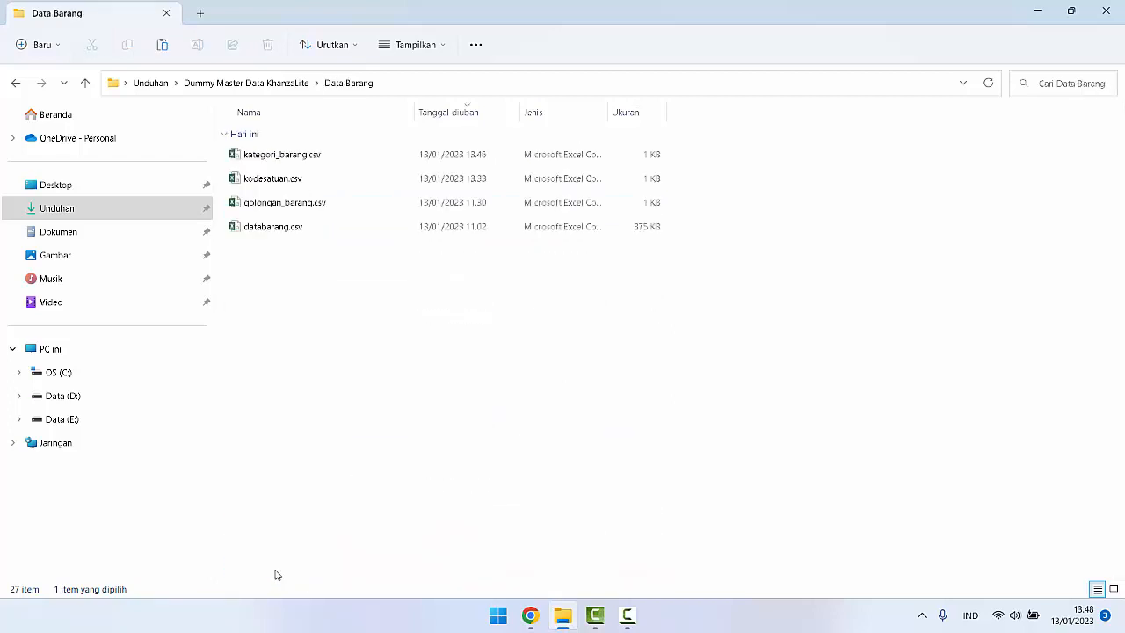
{"action": "right_click", "coordinate": [299, 387]}
{"action": "left_click", "coordinate": [309, 384]}
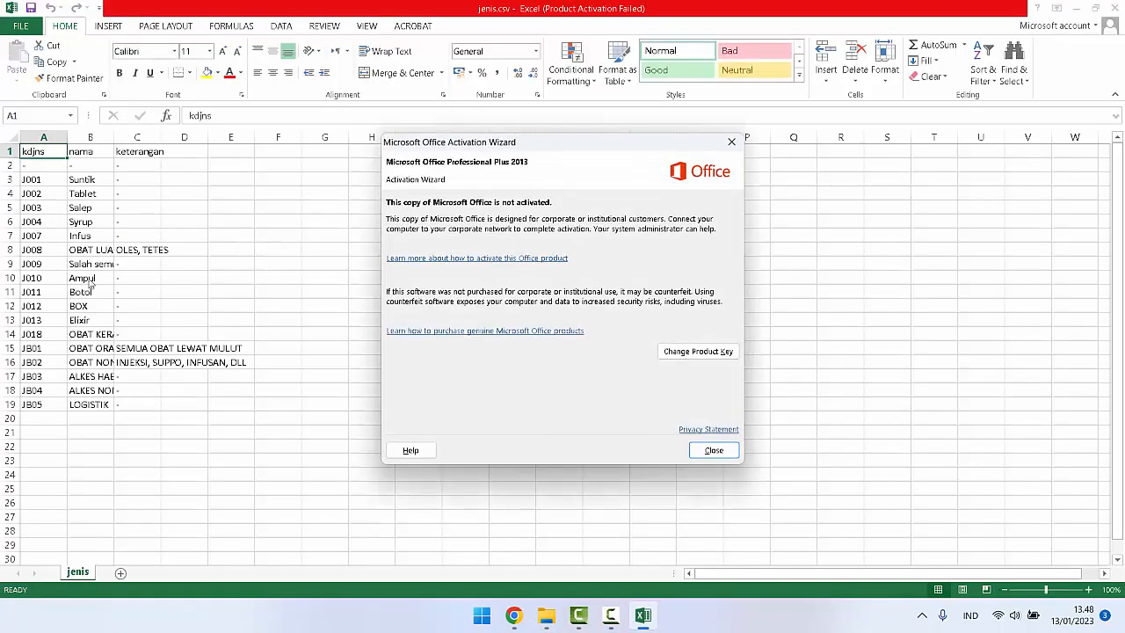
Step: Dismiss the Office activation notice and compare jenis.csv's columns with phpMyAdmin's jenis table and mLITE's Kelola Jenis list
{"action": "left_click", "coordinate": [713, 450]}
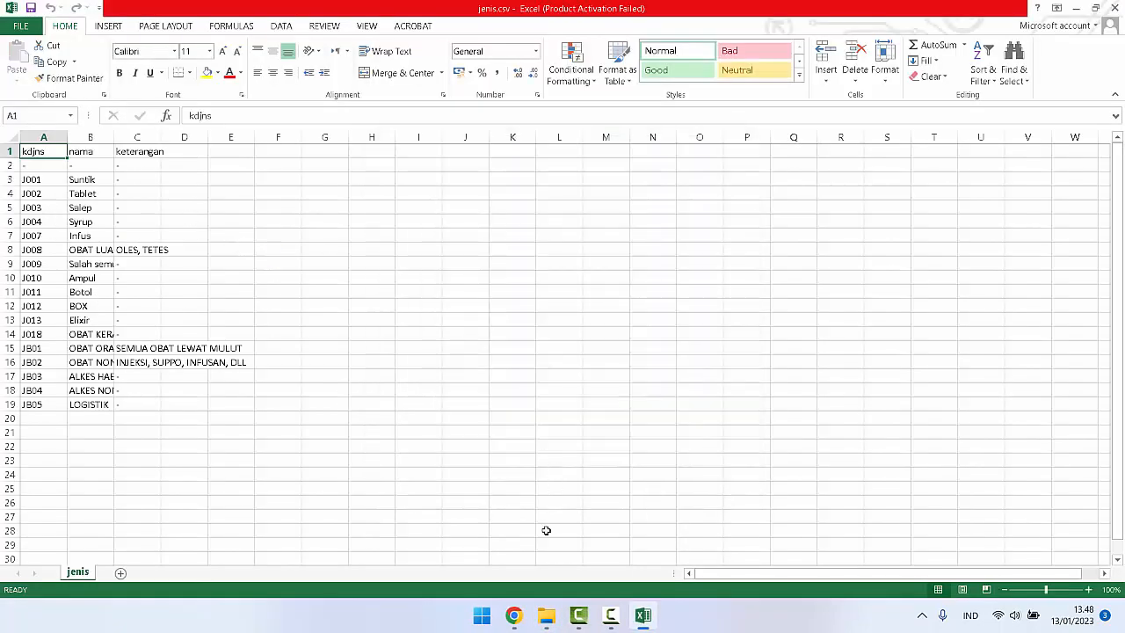
{"action": "left_click", "coordinate": [513, 615]}
{"action": "left_click", "coordinate": [261, 11]}
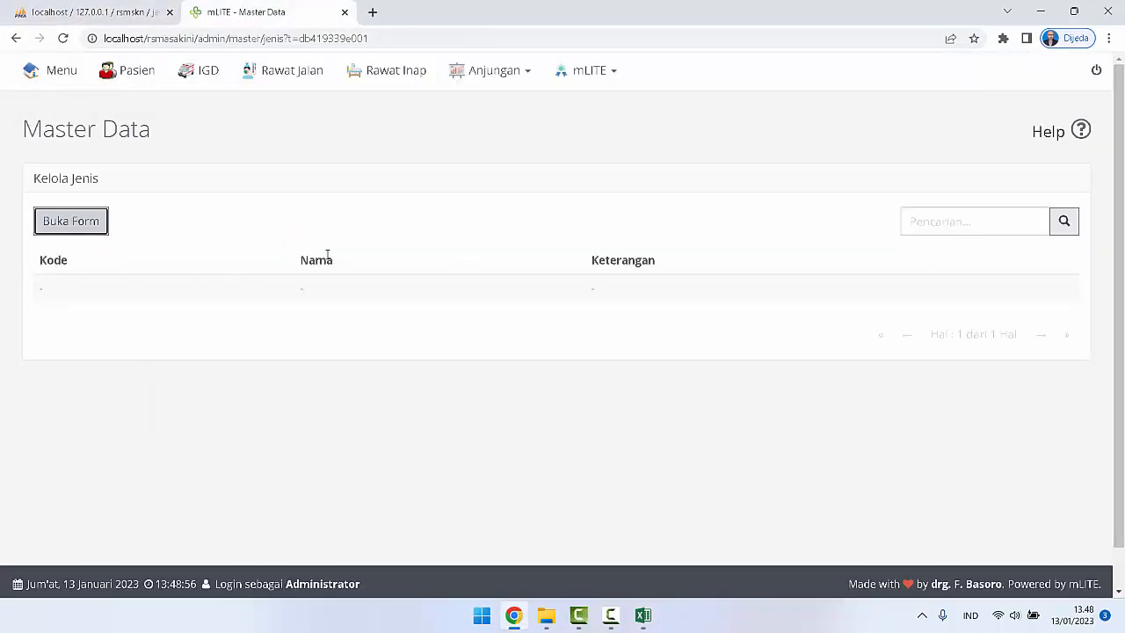
{"action": "left_click", "coordinate": [110, 12]}
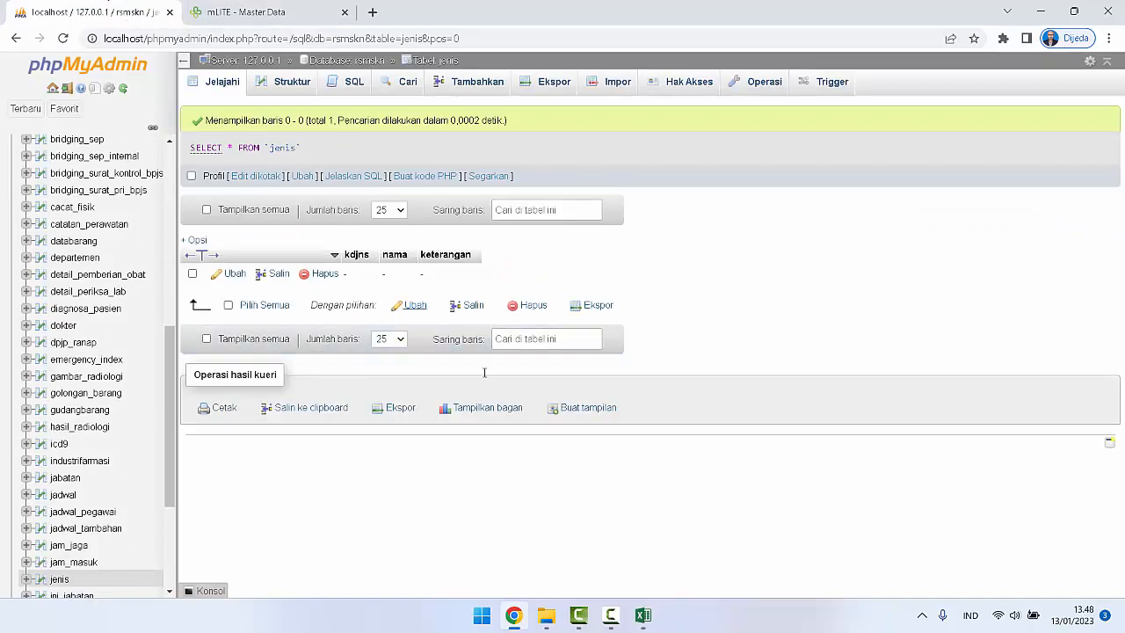
{"action": "left_click", "coordinate": [643, 615]}
{"action": "left_click", "coordinate": [215, 182]}
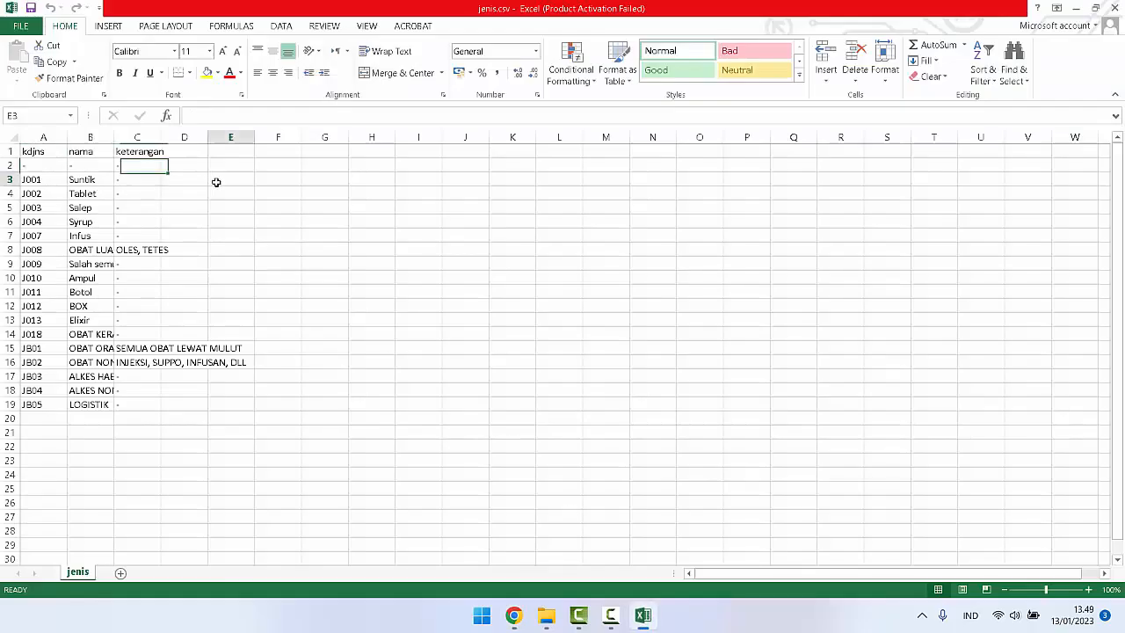
{"action": "left_click", "coordinate": [516, 617]}
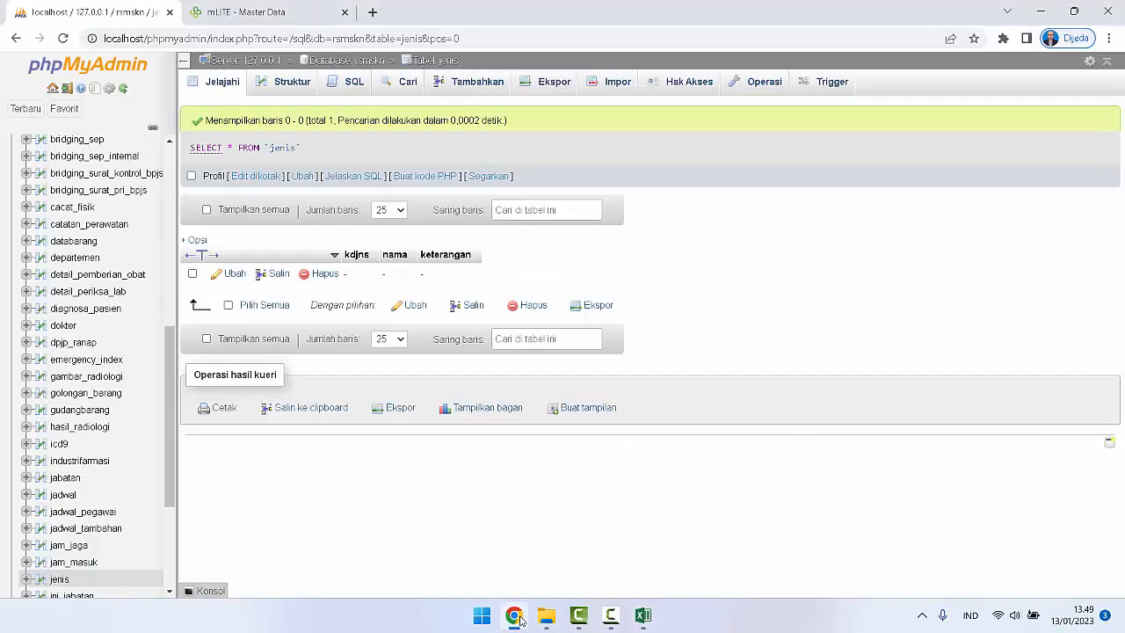
{"action": "left_click", "coordinate": [193, 9]}
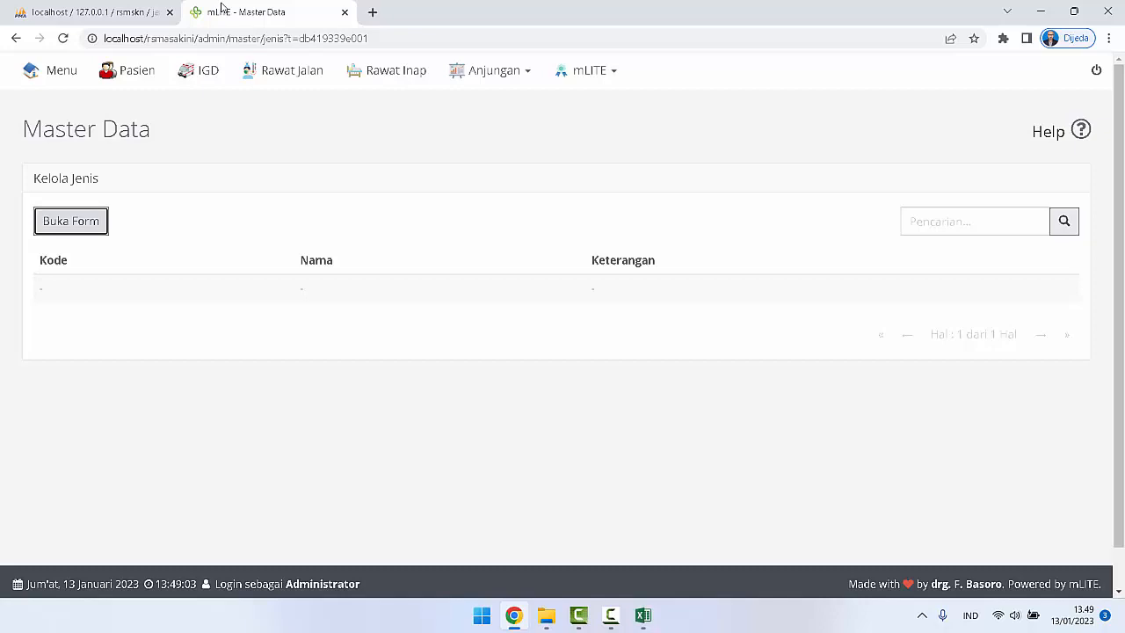
{"action": "left_click", "coordinate": [646, 617]}
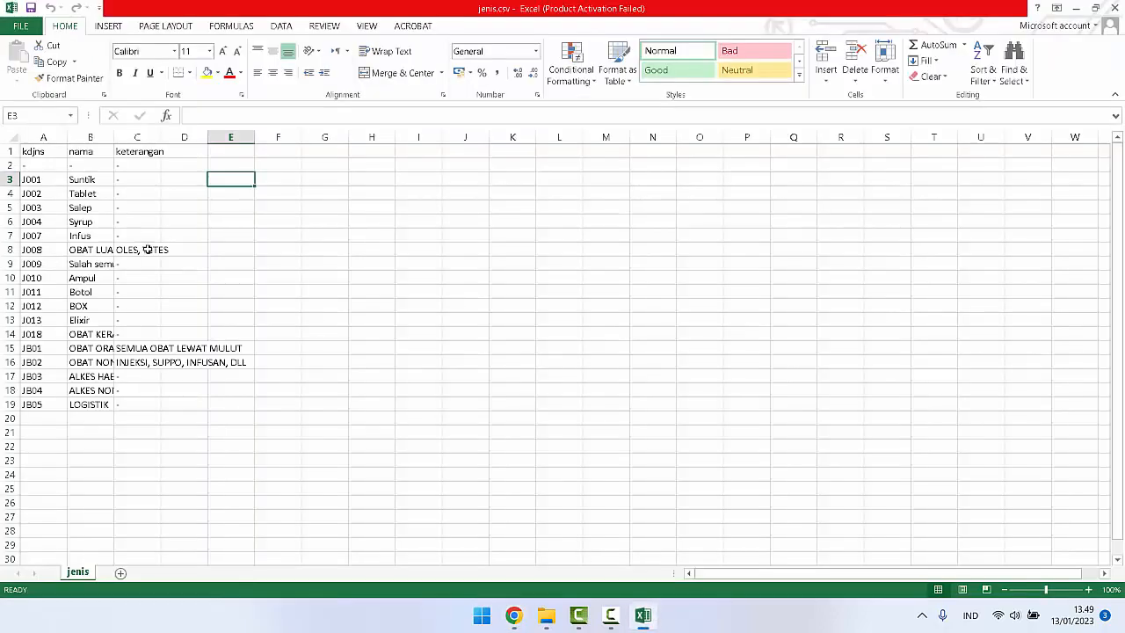
Step: Delete the header row and the placeholder dash row (rows 1 and 2) entirely from jenis.csv
{"action": "left_click_drag", "start_coordinate": [145, 152], "coordinate": [147, 166]}
{"action": "right_click", "coordinate": [147, 167]}
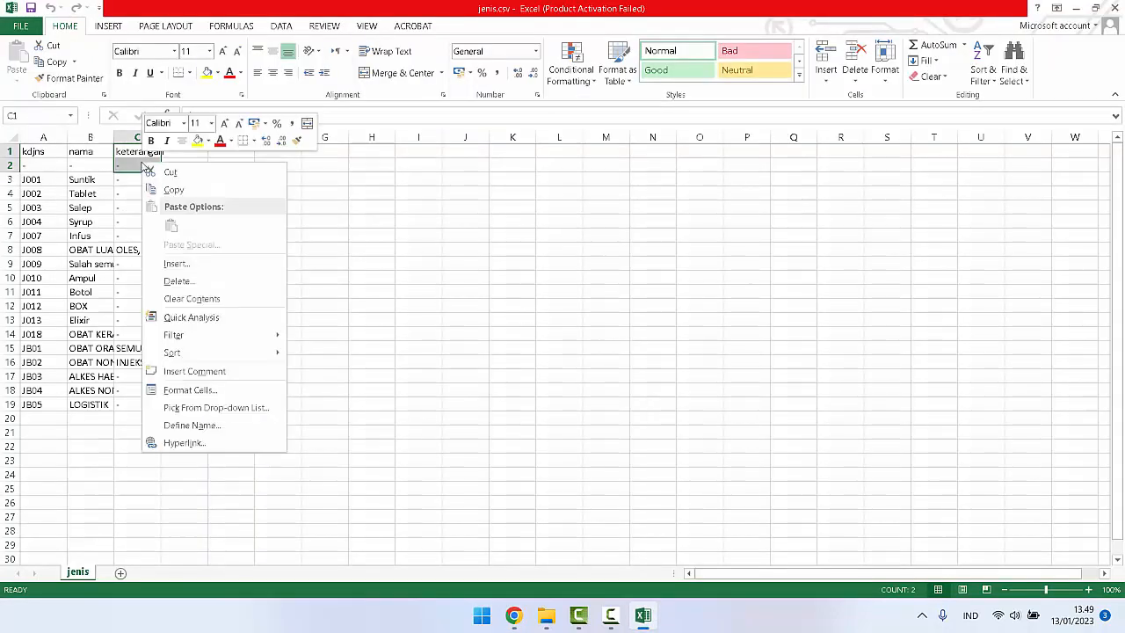
{"action": "left_click", "coordinate": [202, 280]}
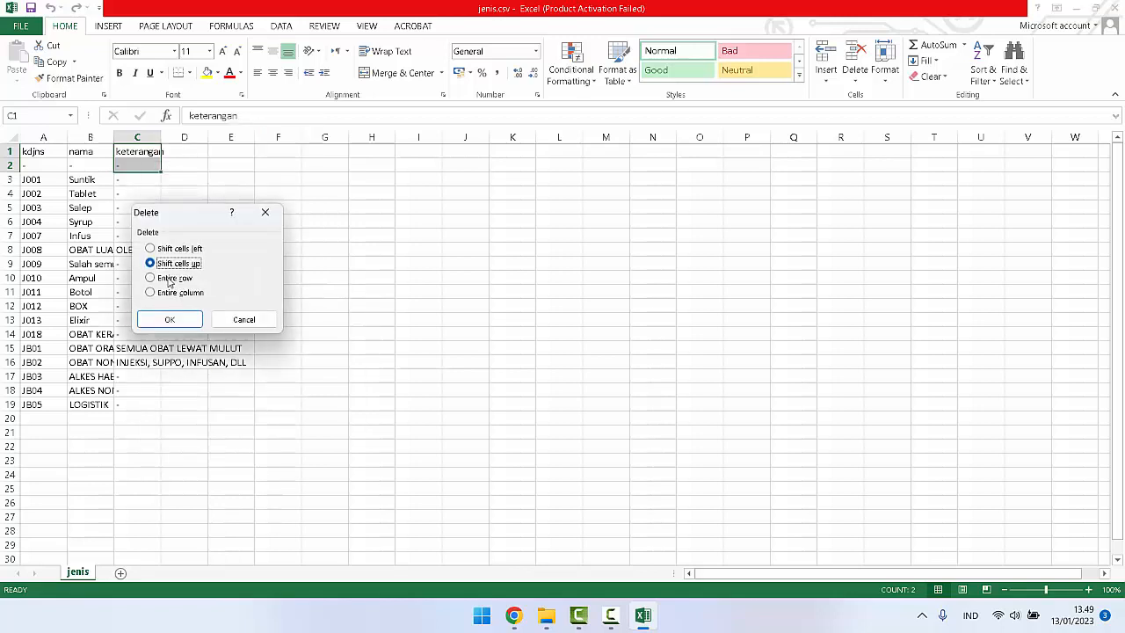
{"action": "left_click", "coordinate": [170, 278]}
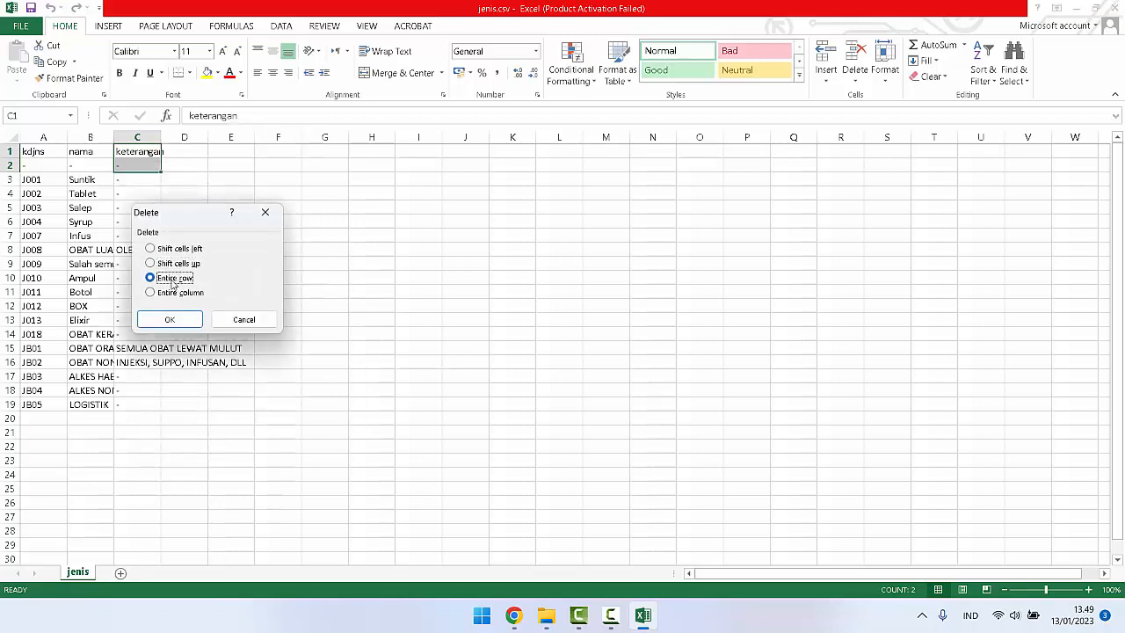
{"action": "left_click", "coordinate": [171, 320]}
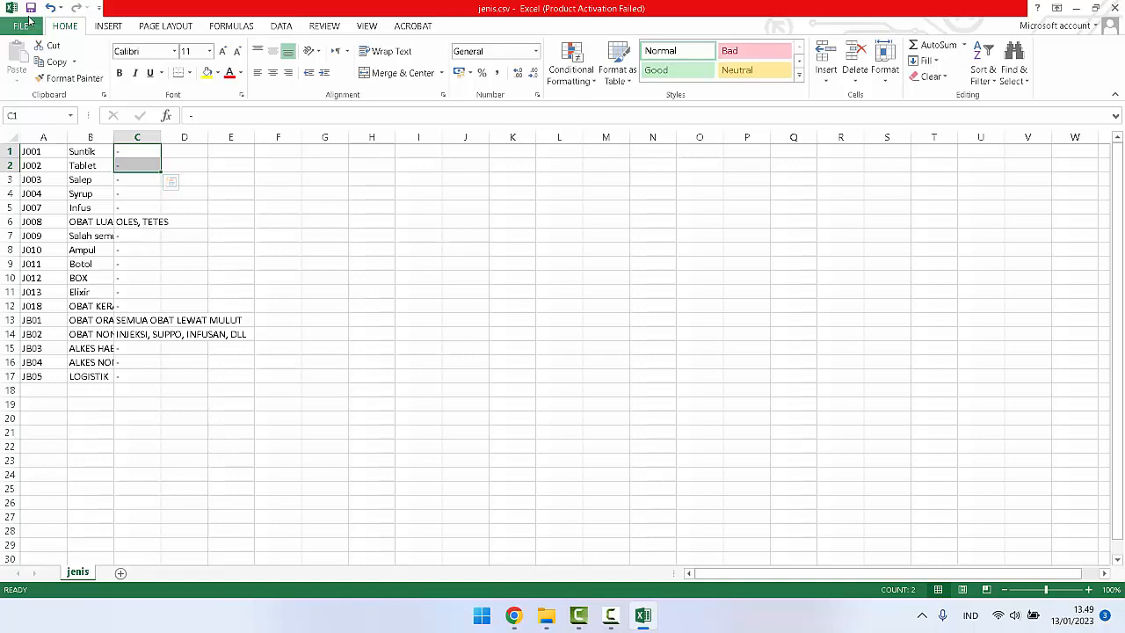
Step: Save a copy of the trimmed file to the Desktop as jenis.csv in CSV (Comma delimited) format, keeping that format
{"action": "left_click", "coordinate": [21, 26]}
{"action": "left_click", "coordinate": [42, 155]}
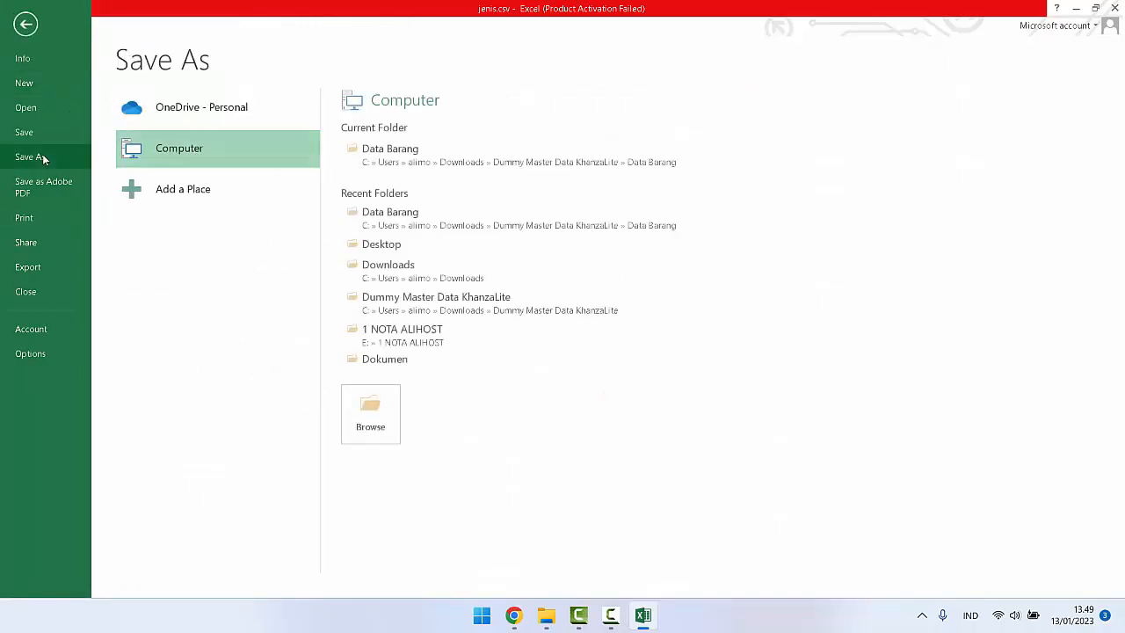
{"action": "left_click", "coordinate": [368, 424]}
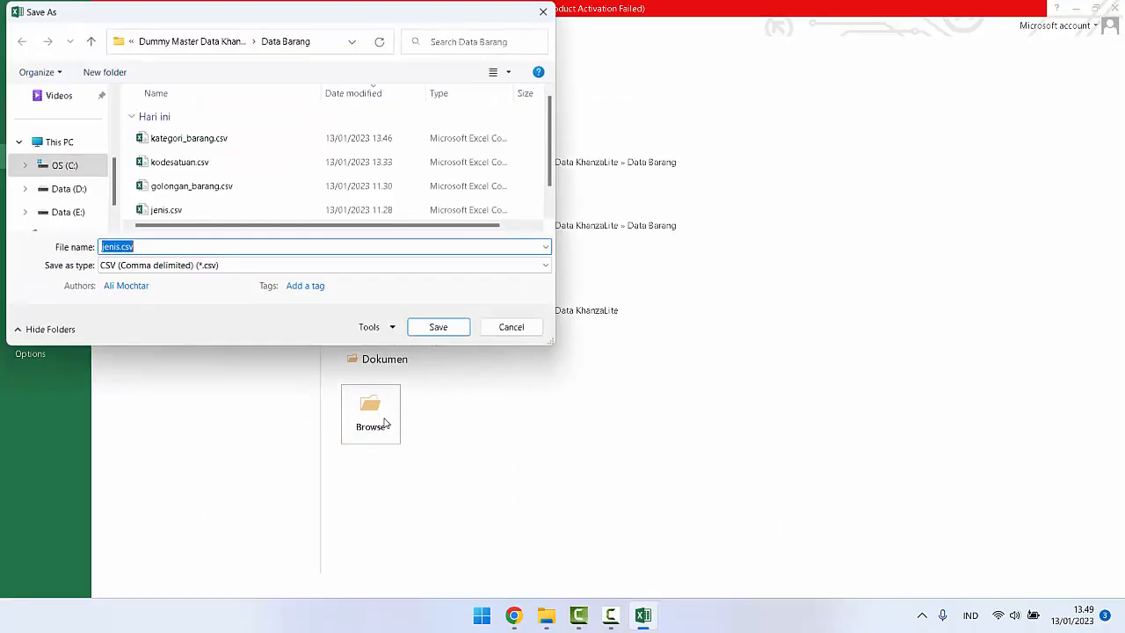
{"action": "scroll", "coordinate": [47, 140], "scroll_direction": "up", "scroll_amount": 5}
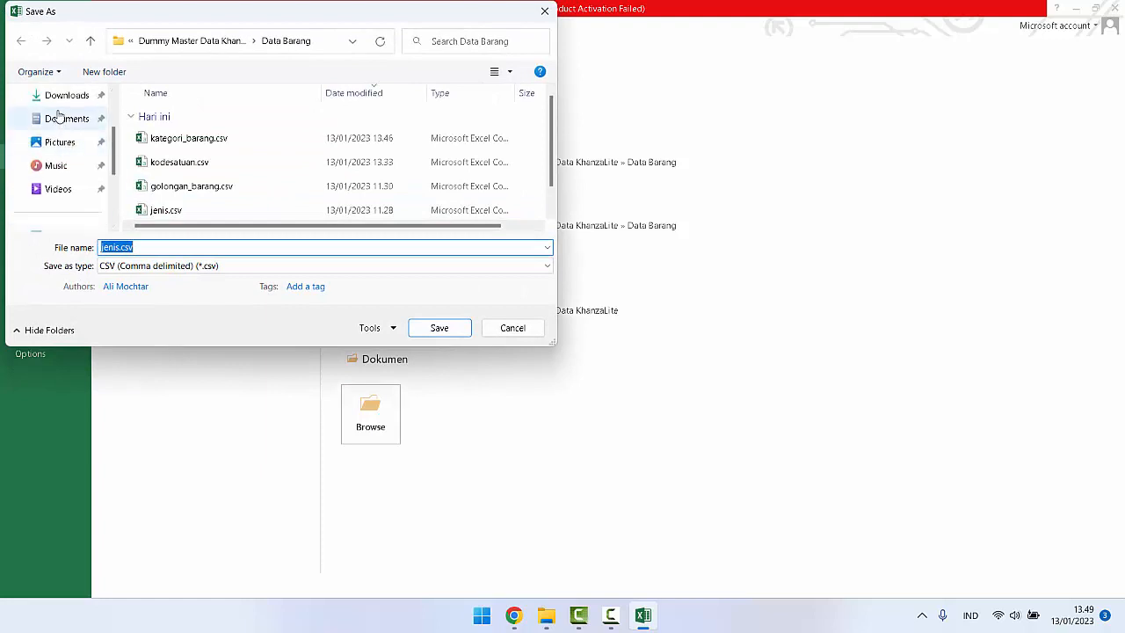
{"action": "left_click", "coordinate": [65, 144]}
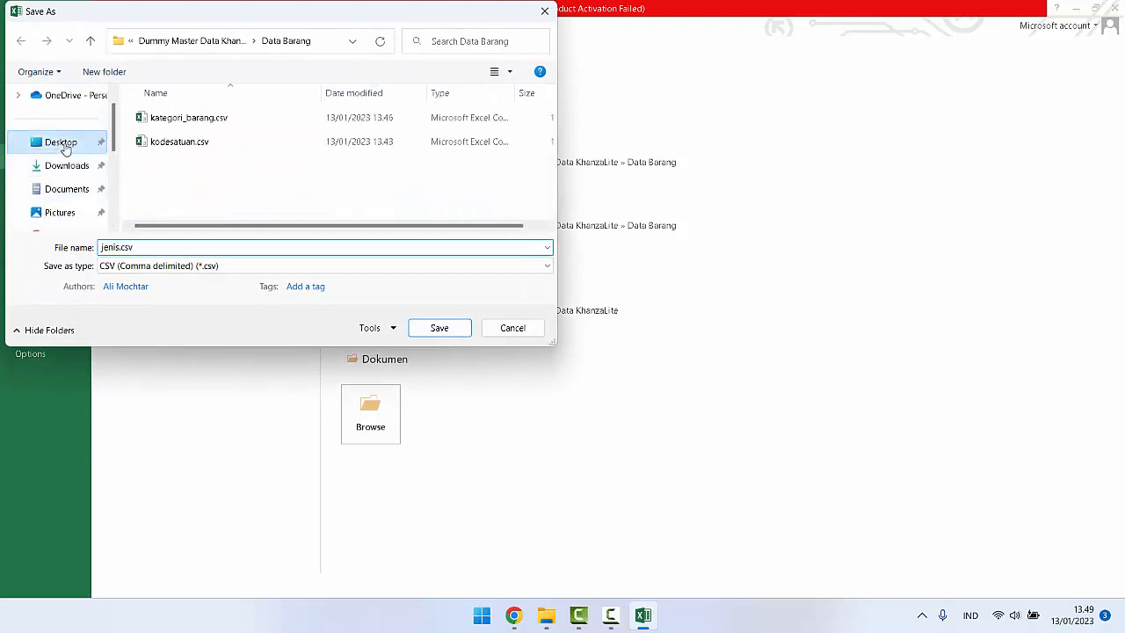
{"action": "left_click", "coordinate": [434, 335]}
{"action": "left_click", "coordinate": [504, 348]}
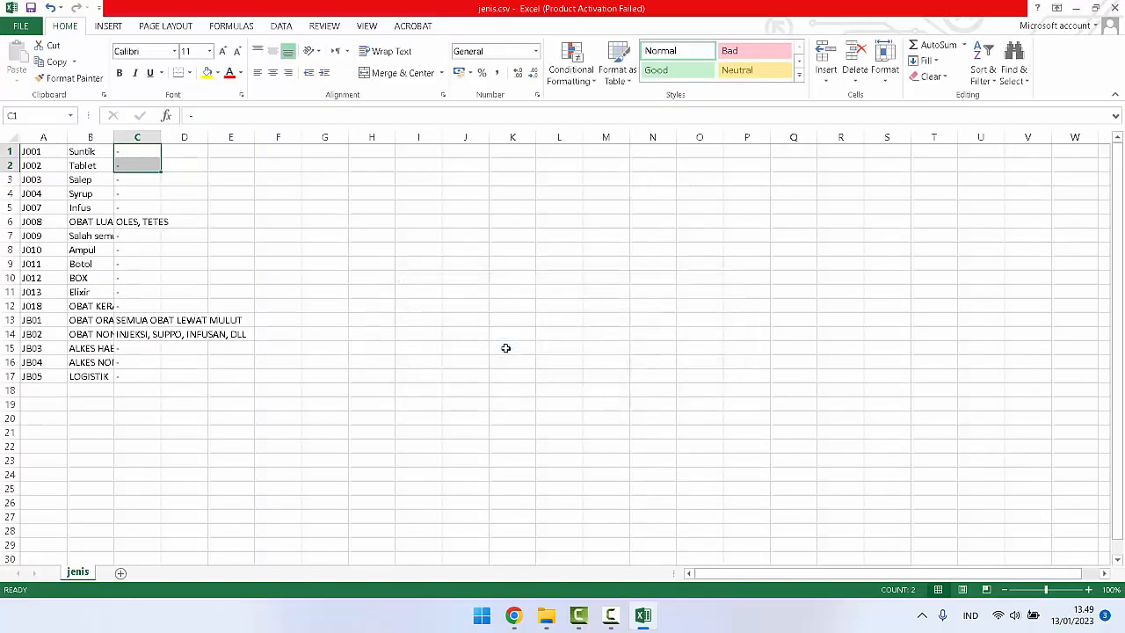
Step: Switch to phpMyAdmin, start an import into the jenis table, and choose jenis.csv from the Desktop as the source file
{"action": "left_click", "coordinate": [515, 619]}
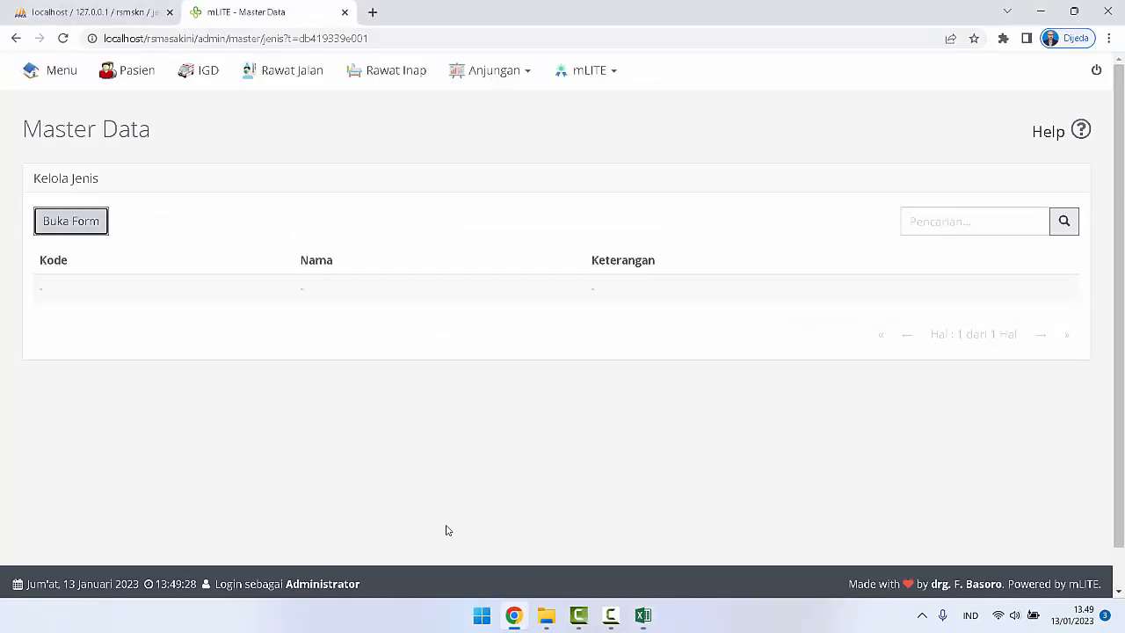
{"action": "left_click", "coordinate": [117, 11]}
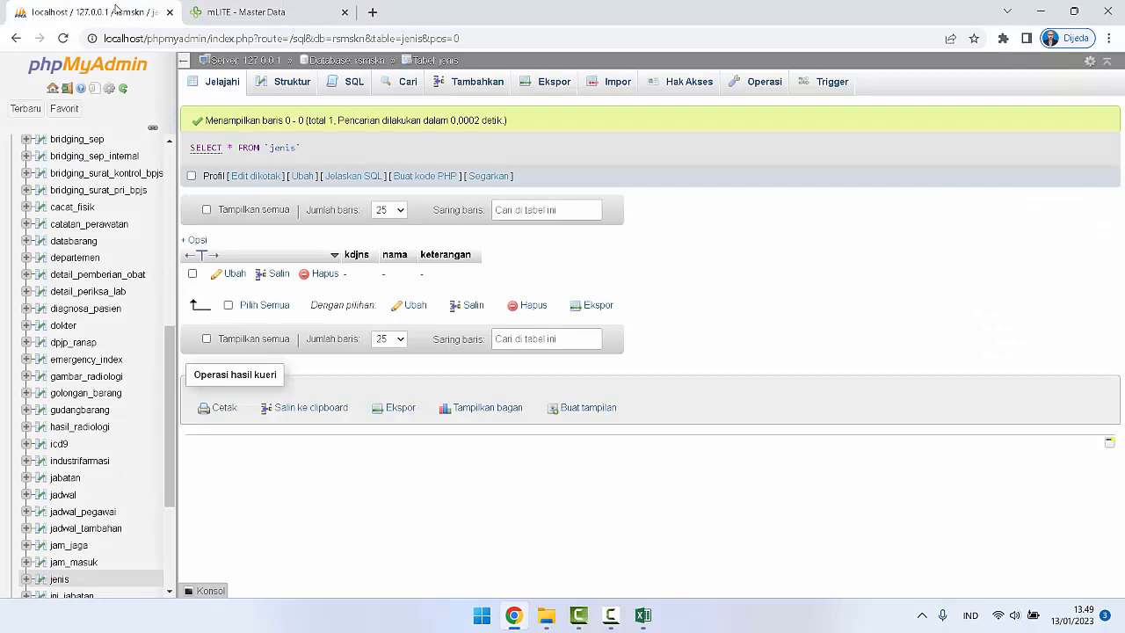
{"action": "left_click", "coordinate": [607, 84]}
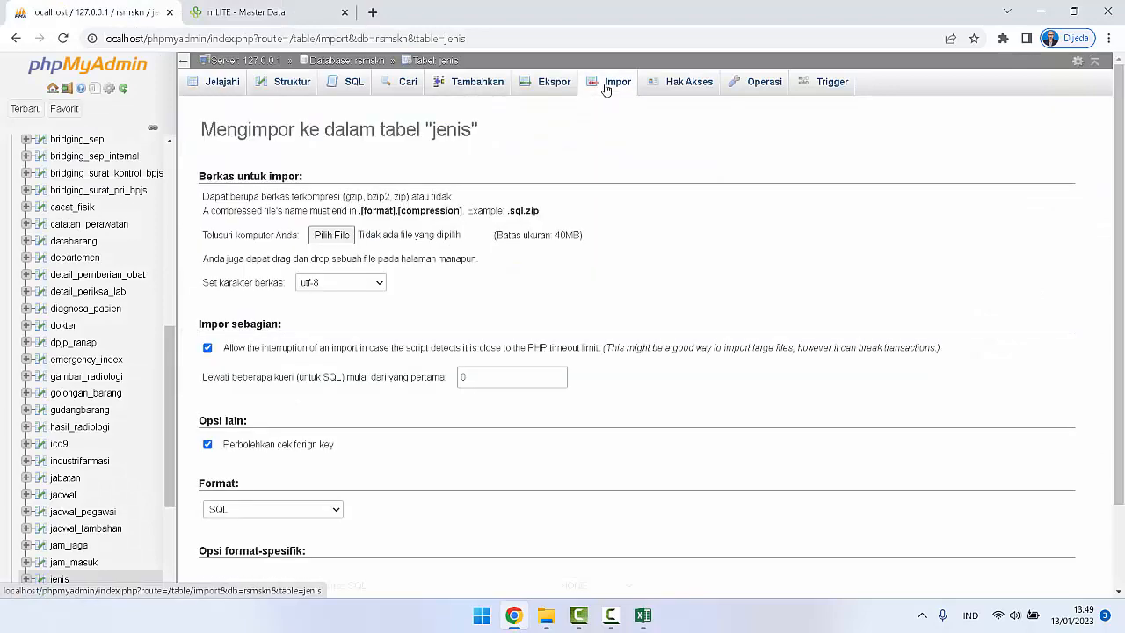
{"action": "left_click", "coordinate": [343, 245]}
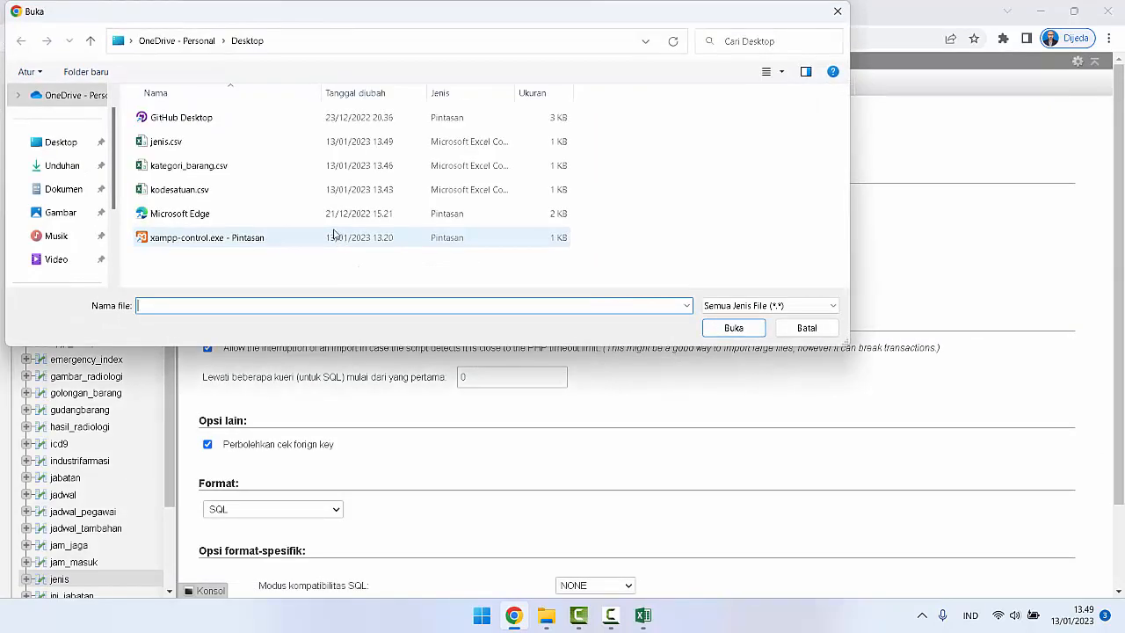
{"action": "left_click", "coordinate": [158, 145]}
{"action": "left_click", "coordinate": [733, 328]}
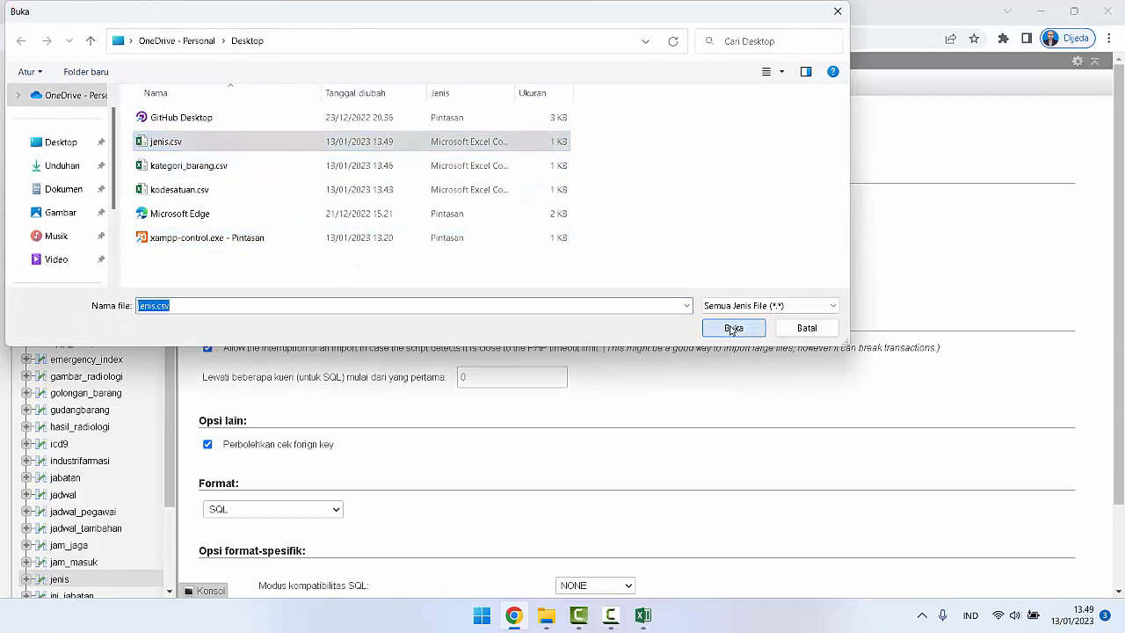
Step: Import jenis.csv as CSV with updating on duplicate keys enabled and a semicolon as the column separator, resetting the browser zoom to 100%
{"action": "scroll", "coordinate": [738, 329], "scroll_direction": "down", "scroll_amount": 4}
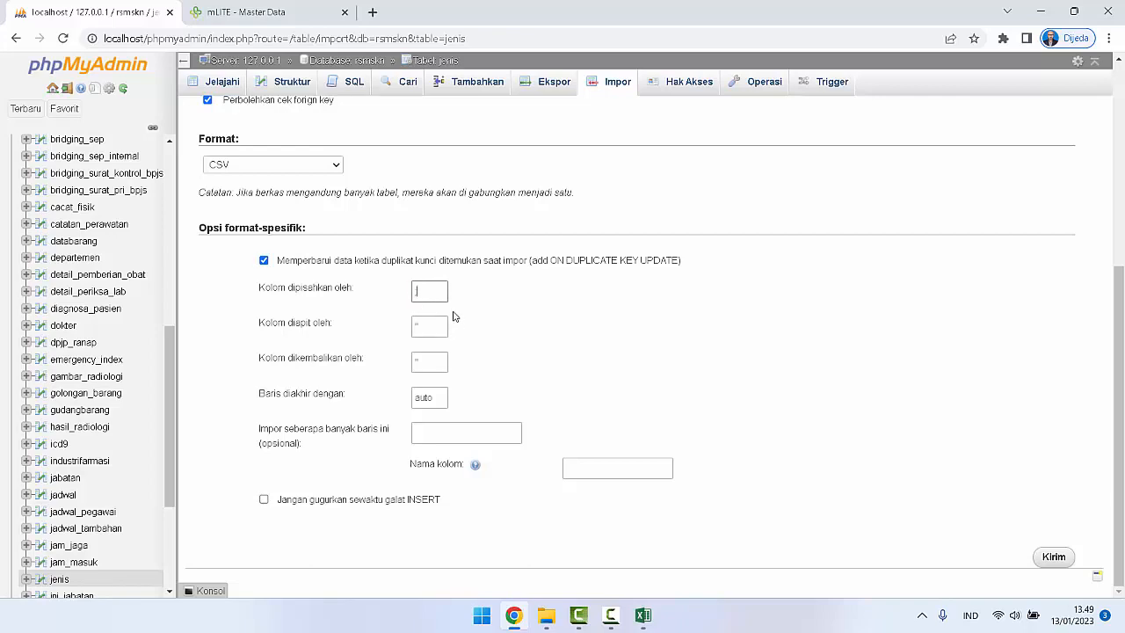
{"action": "scroll", "coordinate": [454, 316], "scroll_direction": "up", "scroll_amount": 2}
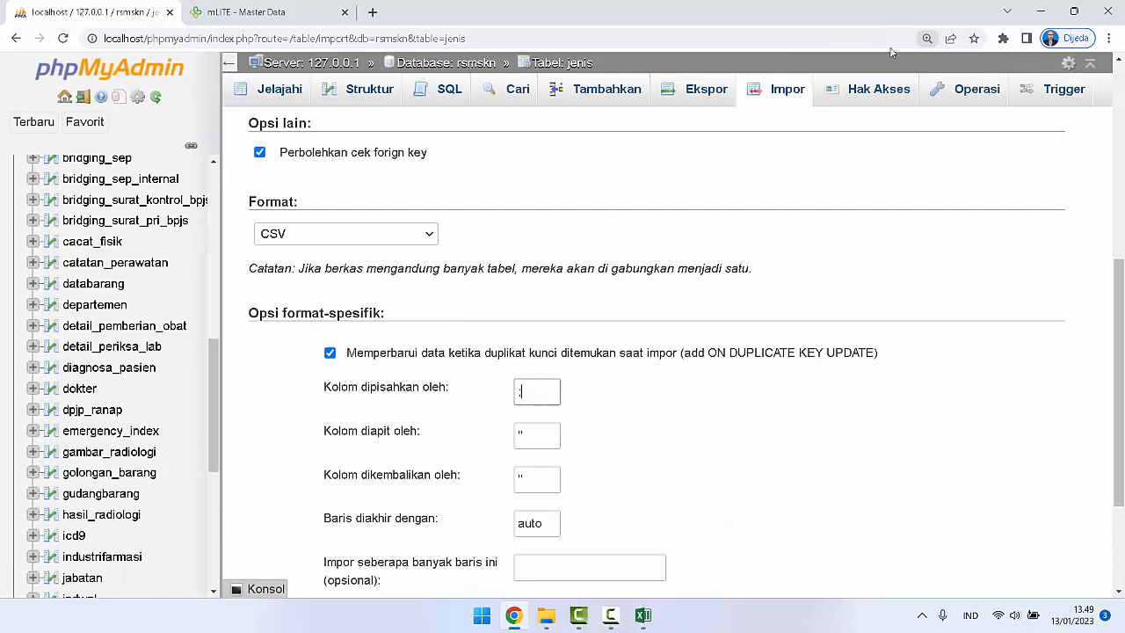
{"action": "left_click", "coordinate": [927, 38]}
{"action": "left_click", "coordinate": [951, 64]}
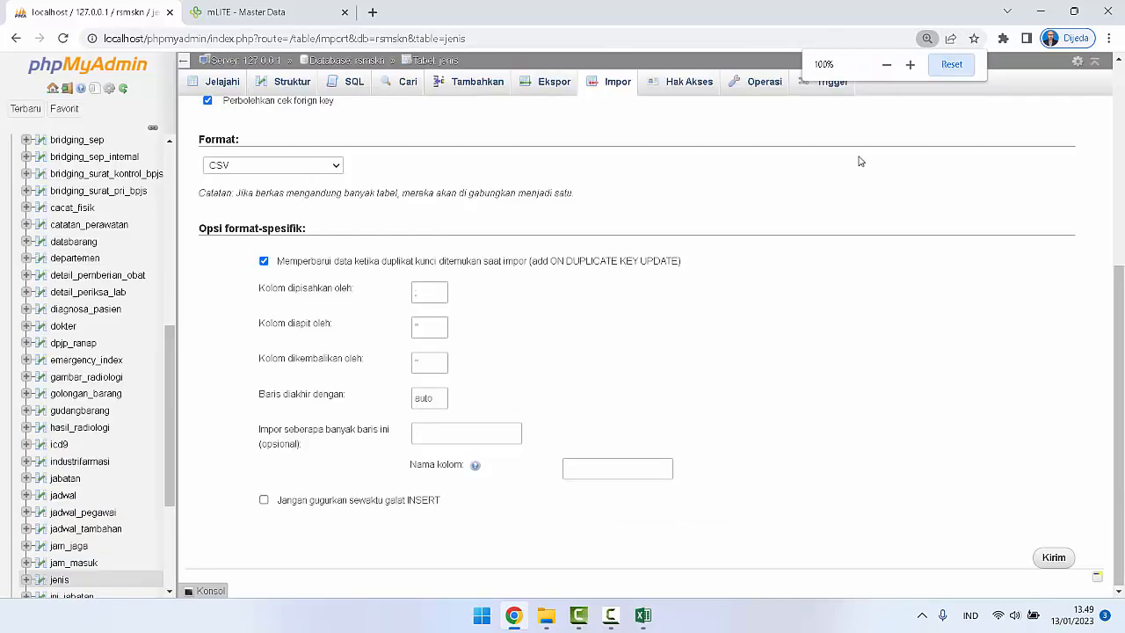
{"action": "scroll", "coordinate": [770, 300], "scroll_direction": "up", "scroll_amount": 4}
{"action": "scroll", "coordinate": [770, 300], "scroll_direction": "down", "scroll_amount": 4}
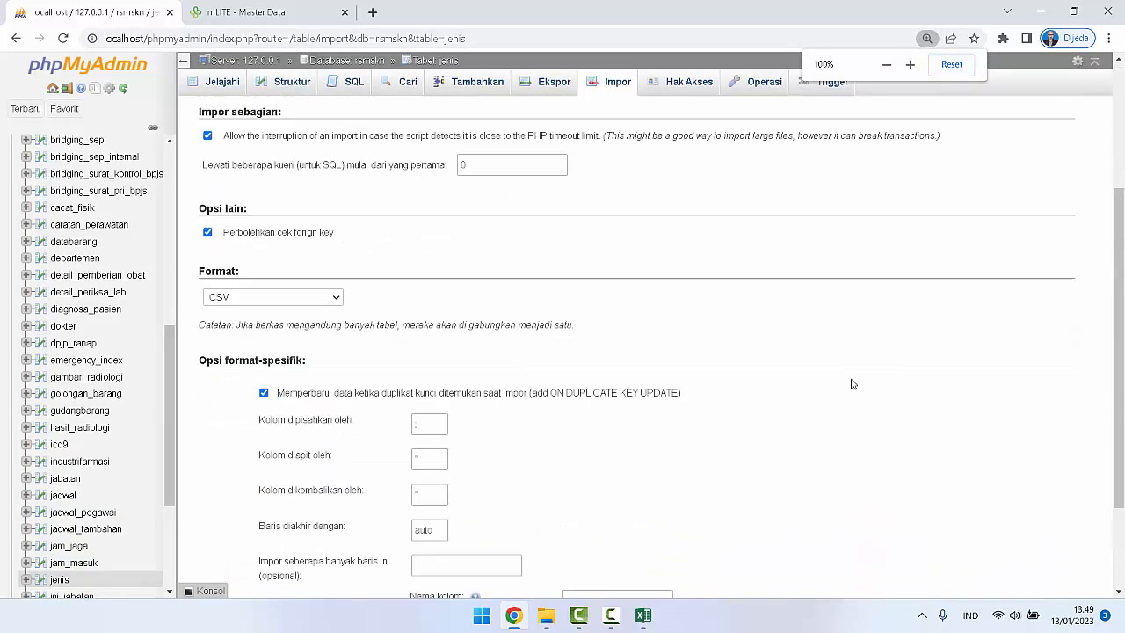
{"action": "left_click", "coordinate": [1055, 557]}
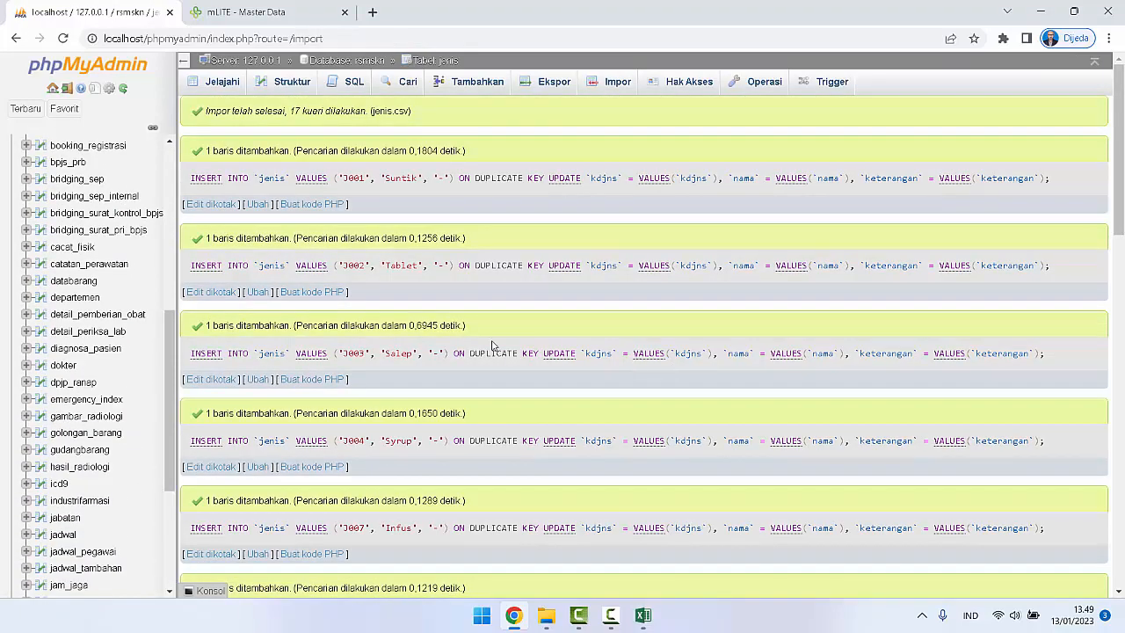
Step: In mLITE, review the imported entries in Kelola Jenis and the Kategori Barang list, and return to the Master Data overview
{"action": "left_click", "coordinate": [198, 13]}
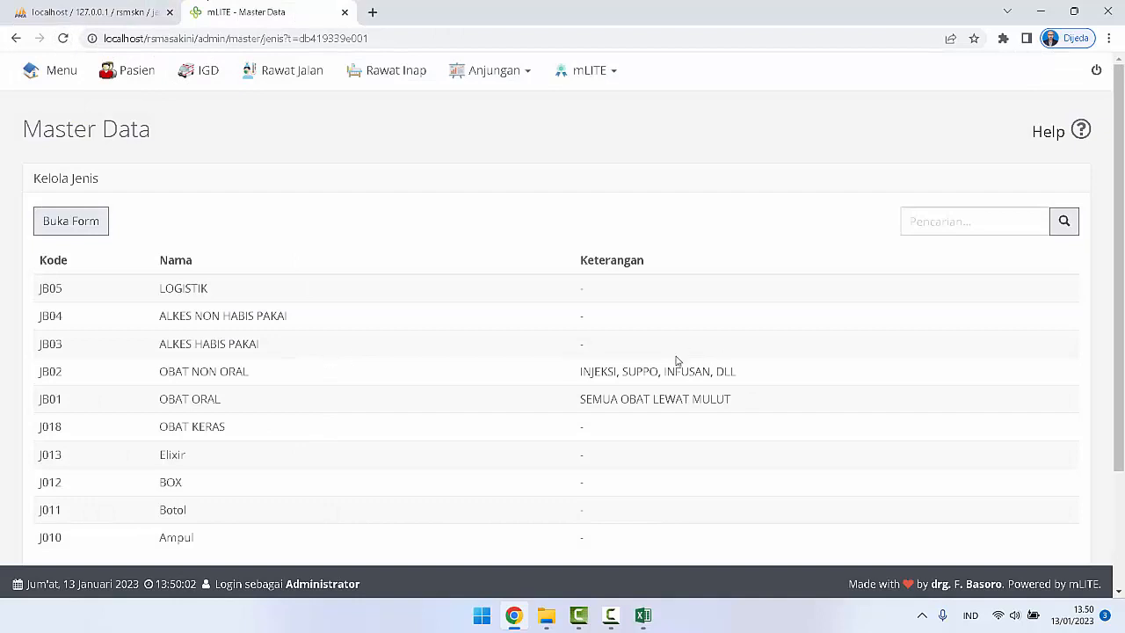
{"action": "scroll", "coordinate": [676, 361], "scroll_direction": "down", "scroll_amount": 2}
{"action": "scroll", "coordinate": [598, 376], "scroll_direction": "up", "scroll_amount": 2}
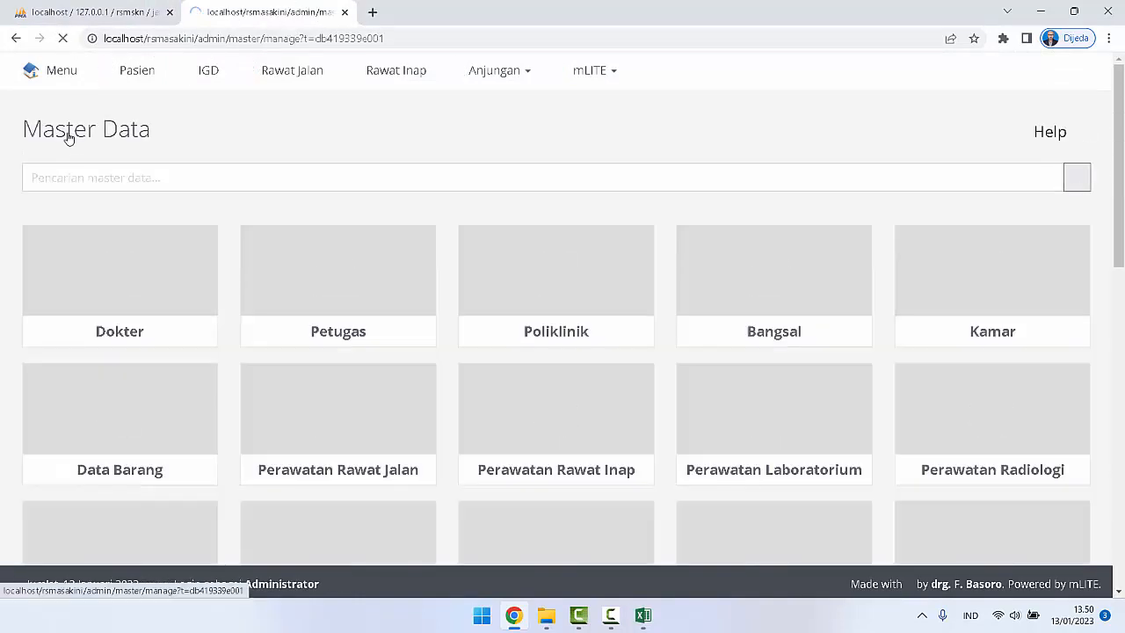
{"action": "scroll", "coordinate": [495, 301], "scroll_direction": "down", "scroll_amount": 1}
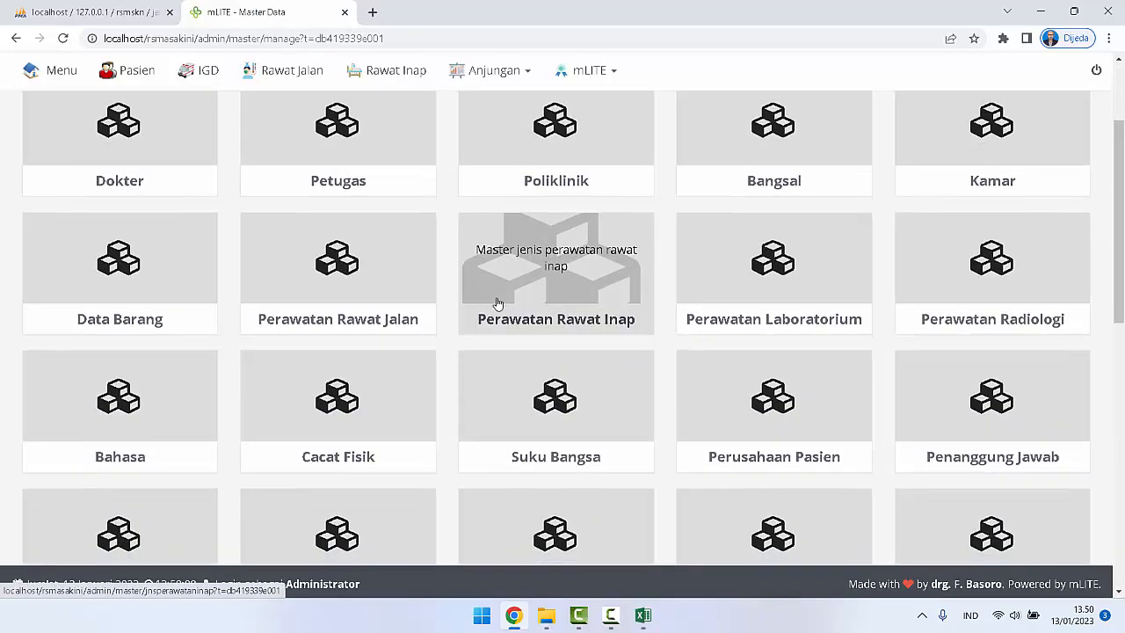
{"action": "scroll", "coordinate": [497, 303], "scroll_direction": "down", "scroll_amount": 3}
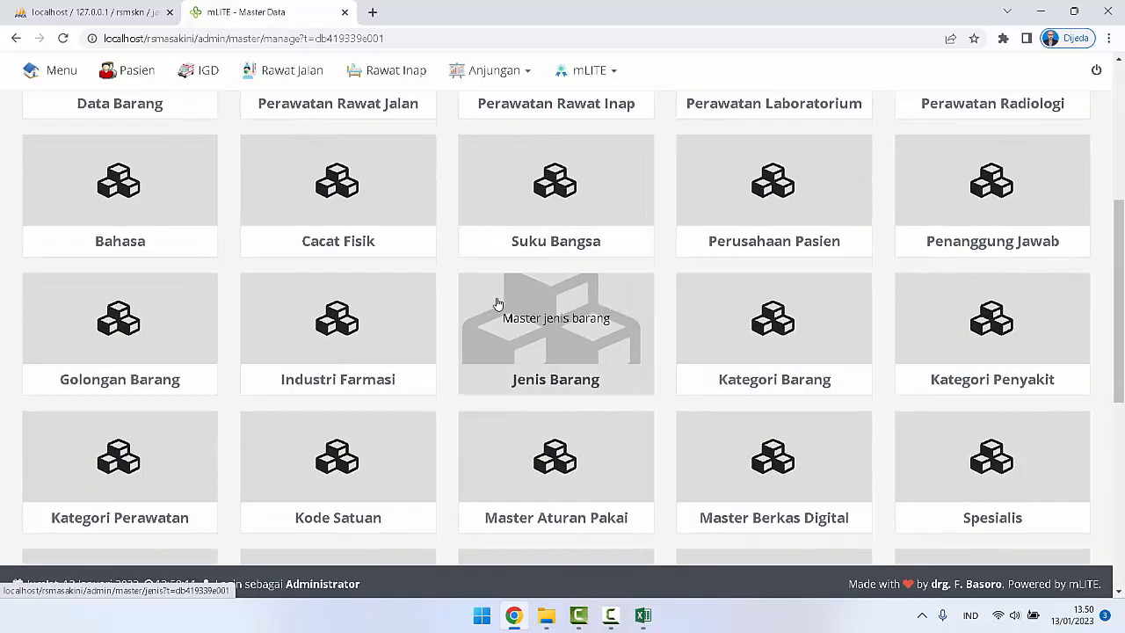
{"action": "left_click", "coordinate": [747, 354]}
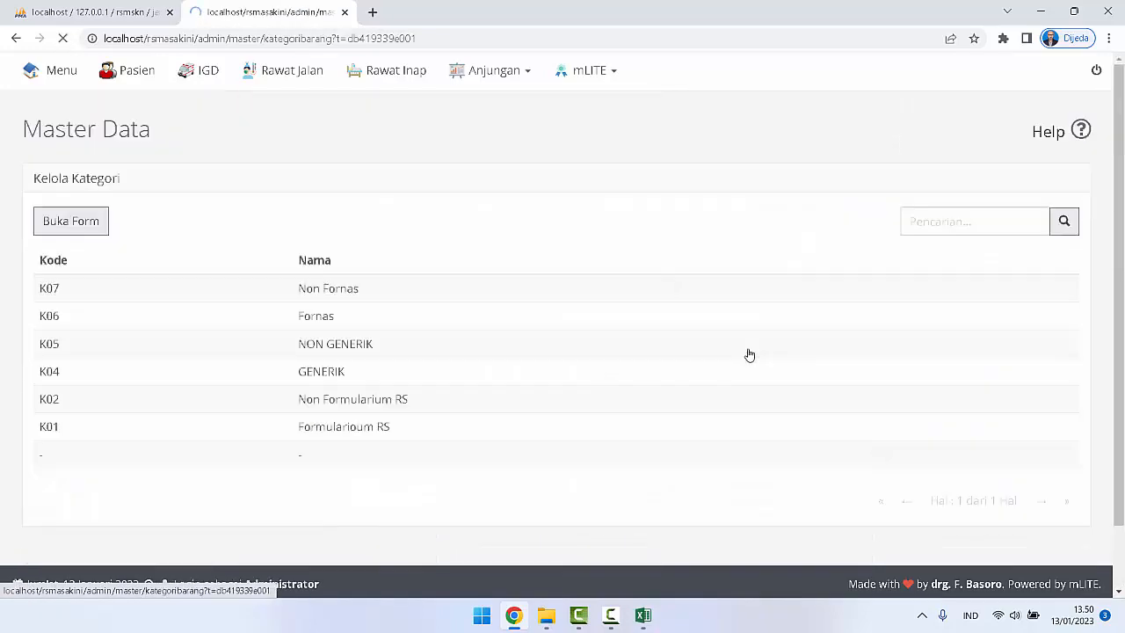
{"action": "left_click", "coordinate": [15, 38]}
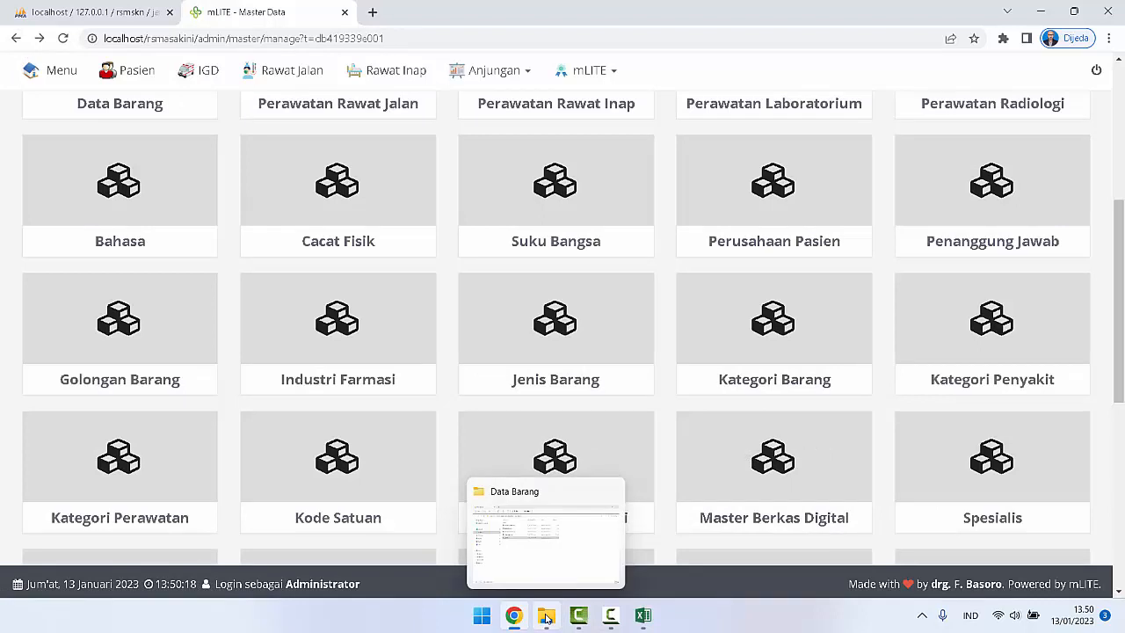
Step: View mLITE's Golongan Barang list, check the Data Barang folder for golongan_barang.csv, and return to the rsmskn tables in phpMyAdmin
{"action": "left_click", "coordinate": [150, 355]}
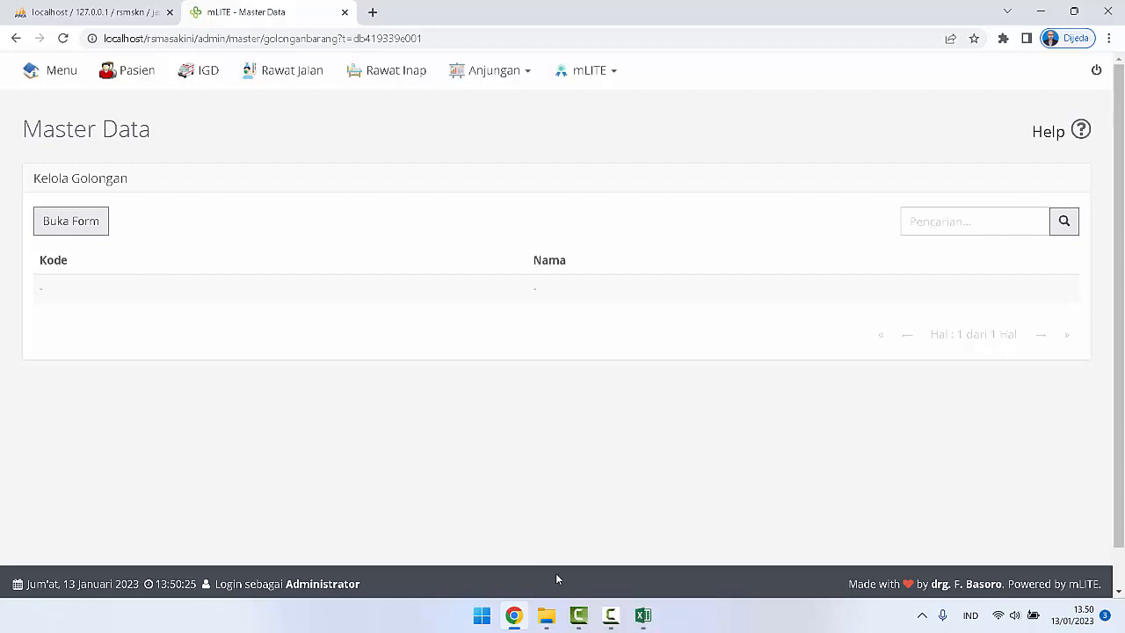
{"action": "left_click", "coordinate": [557, 618]}
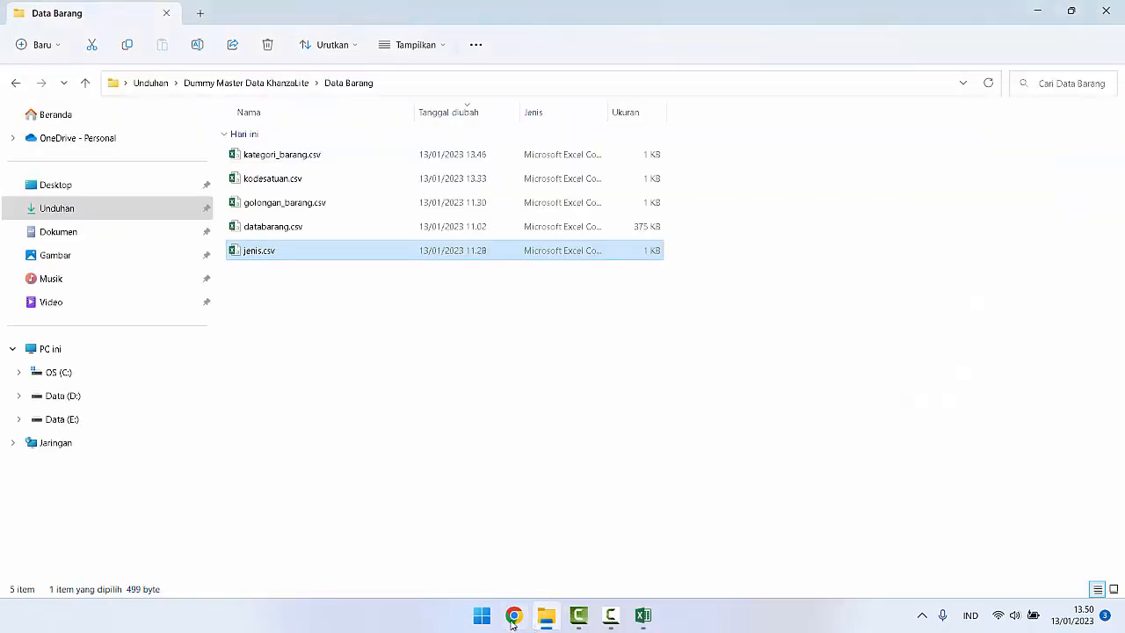
{"action": "left_click", "coordinate": [513, 619]}
{"action": "left_click", "coordinate": [97, 12]}
{"action": "scroll", "coordinate": [72, 263], "scroll_direction": "up", "scroll_amount": 5}
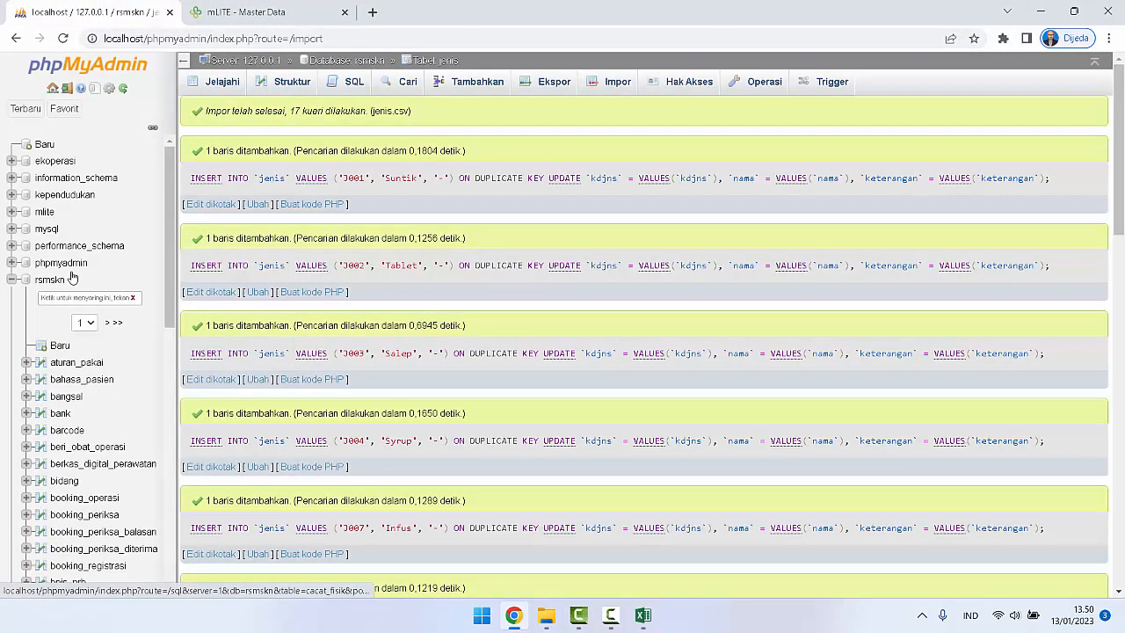
Step: Filter the rsmskn database's tables by "gol" and open the golongan_barang table
{"action": "left_click", "coordinate": [71, 279]}
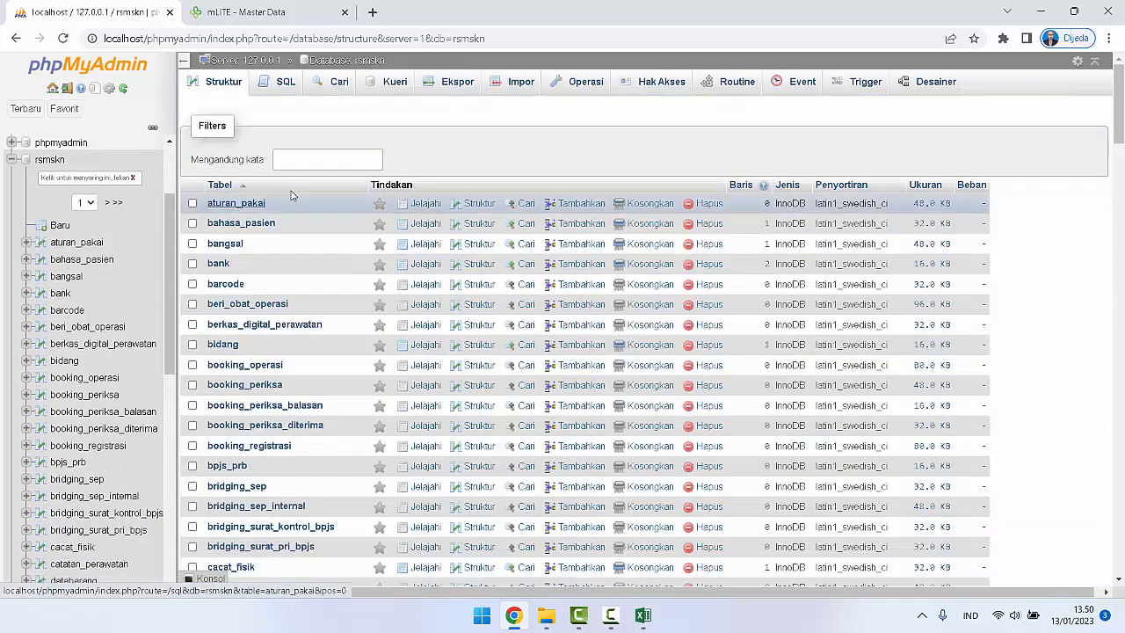
{"action": "left_click", "coordinate": [331, 158]}
{"action": "type", "text": "gol"}
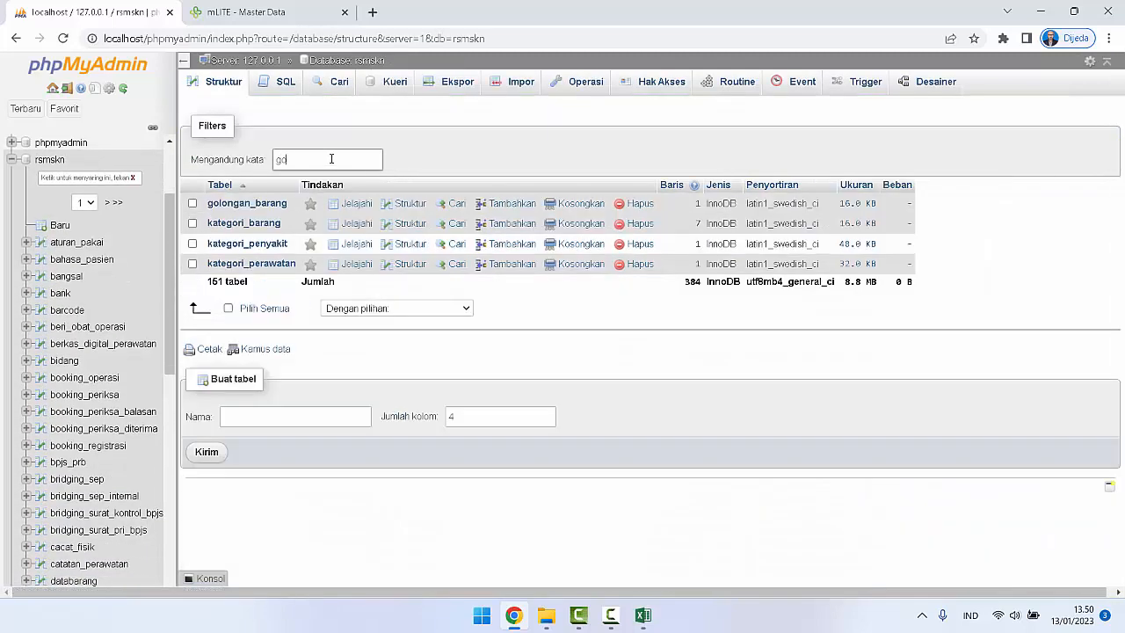
{"action": "left_click", "coordinate": [251, 205]}
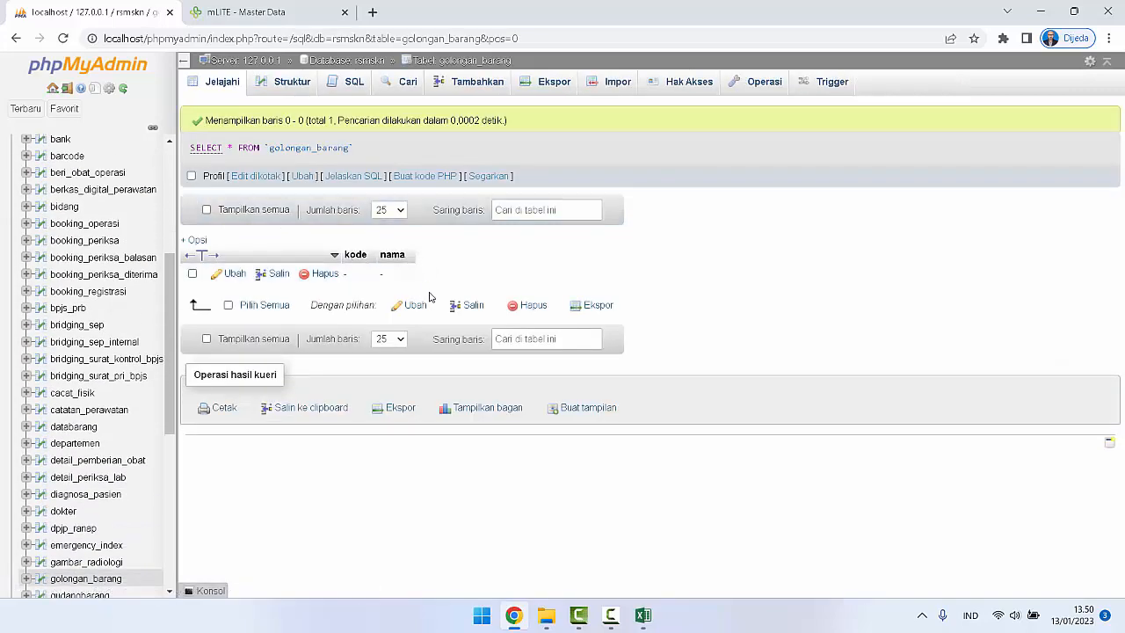
Step: Open golongan_barang.csv from the Data Barang folder in Excel and delete its first two rows, the kode/nama header and the dash row
{"action": "left_click", "coordinate": [545, 617]}
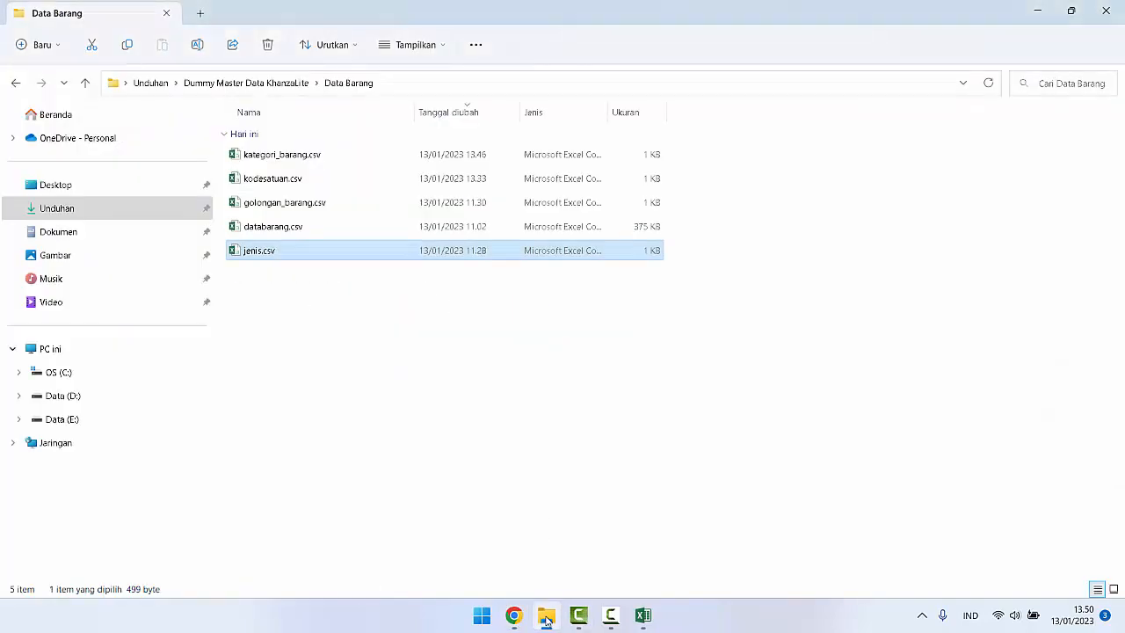
{"action": "double_click", "coordinate": [283, 202]}
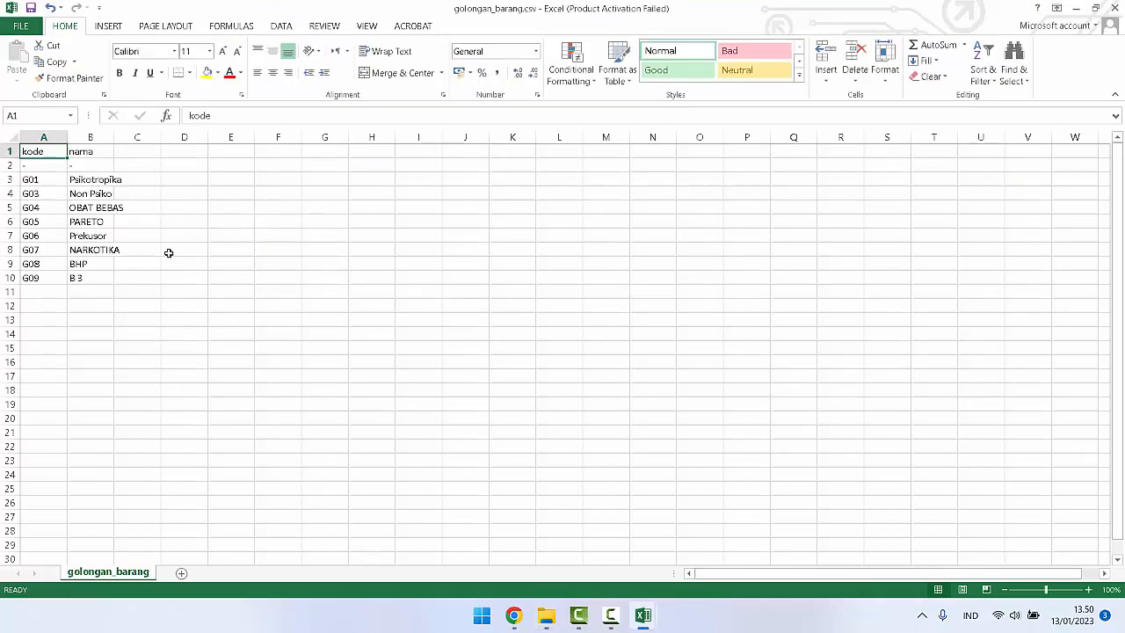
{"action": "left_click", "coordinate": [88, 337]}
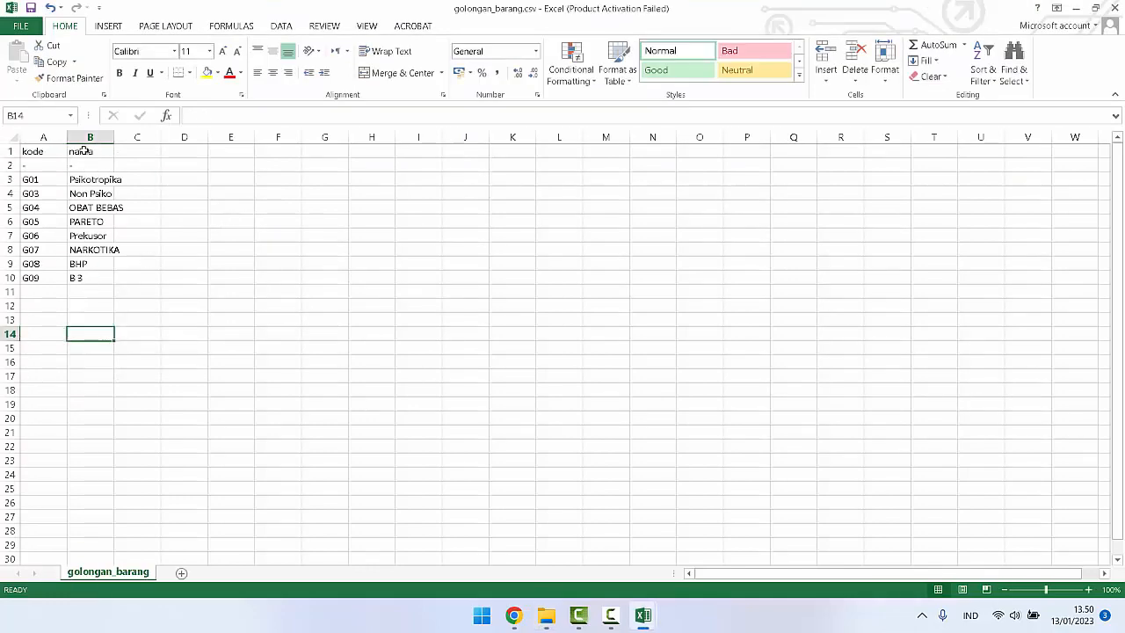
{"action": "left_click_drag", "start_coordinate": [81, 151], "coordinate": [84, 165]}
{"action": "right_click", "coordinate": [85, 165]}
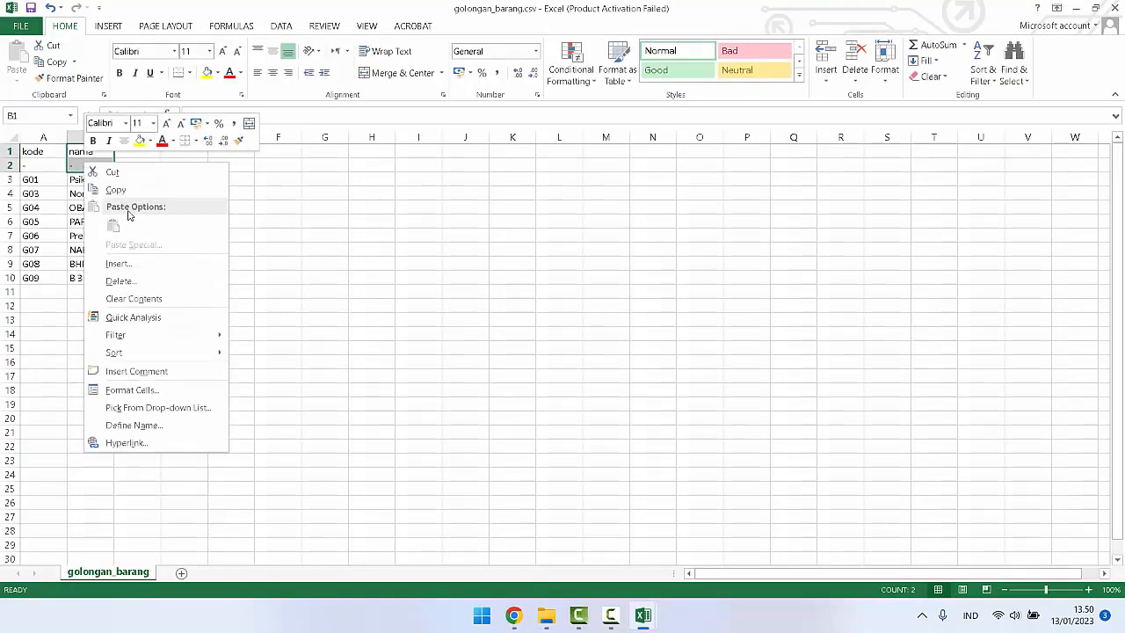
{"action": "left_click", "coordinate": [153, 281]}
{"action": "left_click", "coordinate": [131, 280]}
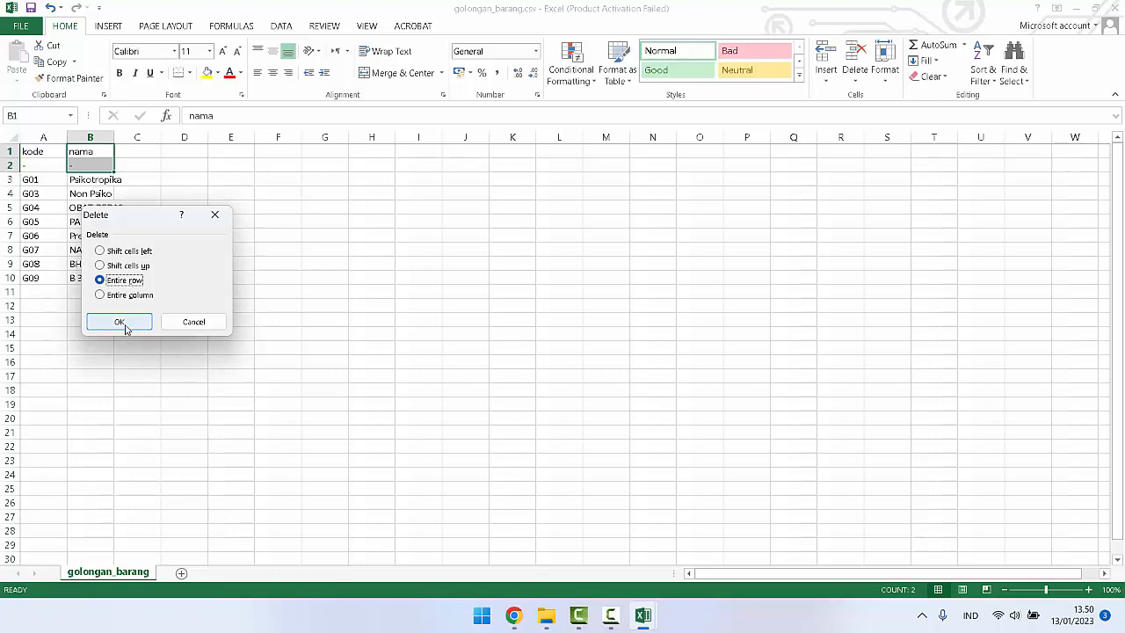
{"action": "left_click", "coordinate": [125, 325]}
{"action": "left_click", "coordinate": [79, 306]}
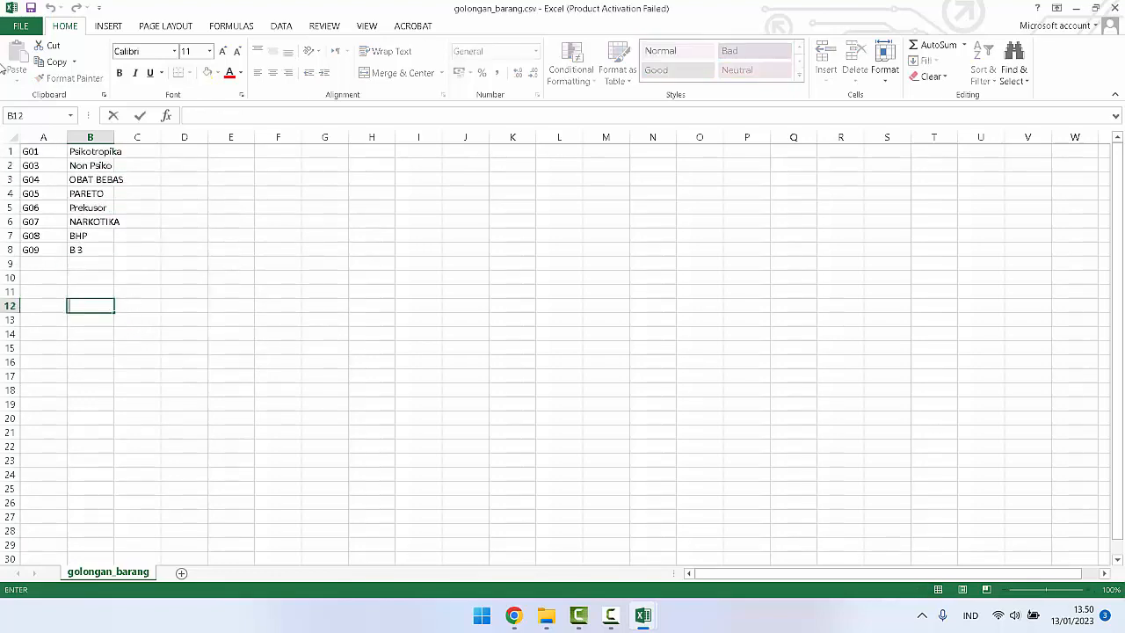
Step: Save the trimmed sheet to the Desktop as golongan_barang.csv in CSV (Comma delimited) format
{"action": "left_click", "coordinate": [20, 25]}
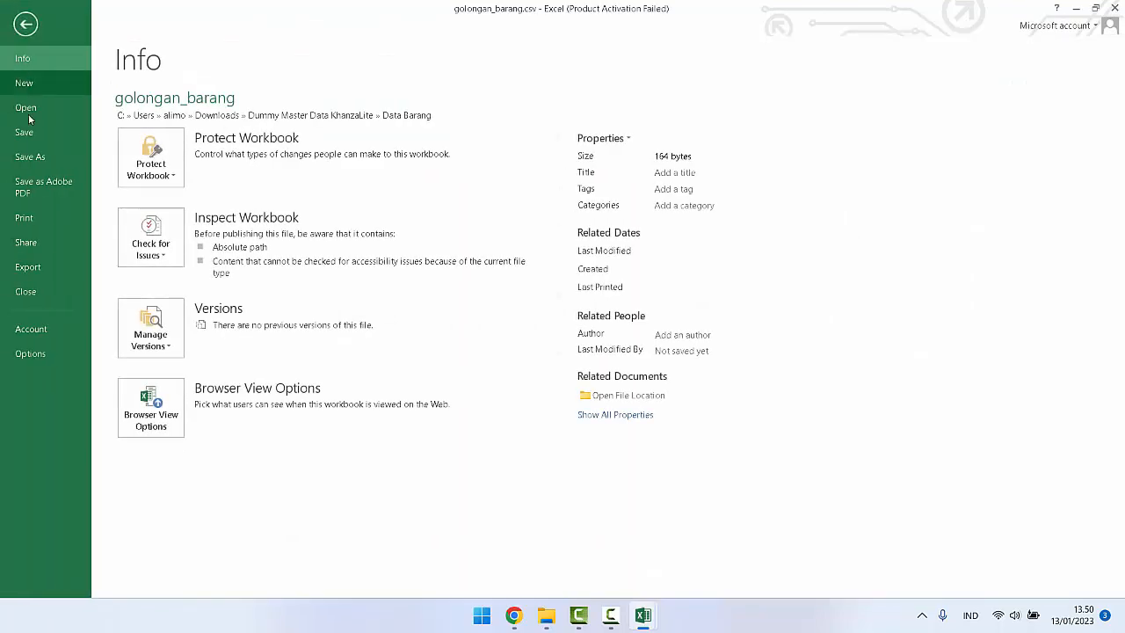
{"action": "left_click", "coordinate": [30, 157]}
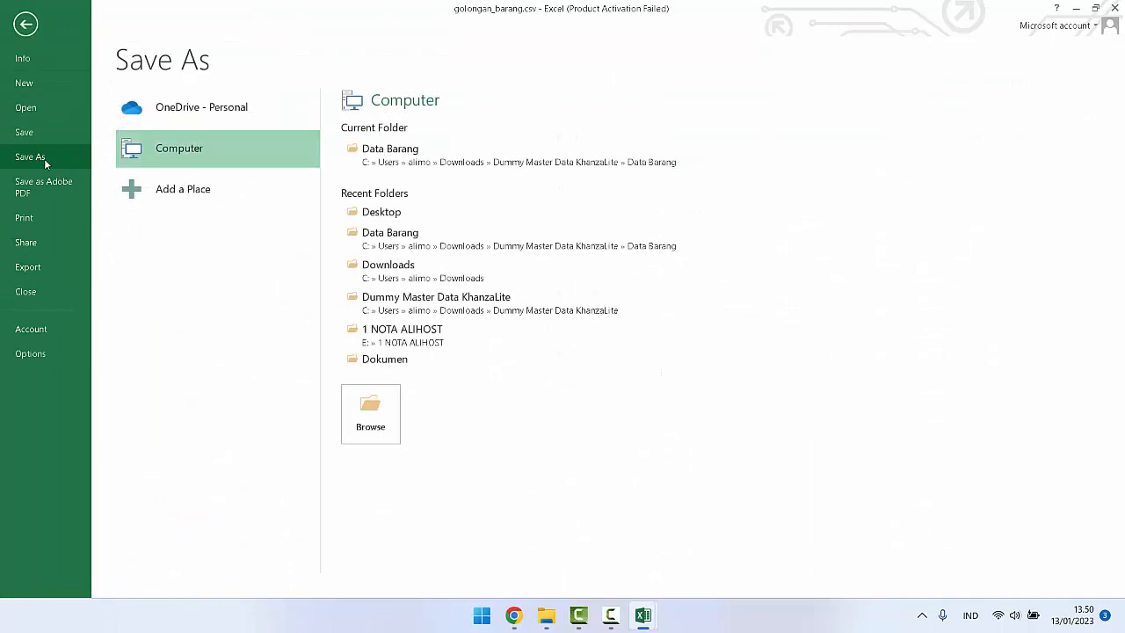
{"action": "left_click", "coordinate": [373, 427]}
{"action": "scroll", "coordinate": [64, 155], "scroll_direction": "up", "scroll_amount": 1}
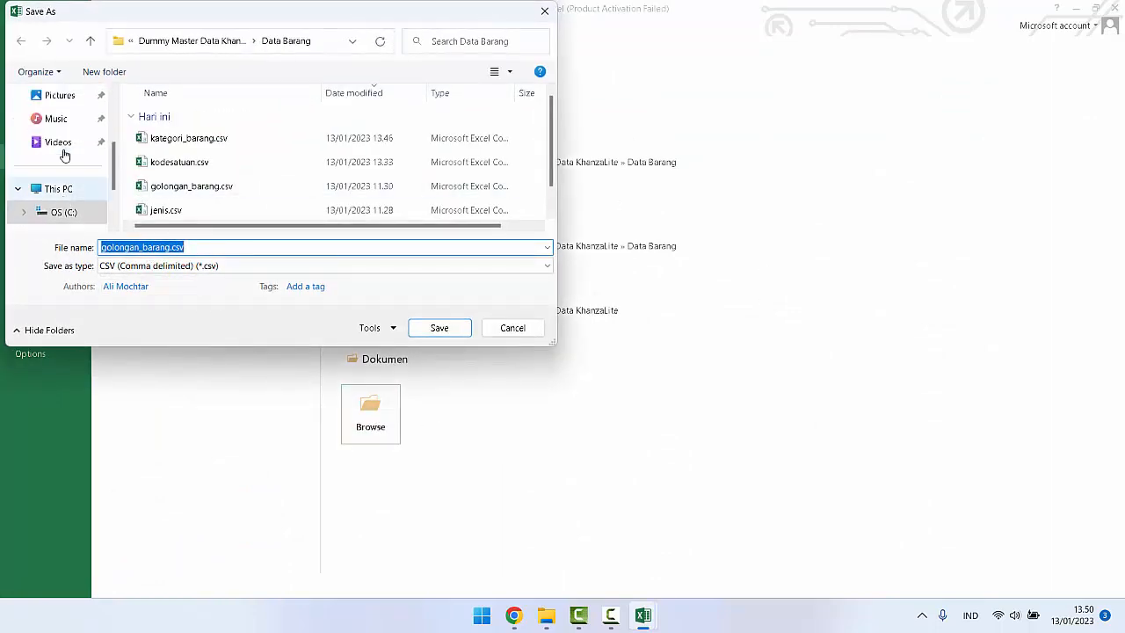
{"action": "scroll", "coordinate": [64, 155], "scroll_direction": "up", "scroll_amount": 3}
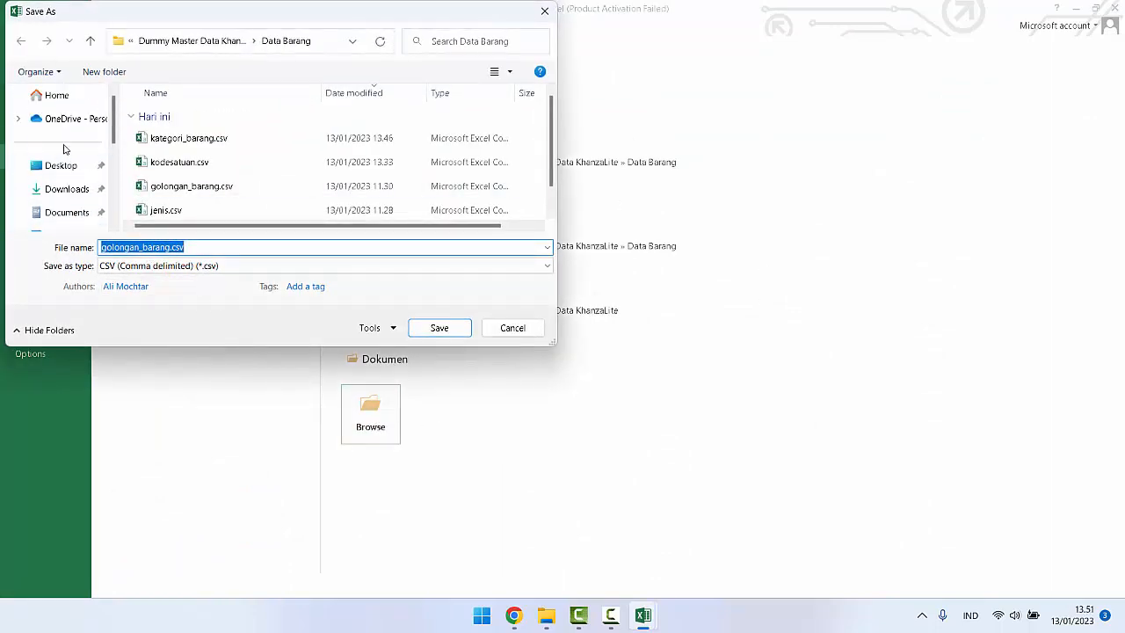
{"action": "left_click", "coordinate": [55, 165]}
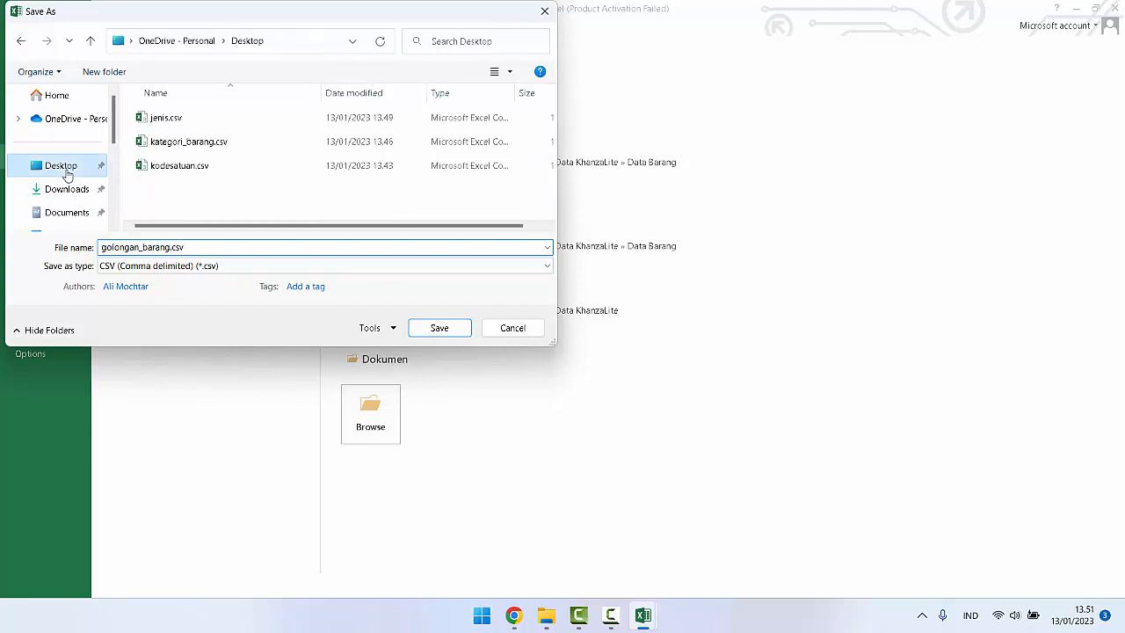
{"action": "left_click", "coordinate": [436, 328]}
{"action": "left_click", "coordinate": [502, 348]}
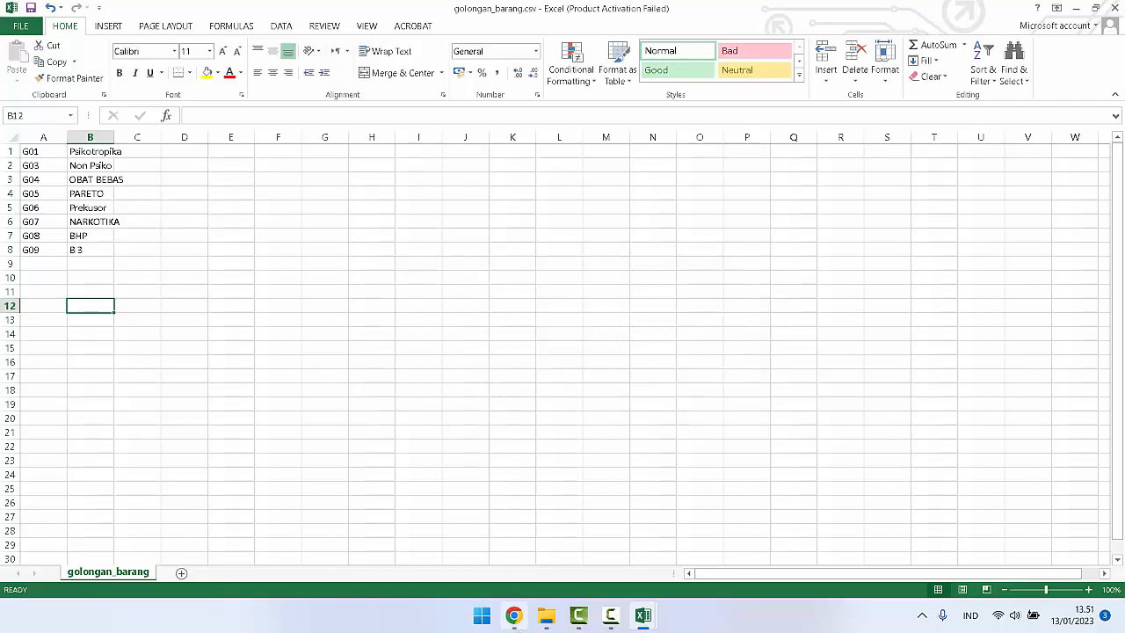
Step: Switch to phpMyAdmin, start an import into the golongan_barang table, and choose golongan_barang.csv from the Desktop as the source file
{"action": "left_click", "coordinate": [510, 621]}
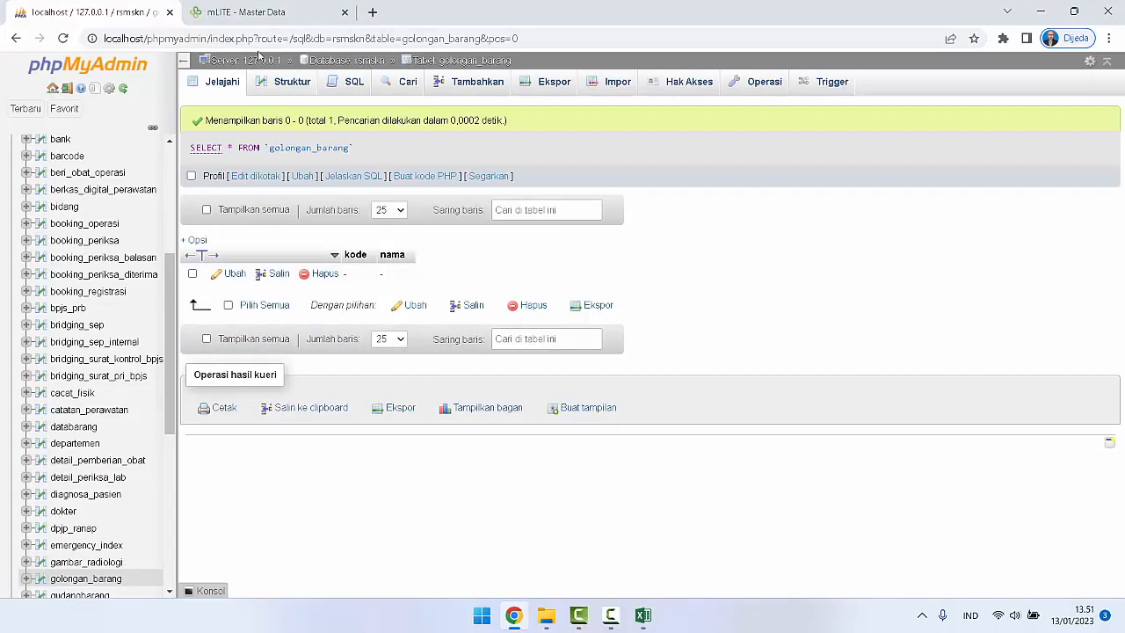
{"action": "left_click", "coordinate": [615, 82]}
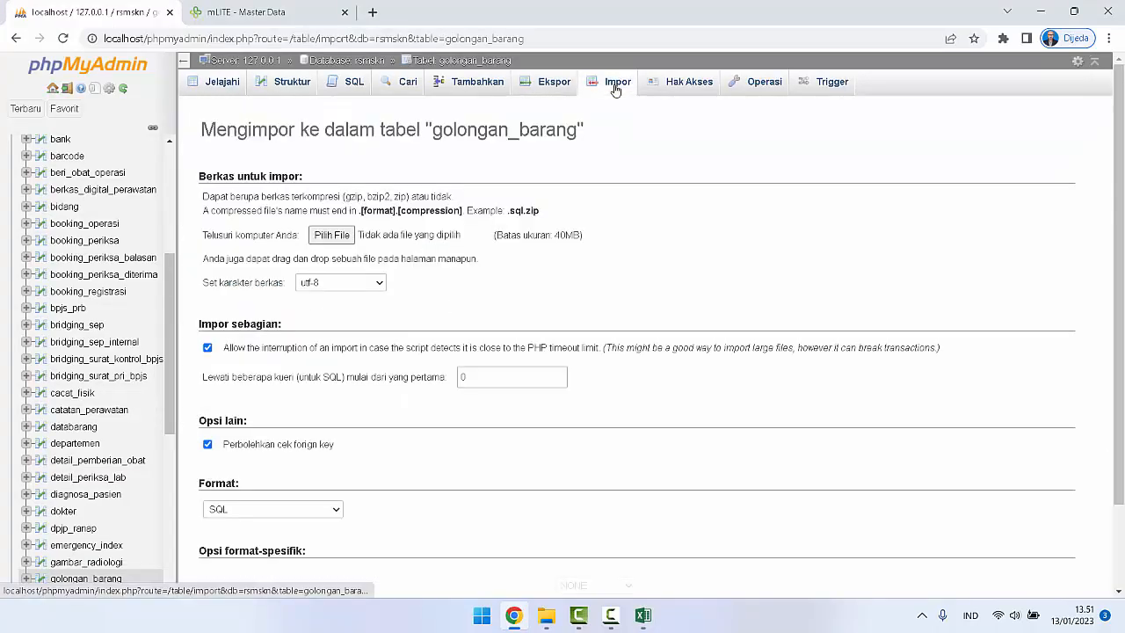
{"action": "left_click", "coordinate": [332, 235]}
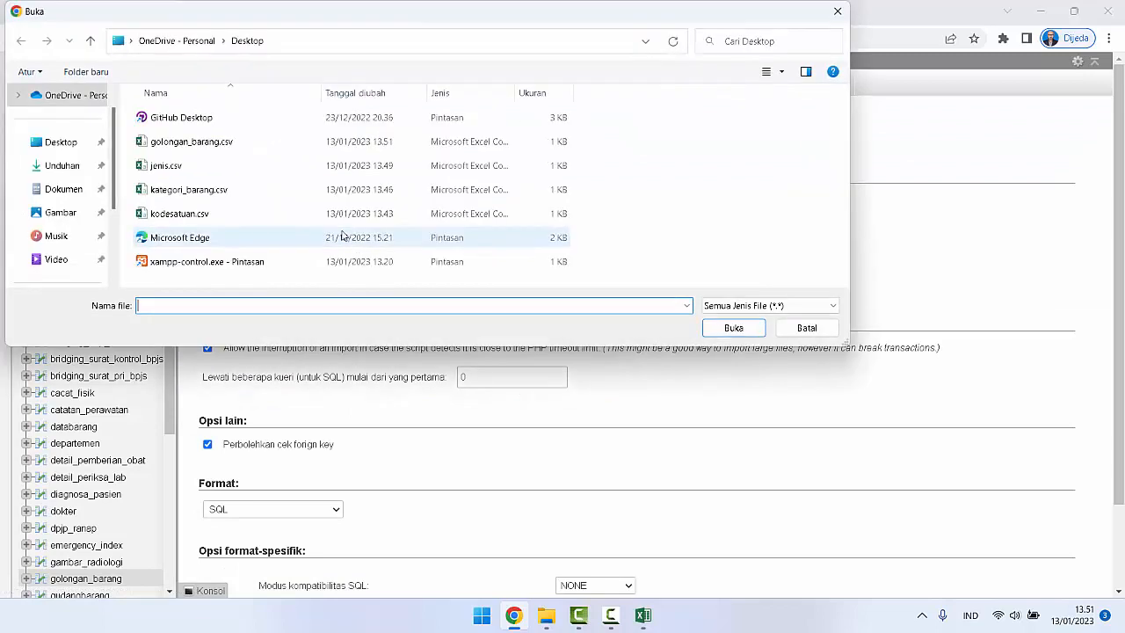
{"action": "left_click", "coordinate": [211, 142]}
{"action": "left_click", "coordinate": [734, 329]}
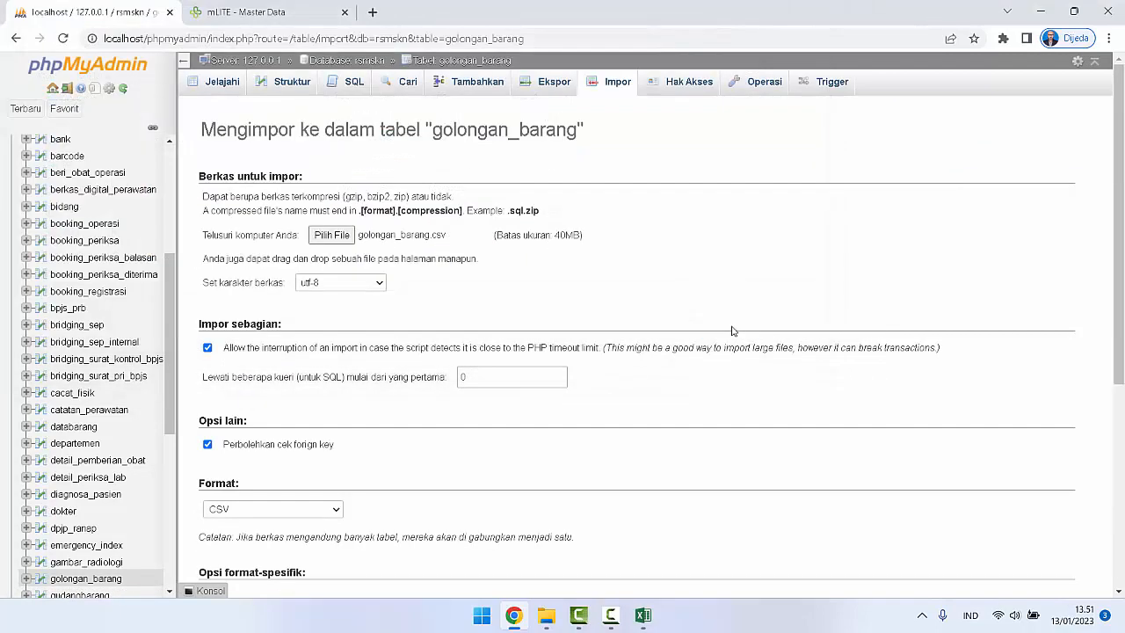
Step: Import golongan_barang.csv as CSV with updating on duplicate keys enabled and a semicolon as the column separator
{"action": "scroll", "coordinate": [505, 355], "scroll_direction": "down", "scroll_amount": 3}
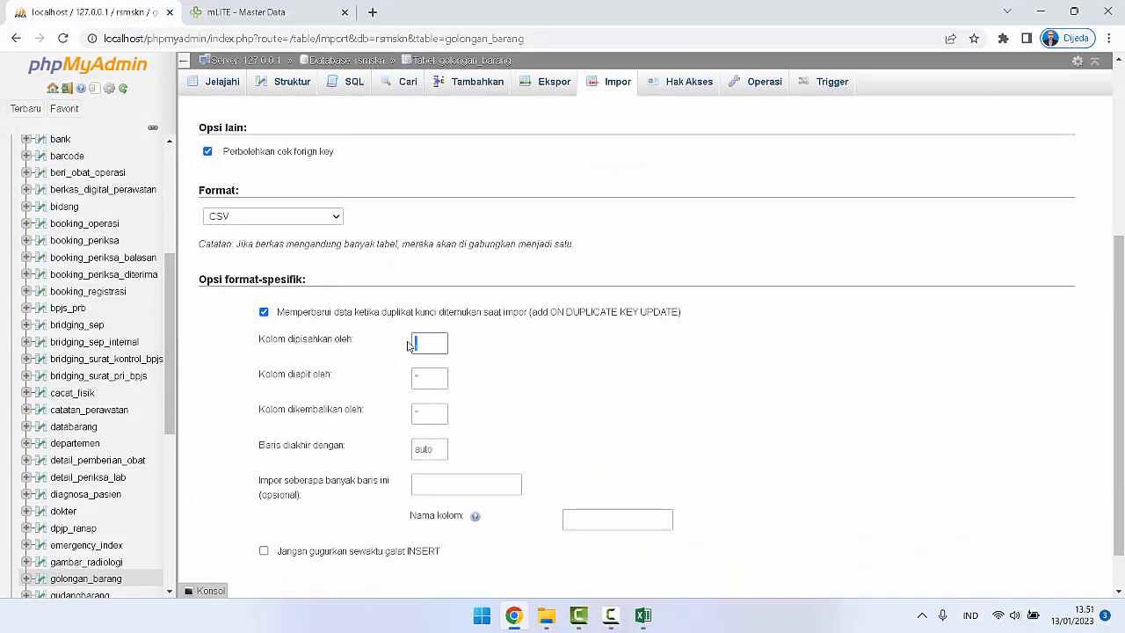
{"action": "scroll", "coordinate": [576, 359], "scroll_direction": "down", "scroll_amount": 1}
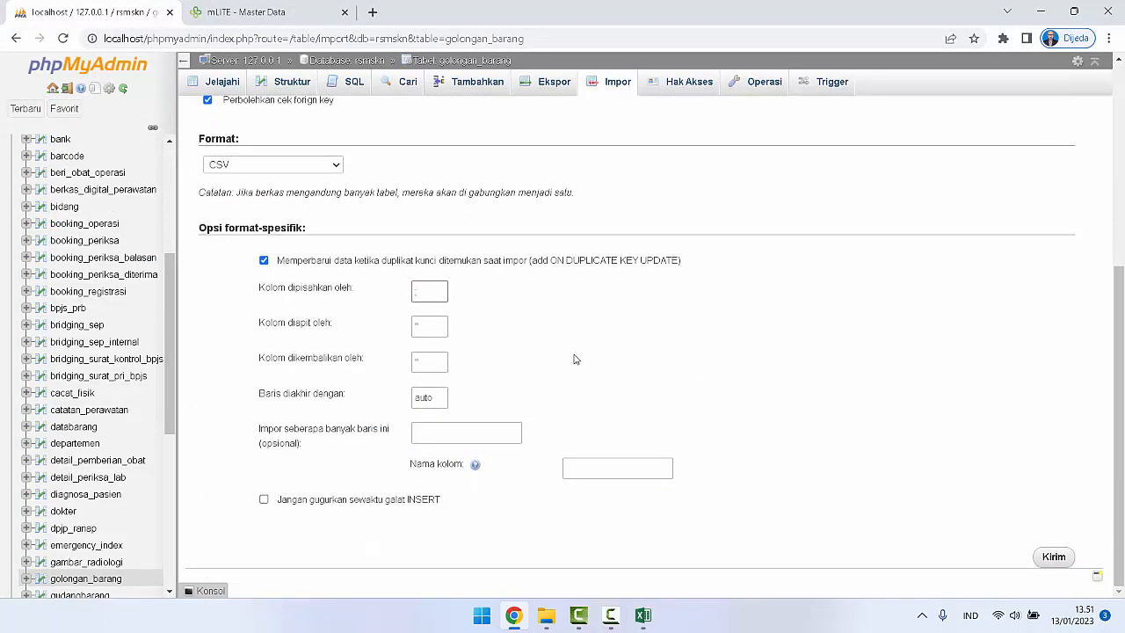
{"action": "scroll", "coordinate": [575, 359], "scroll_direction": "up", "scroll_amount": 4}
{"action": "scroll", "coordinate": [575, 359], "scroll_direction": "down", "scroll_amount": 4}
{"action": "left_click", "coordinate": [1054, 557]}
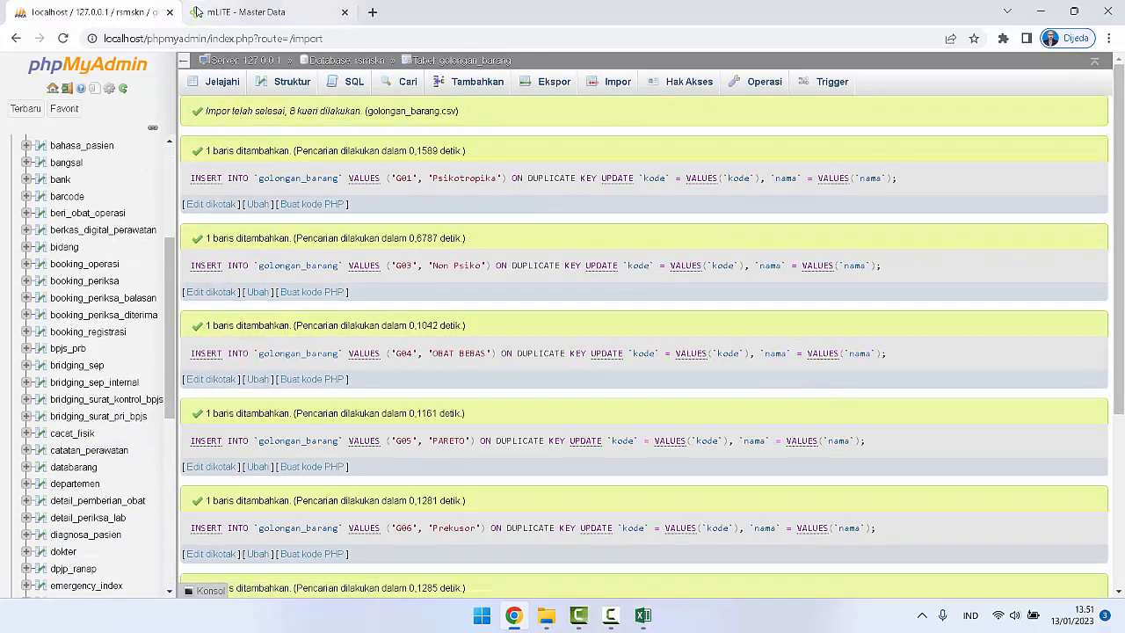
Step: Review the imported entries in mLITE's Kelola Golongan list and return to the Master Data overview
{"action": "left_click", "coordinate": [225, 12]}
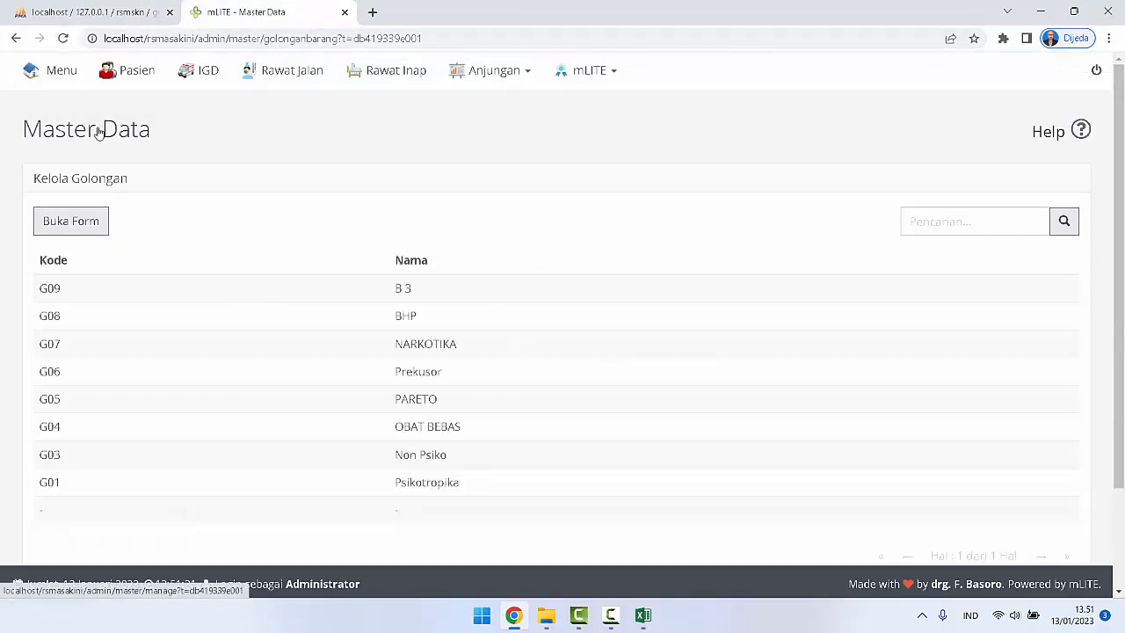
{"action": "scroll", "coordinate": [334, 371], "scroll_direction": "down", "scroll_amount": 2}
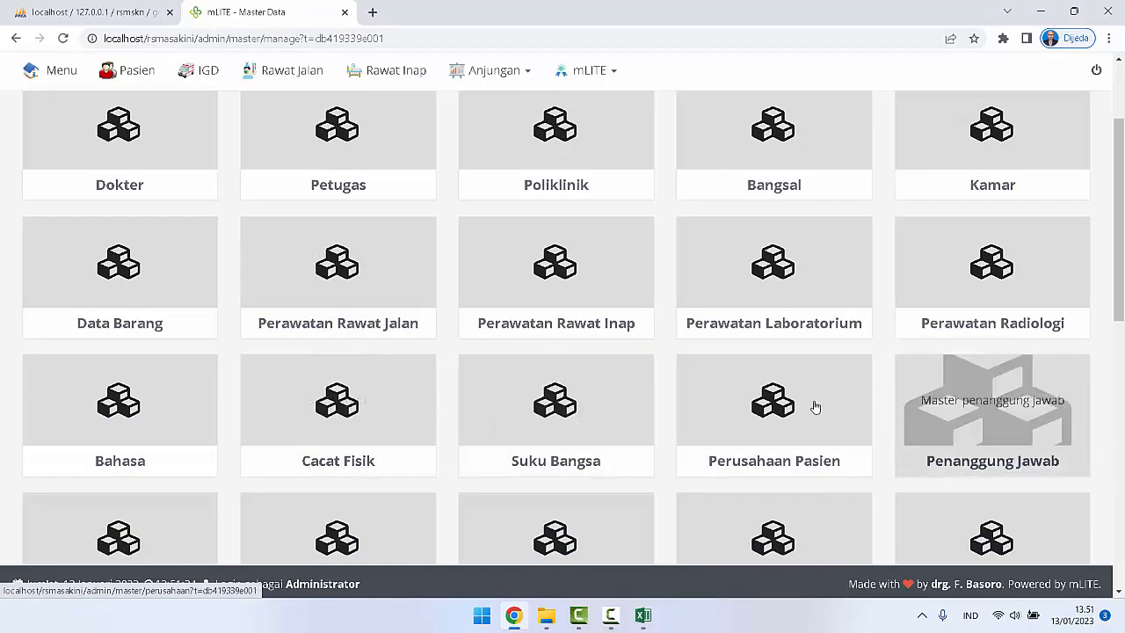
Step: Close the golongan_barang.csv and jenis.csv workbooks in Excel without saving changes
{"action": "mouse_move", "coordinate": [642, 614]}
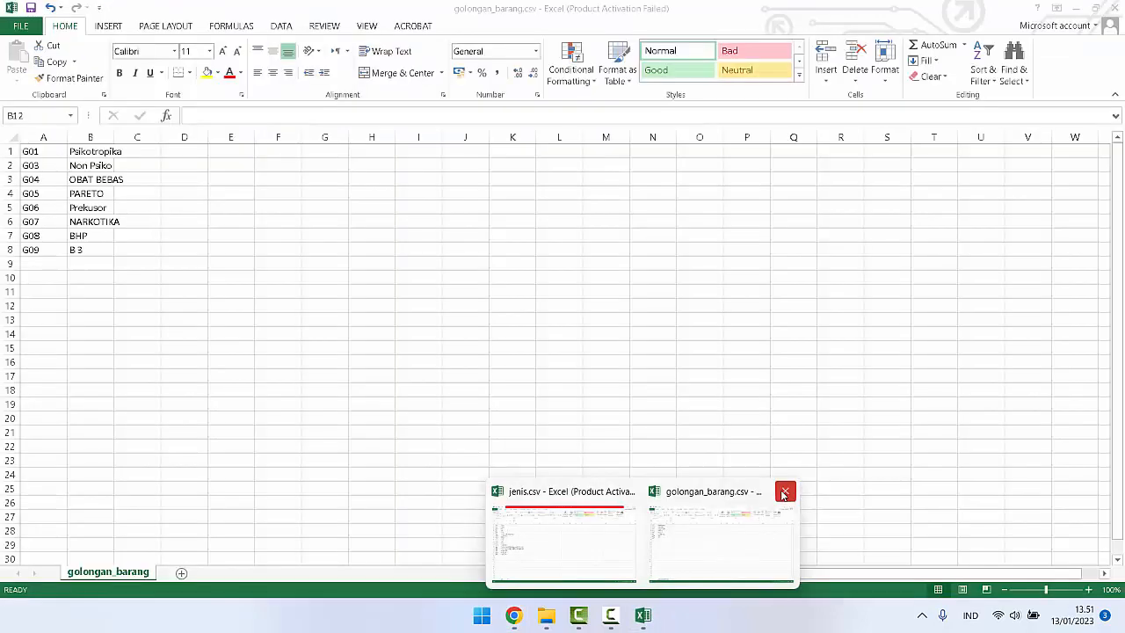
{"action": "left_click", "coordinate": [783, 493]}
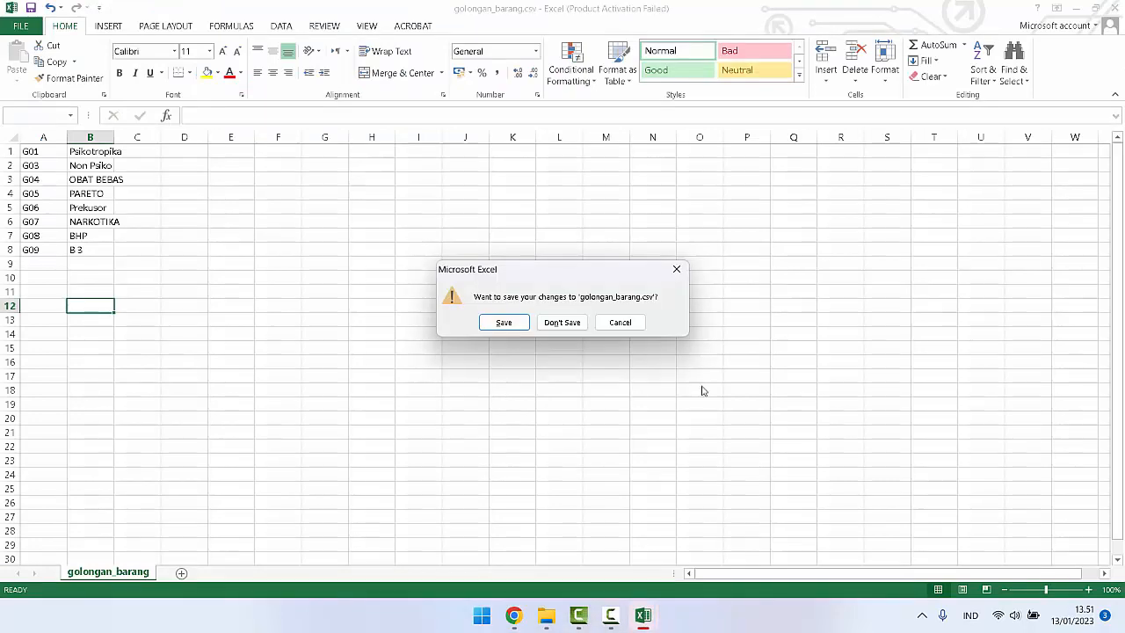
{"action": "left_click", "coordinate": [564, 324]}
{"action": "mouse_move", "coordinate": [642, 615]}
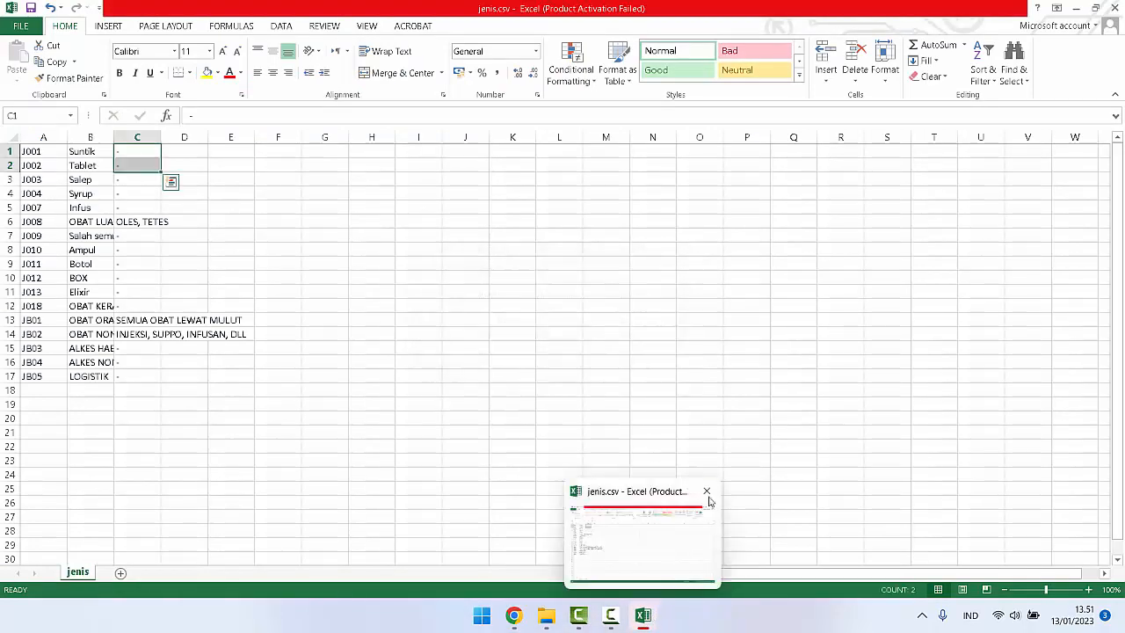
{"action": "left_click", "coordinate": [707, 491]}
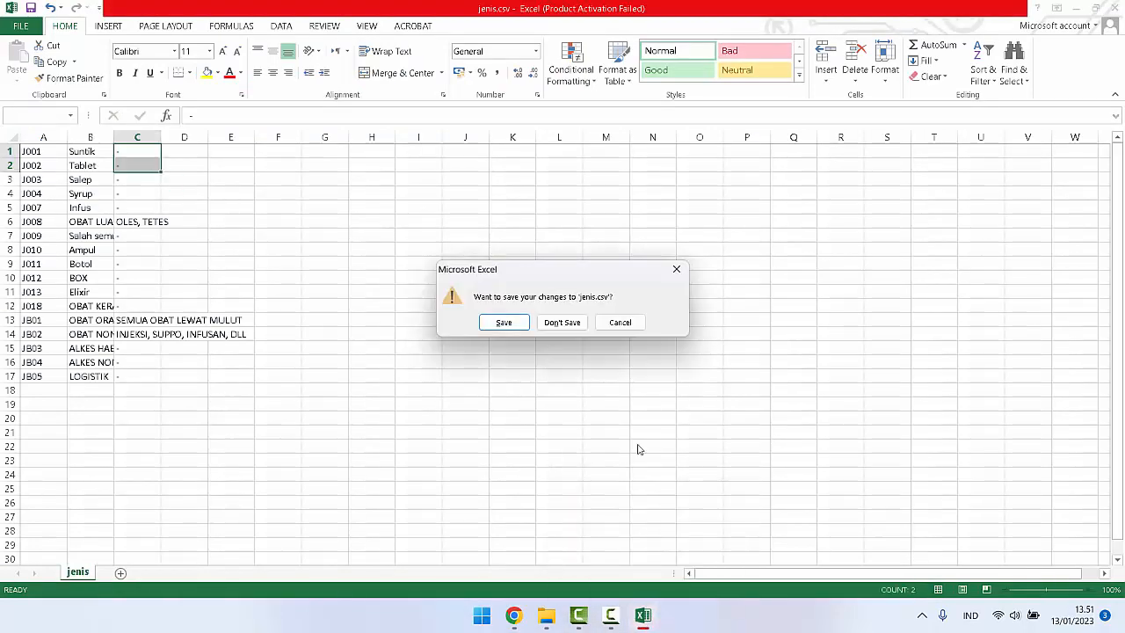
{"action": "left_click", "coordinate": [560, 322]}
Step: View kategori_barang.csv from the Data Barang folder in Excel, dismissing the activation wizard, and close the workbook
{"action": "left_click", "coordinate": [563, 615]}
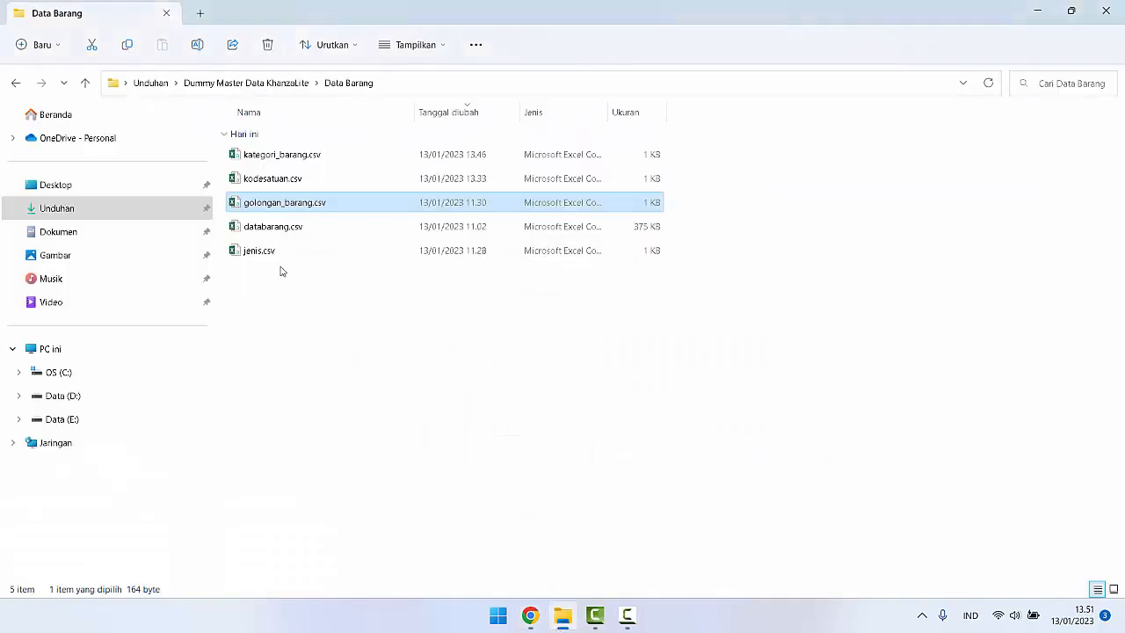
{"action": "left_click", "coordinate": [266, 159]}
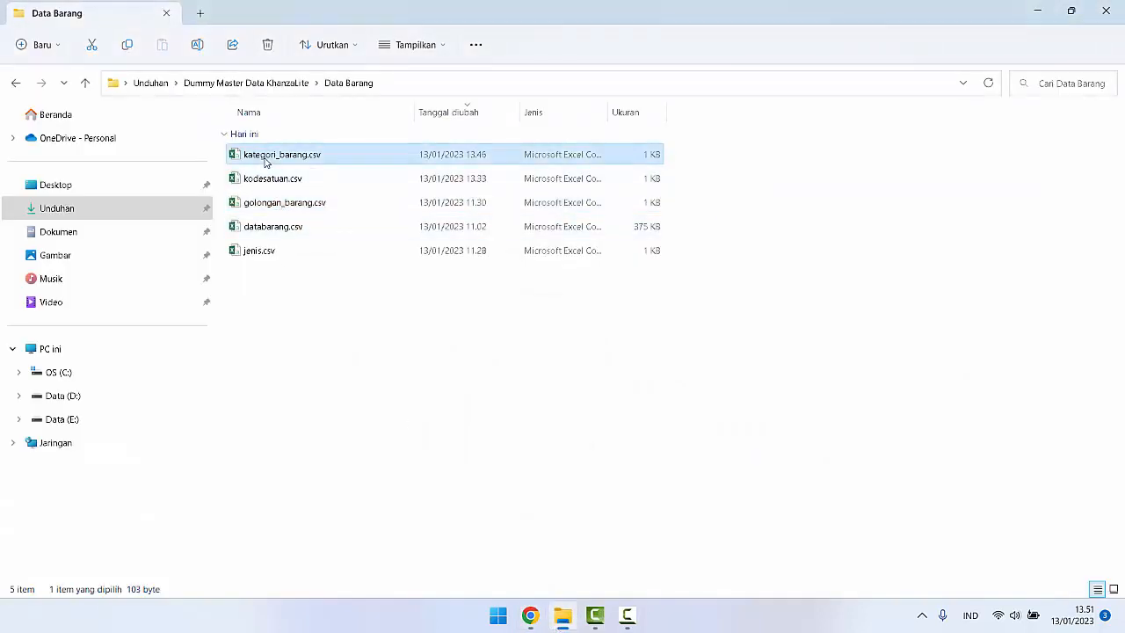
{"action": "double_click", "coordinate": [266, 157]}
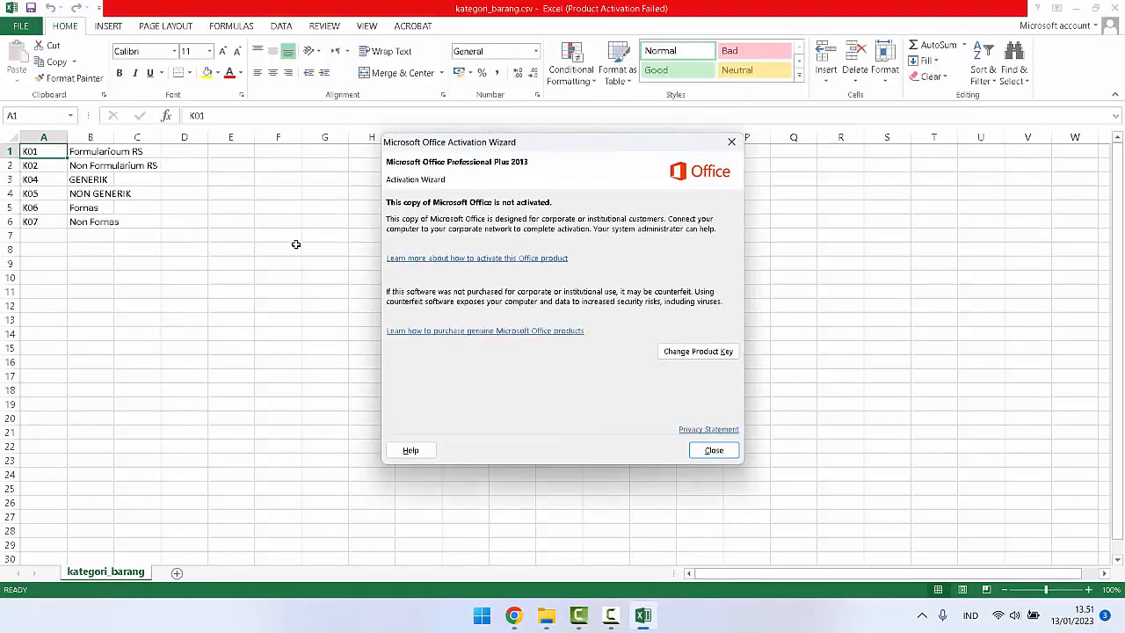
{"action": "left_click", "coordinate": [714, 450]}
{"action": "left_click", "coordinate": [1114, 8]}
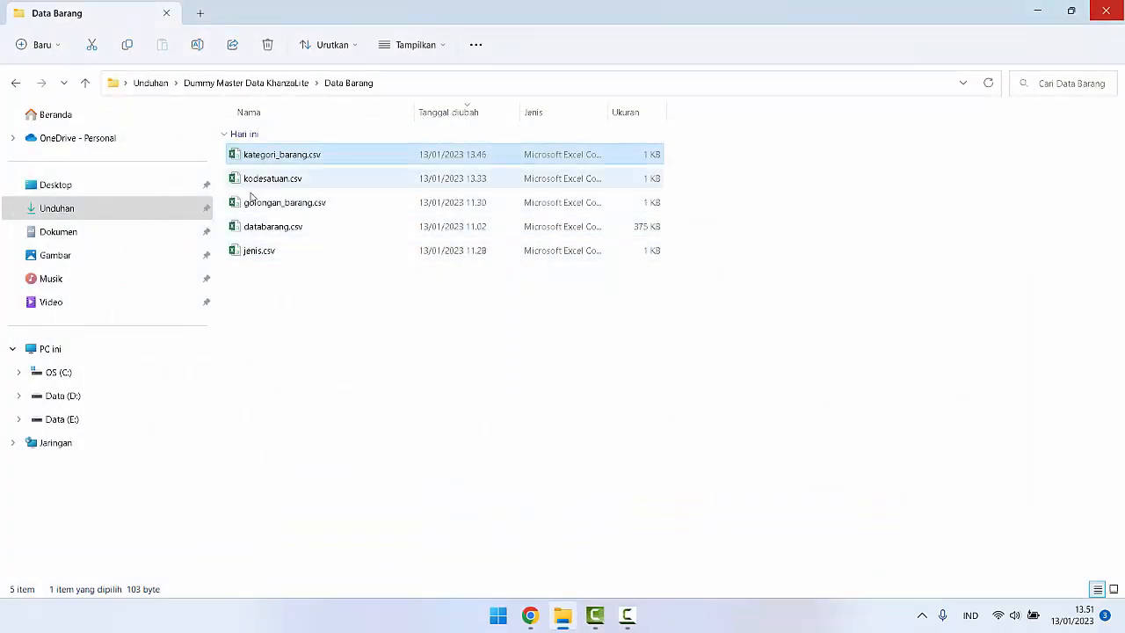
Step: Open databarang.csv from the Data Barang folder in Excel, dismiss the activation wizard, and autofit the kode_brng column's width
{"action": "left_click", "coordinate": [255, 230]}
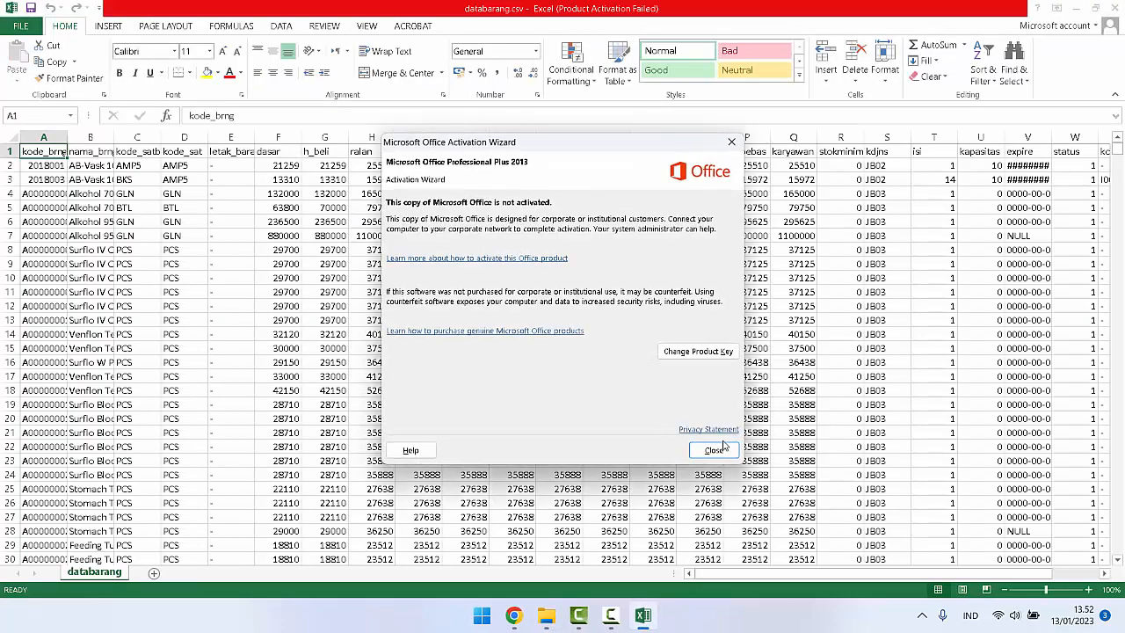
{"action": "left_click", "coordinate": [715, 449]}
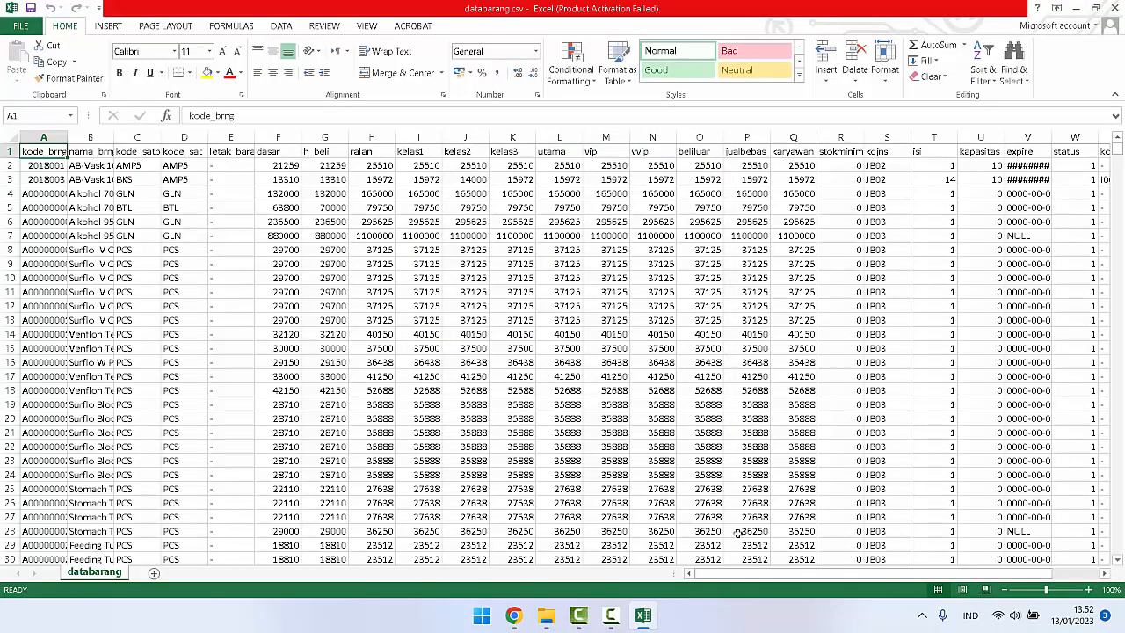
{"action": "left_click_drag", "start_coordinate": [864, 580], "coordinate": [716, 583]}
{"action": "double_click", "coordinate": [69, 138]}
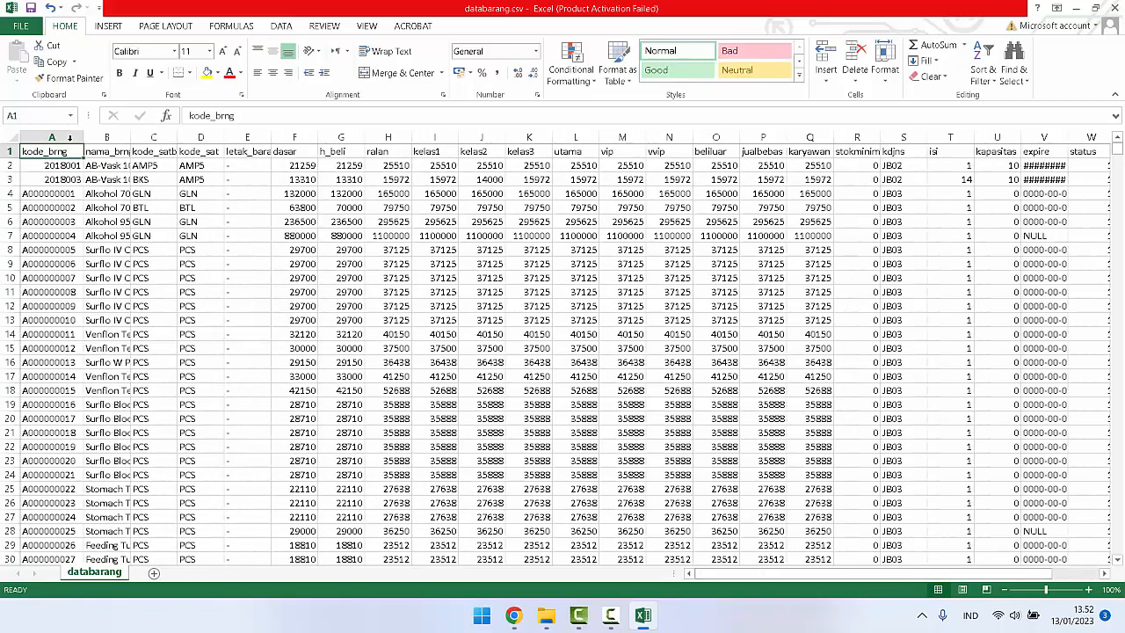
Step: Look through databarang.csv's rows down to the last record and its columns across to kode_golongan
{"action": "left_click_drag", "start_coordinate": [1119, 151], "coordinate": [1119, 520]}
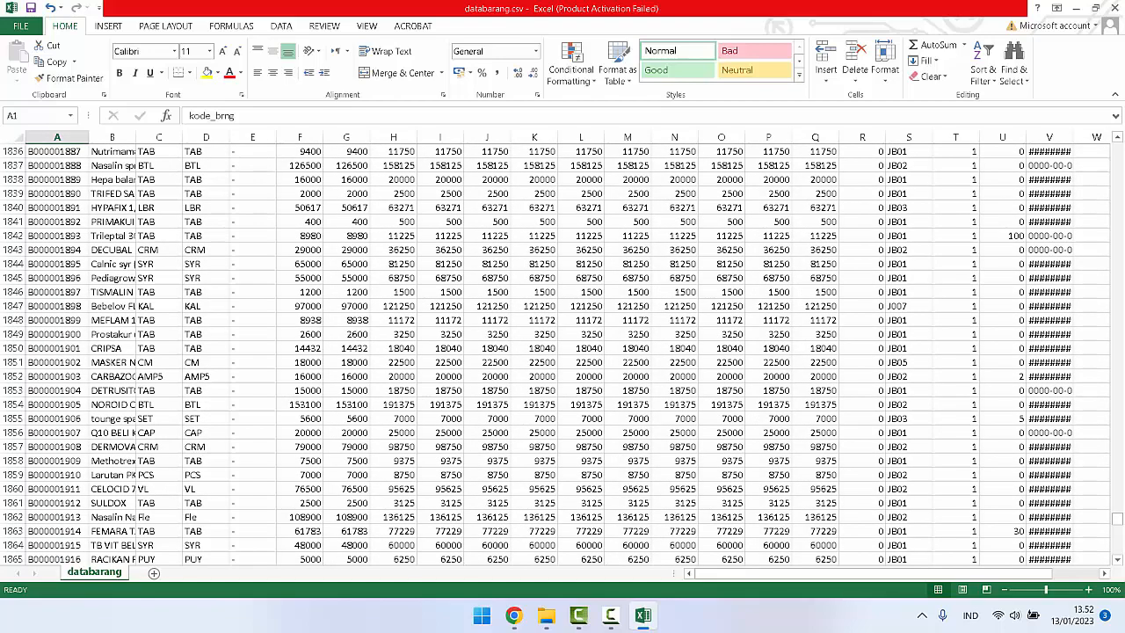
{"action": "scroll", "coordinate": [230, 334], "scroll_direction": "down", "scroll_amount": 20}
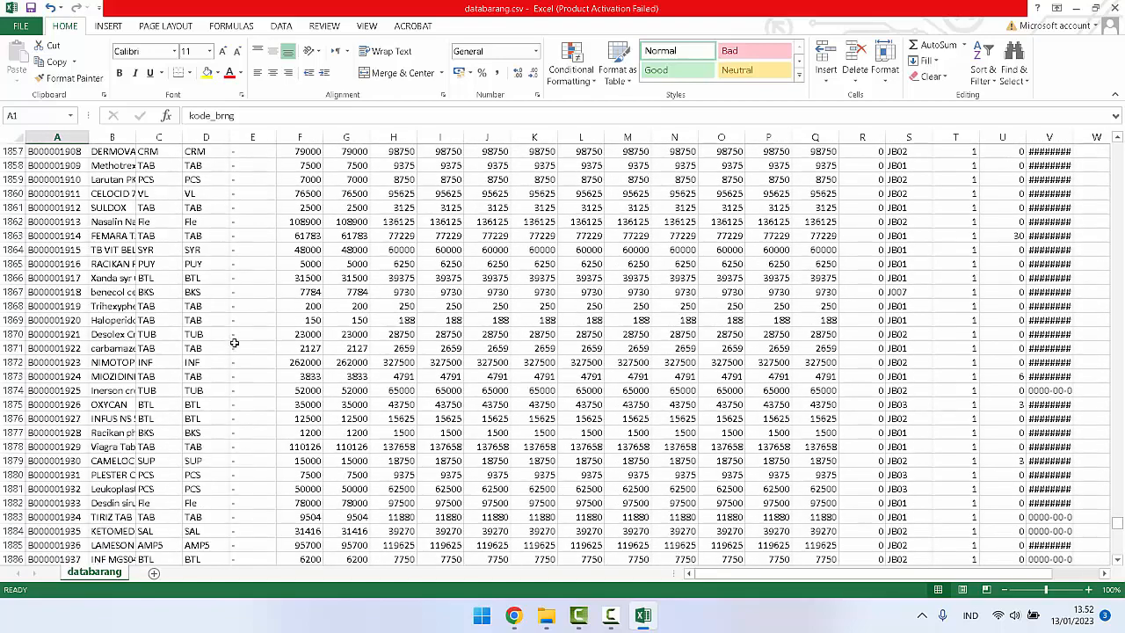
{"action": "scroll", "coordinate": [235, 343], "scroll_direction": "down", "scroll_amount": 20}
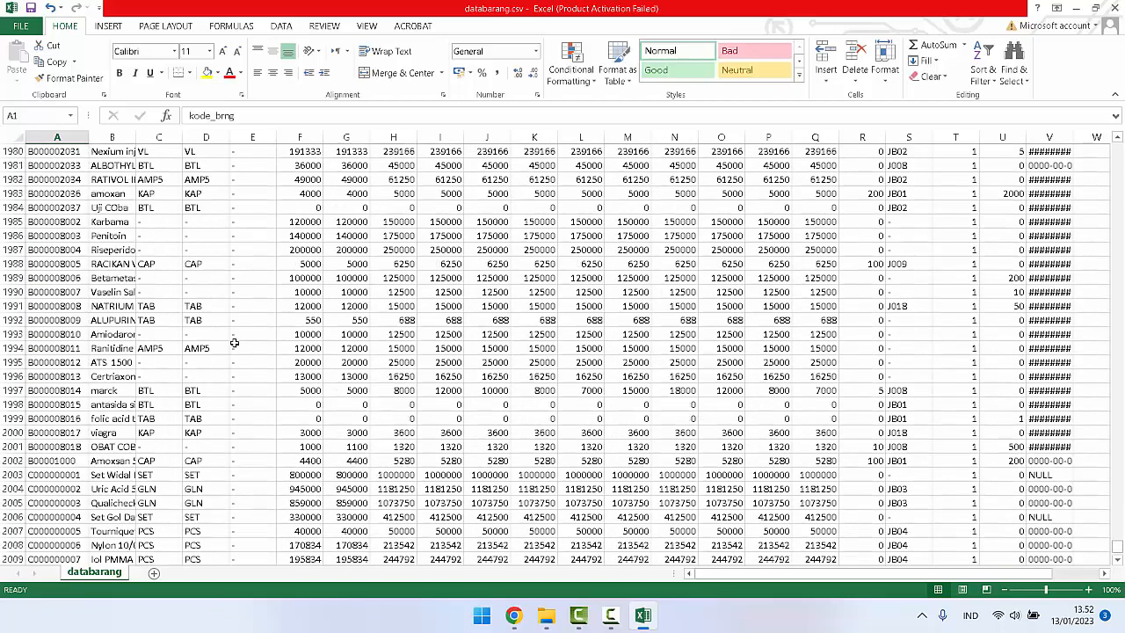
{"action": "left_click", "coordinate": [1068, 575]}
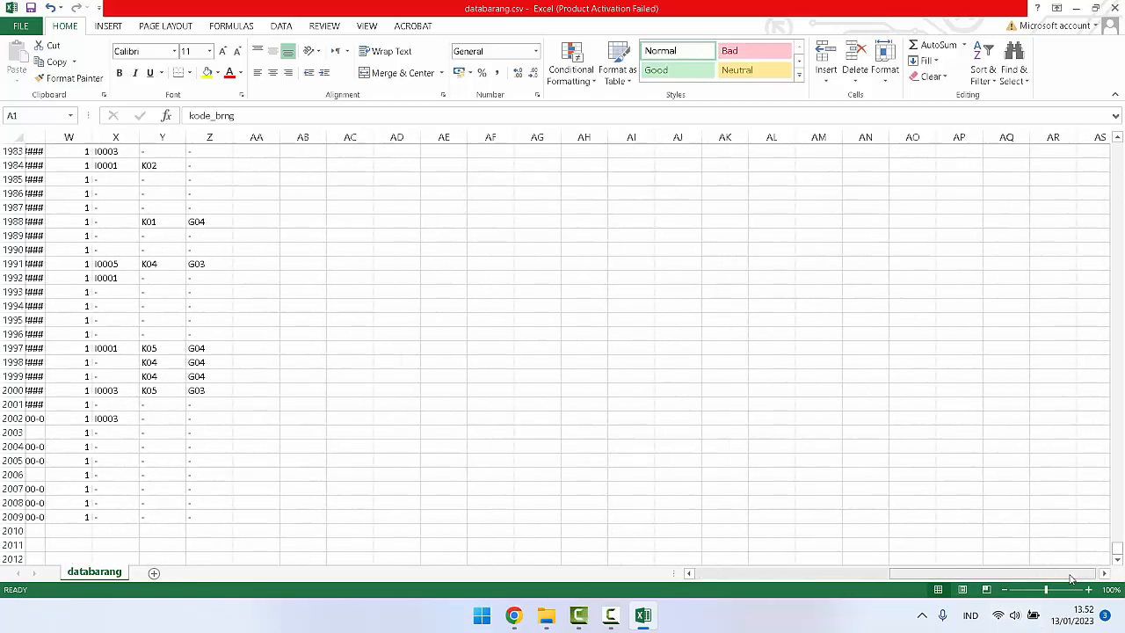
{"action": "left_click_drag", "start_coordinate": [1061, 577], "coordinate": [908, 590]}
{"action": "left_click_drag", "start_coordinate": [1117, 550], "coordinate": [1124, 147]}
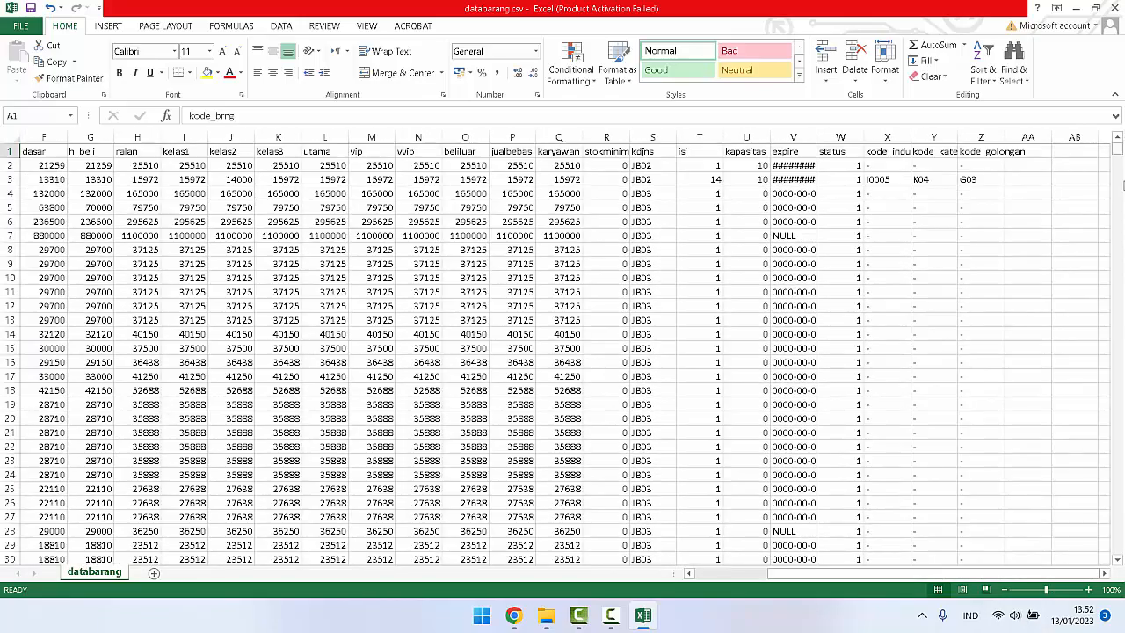
Step: Examine the header cells kode_golongan, kode_kategori, kode_industri, kdjns, kode_satbesar, kode_sat and letak_barang in databarang.csv
{"action": "left_click", "coordinate": [971, 152]}
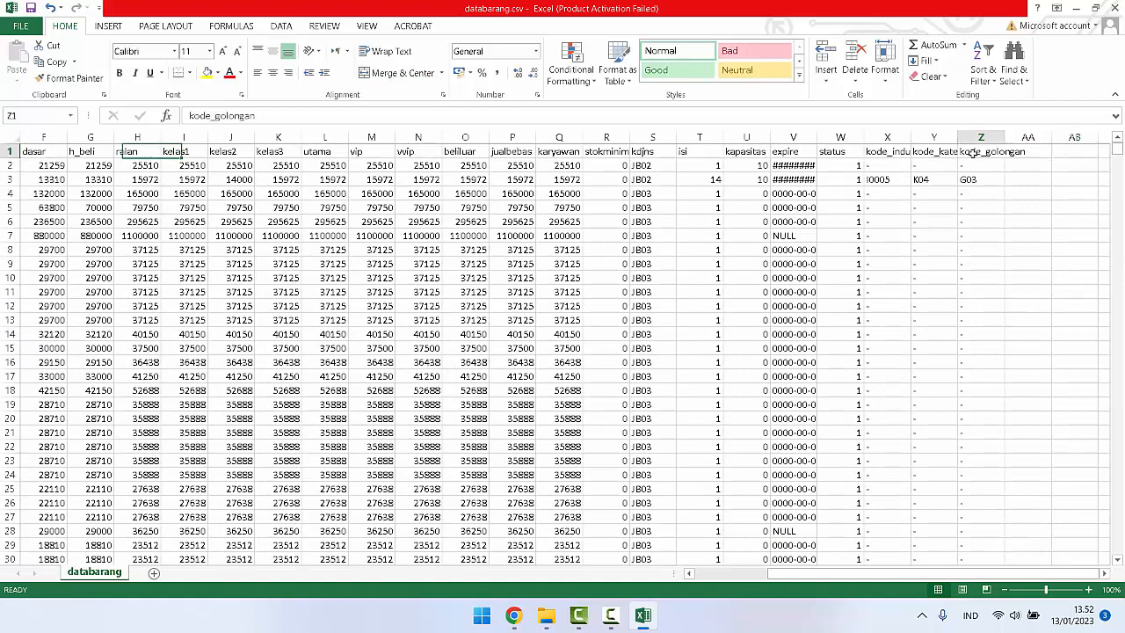
{"action": "left_click", "coordinate": [933, 152]}
{"action": "left_click", "coordinate": [894, 152]}
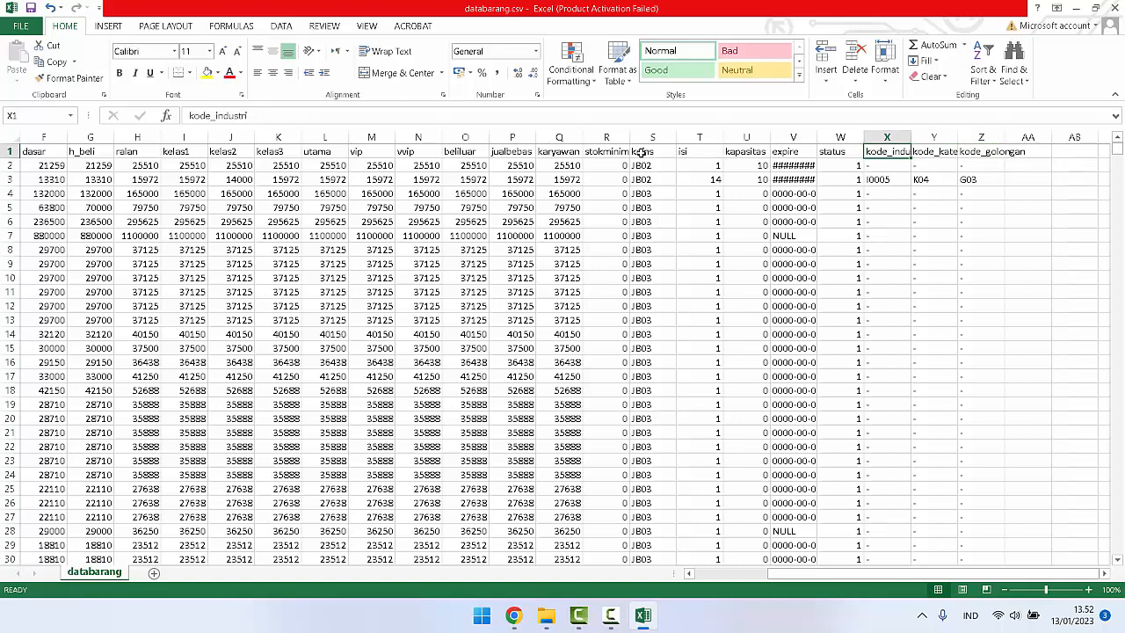
{"action": "left_click", "coordinate": [642, 153]}
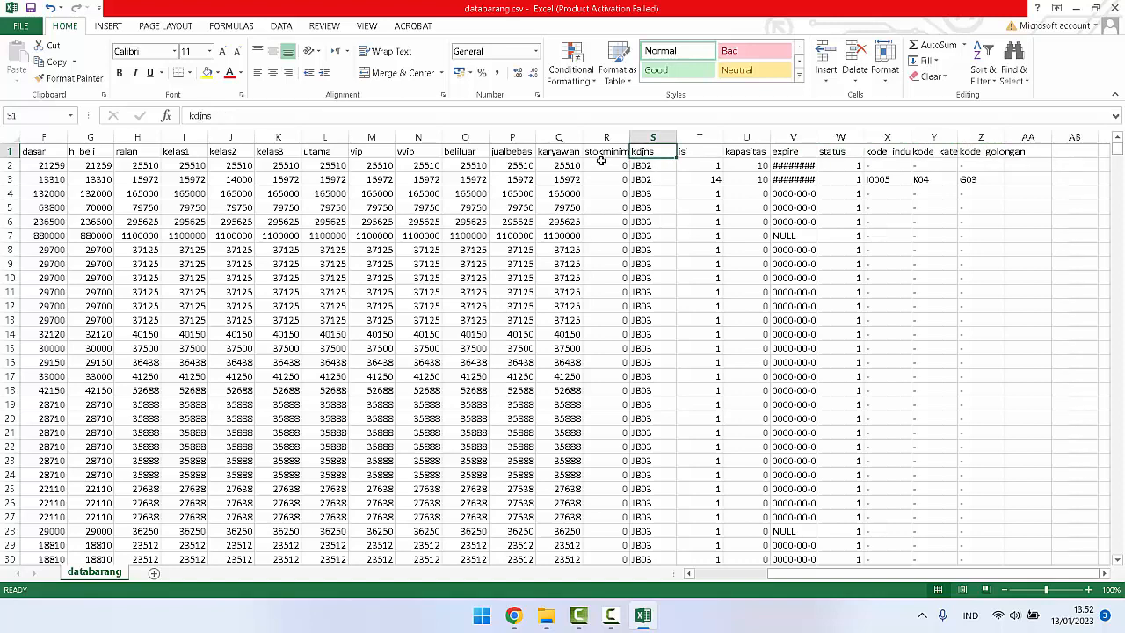
{"action": "left_click_drag", "start_coordinate": [786, 571], "coordinate": [699, 579]}
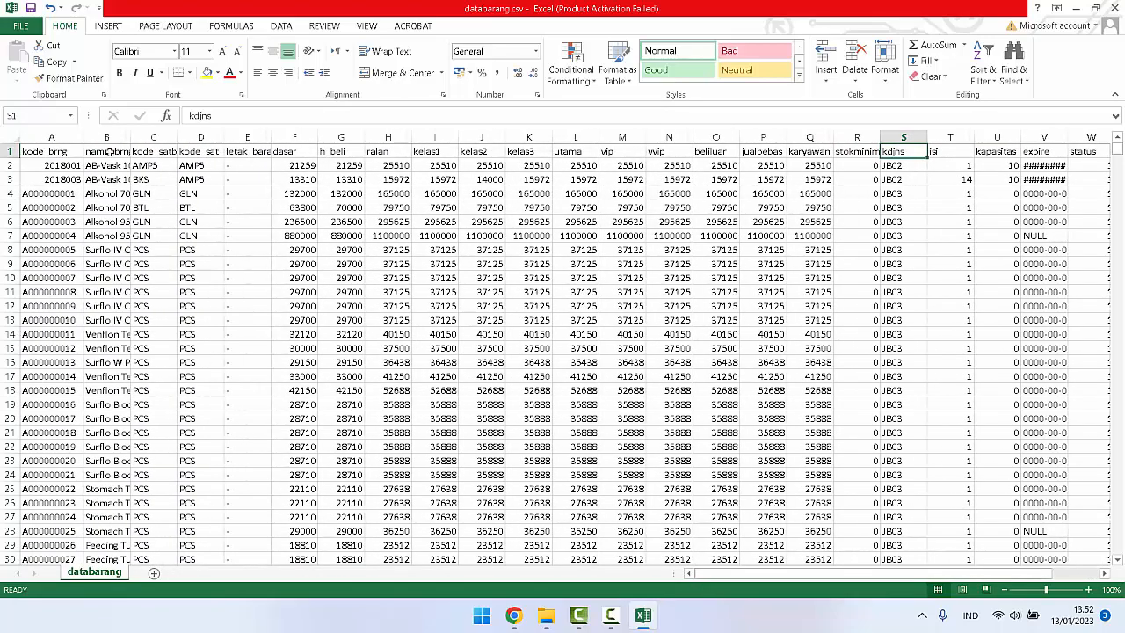
{"action": "left_click", "coordinate": [159, 153]}
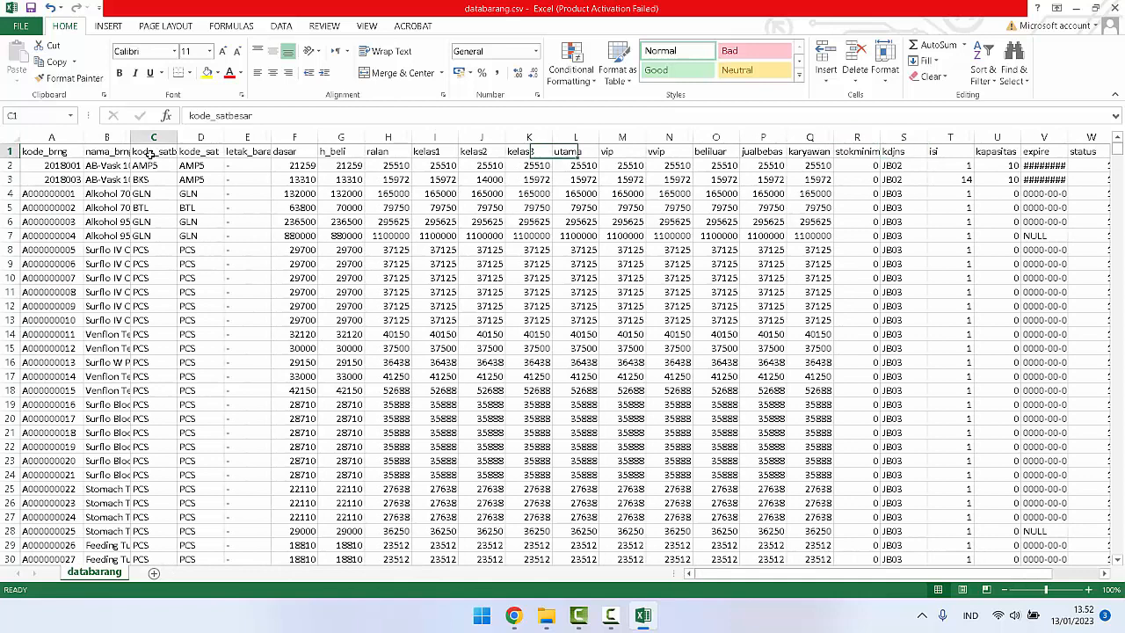
{"action": "left_click", "coordinate": [201, 154]}
{"action": "left_click", "coordinate": [241, 155]}
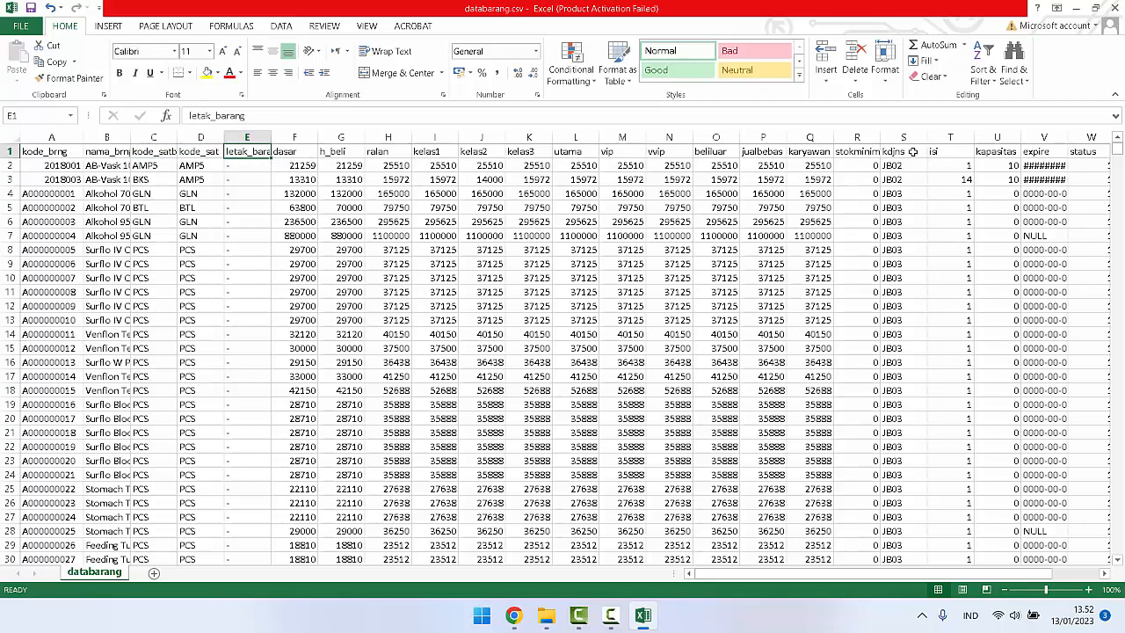
Step: Switch to mLITE in Chrome, open Data Barang from Master Data and review the fields of its entry form
{"action": "left_click", "coordinate": [514, 615]}
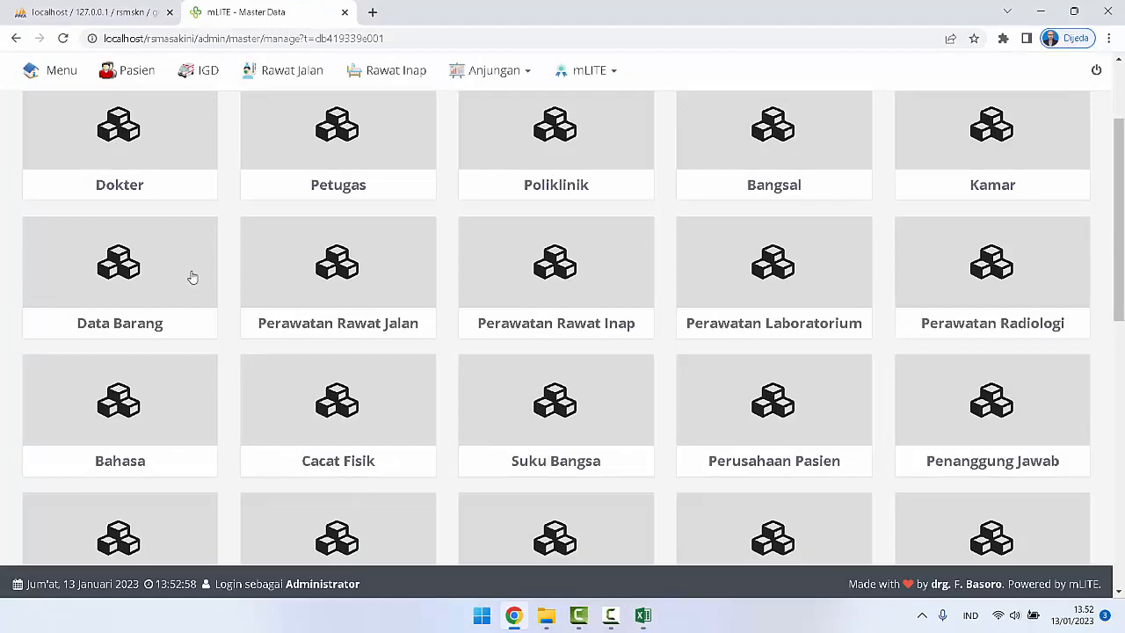
{"action": "left_click", "coordinate": [137, 286]}
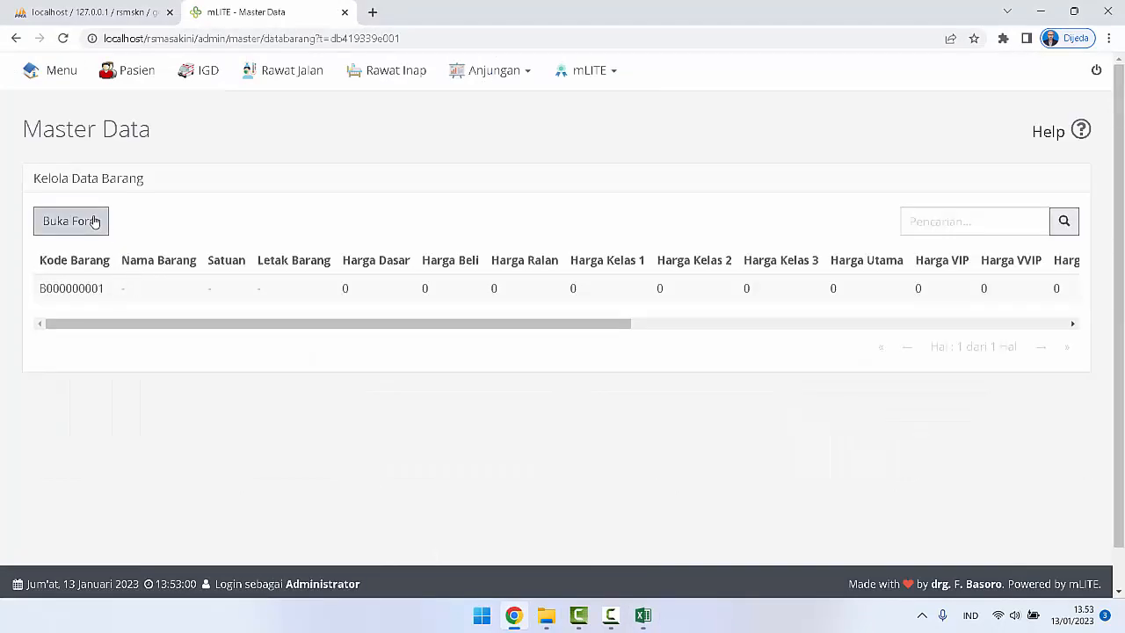
{"action": "left_click", "coordinate": [95, 221]}
{"action": "scroll", "coordinate": [374, 327], "scroll_direction": "down", "scroll_amount": 2}
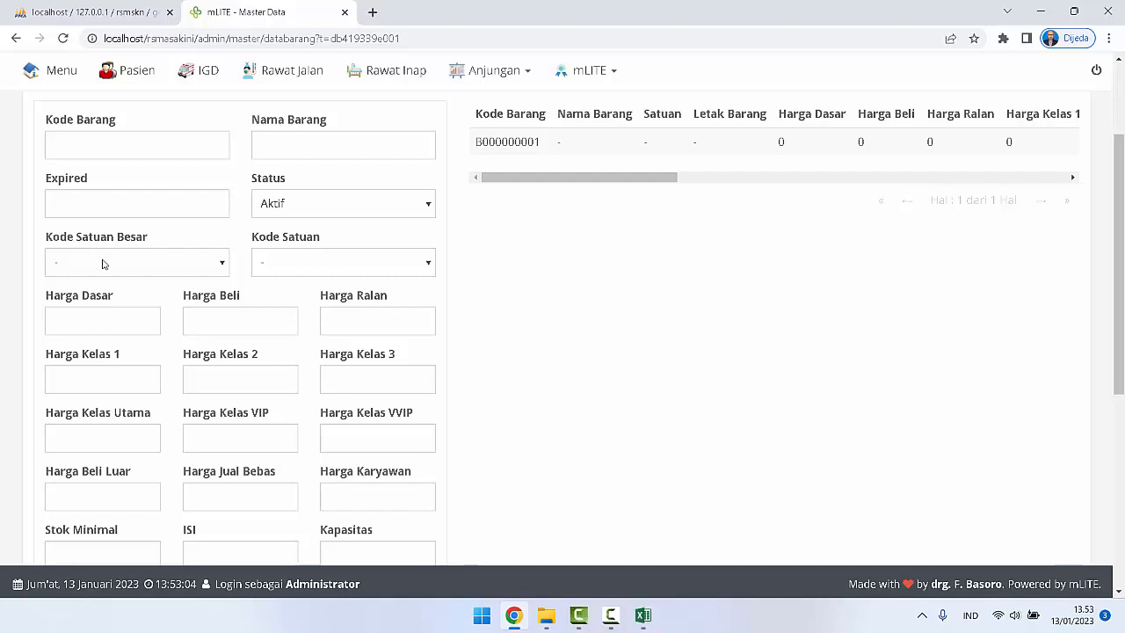
{"action": "scroll", "coordinate": [325, 300], "scroll_direction": "down", "scroll_amount": 2}
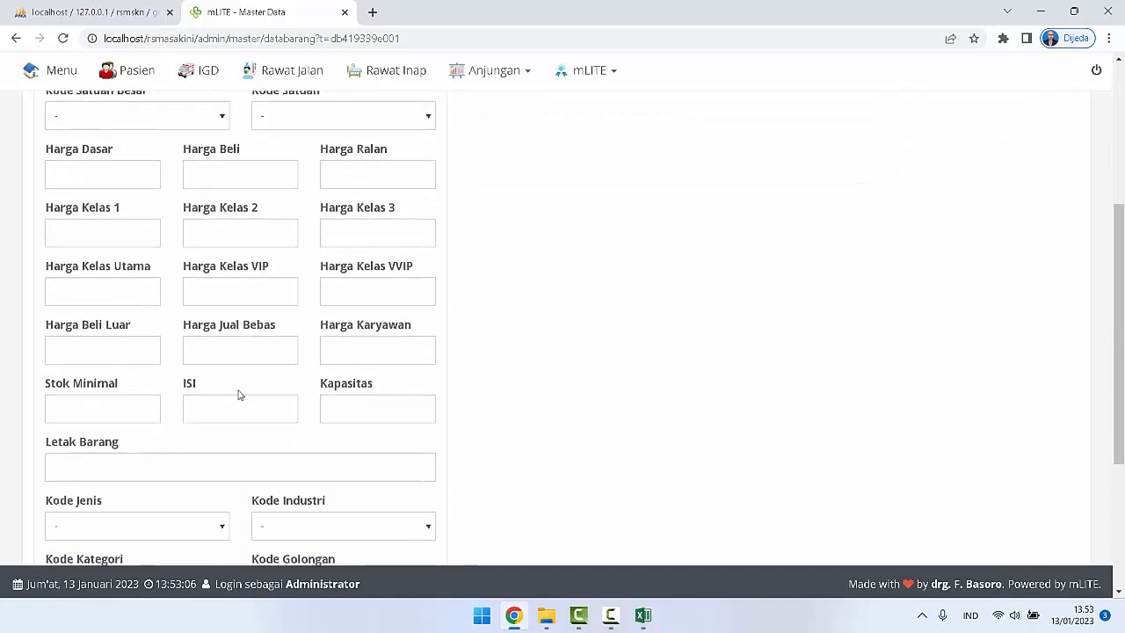
{"action": "scroll", "coordinate": [238, 395], "scroll_direction": "down", "scroll_amount": 2}
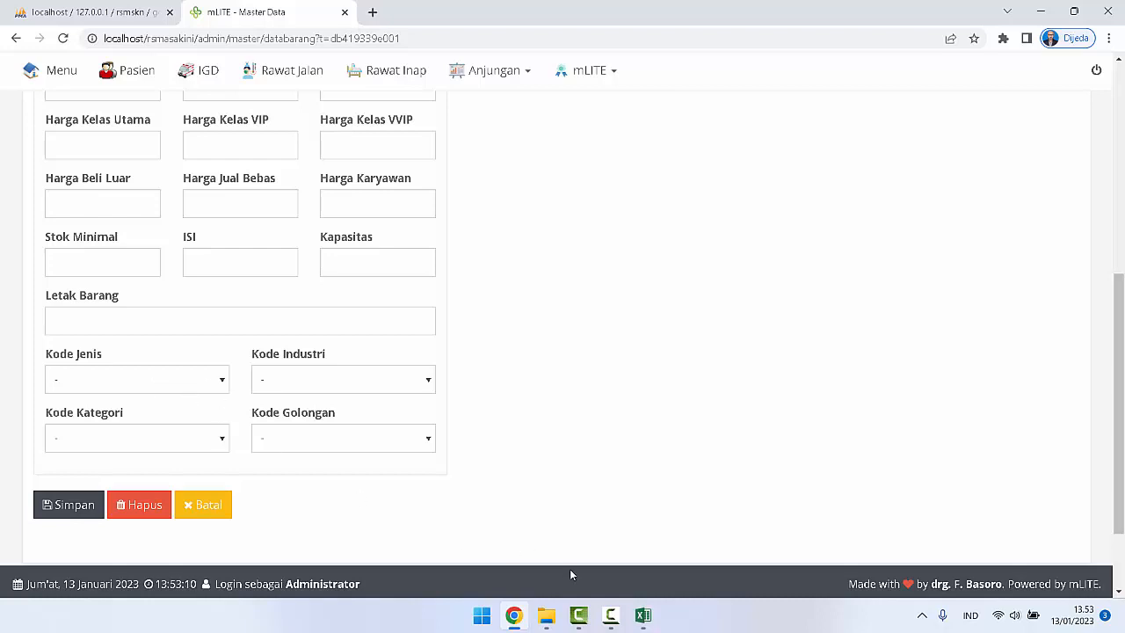
Step: Return to databarang.csv in Excel and inspect the kode_industri column, including the code in row 3
{"action": "left_click", "coordinate": [643, 615]}
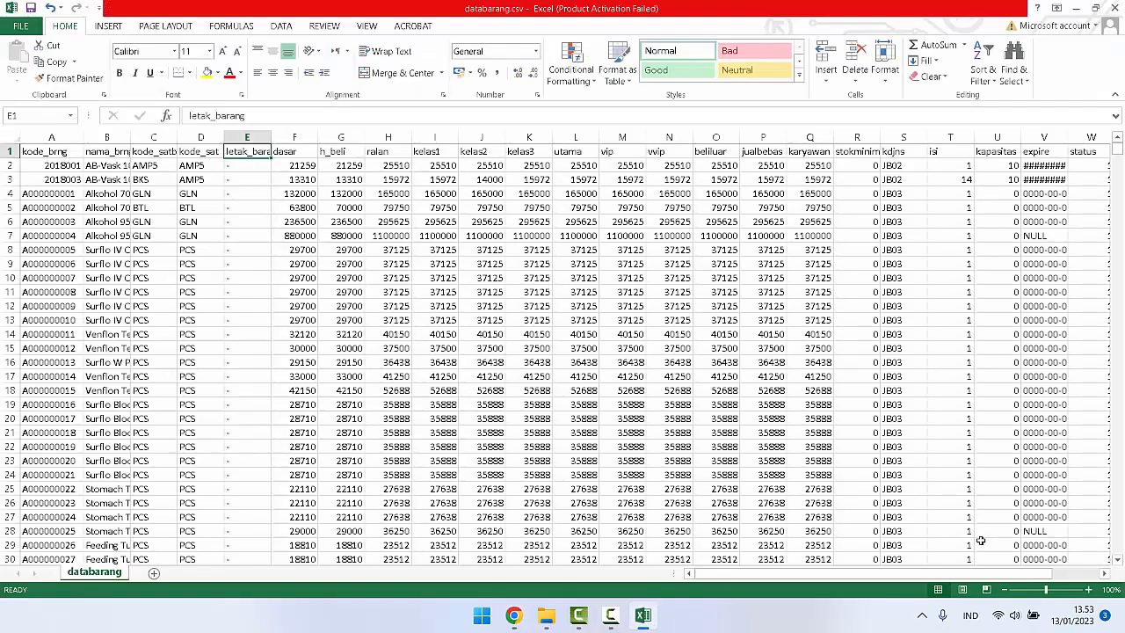
{"action": "left_click_drag", "start_coordinate": [1002, 574], "coordinate": [1086, 587]}
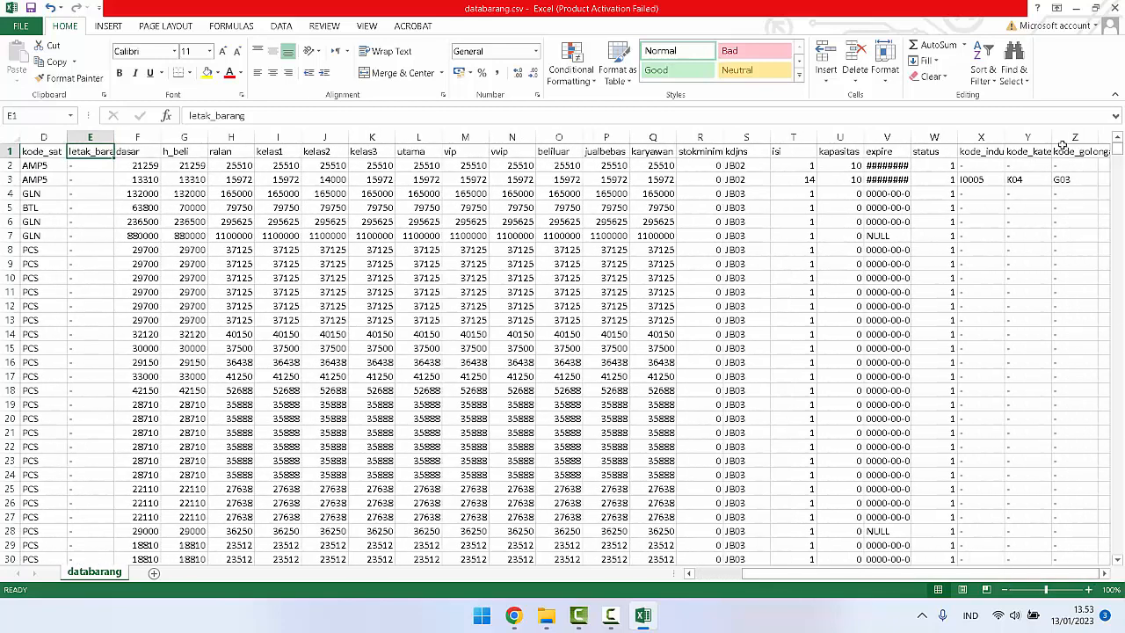
{"action": "left_click", "coordinate": [981, 152]}
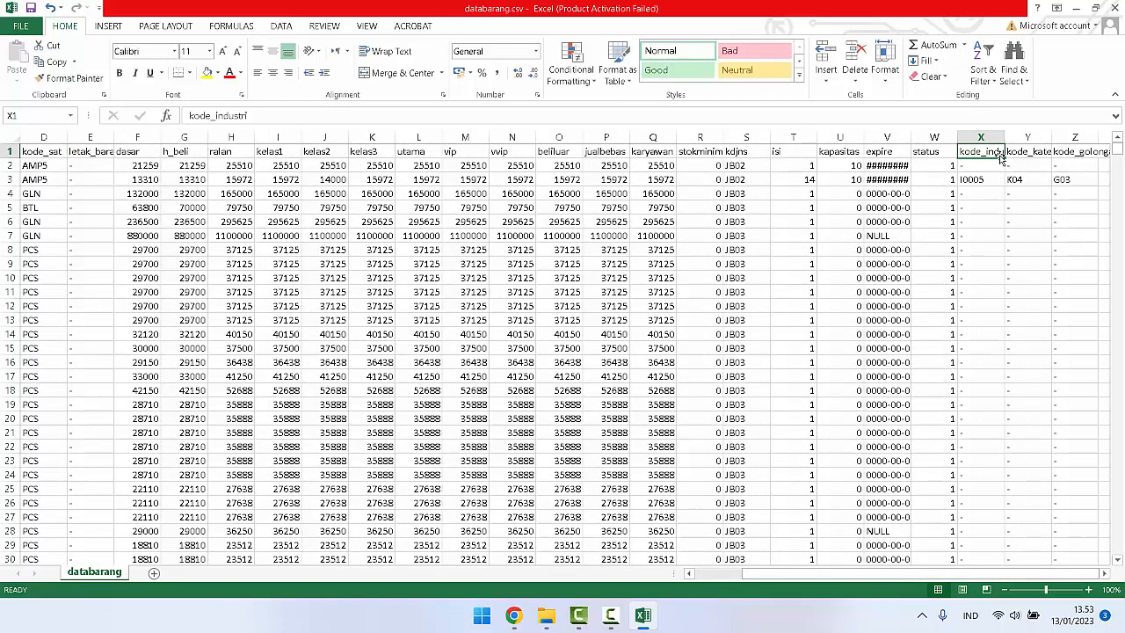
{"action": "scroll", "coordinate": [989, 236], "scroll_direction": "down", "scroll_amount": 15}
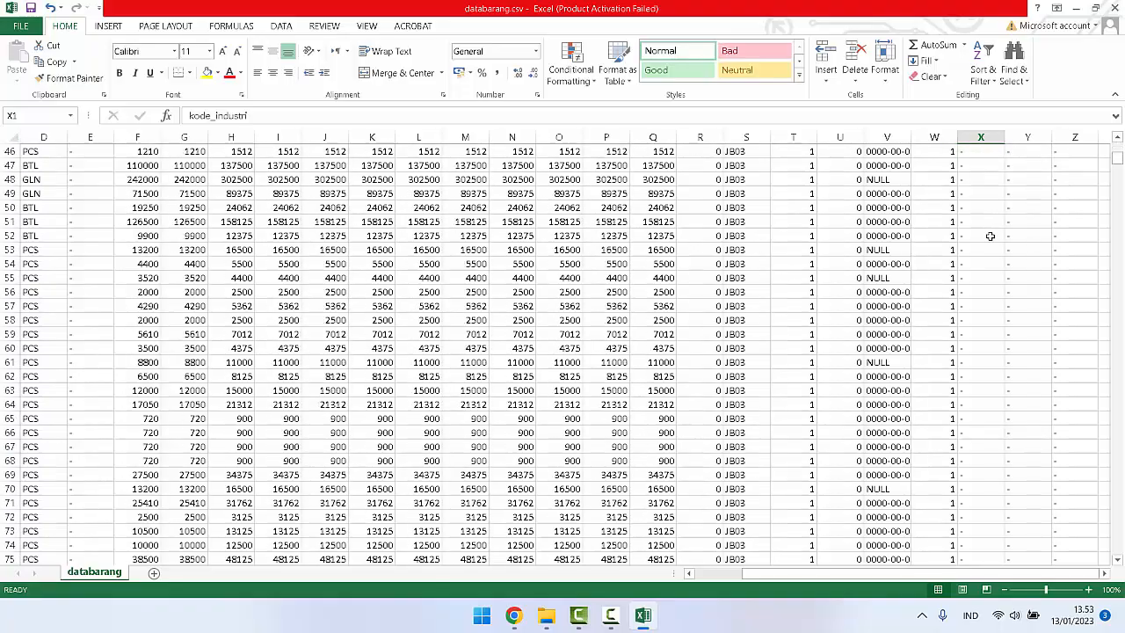
{"action": "scroll", "coordinate": [989, 236], "scroll_direction": "up", "scroll_amount": 15}
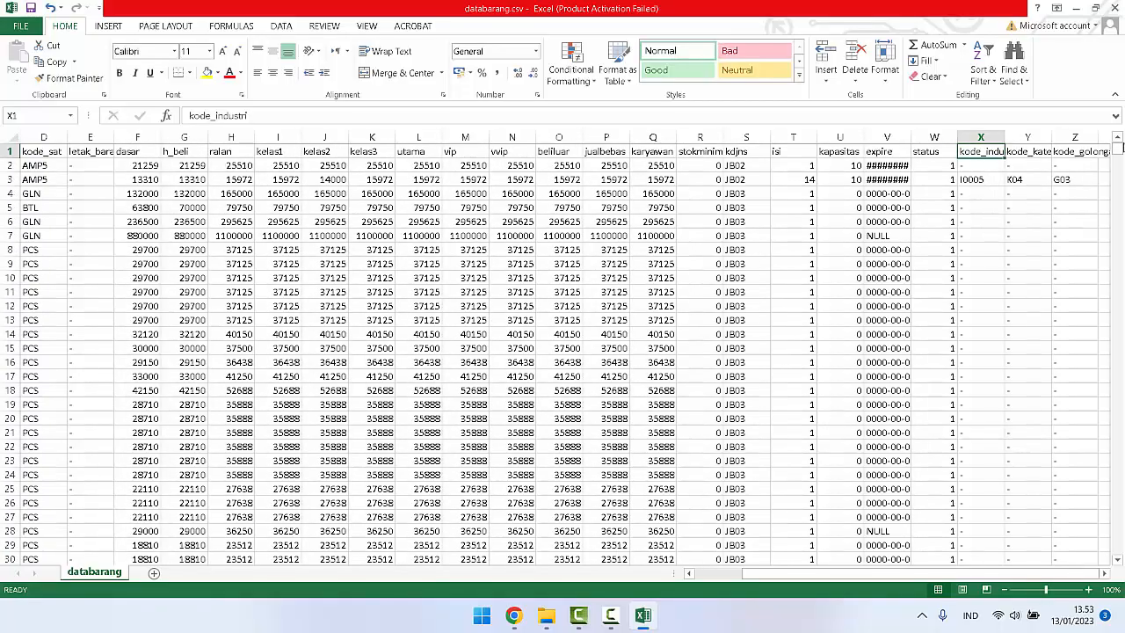
{"action": "mouse_move", "coordinate": [1118, 150]}
{"action": "left_mouse_down"}
{"action": "mouse_move", "coordinate": [1118, 552]}
{"action": "mouse_move", "coordinate": [1119, 140]}
{"action": "left_mouse_up"}
{"action": "left_click", "coordinate": [969, 185]}
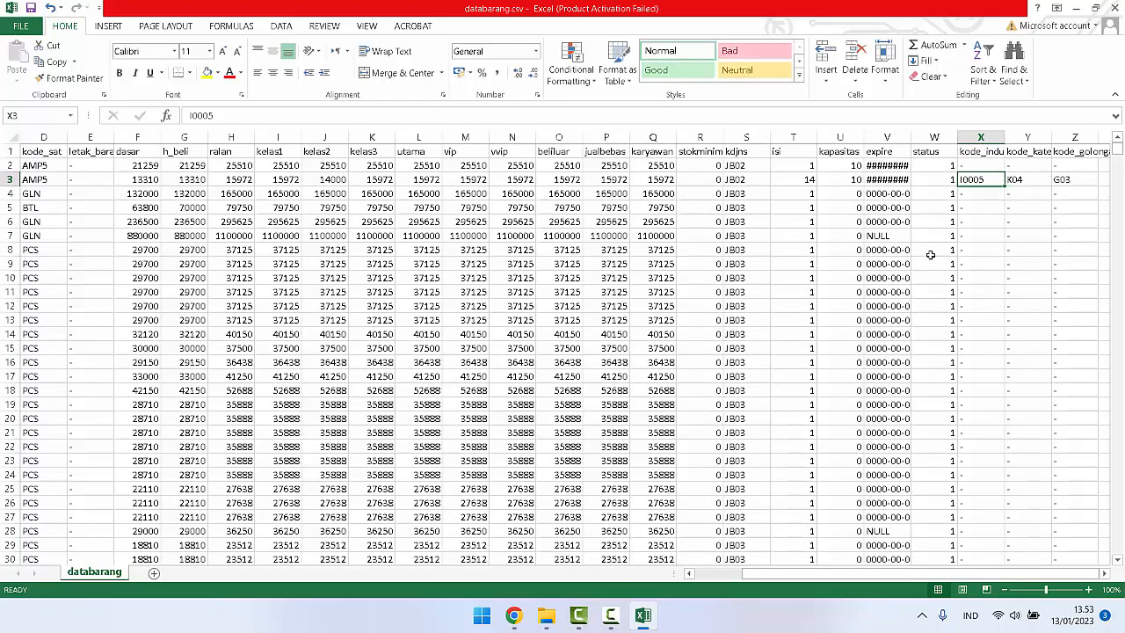
Step: Autofit the kode_industri and kode_kategori columns' widths and check their codes down to the last rows
{"action": "double_click", "coordinate": [1002, 140]}
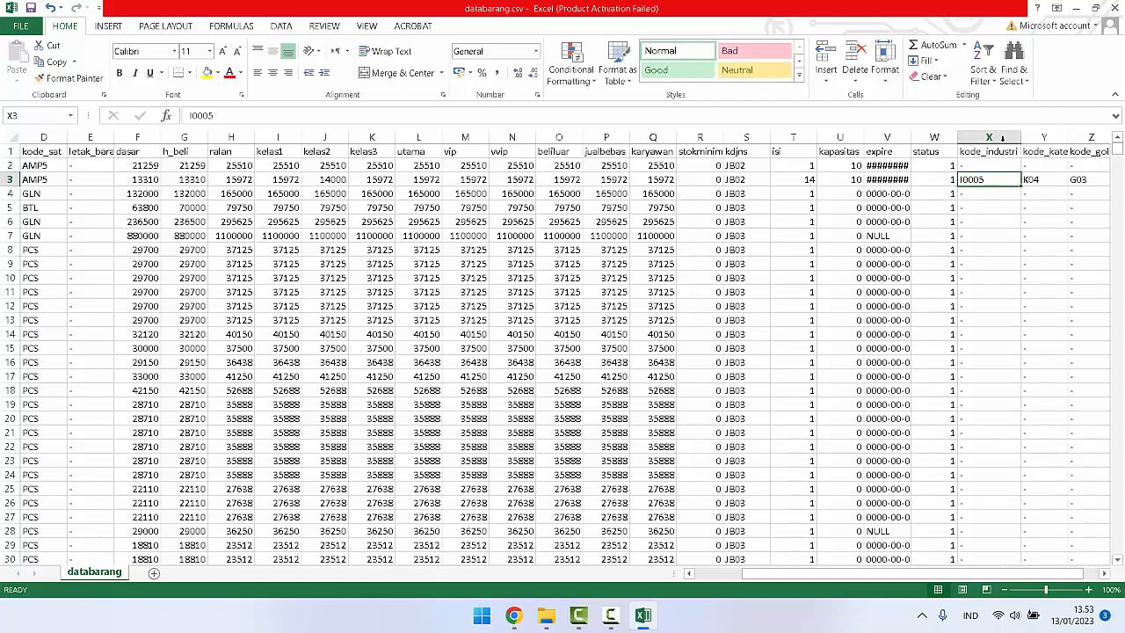
{"action": "double_click", "coordinate": [1068, 137]}
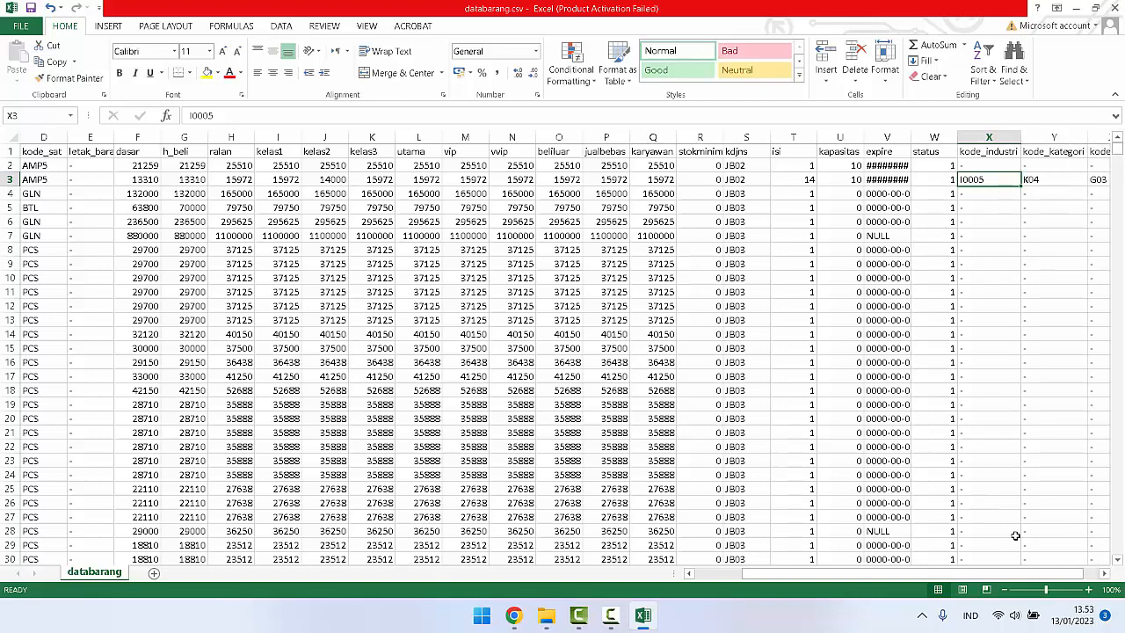
{"action": "scroll", "coordinate": [1015, 535], "scroll_direction": "down", "scroll_amount": 7}
{"action": "scroll", "coordinate": [1013, 529], "scroll_direction": "up", "scroll_amount": 7}
{"action": "left_click_drag", "start_coordinate": [1118, 154], "coordinate": [1121, 548]}
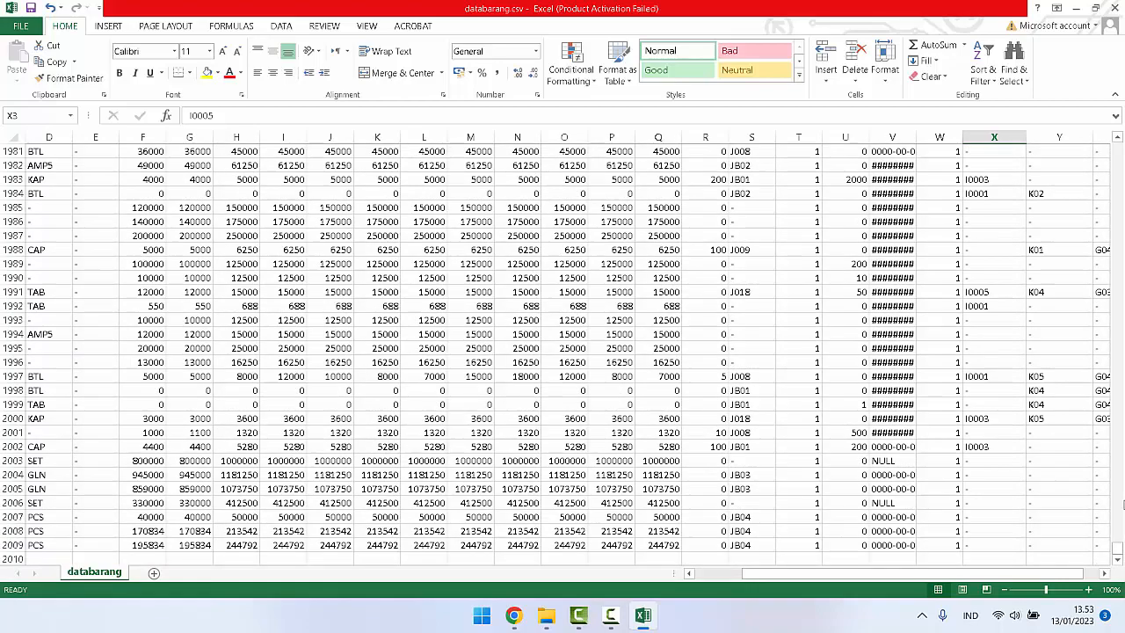
{"action": "scroll", "coordinate": [850, 362], "scroll_direction": "up", "scroll_amount": 20}
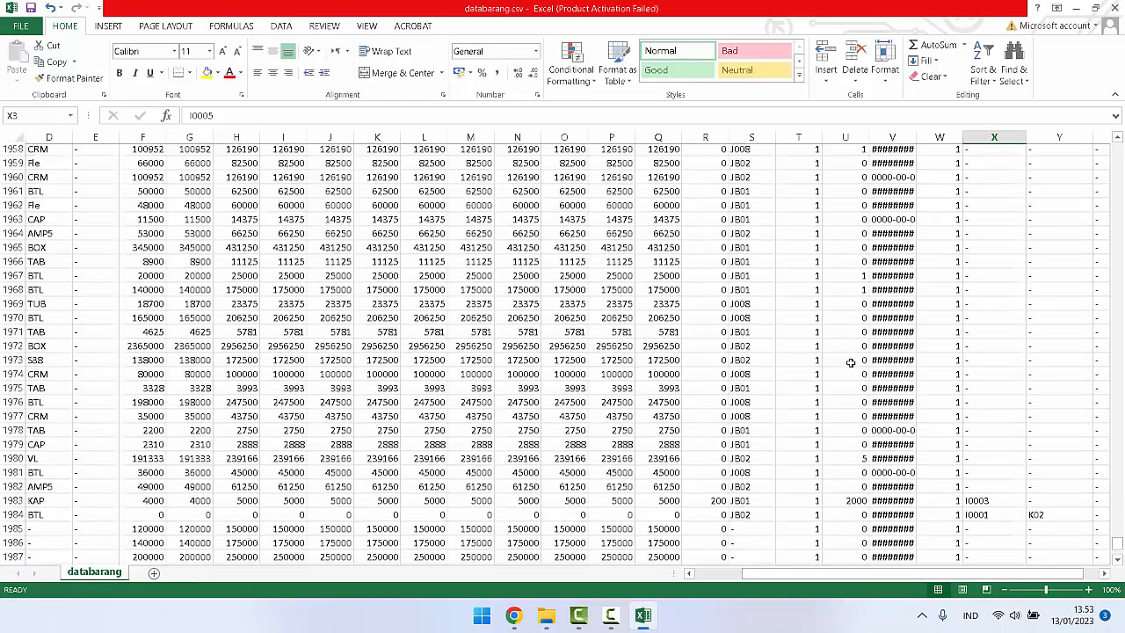
{"action": "left_click_drag", "start_coordinate": [1116, 523], "coordinate": [1114, 139]}
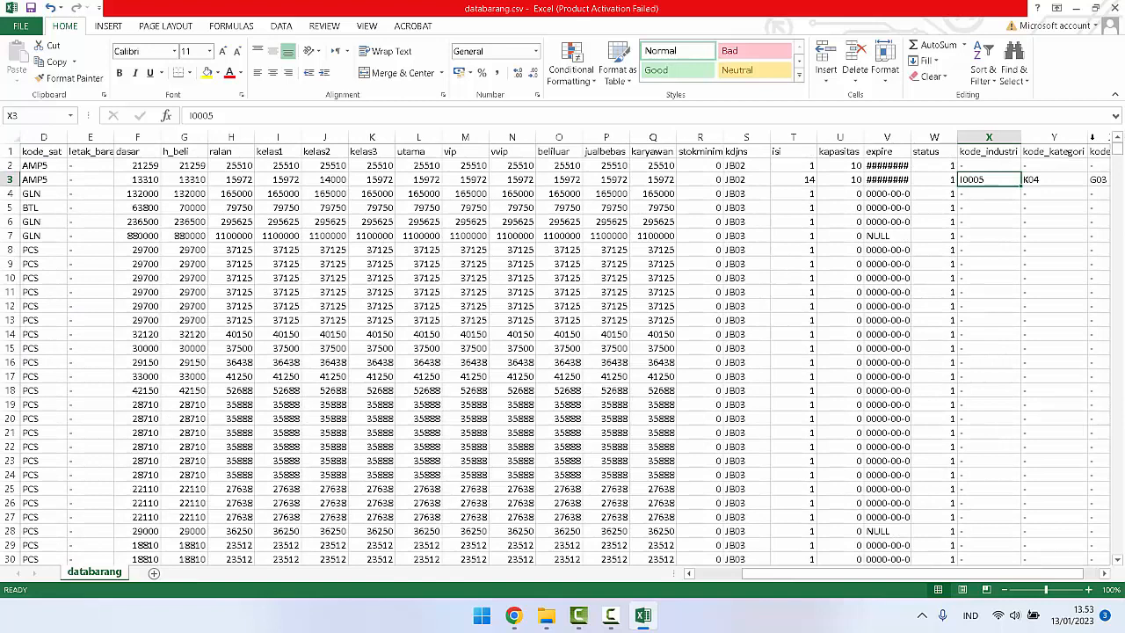
{"action": "left_click", "coordinate": [611, 615]}
{"action": "left_click", "coordinate": [1065, 553]}
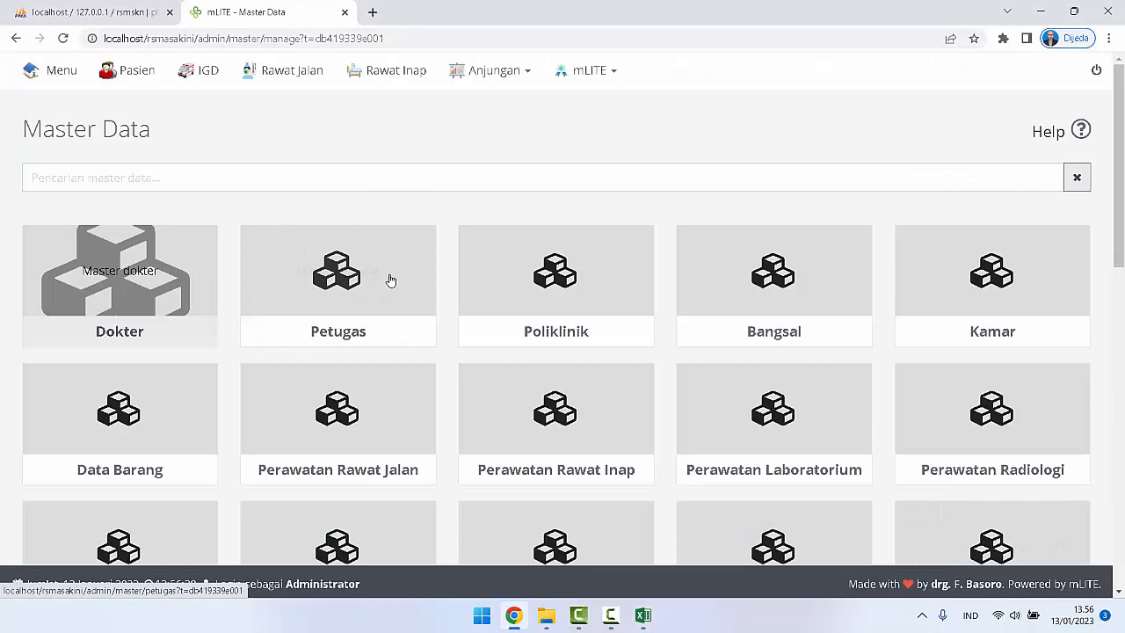
Step: Open the Data Barang entry form from mLITE's Master Data and check which Kode Industri options it offers
{"action": "scroll", "coordinate": [390, 279], "scroll_direction": "down", "scroll_amount": 2}
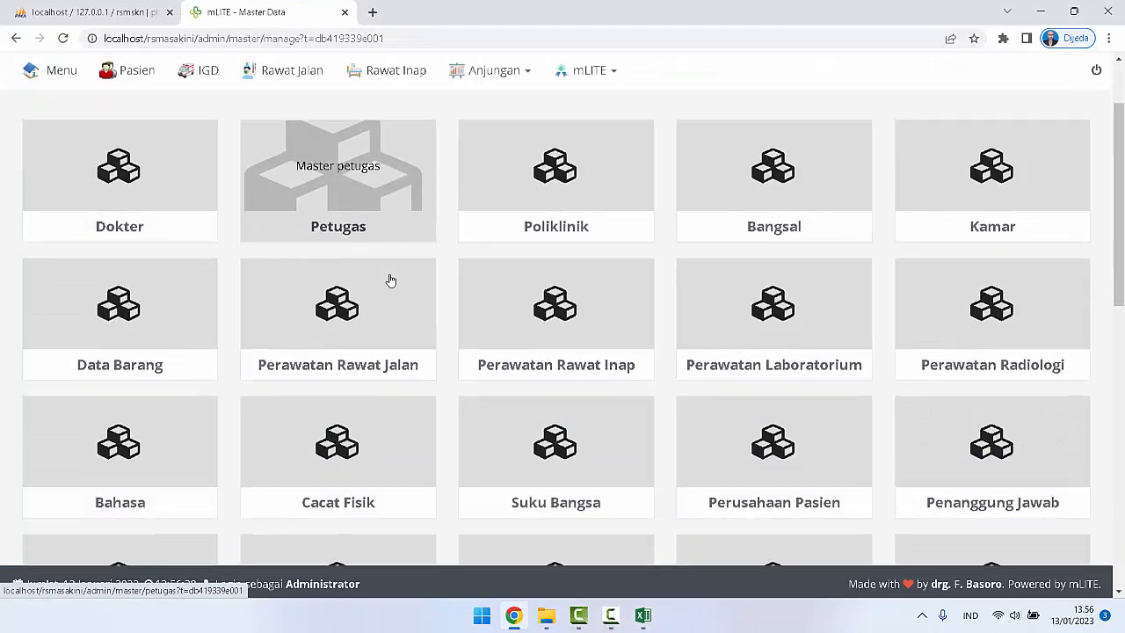
{"action": "left_click", "coordinate": [133, 284]}
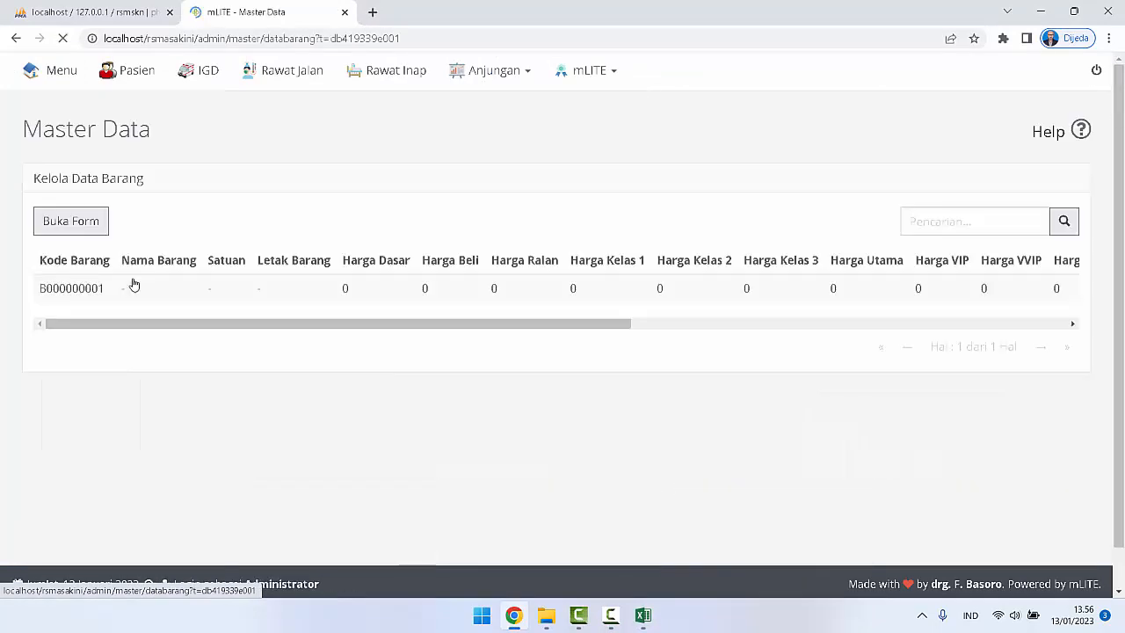
{"action": "left_click", "coordinate": [90, 225]}
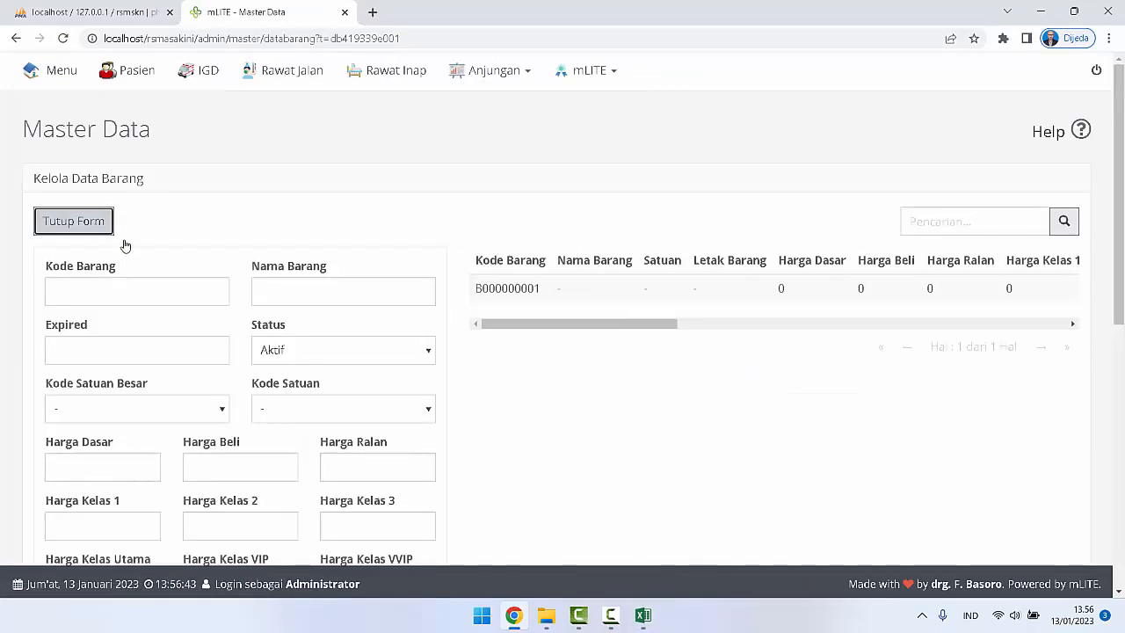
{"action": "scroll", "coordinate": [264, 341], "scroll_direction": "down", "scroll_amount": 4}
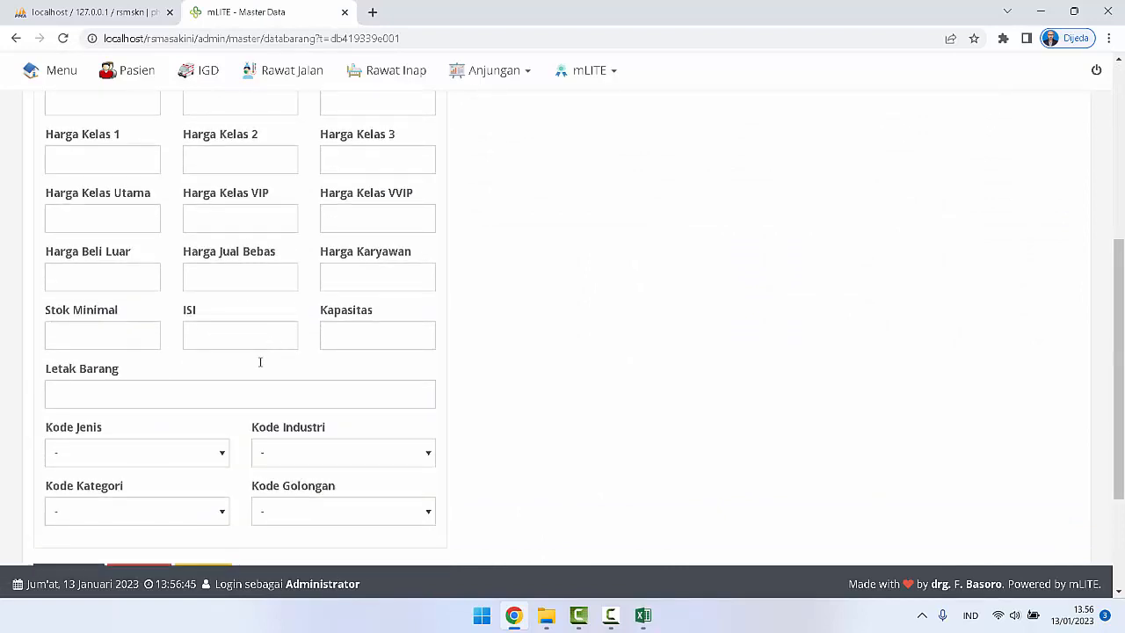
{"action": "left_click", "coordinate": [312, 463]}
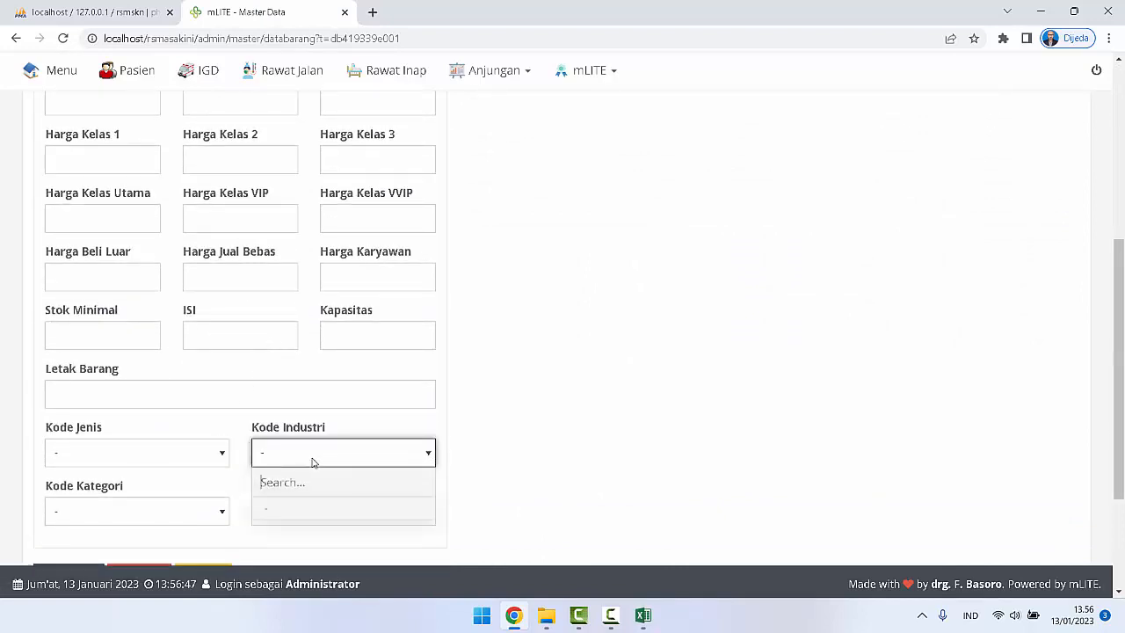
{"action": "left_click", "coordinate": [539, 359]}
{"action": "scroll", "coordinate": [539, 358], "scroll_direction": "up", "scroll_amount": 4}
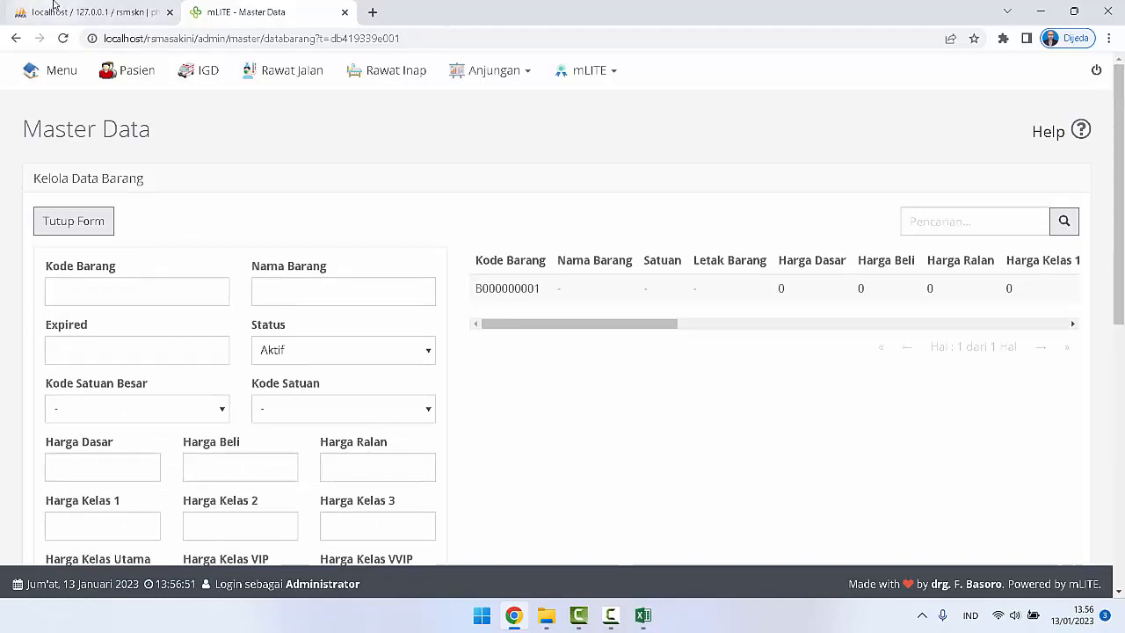
Step: Recheck the kode_industri column heading in Excel's databarang.csv and return to Chrome
{"action": "left_click", "coordinate": [645, 620]}
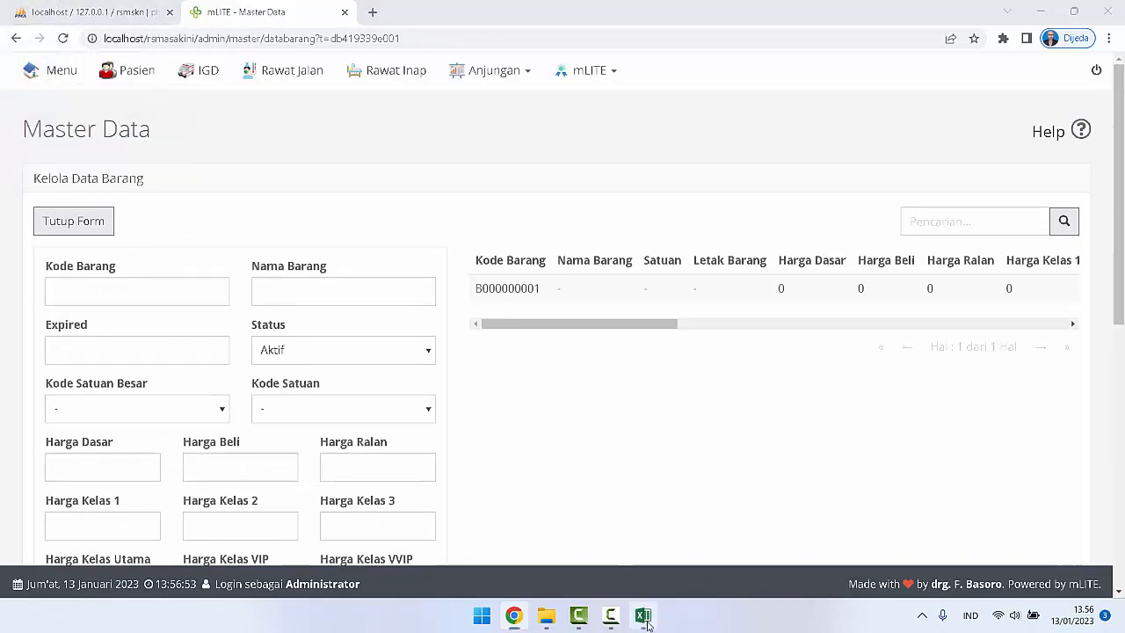
{"action": "left_click", "coordinate": [989, 153]}
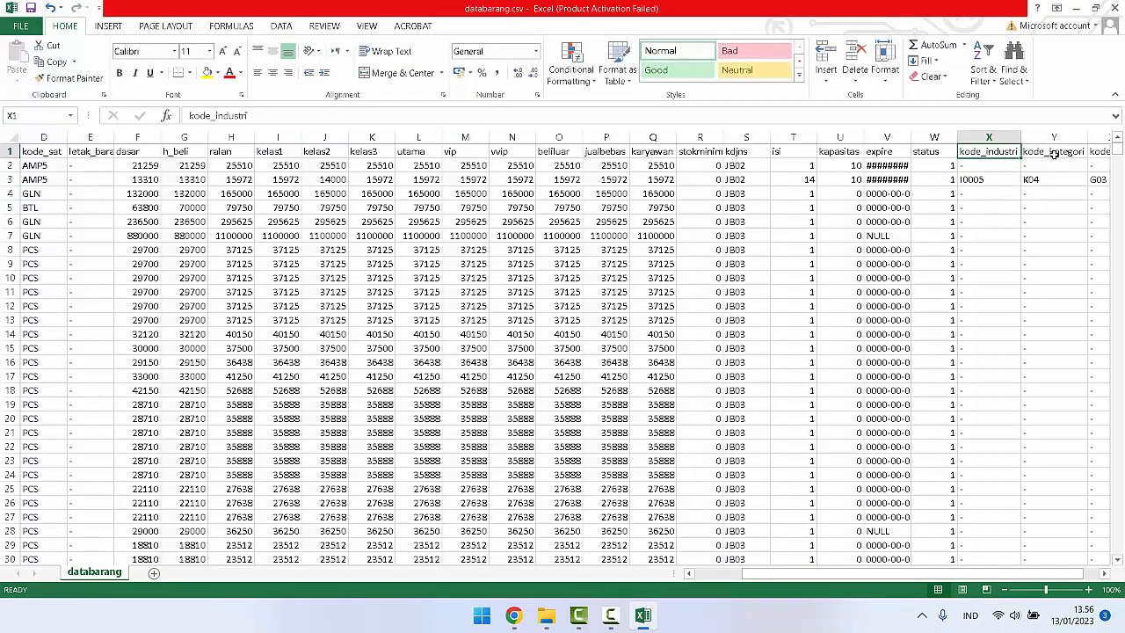
{"action": "left_click", "coordinate": [513, 615]}
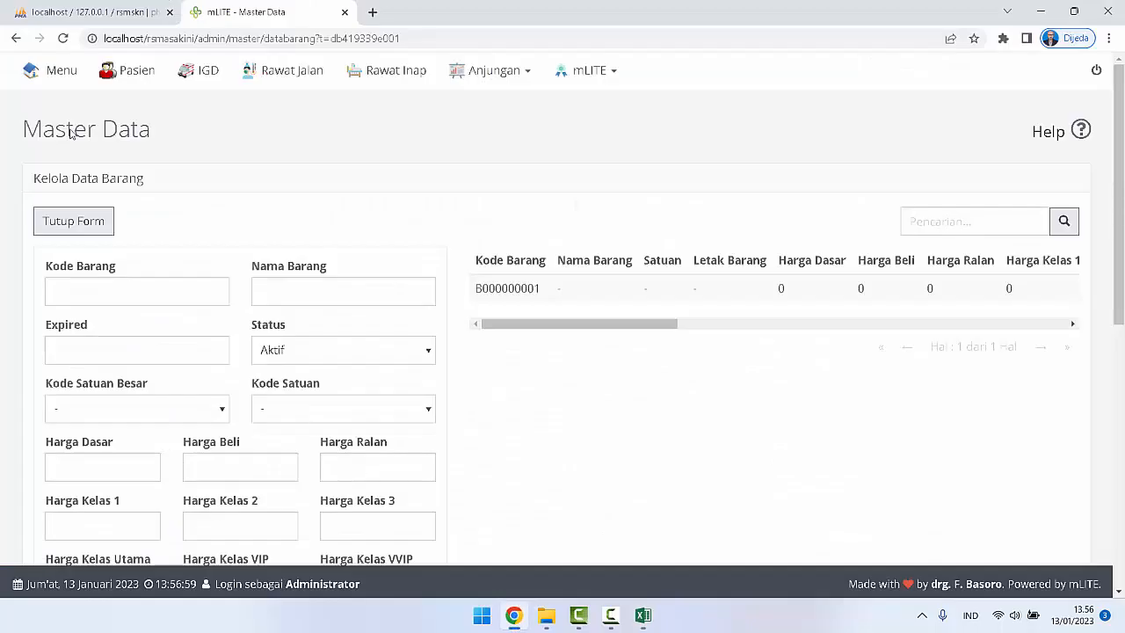
Step: Switch to phpMyAdmin, filter the rsmskn database's tables by "ind" and browse the industrifarmasi table
{"action": "left_click", "coordinate": [70, 12]}
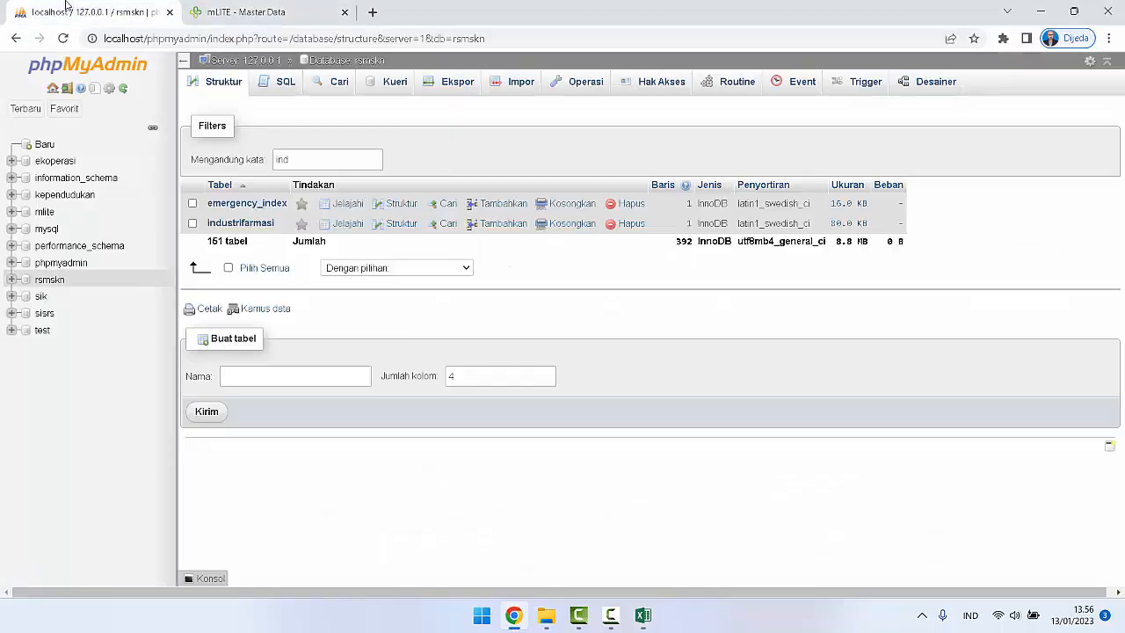
{"action": "left_click", "coordinate": [301, 159]}
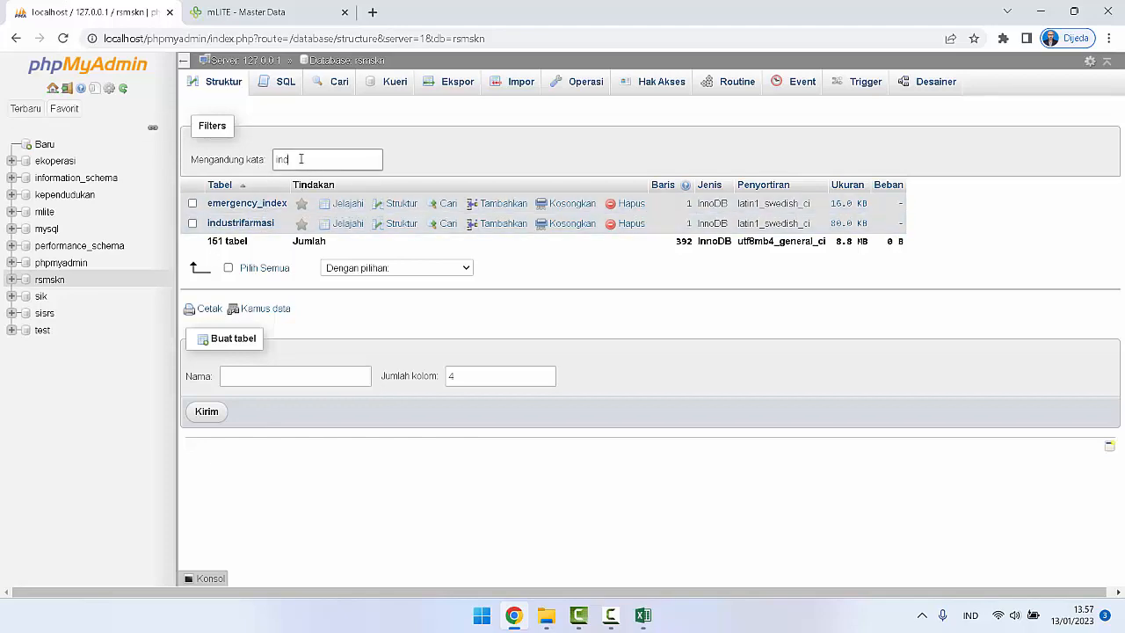
{"action": "key", "text": "BackSpace"}
{"action": "key", "text": "BackSpace"}
{"action": "key", "text": "BackSpace"}
{"action": "type", "text": "ind"}
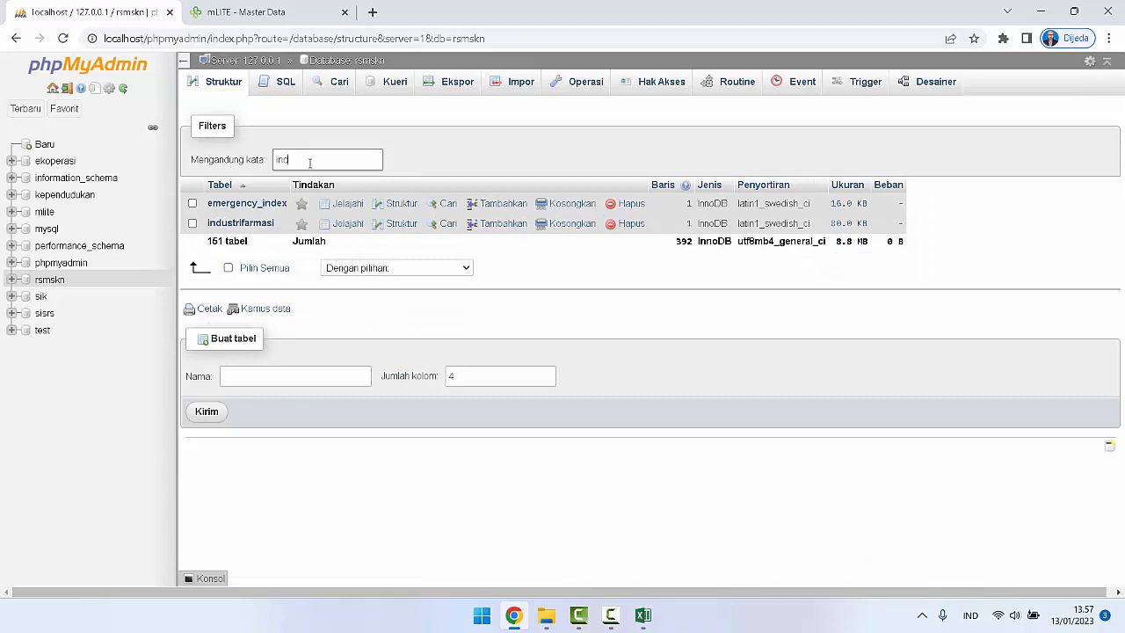
{"action": "left_click", "coordinate": [251, 225]}
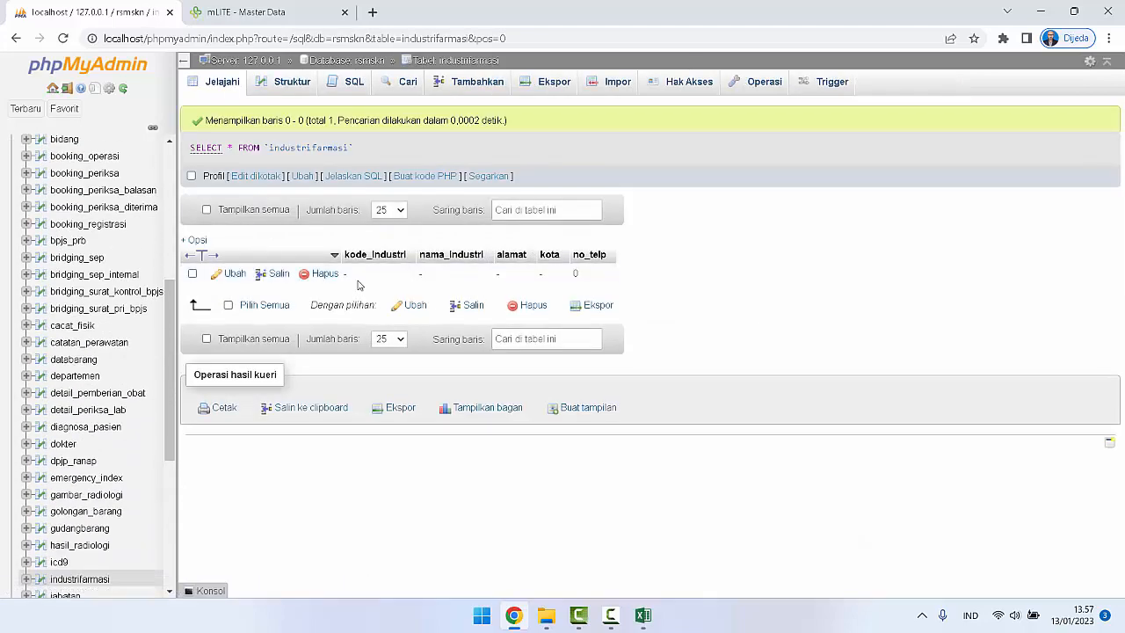
Step: Return to mLITE, open Industri Farmasi from Master Data, review its entry form's fields and close the form
{"action": "left_click", "coordinate": [252, 7]}
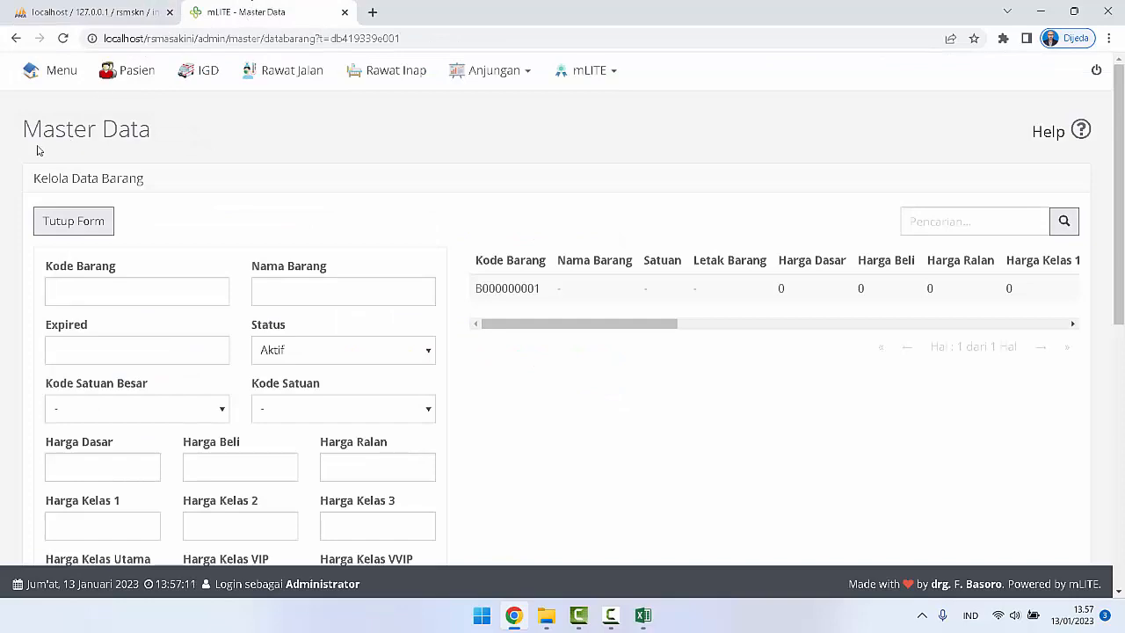
{"action": "left_click", "coordinate": [79, 136]}
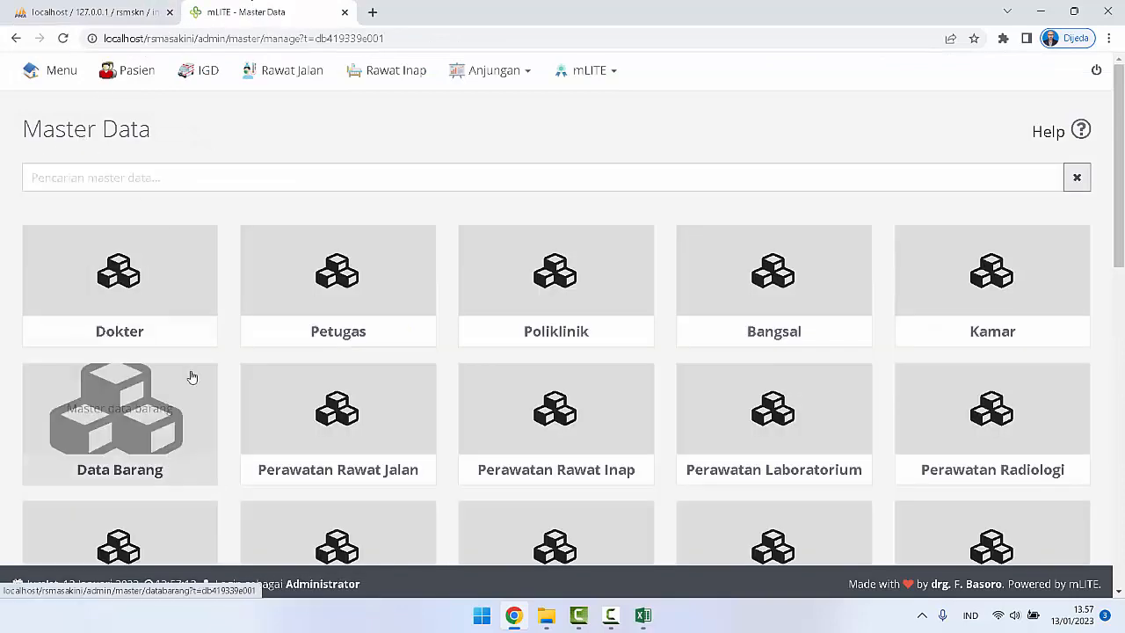
{"action": "scroll", "coordinate": [190, 375], "scroll_direction": "down", "scroll_amount": 3}
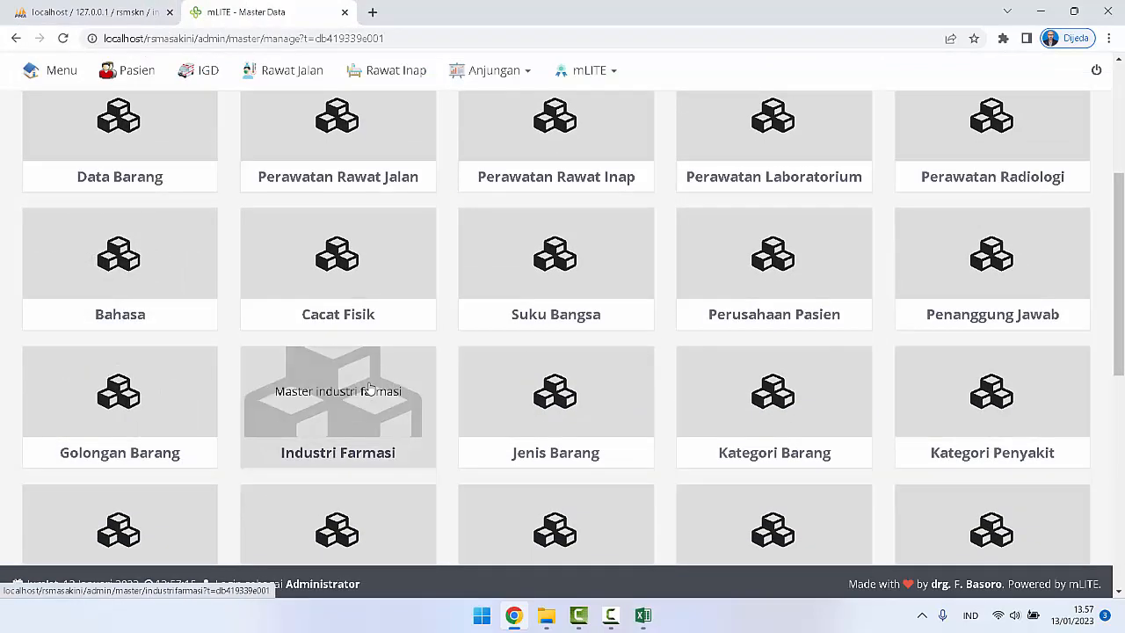
{"action": "left_click", "coordinate": [369, 387]}
{"action": "left_click", "coordinate": [54, 227]}
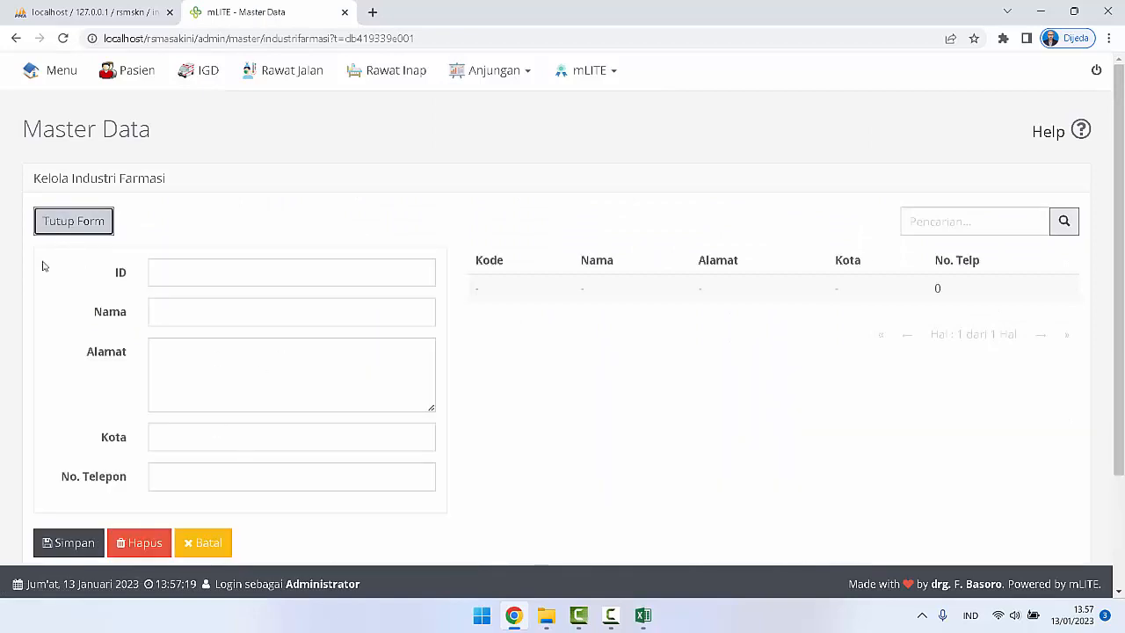
{"action": "left_click", "coordinate": [65, 221]}
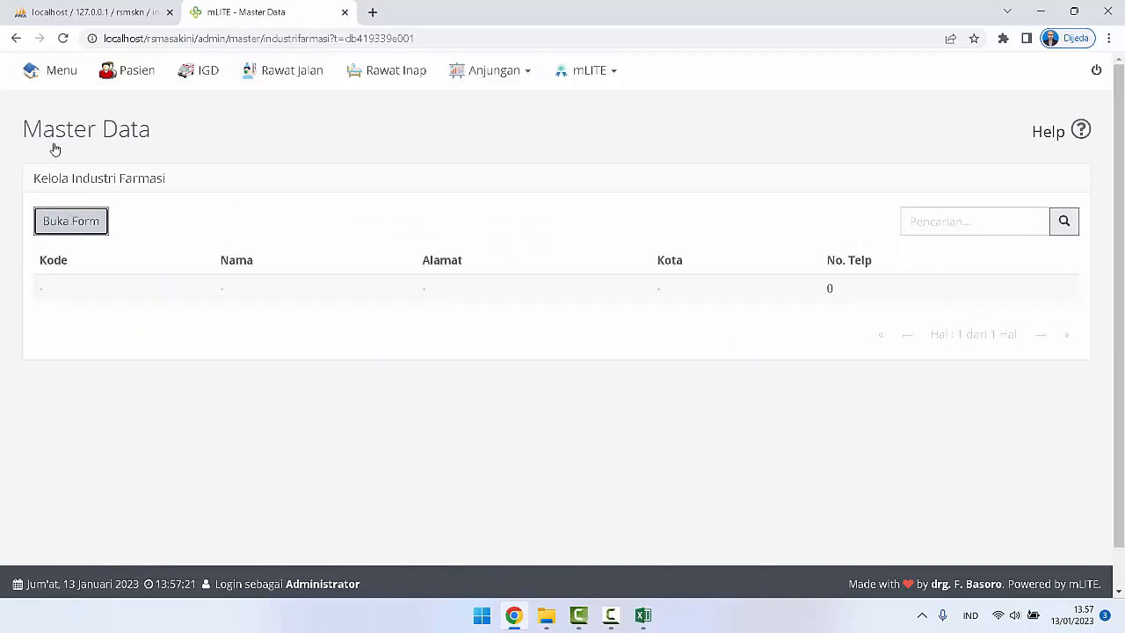
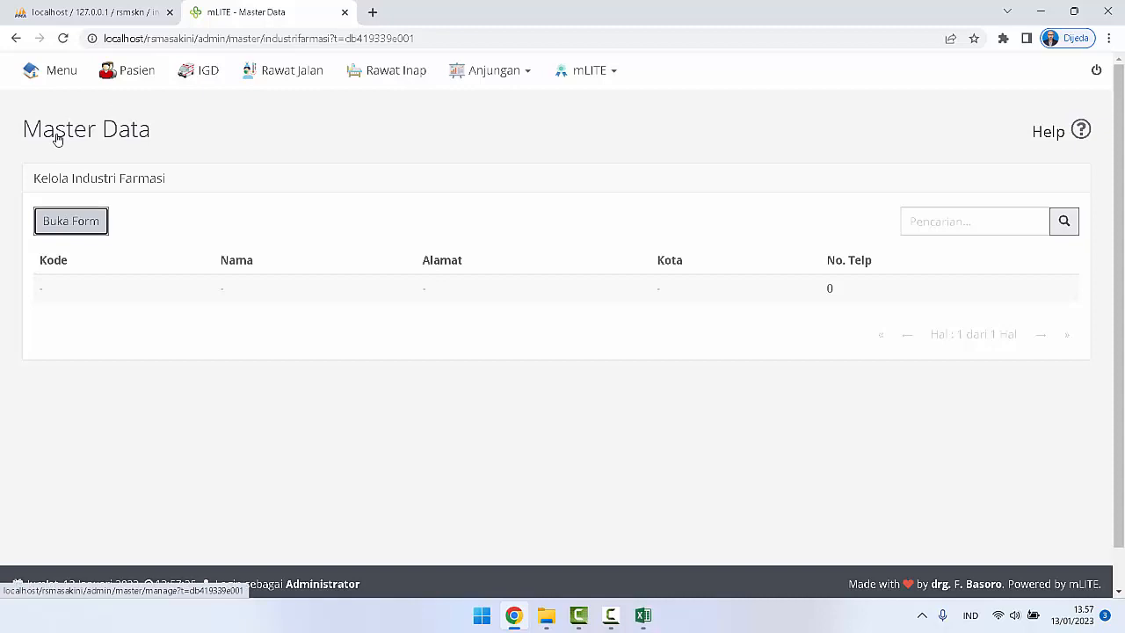
Step: Switch to File Explorer's Data Barang folder and open industrifarmasi.csv in Excel
{"action": "left_click", "coordinate": [546, 621]}
{"action": "left_click", "coordinate": [587, 568]}
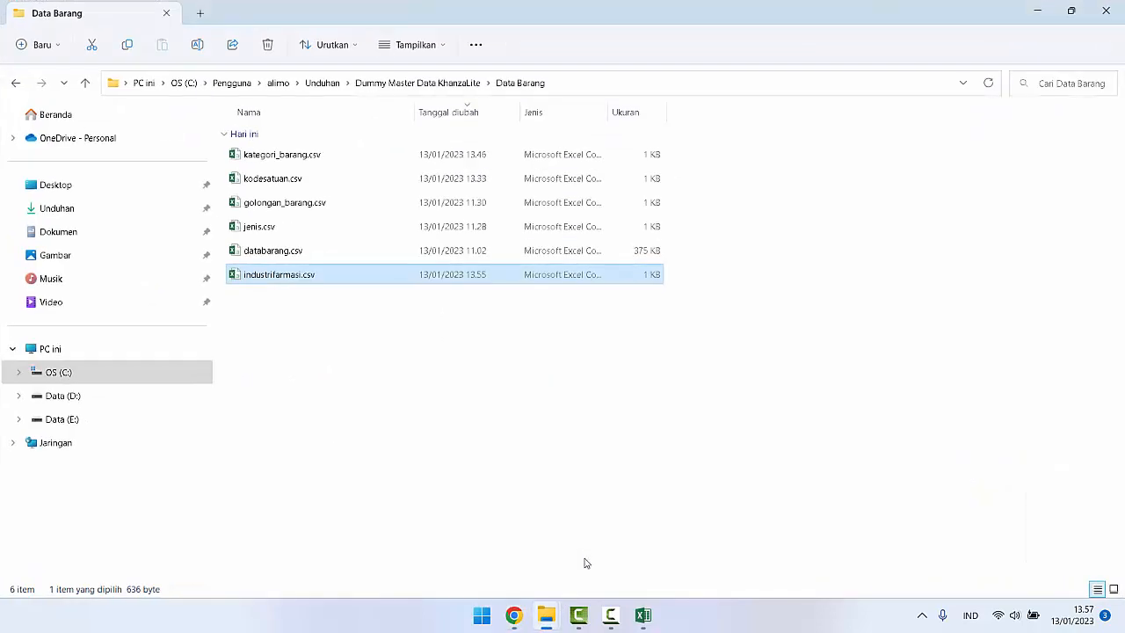
{"action": "double_click", "coordinate": [289, 274]}
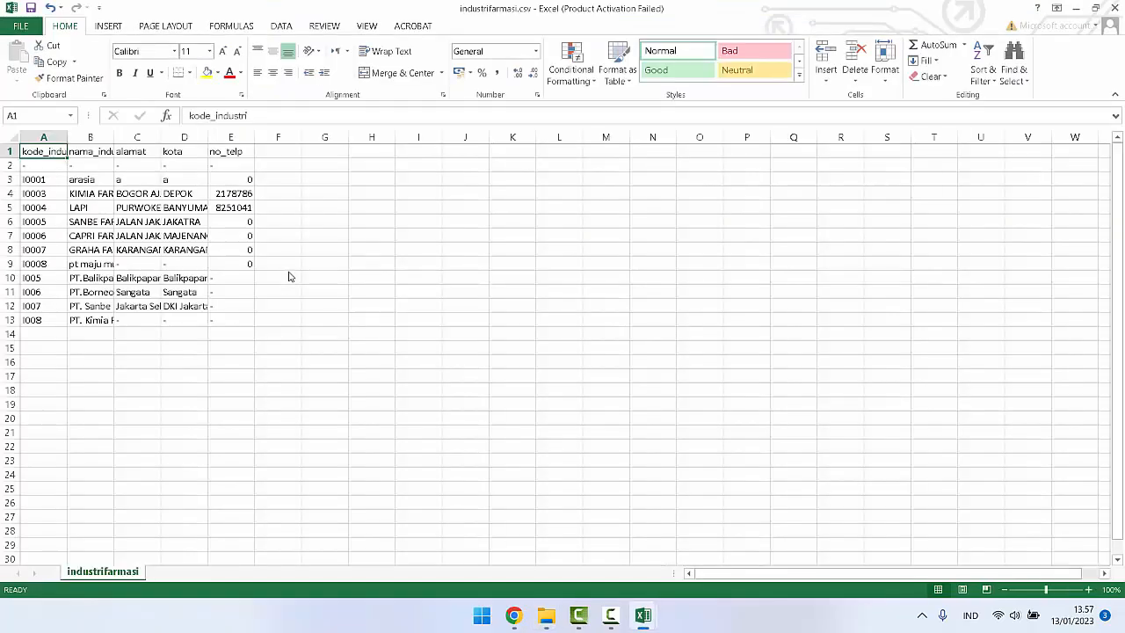
Step: Delete the column-heading row and the dash placeholder row, rows 1 and 2, from industrifarmasi.csv
{"action": "left_click_drag", "start_coordinate": [43, 155], "coordinate": [39, 164]}
{"action": "right_click", "coordinate": [42, 165]}
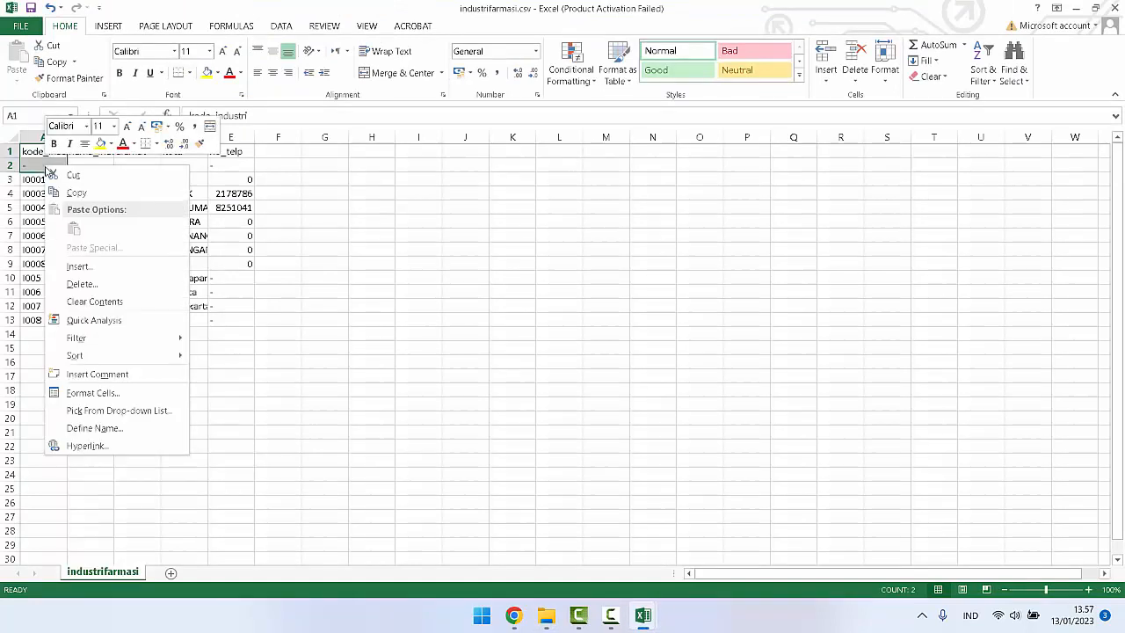
{"action": "left_click", "coordinate": [81, 284]}
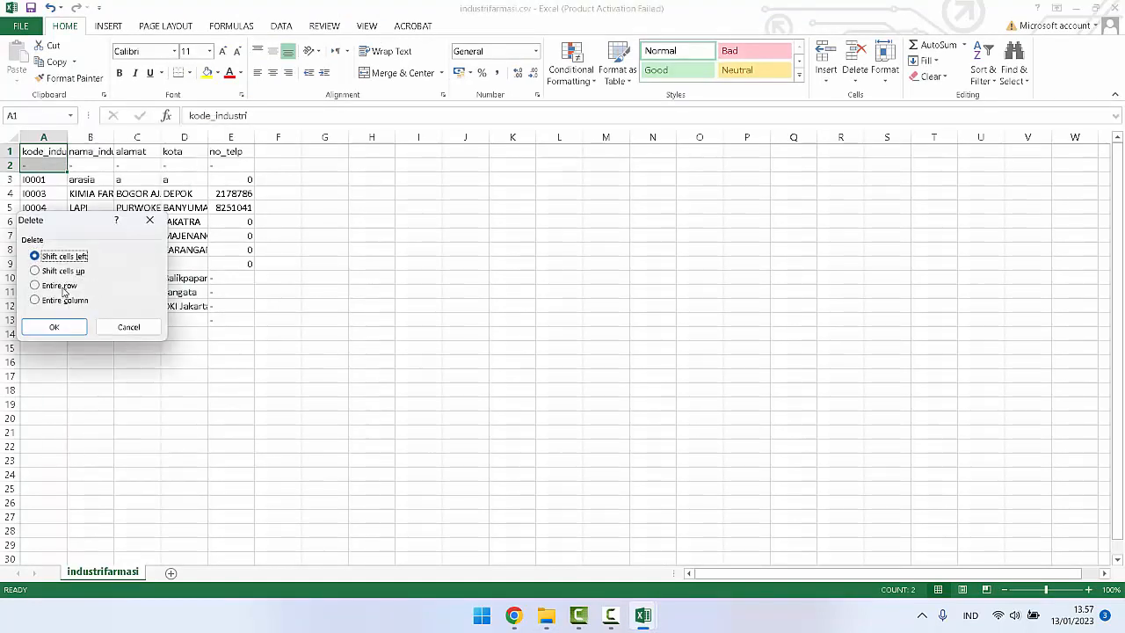
{"action": "left_click", "coordinate": [60, 286]}
{"action": "left_click", "coordinate": [62, 328]}
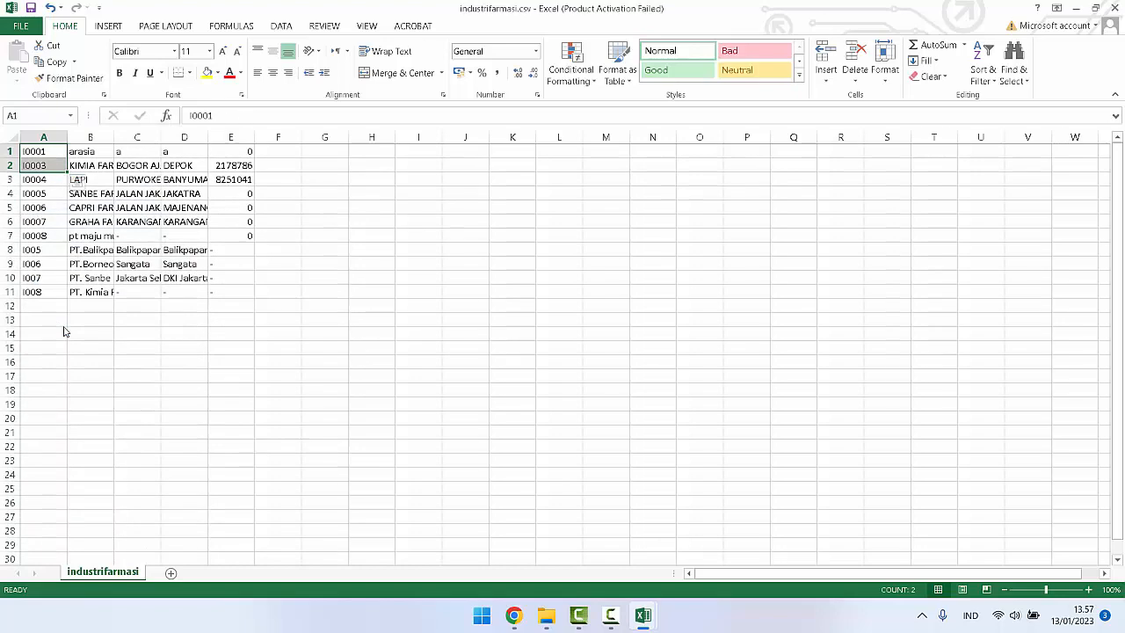
Step: Save a copy as industrifarmasi.csv on the Desktop in comma-delimited CSV format and close the workbook without saving again
{"action": "left_click", "coordinate": [21, 25]}
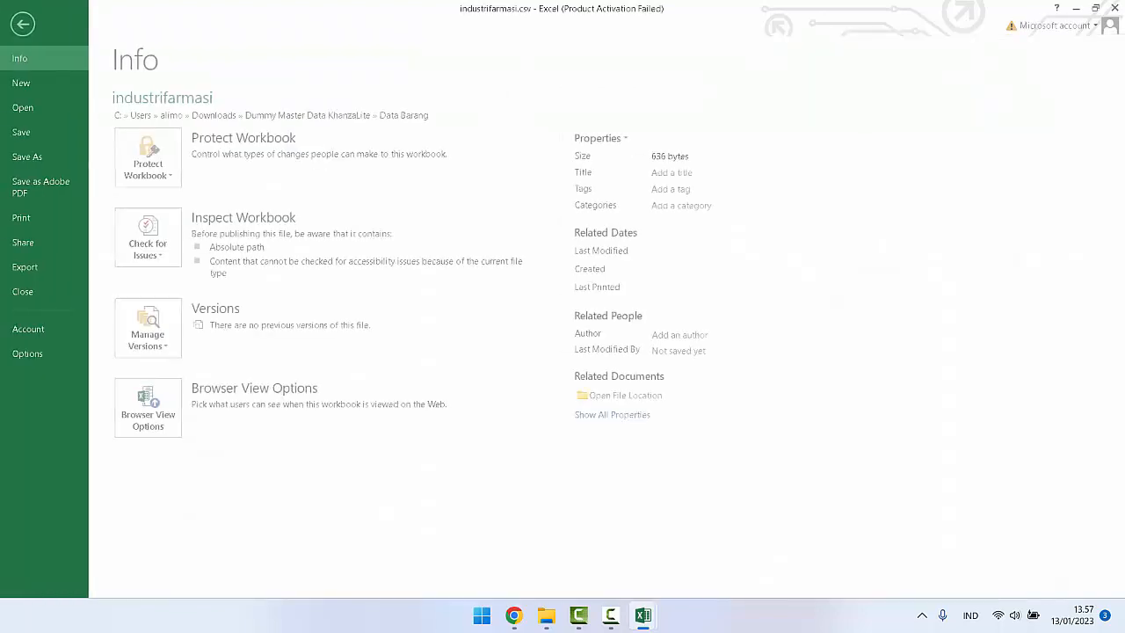
{"action": "left_click", "coordinate": [30, 156]}
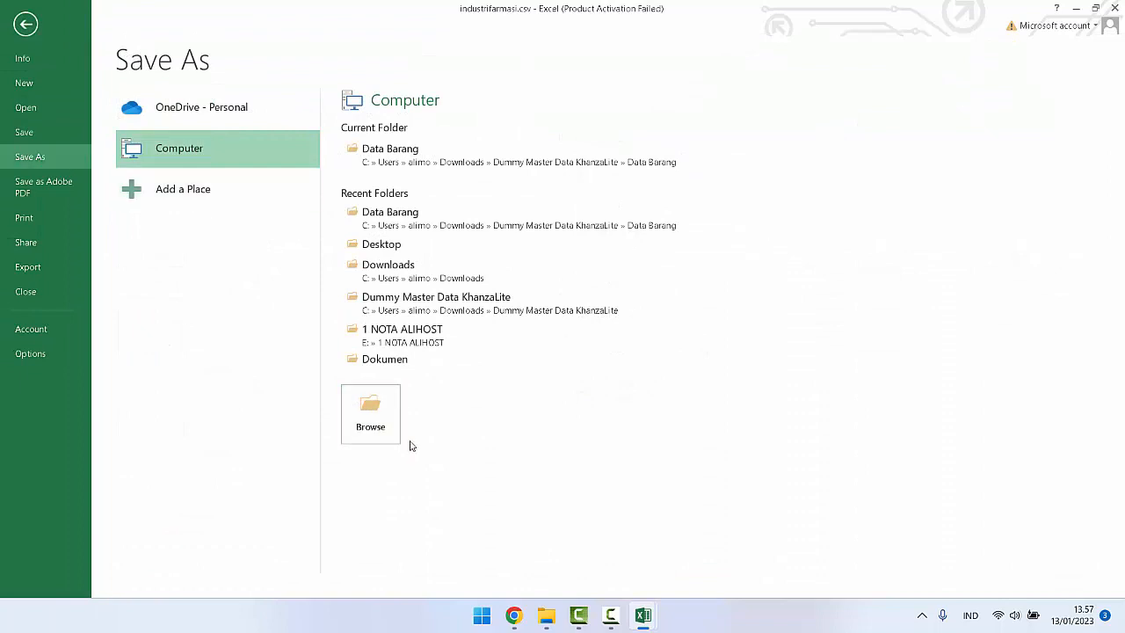
{"action": "left_click", "coordinate": [370, 415]}
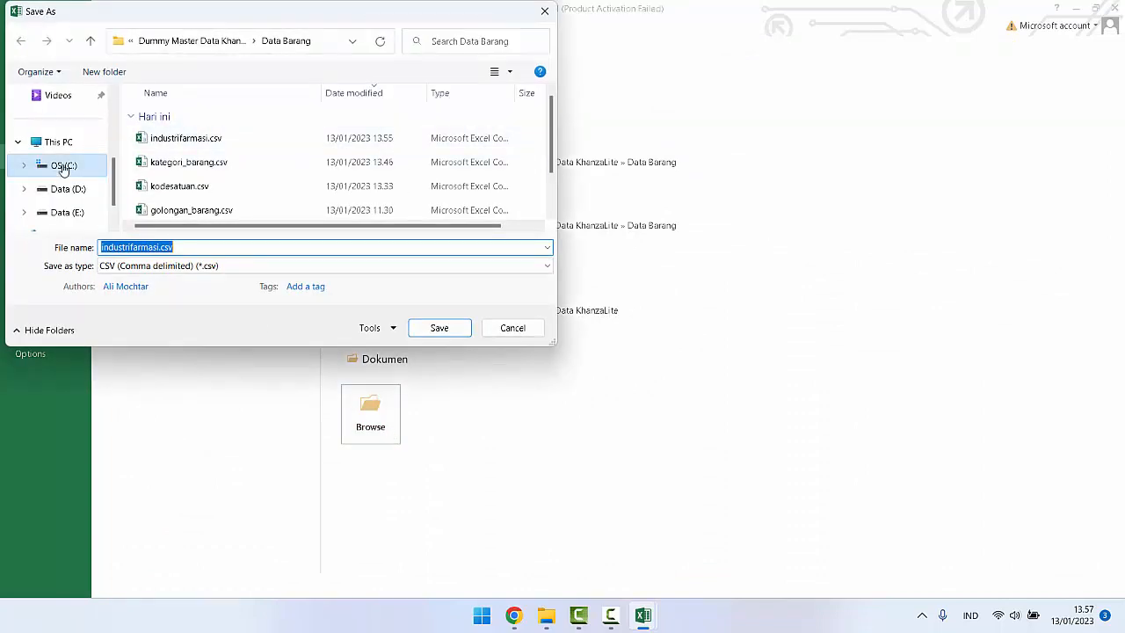
{"action": "scroll", "coordinate": [66, 132], "scroll_direction": "up", "scroll_amount": 2}
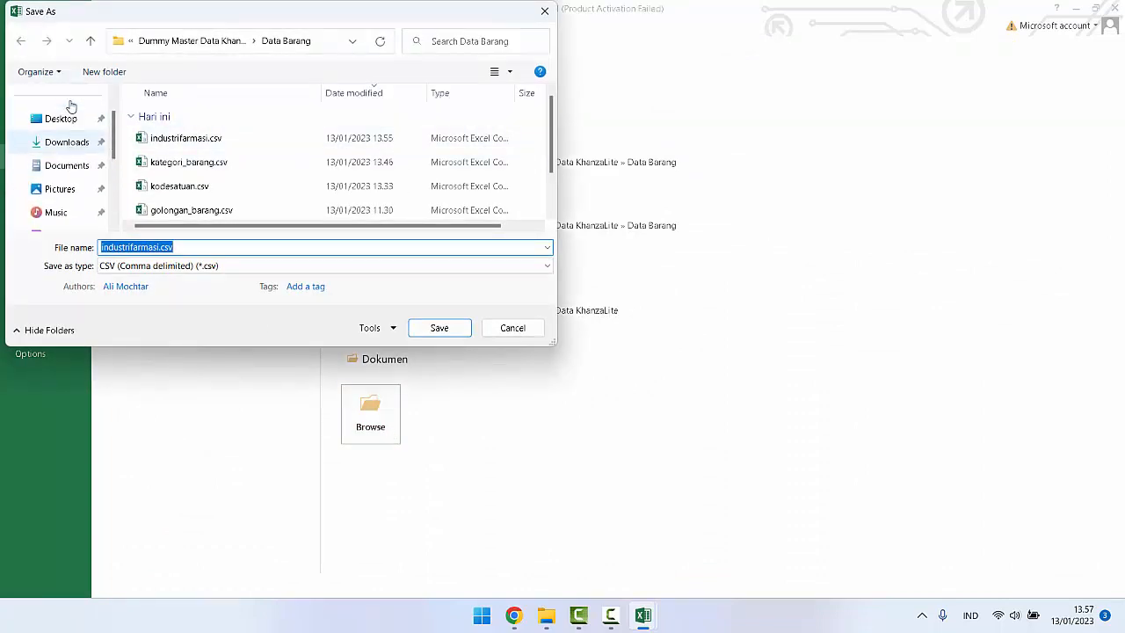
{"action": "left_click", "coordinate": [58, 119]}
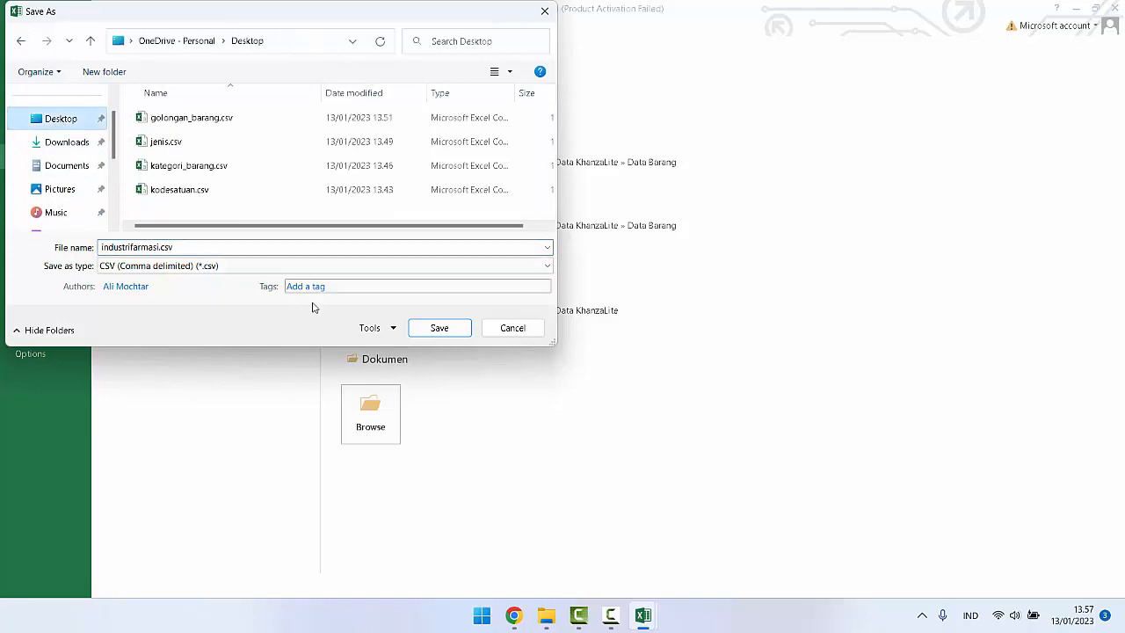
{"action": "left_click", "coordinate": [439, 328]}
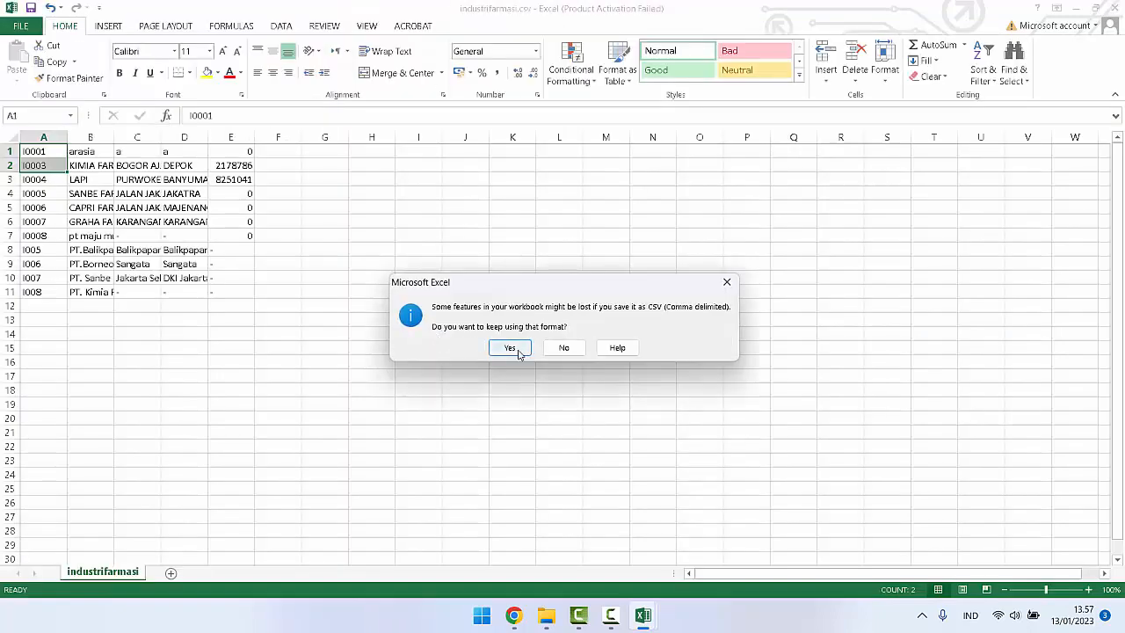
{"action": "left_click", "coordinate": [519, 349]}
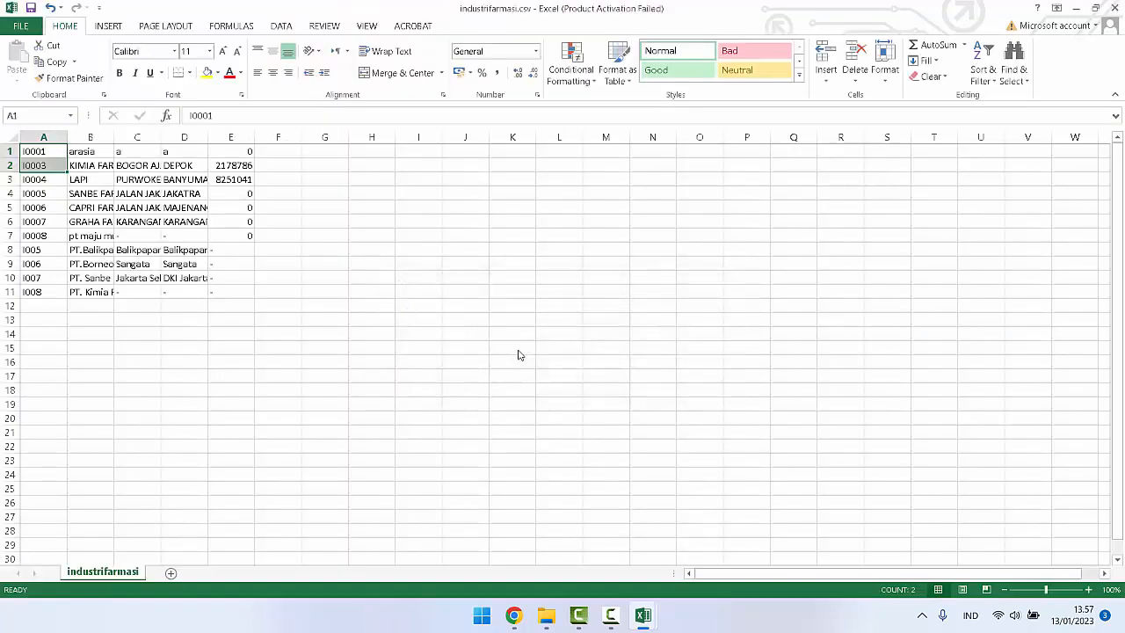
{"action": "left_click", "coordinate": [1114, 7]}
{"action": "left_click", "coordinate": [562, 322]}
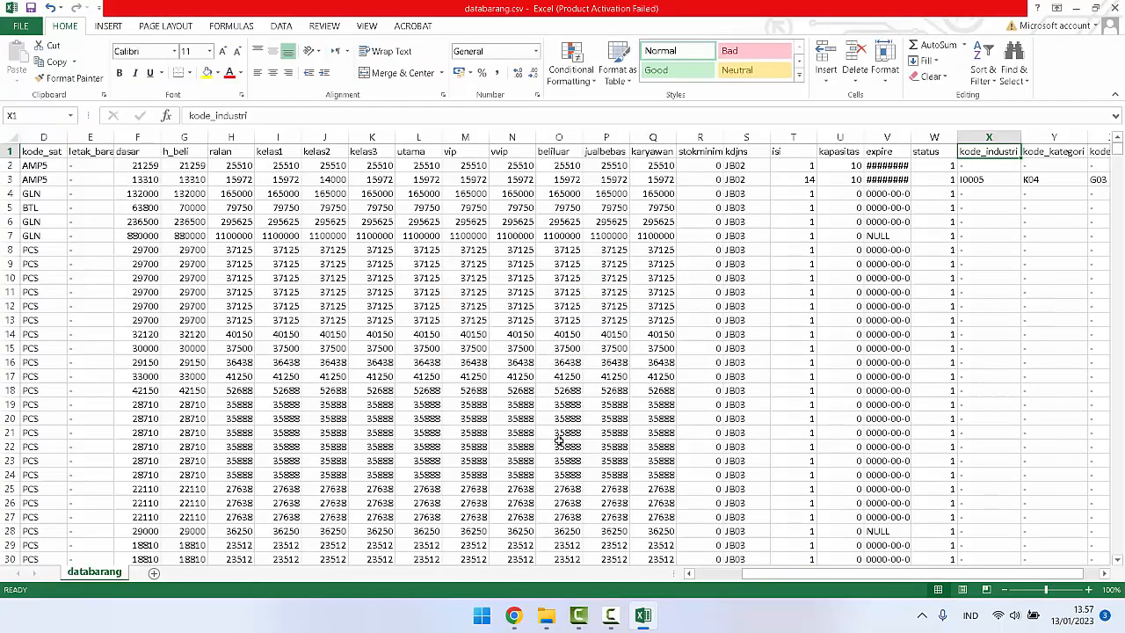
Step: Switch to phpMyAdmin in Chrome and choose the Desktop's industrifarmasi.csv as the import file for the industrifarmasi table
{"action": "left_click", "coordinate": [514, 615]}
{"action": "left_click", "coordinate": [120, 12]}
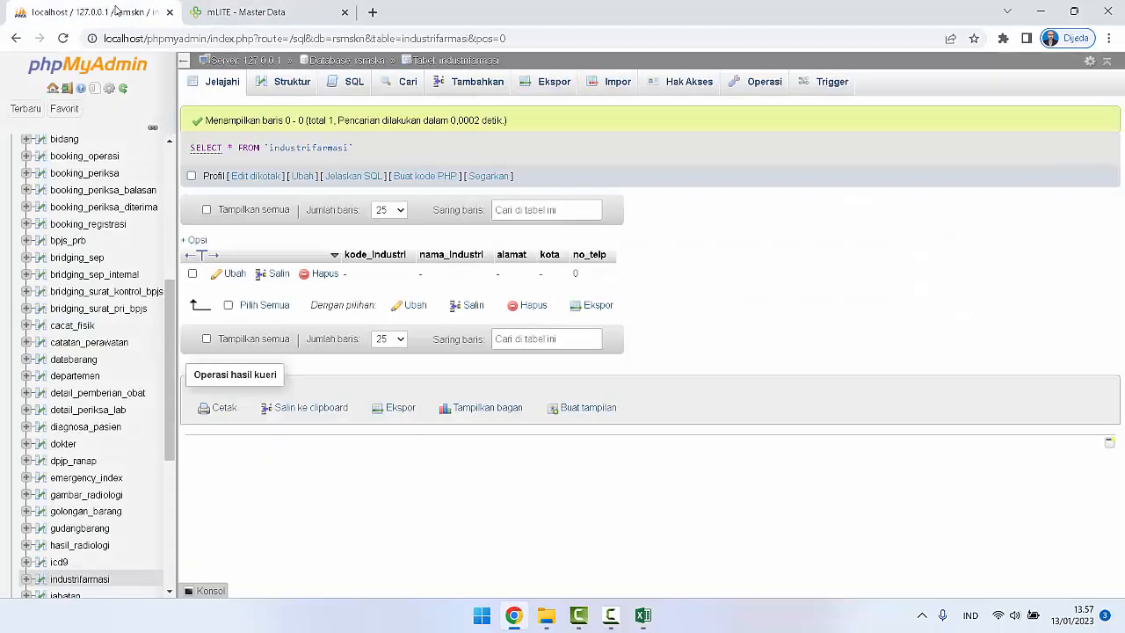
{"action": "left_click", "coordinate": [613, 82]}
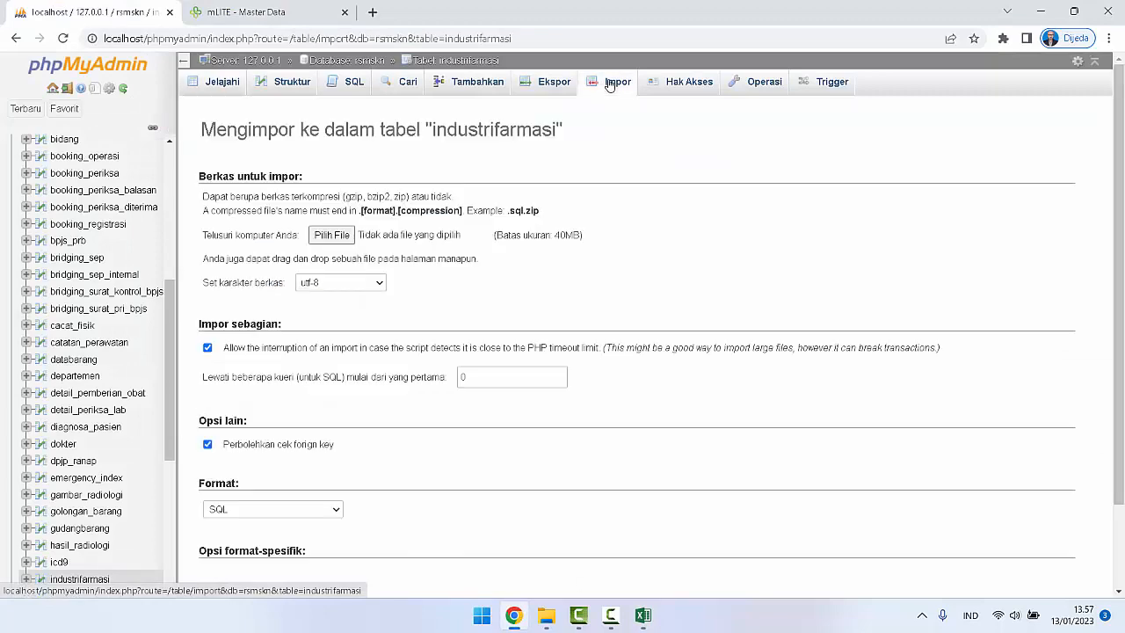
{"action": "left_click", "coordinate": [347, 238]}
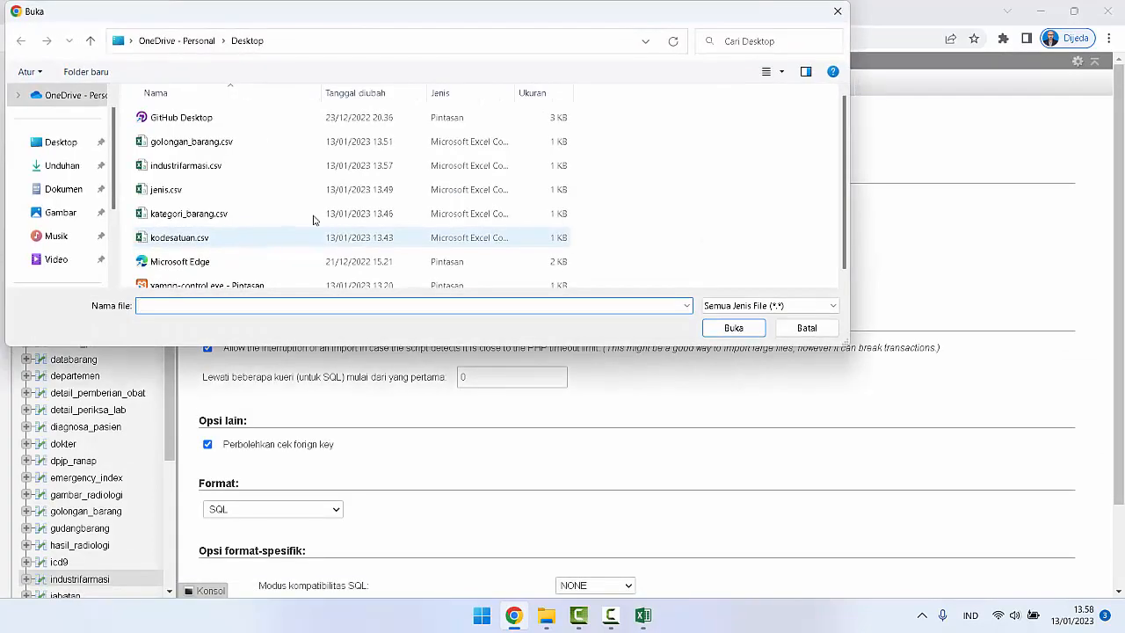
{"action": "left_click", "coordinate": [186, 165]}
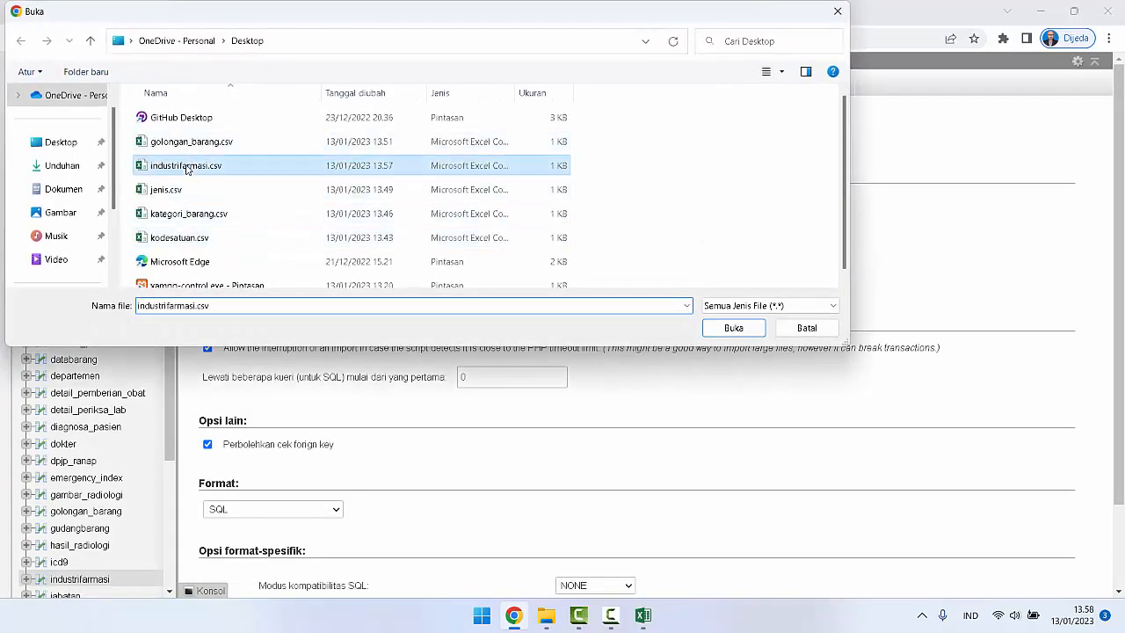
{"action": "left_click", "coordinate": [733, 327]}
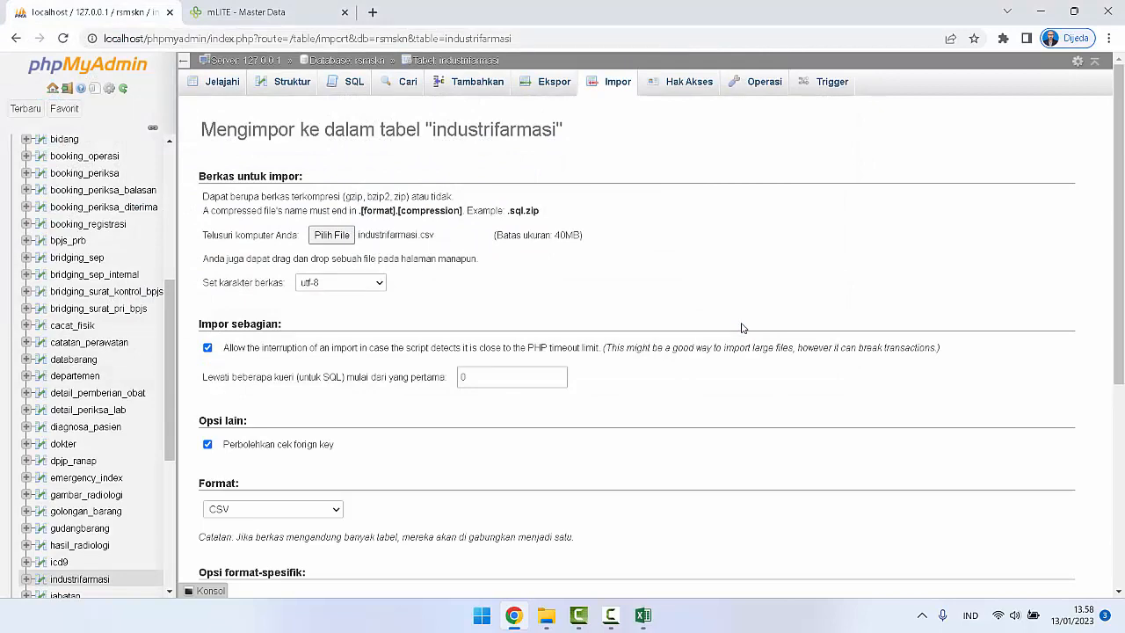
Step: Set the CSV column separator to a semicolon and run the import into the industrifarmasi table
{"action": "scroll", "coordinate": [741, 328], "scroll_direction": "down", "scroll_amount": 3}
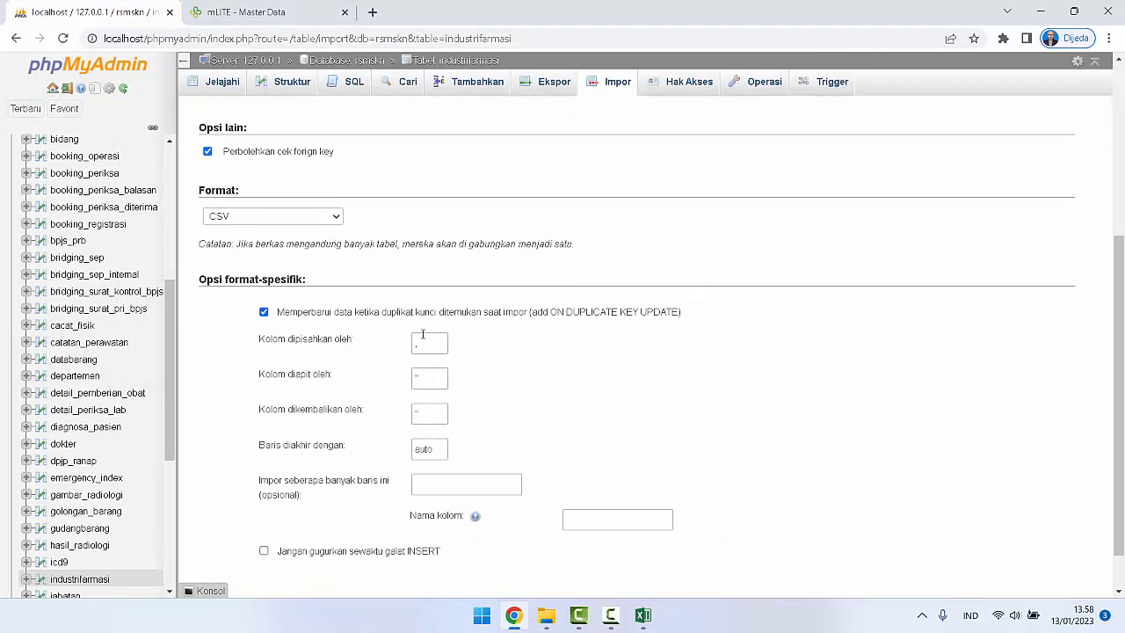
{"action": "left_click", "coordinate": [426, 343]}
{"action": "scroll", "coordinate": [613, 316], "scroll_direction": "up", "scroll_amount": 3}
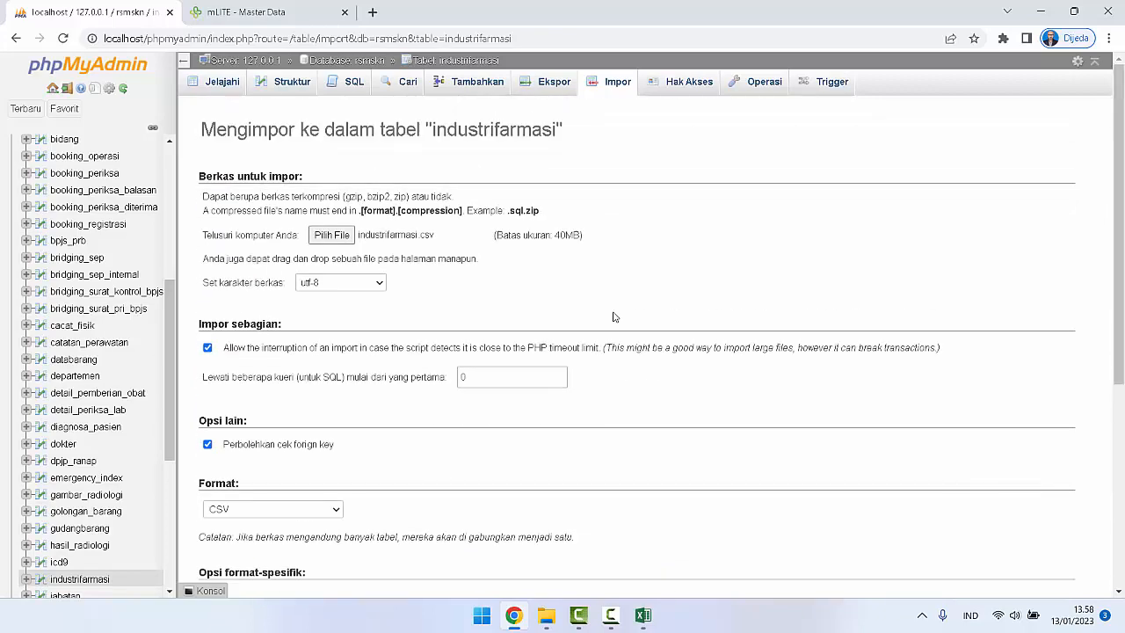
{"action": "scroll", "coordinate": [613, 317], "scroll_direction": "down", "scroll_amount": 3}
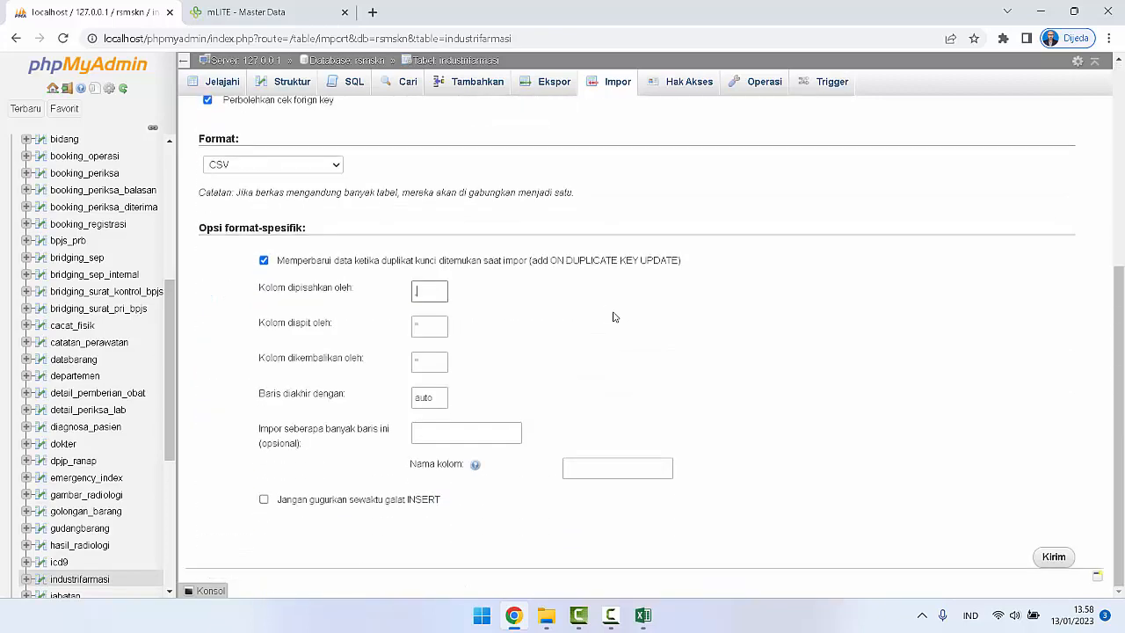
{"action": "left_click", "coordinate": [1052, 557]}
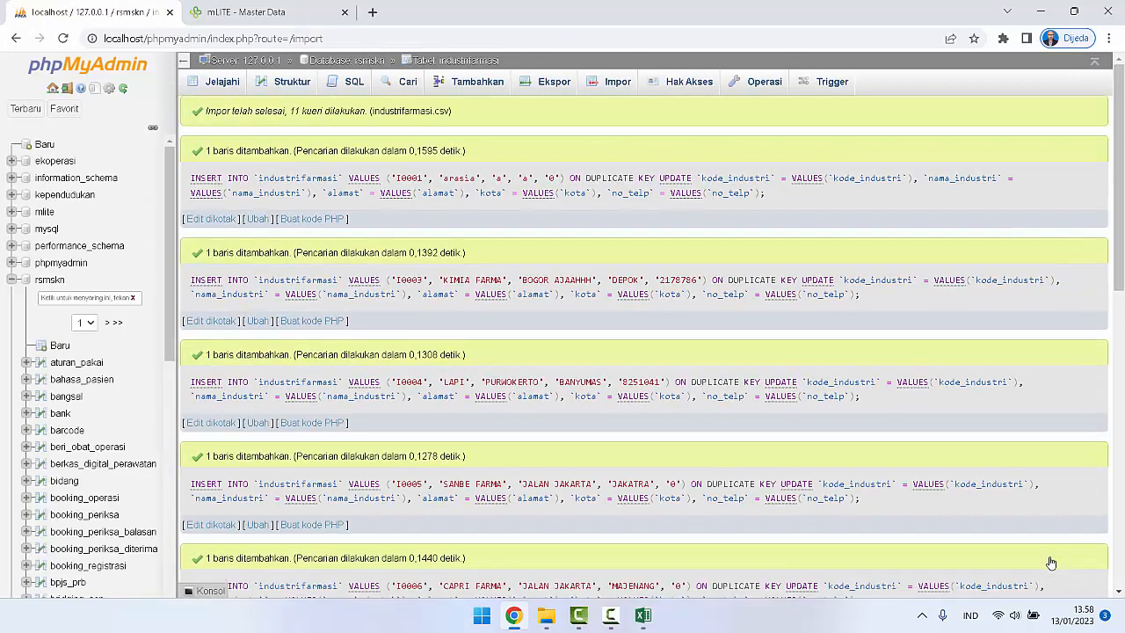
Step: Reload mLITE's Industri Farmasi list and check the imported records on both pages
{"action": "left_click", "coordinate": [245, 7]}
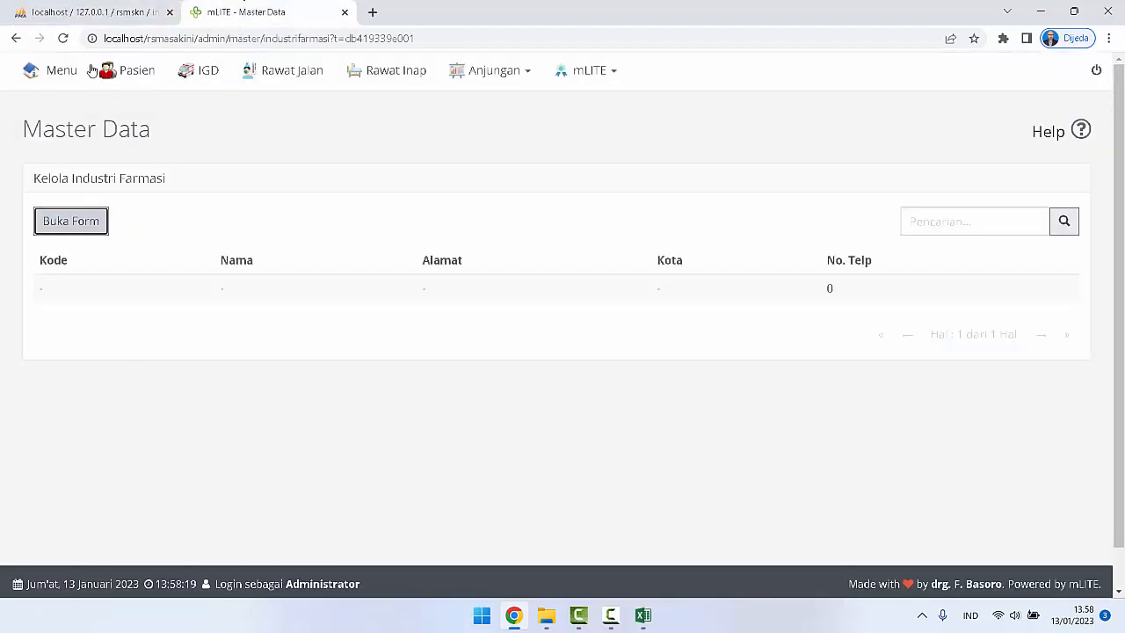
{"action": "left_click", "coordinate": [62, 38]}
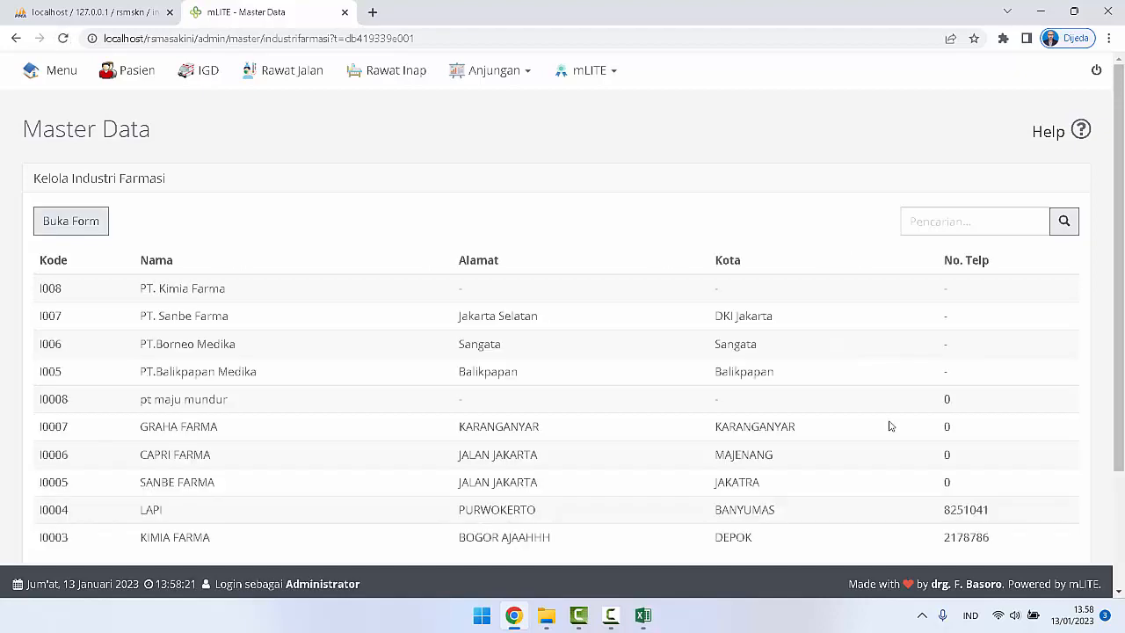
{"action": "scroll", "coordinate": [896, 428], "scroll_direction": "down", "scroll_amount": 2}
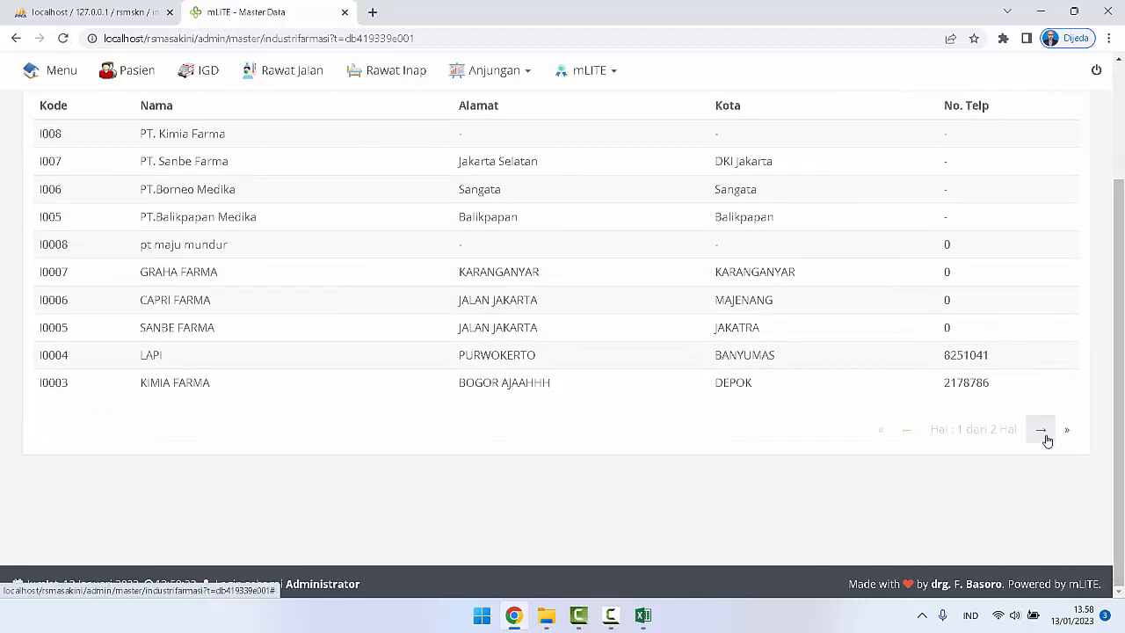
{"action": "left_click", "coordinate": [1041, 429]}
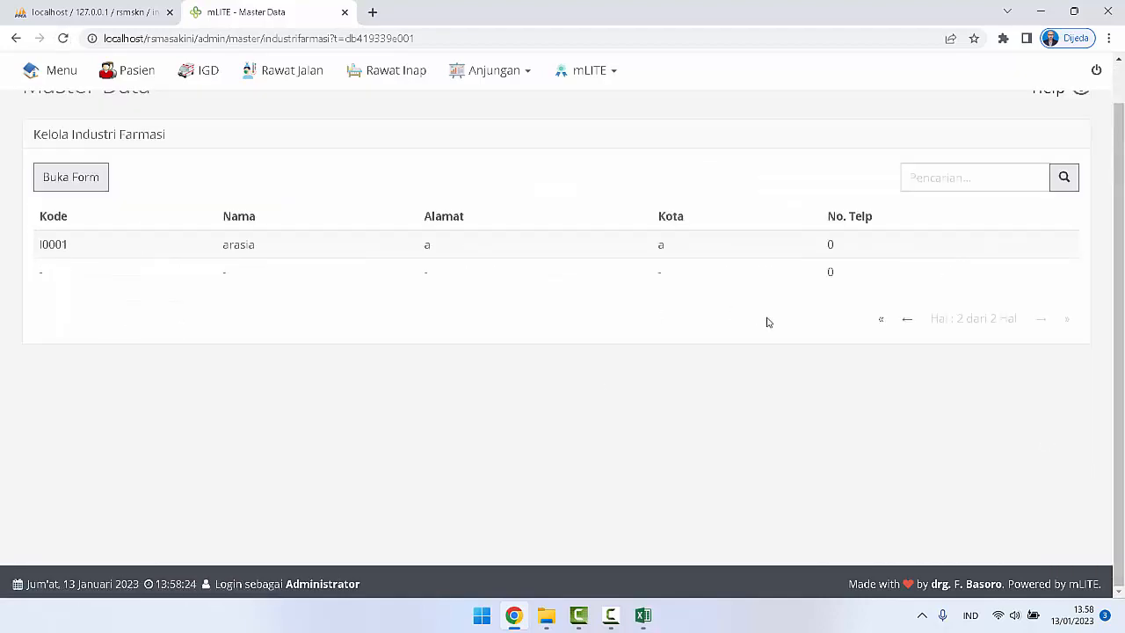
{"action": "left_click", "coordinate": [907, 319]}
{"action": "scroll", "coordinate": [218, 367], "scroll_direction": "up", "scroll_amount": 1}
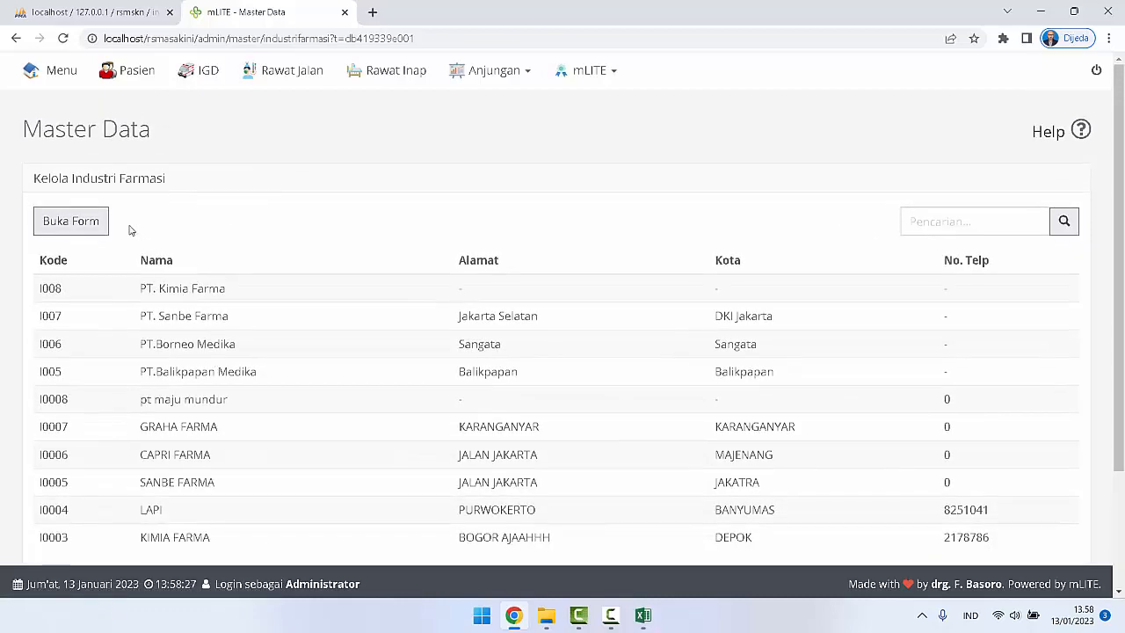
Step: Open Data Barang from mLITE's Master Data and switch to databarang.csv in Excel
{"action": "left_click", "coordinate": [77, 132]}
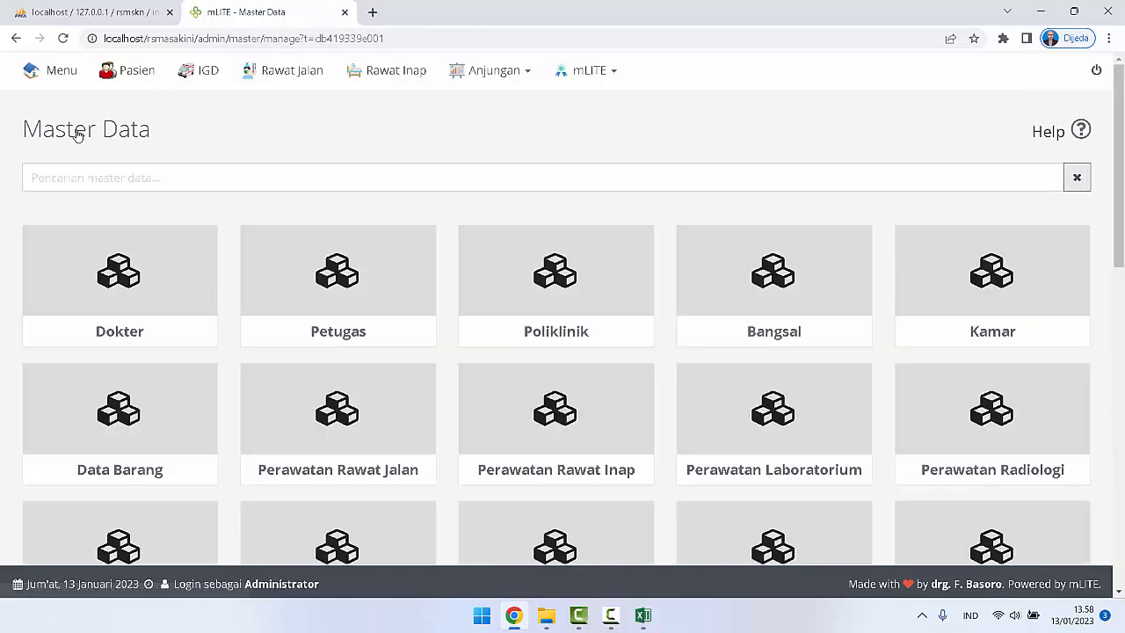
{"action": "left_click", "coordinate": [115, 431]}
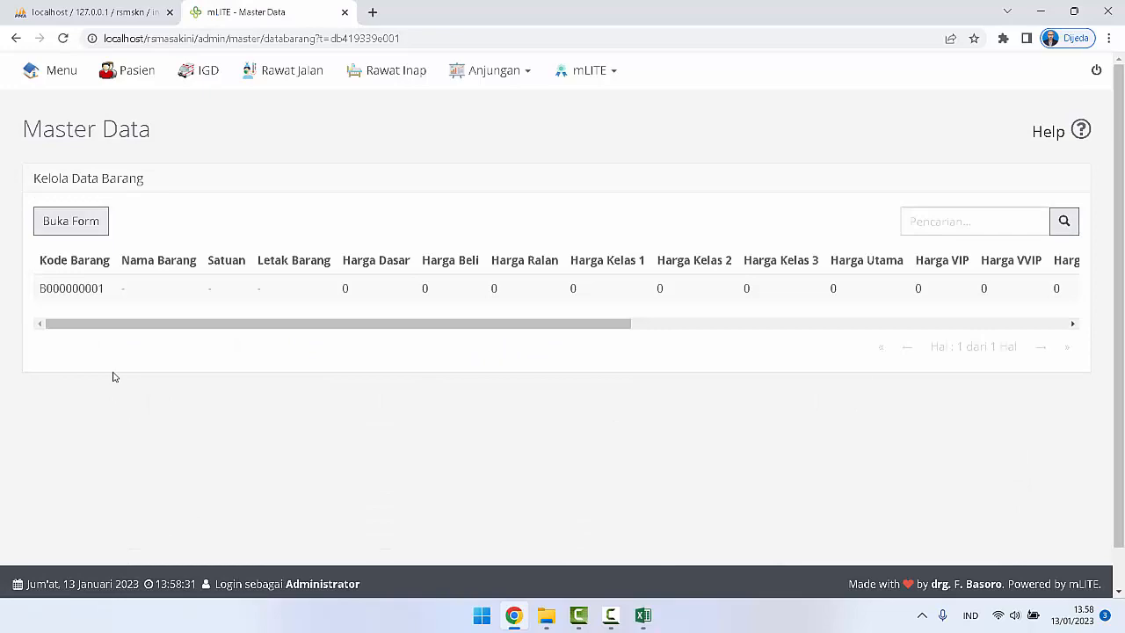
{"action": "left_click", "coordinate": [642, 615]}
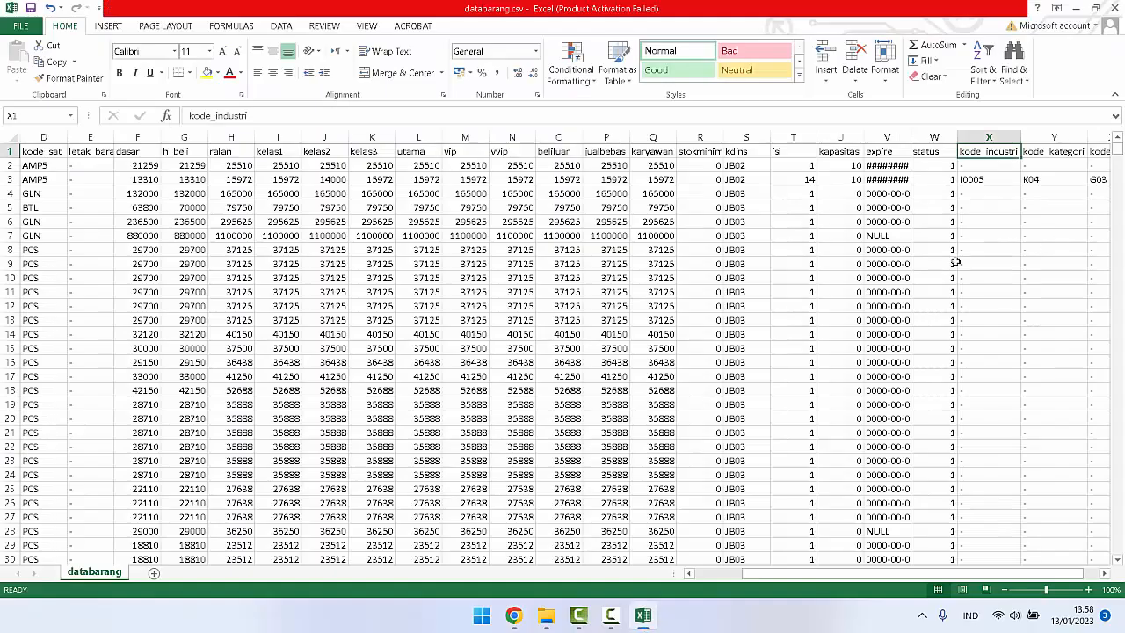
Step: Review databarang.csv's columns from kode_brng onward and check the kode_golongan, kode_kategori and kode_industri headings
{"action": "left_click_drag", "start_coordinate": [828, 578], "coordinate": [762, 570]}
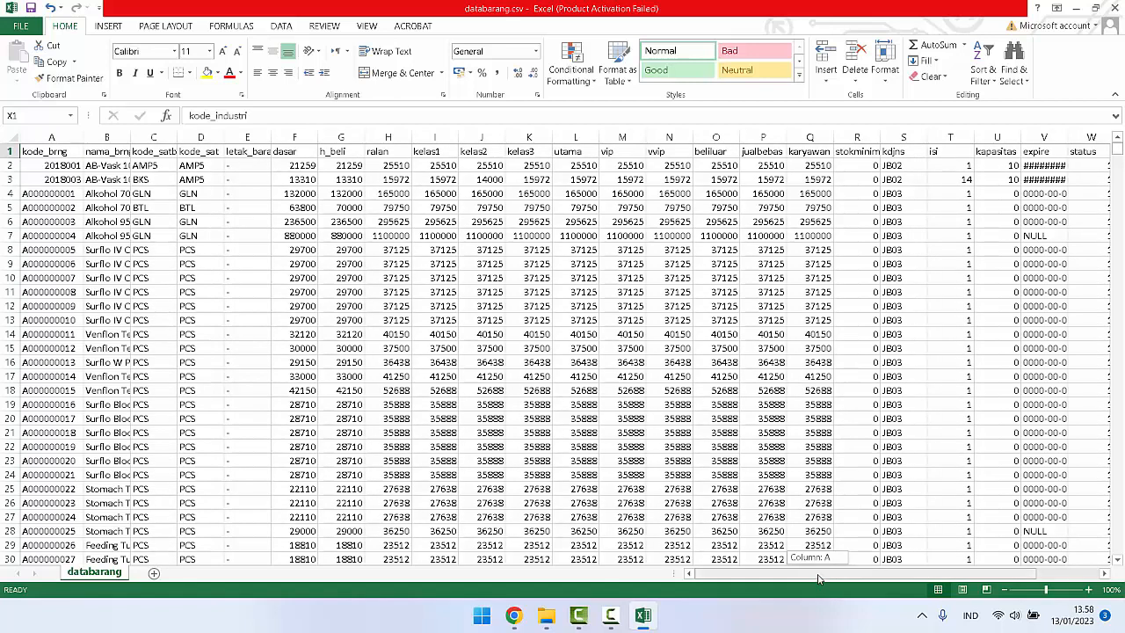
{"action": "left_click_drag", "start_coordinate": [821, 573], "coordinate": [882, 572]}
{"action": "left_click", "coordinate": [1079, 152]}
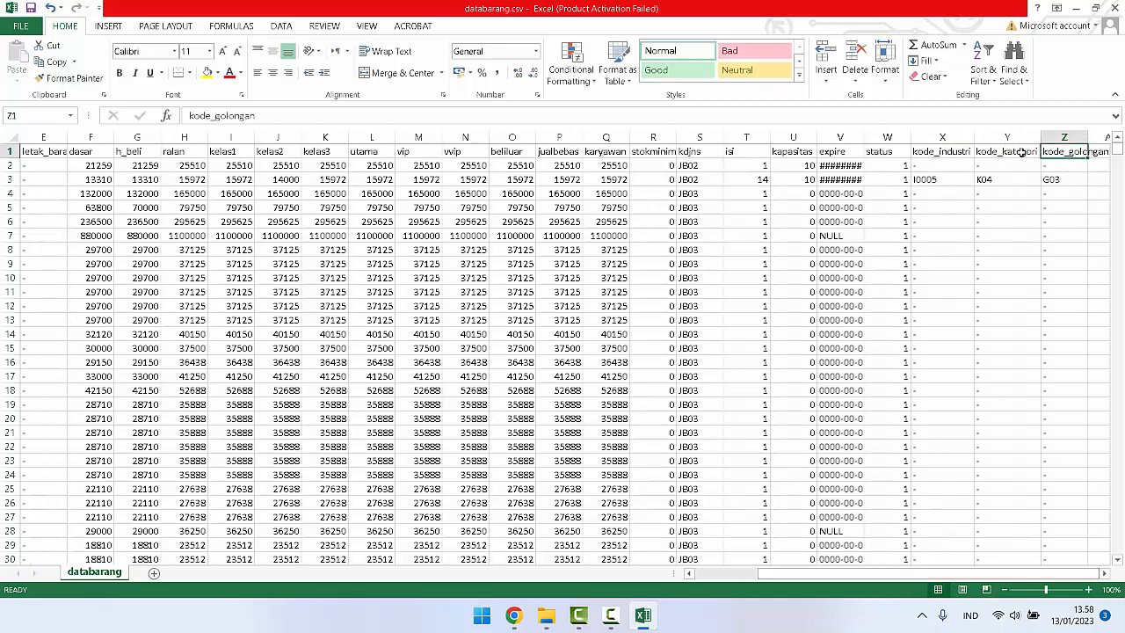
{"action": "left_click", "coordinate": [1015, 153]}
{"action": "left_click", "coordinate": [949, 154]}
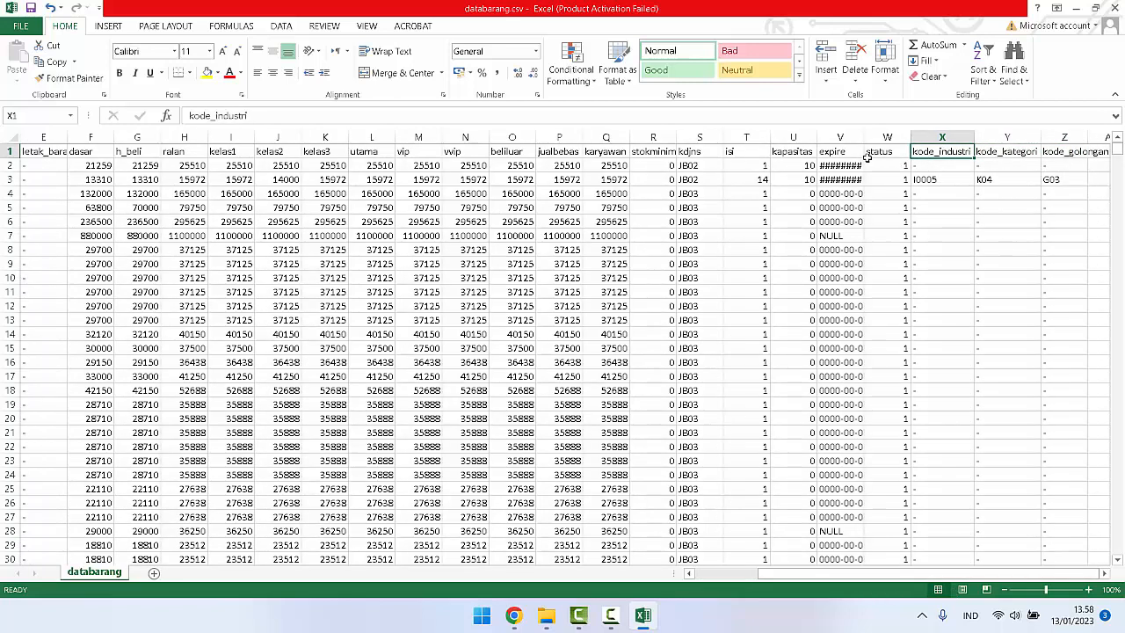
Step: Fill the kode_golongan, kode_industri, kode_kategori and kdjns header cells in databarang.csv with yellow
{"action": "left_click", "coordinate": [1046, 151]}
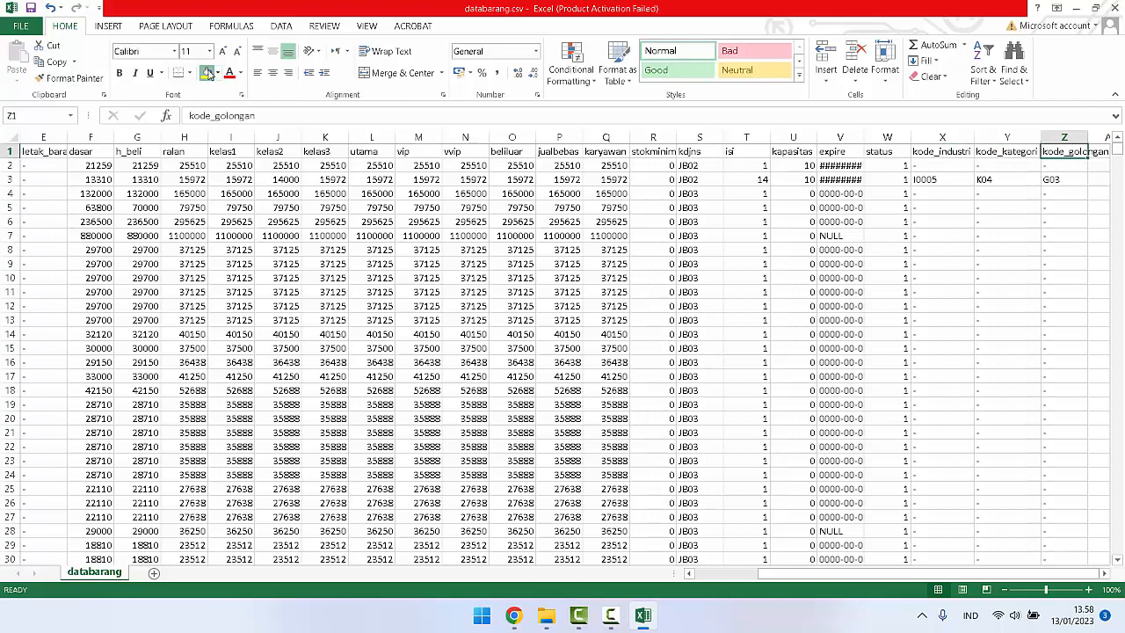
{"action": "left_click", "coordinate": [206, 72]}
{"action": "left_click", "coordinate": [941, 152]}
{"action": "left_click_drag", "start_coordinate": [942, 152], "coordinate": [1007, 152]}
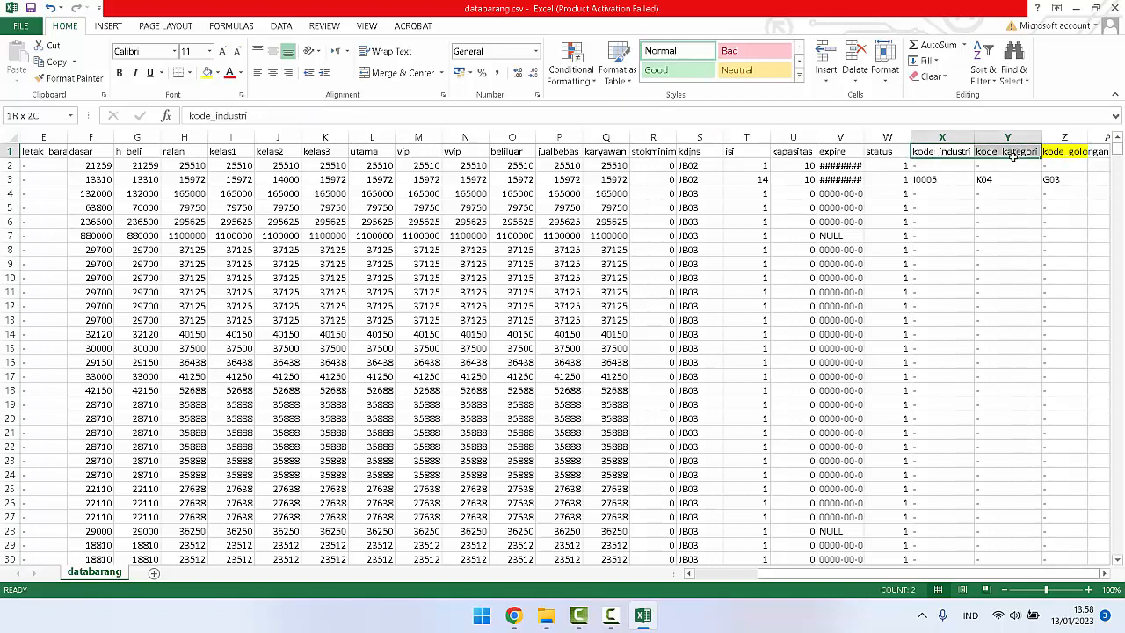
{"action": "left_click", "coordinate": [207, 72]}
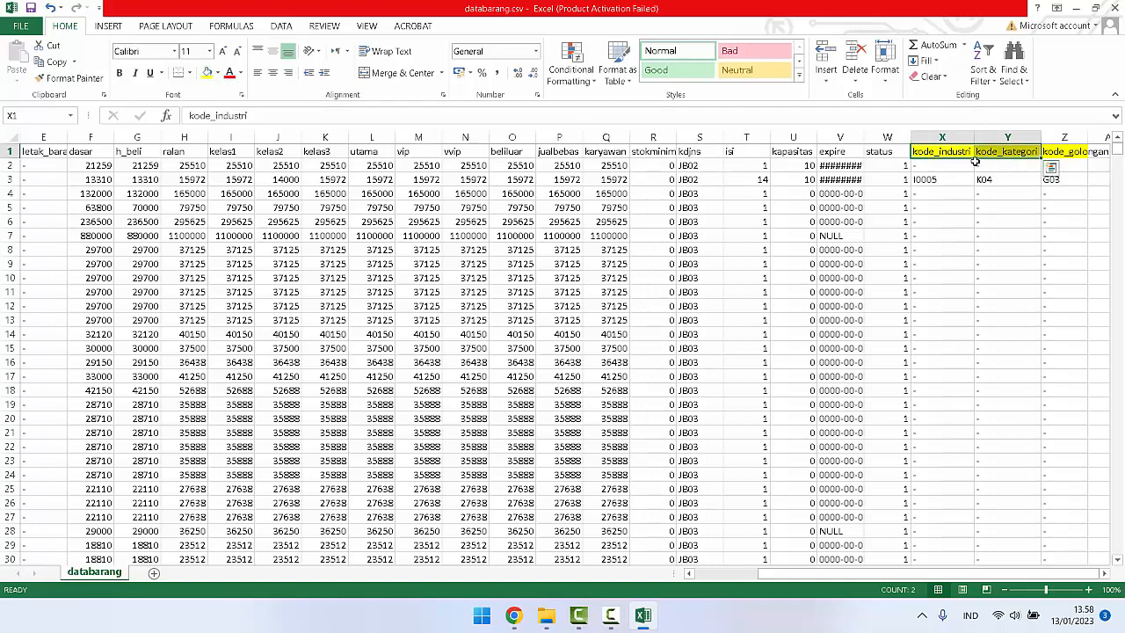
{"action": "scroll", "coordinate": [650, 400], "scroll_direction": "down", "scroll_amount": 6}
{"action": "scroll", "coordinate": [691, 414], "scroll_direction": "up", "scroll_amount": 6}
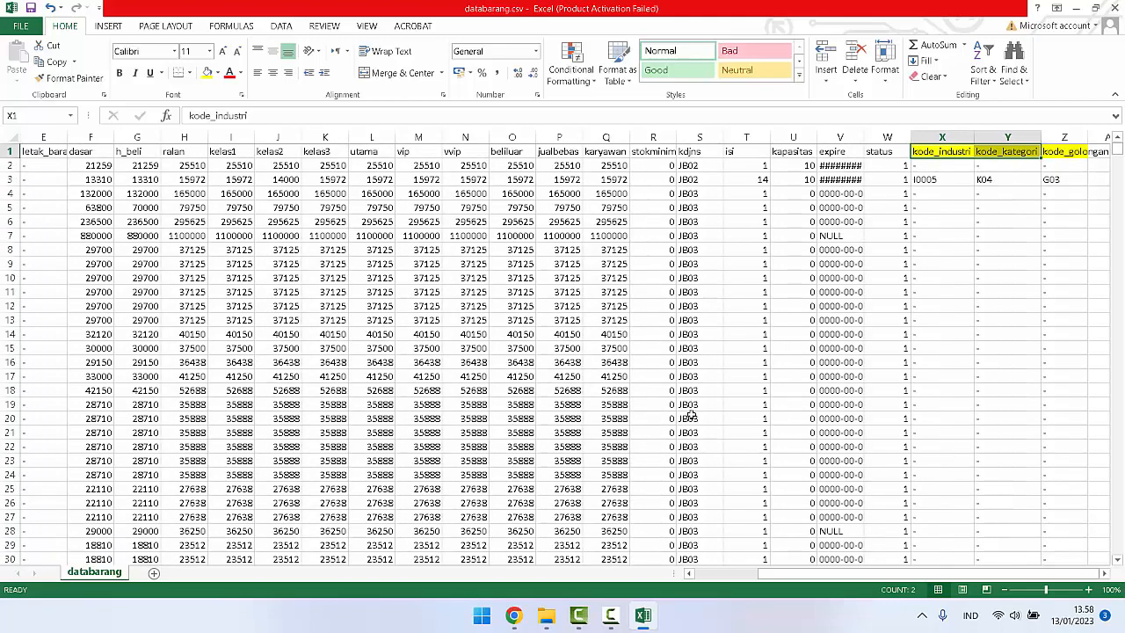
{"action": "left_click", "coordinate": [690, 151]}
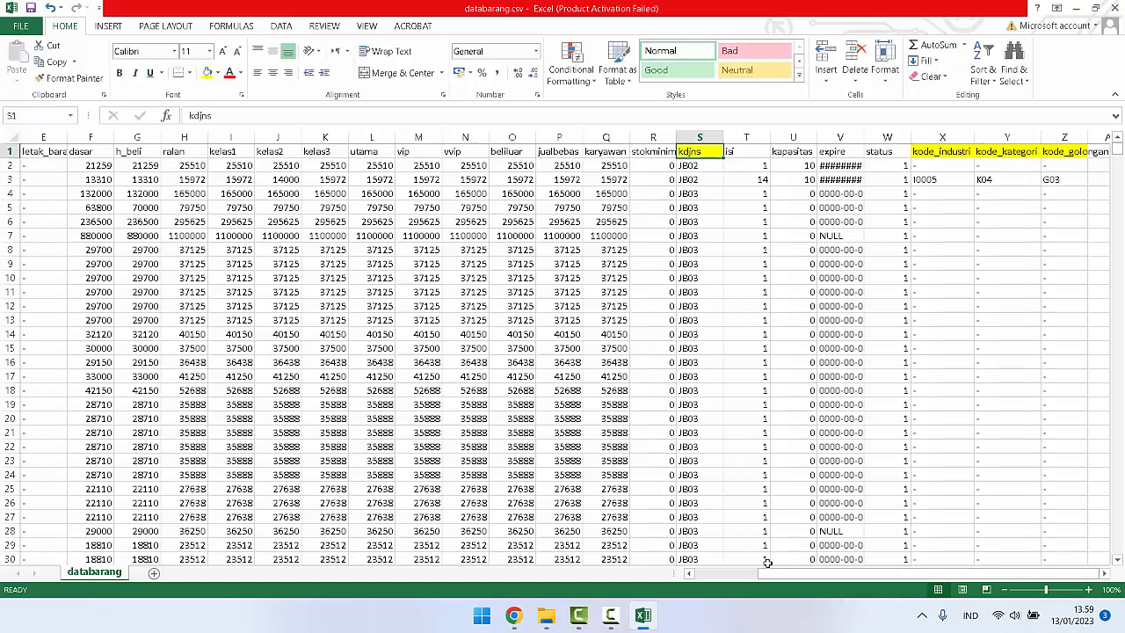
Step: Auto-fit the nama_brng column and fill the kode_satbesar, kode_sat and letak_barang header cells with yellow
{"action": "left_click_drag", "start_coordinate": [766, 573], "coordinate": [699, 573]}
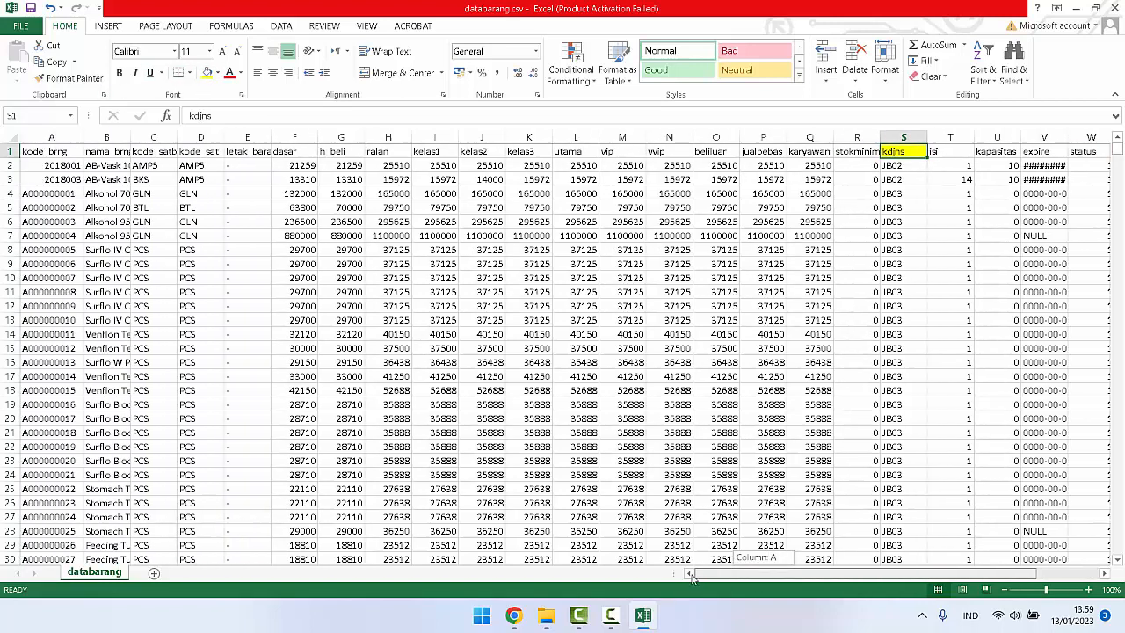
{"action": "left_click", "coordinate": [254, 152]}
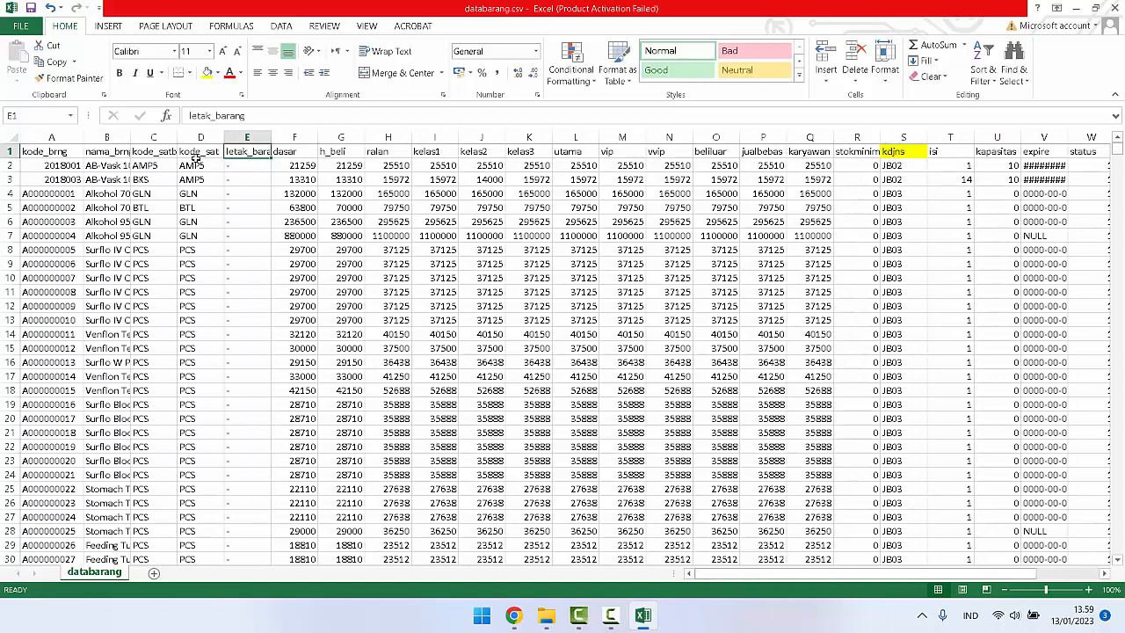
{"action": "double_click", "coordinate": [130, 138]}
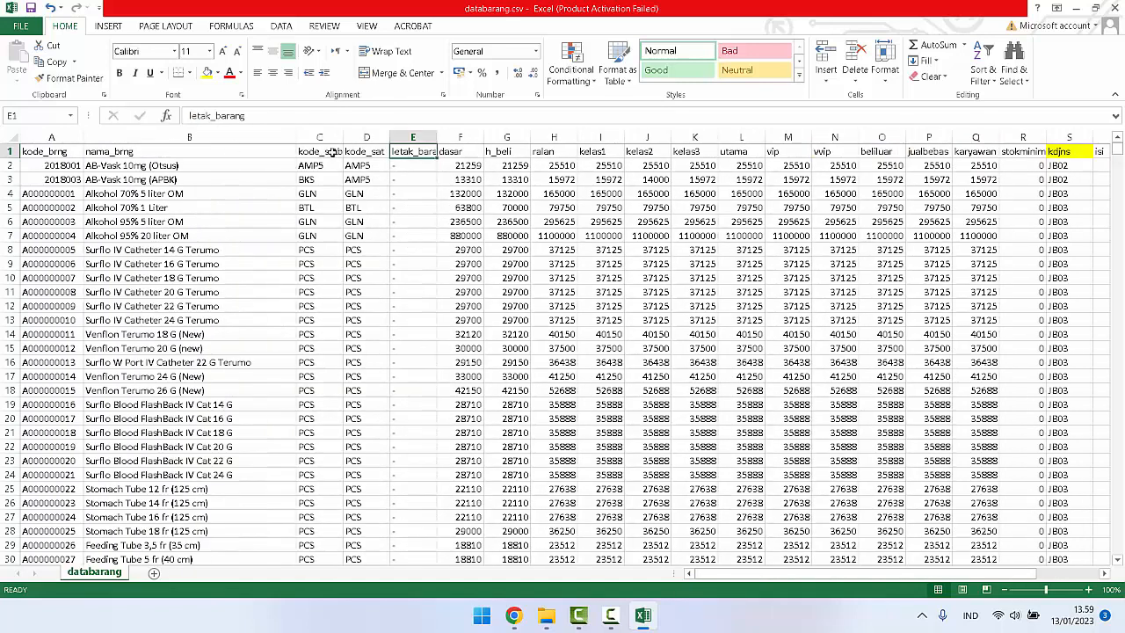
{"action": "left_click_drag", "start_coordinate": [326, 151], "coordinate": [401, 148]}
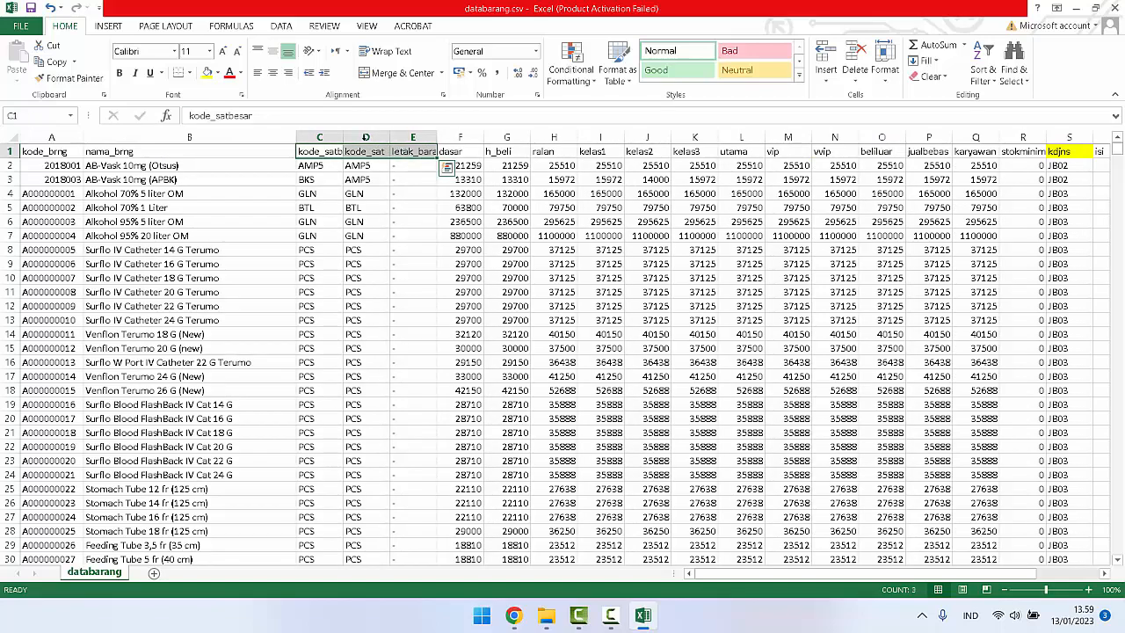
{"action": "left_click", "coordinate": [207, 72]}
{"action": "left_click", "coordinate": [427, 184]}
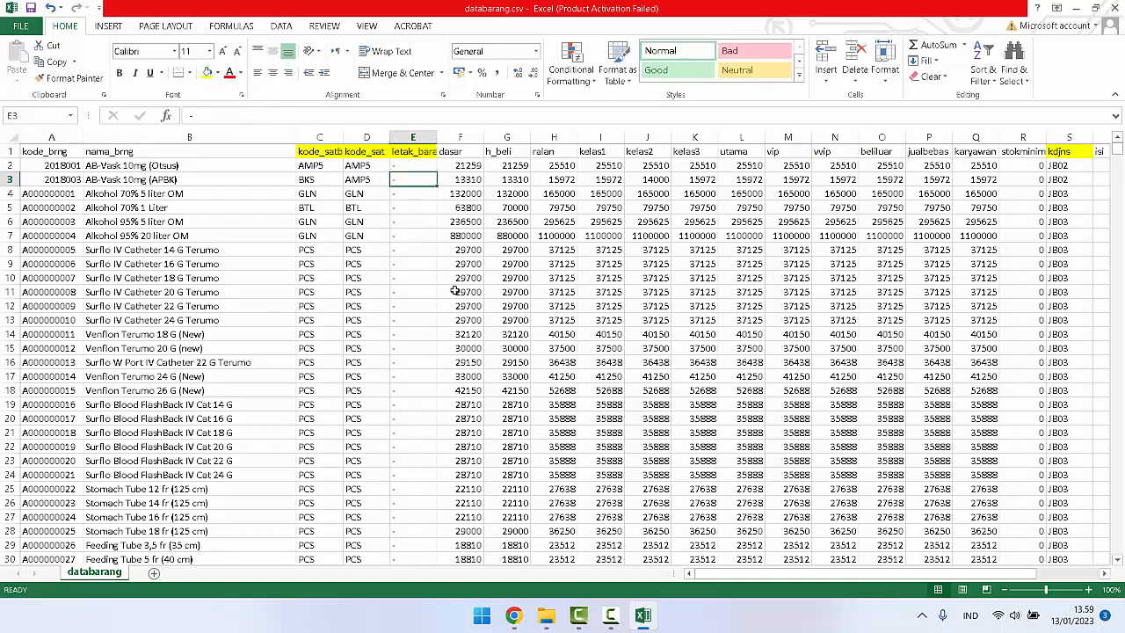
Step: Examine the item rows of databarang.csv down to the last record, checking the unit codes and letak_barang values
{"action": "scroll", "coordinate": [455, 291], "scroll_direction": "down", "scroll_amount": 20}
{"action": "scroll", "coordinate": [456, 291], "scroll_direction": "down", "scroll_amount": 20}
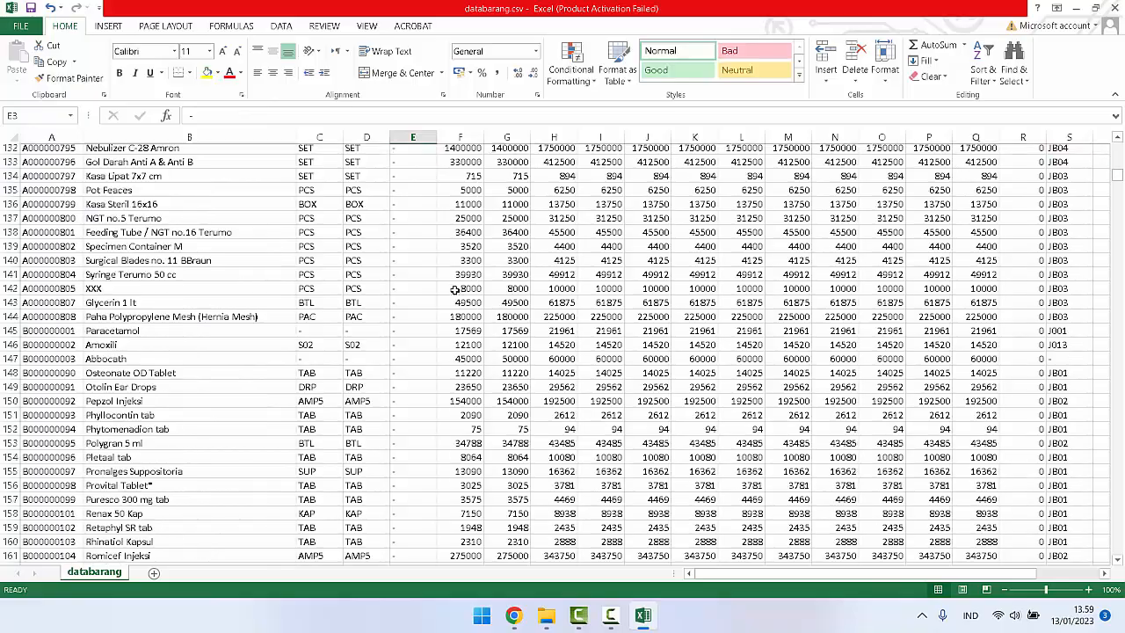
{"action": "scroll", "coordinate": [425, 326], "scroll_direction": "down", "scroll_amount": 20}
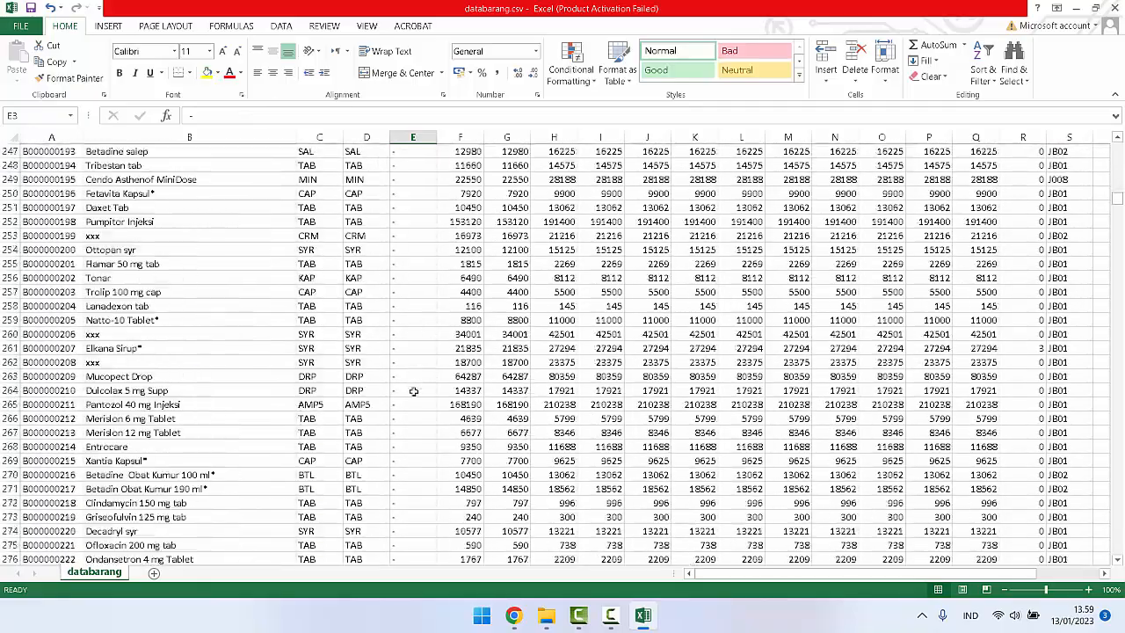
{"action": "scroll", "coordinate": [424, 489], "scroll_direction": "down", "scroll_amount": 20}
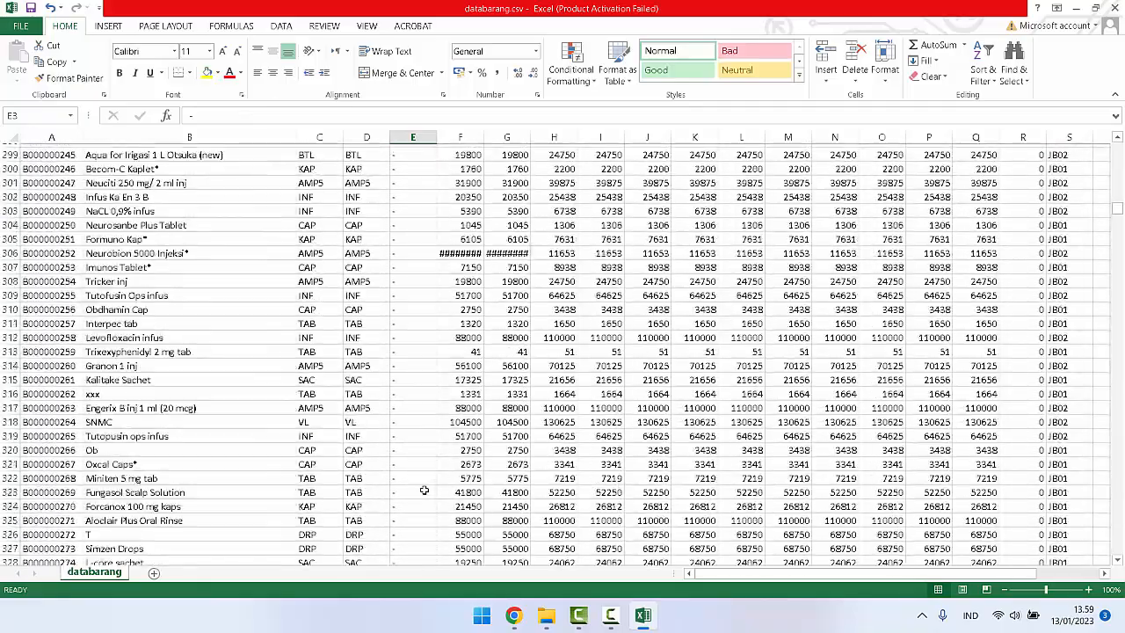
{"action": "scroll", "coordinate": [423, 490], "scroll_direction": "down", "scroll_amount": 20}
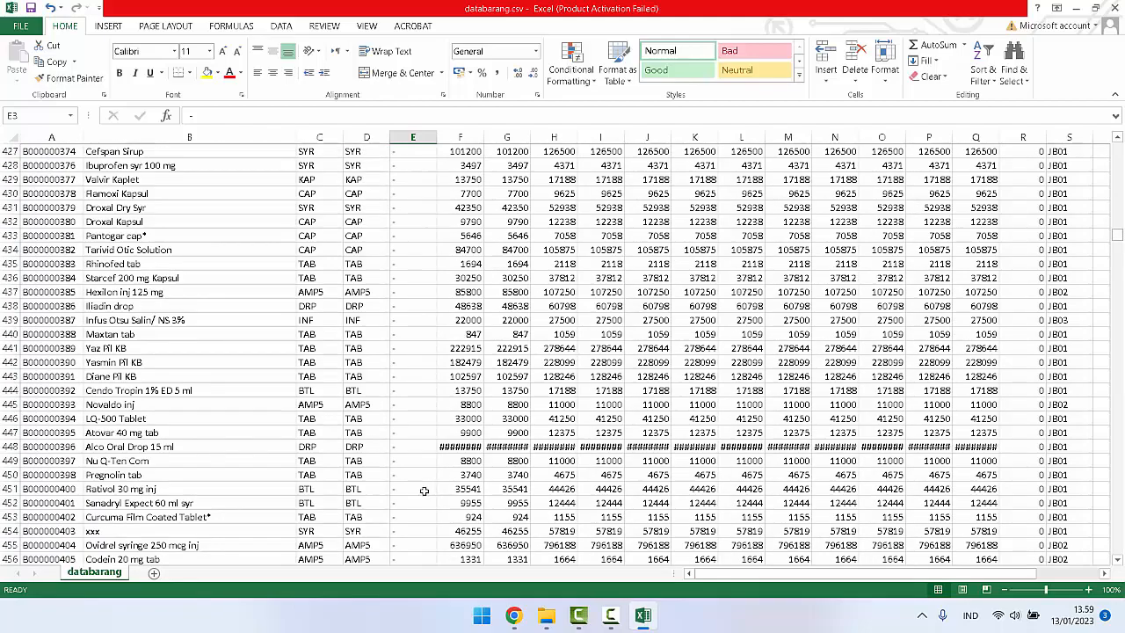
{"action": "scroll", "coordinate": [424, 495], "scroll_direction": "down", "scroll_amount": 20}
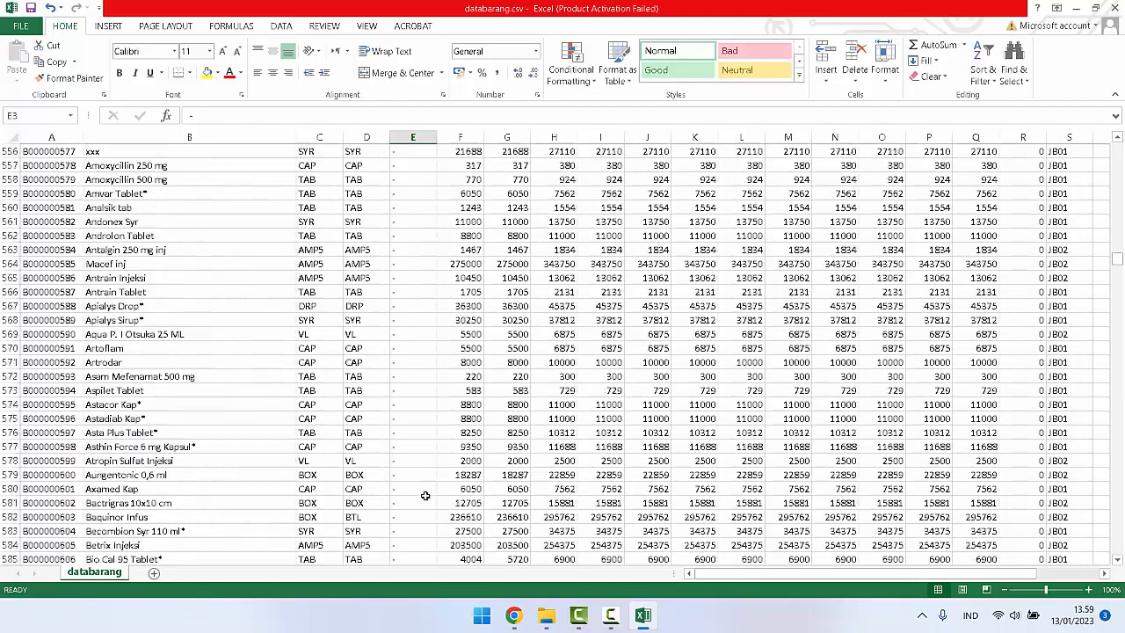
{"action": "scroll", "coordinate": [572, 399], "scroll_direction": "down", "scroll_amount": 5}
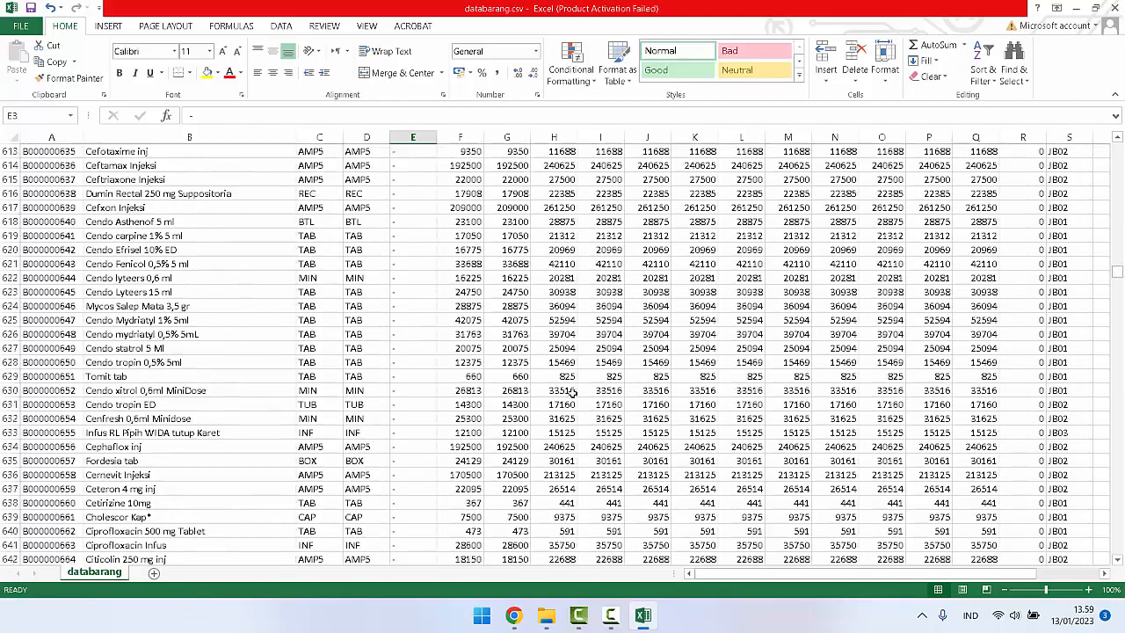
{"action": "left_click_drag", "start_coordinate": [1114, 266], "coordinate": [1112, 573]}
{"action": "scroll", "coordinate": [184, 518], "scroll_direction": "down", "scroll_amount": 1}
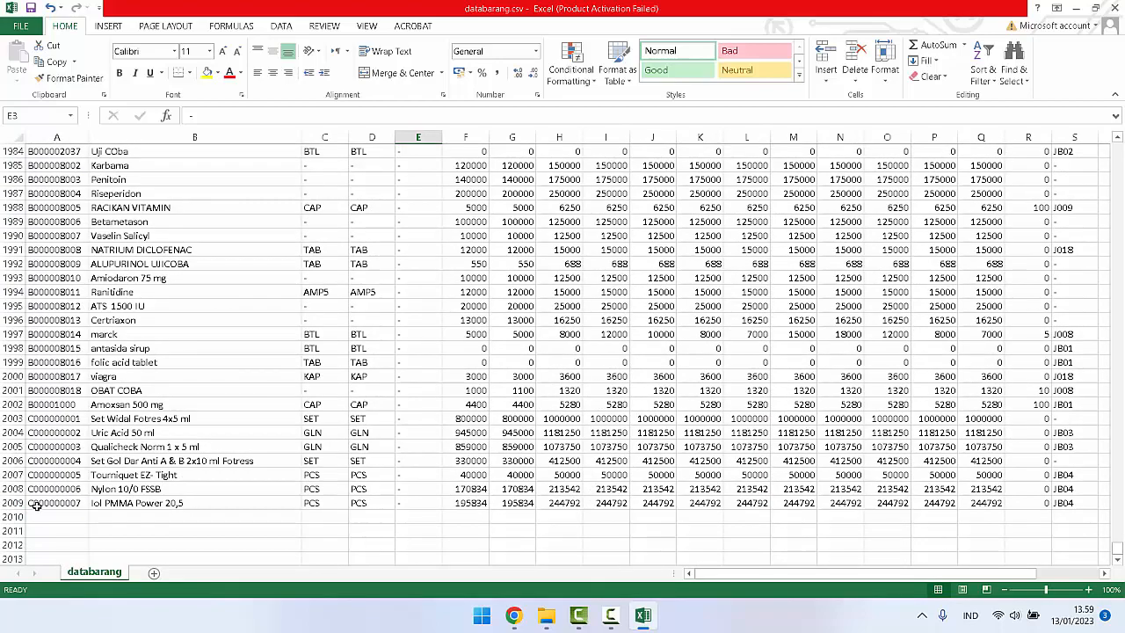
{"action": "scroll", "coordinate": [334, 396], "scroll_direction": "up", "scroll_amount": 17}
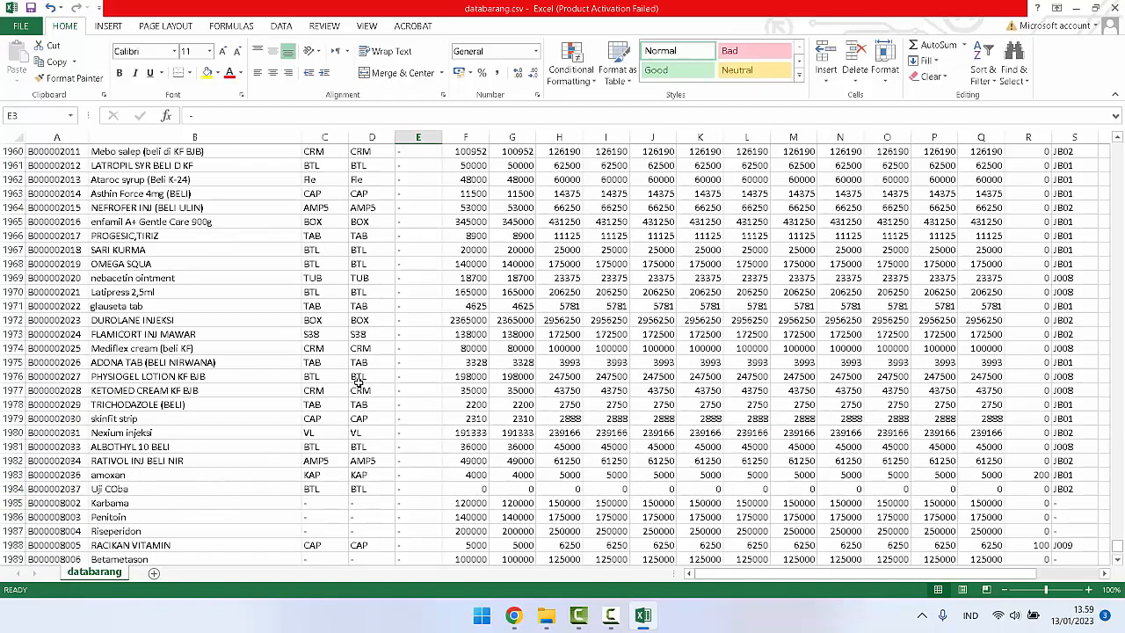
{"action": "scroll", "coordinate": [358, 380], "scroll_direction": "up", "scroll_amount": 7}
{"action": "left_click", "coordinate": [27, 26]}
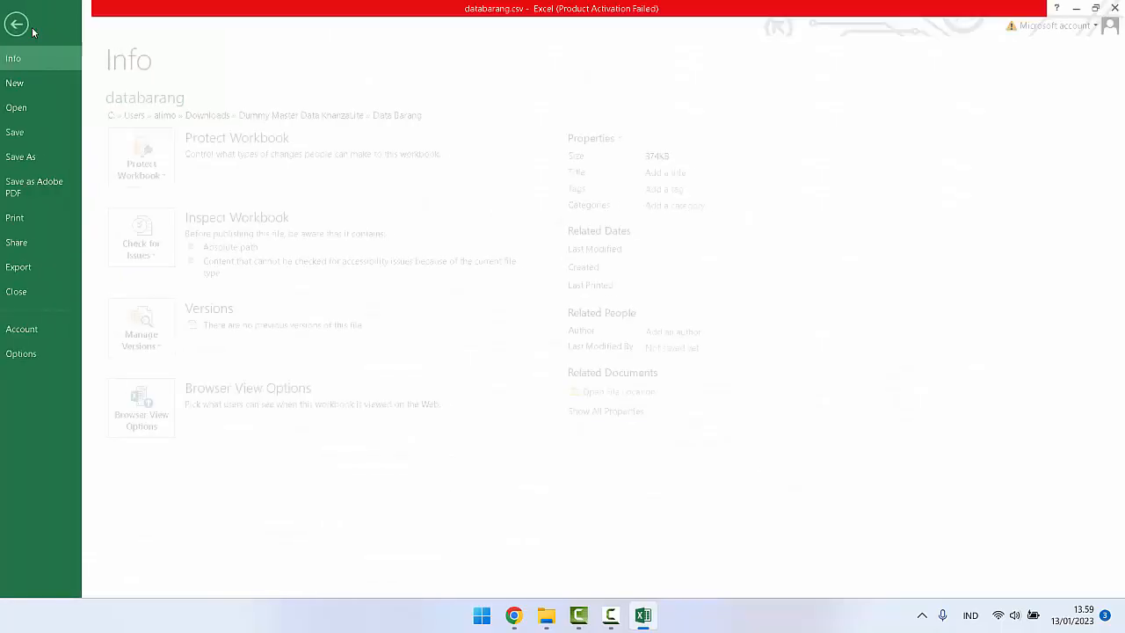
{"action": "left_click", "coordinate": [48, 161]}
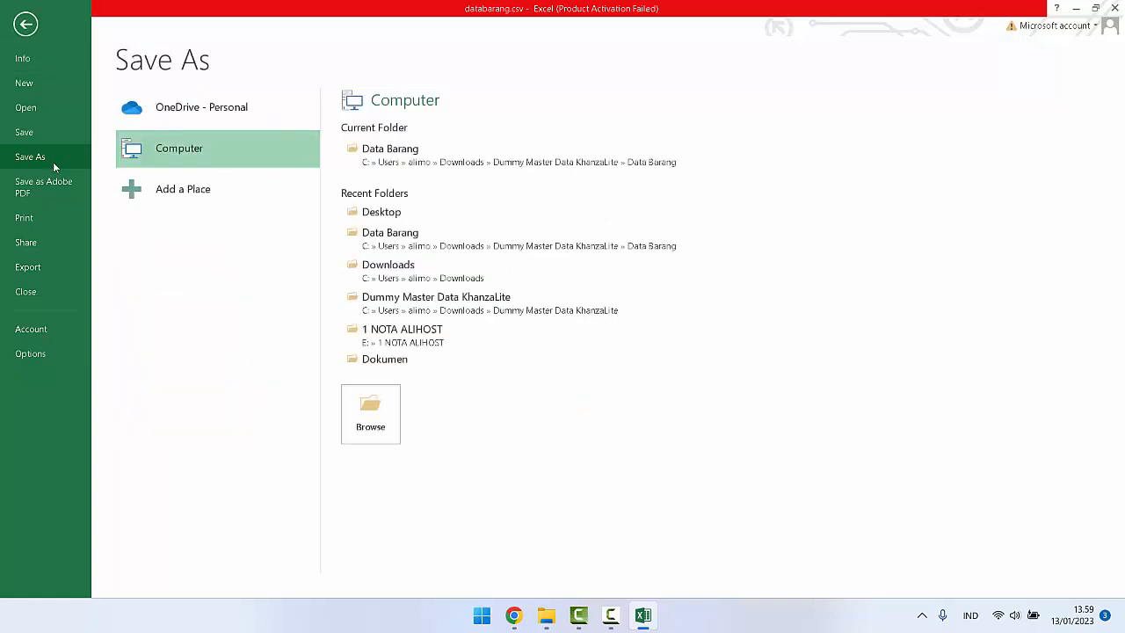
{"action": "left_click", "coordinate": [374, 432]}
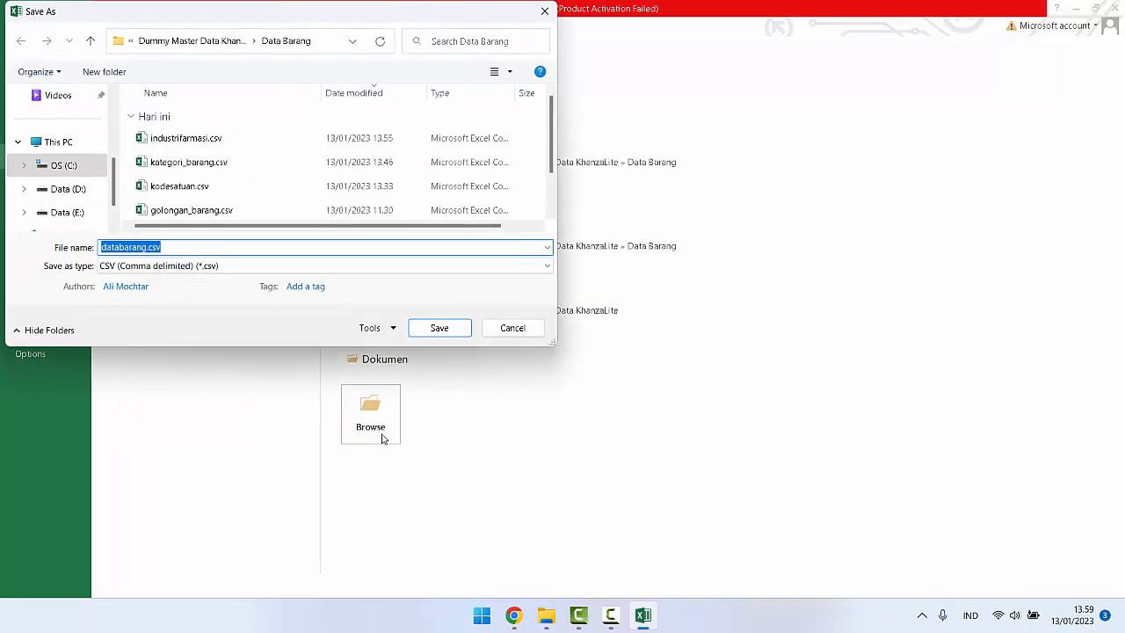
{"action": "scroll", "coordinate": [88, 148], "scroll_direction": "up", "scroll_amount": 1}
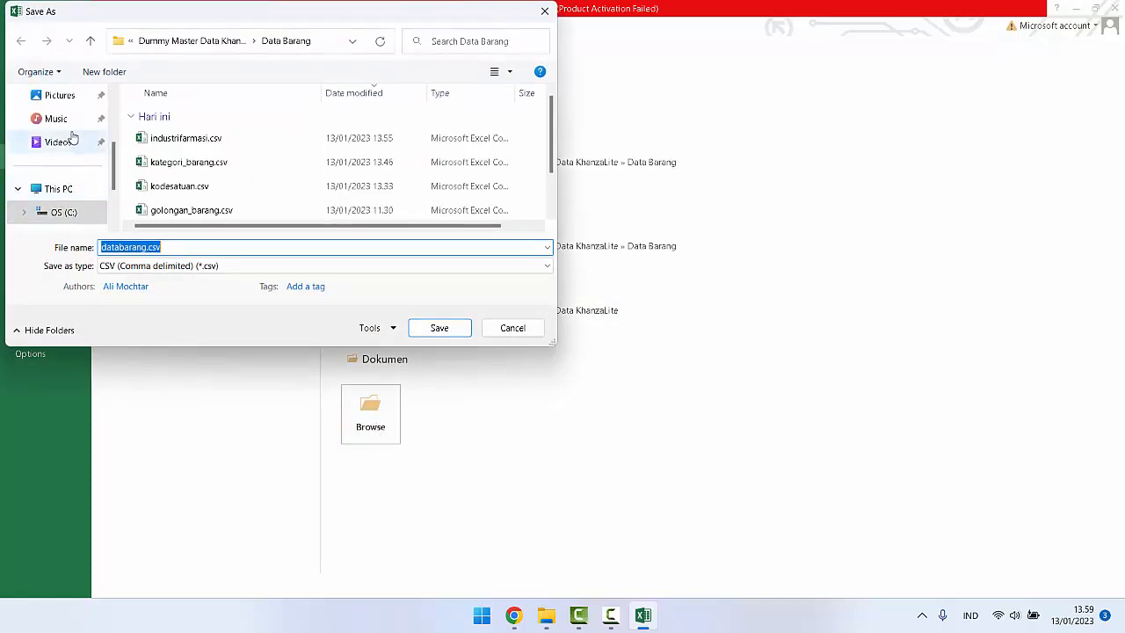
{"action": "scroll", "coordinate": [70, 145], "scroll_direction": "up", "scroll_amount": 3}
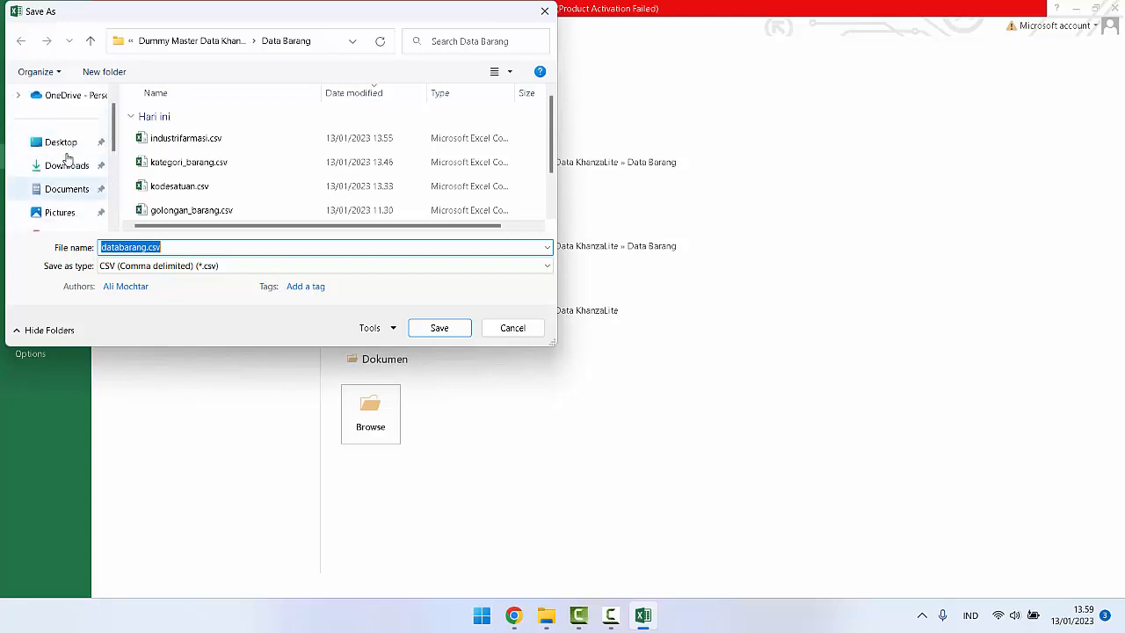
{"action": "left_click", "coordinate": [63, 142]}
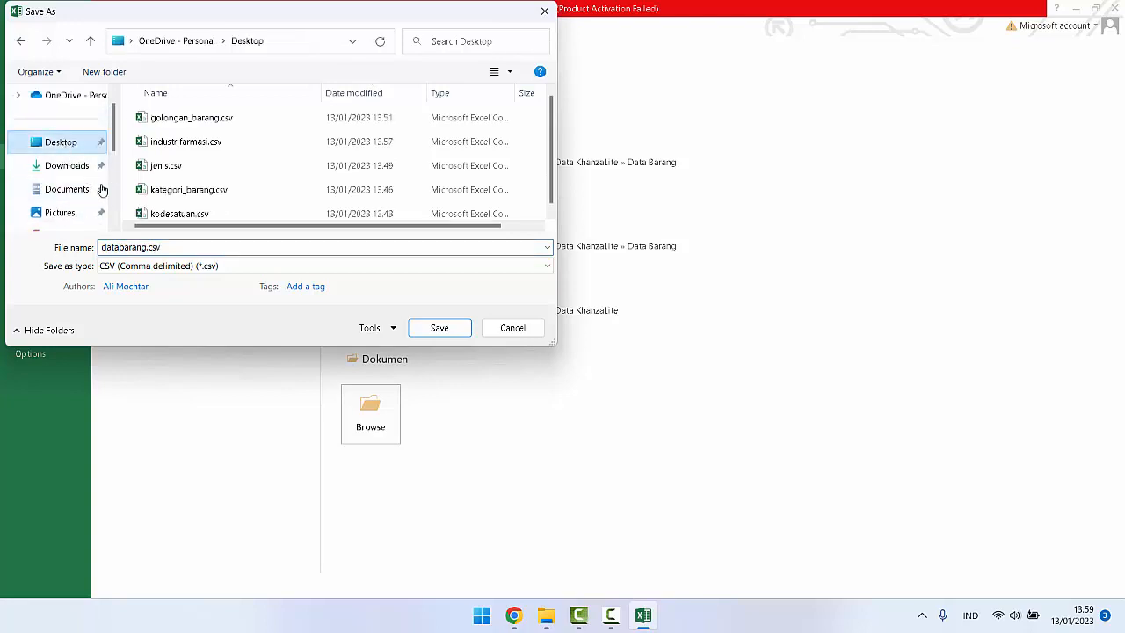
{"action": "left_click", "coordinate": [517, 332]}
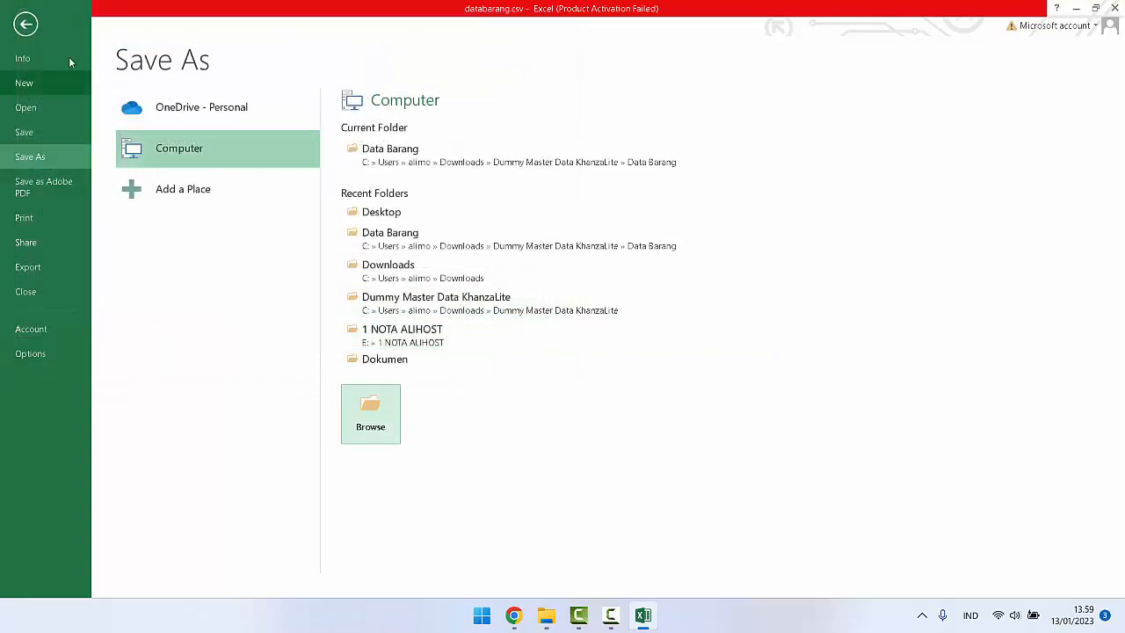
{"action": "left_click", "coordinate": [26, 25]}
Step: Delete the entire header row from databarang.csv so that the sheet starts with the first item record
{"action": "scroll", "coordinate": [151, 238], "scroll_direction": "up", "scroll_amount": 6}
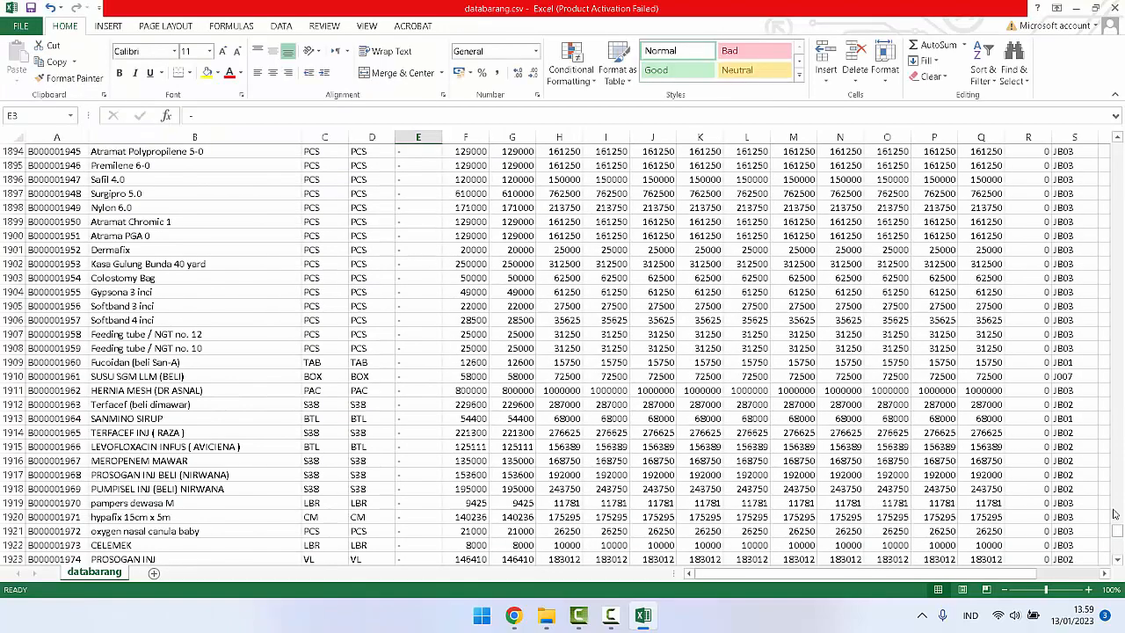
{"action": "left_click_drag", "start_coordinate": [1117, 533], "coordinate": [1116, 145]}
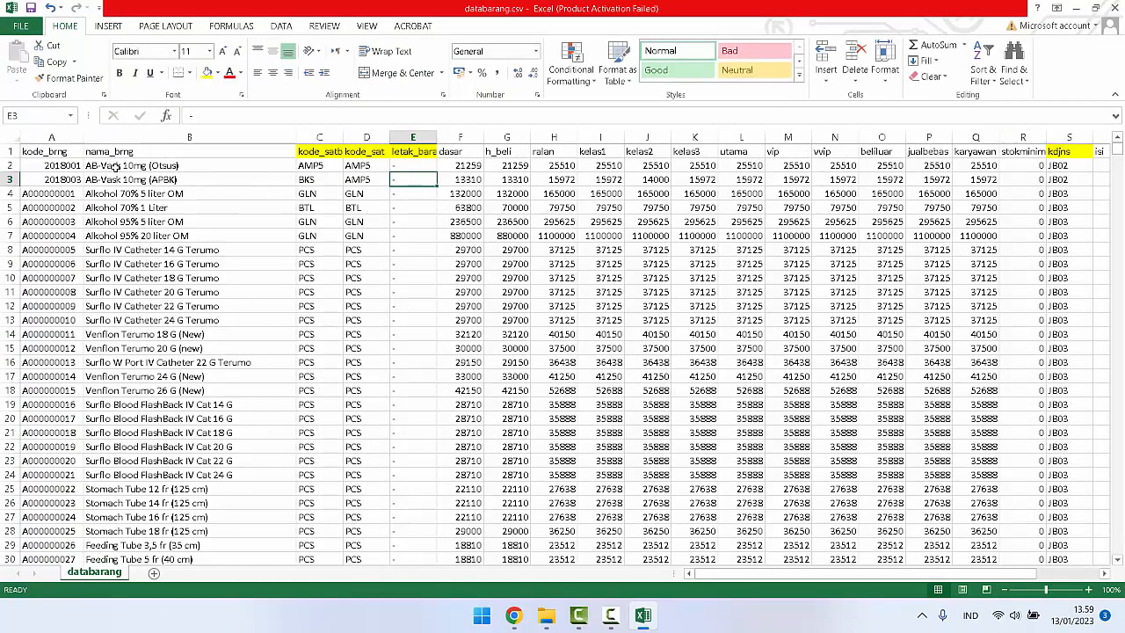
{"action": "left_click", "coordinate": [159, 152]}
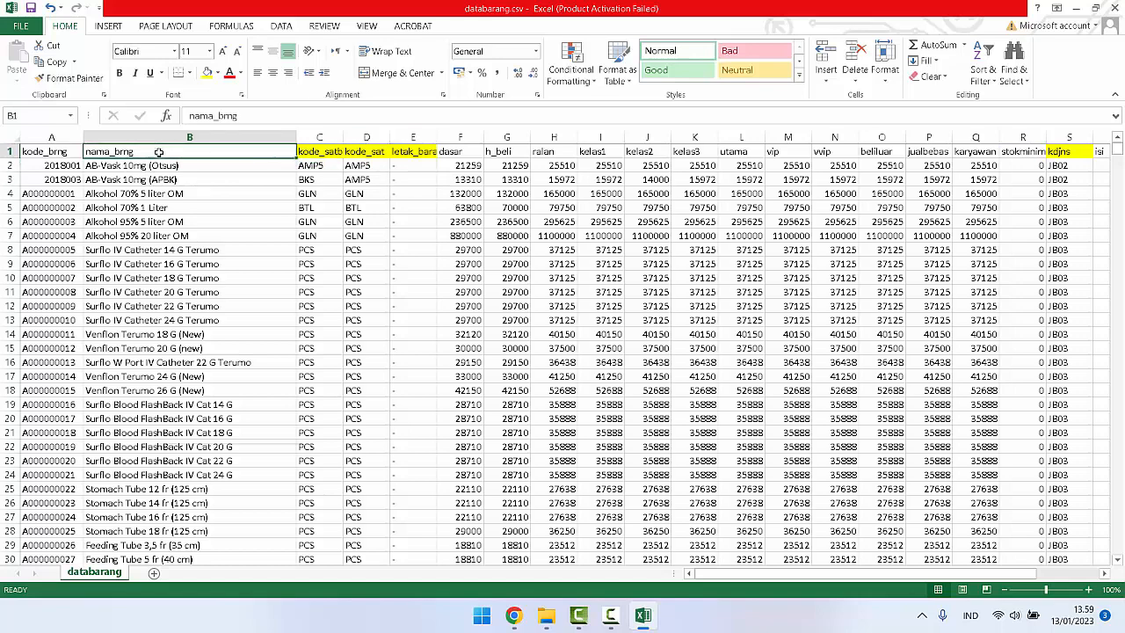
{"action": "right_click", "coordinate": [159, 152]}
{"action": "left_click", "coordinate": [180, 276]}
{"action": "left_click", "coordinate": [175, 274]}
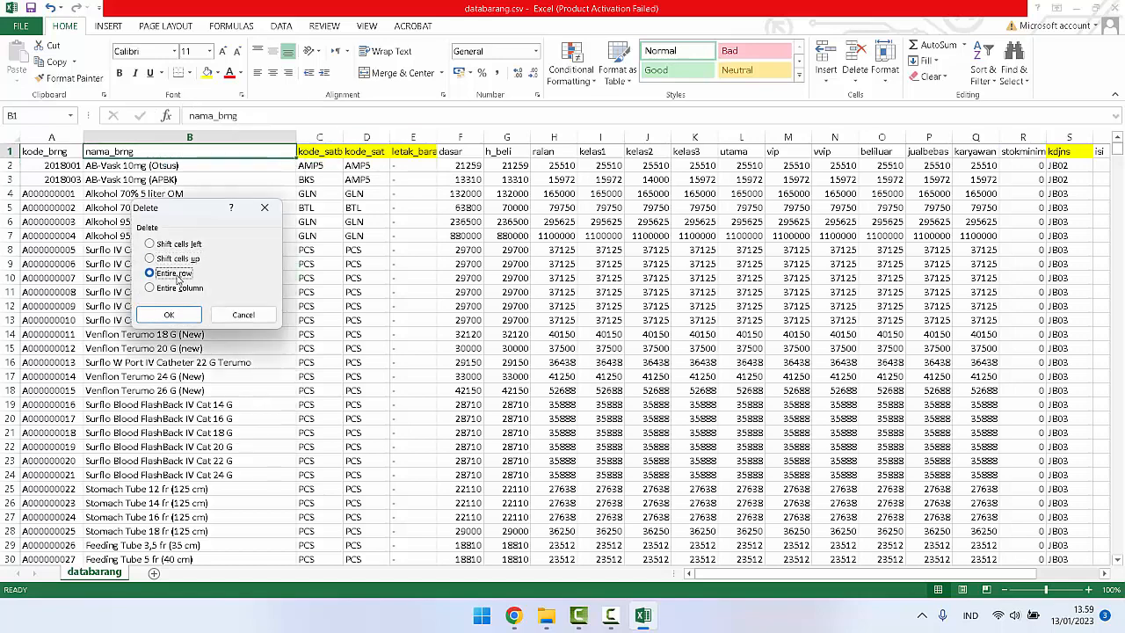
{"action": "left_click", "coordinate": [171, 317]}
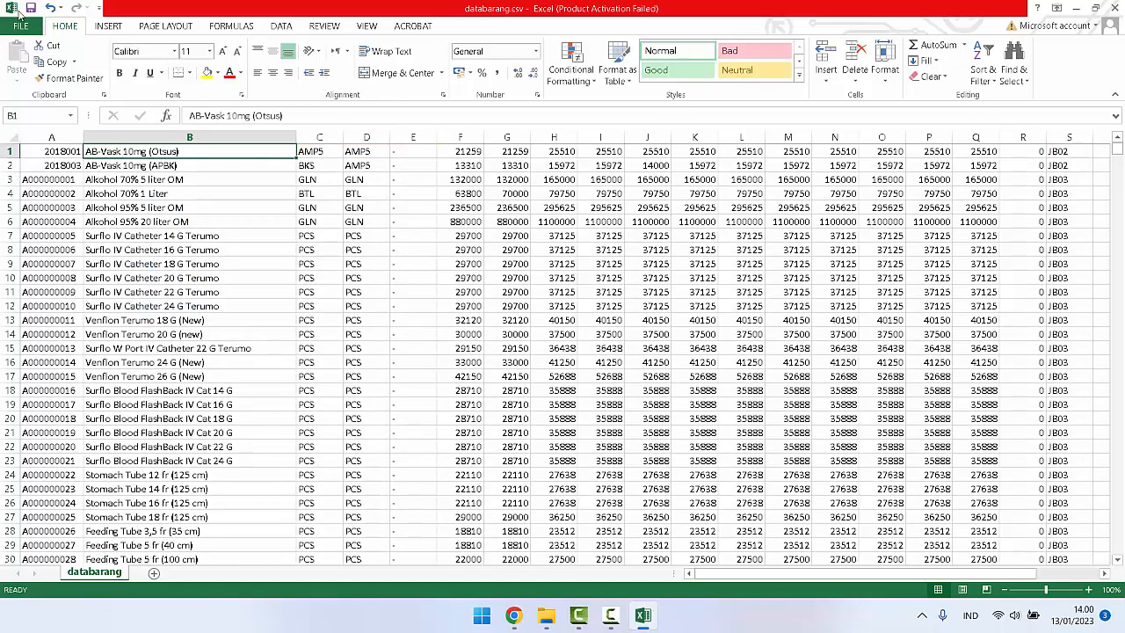
Step: Save a copy of the sheet to the Desktop as databarang.csv in CSV (Comma delimited) format, keeping that format
{"action": "left_click", "coordinate": [18, 25]}
{"action": "left_click", "coordinate": [42, 158]}
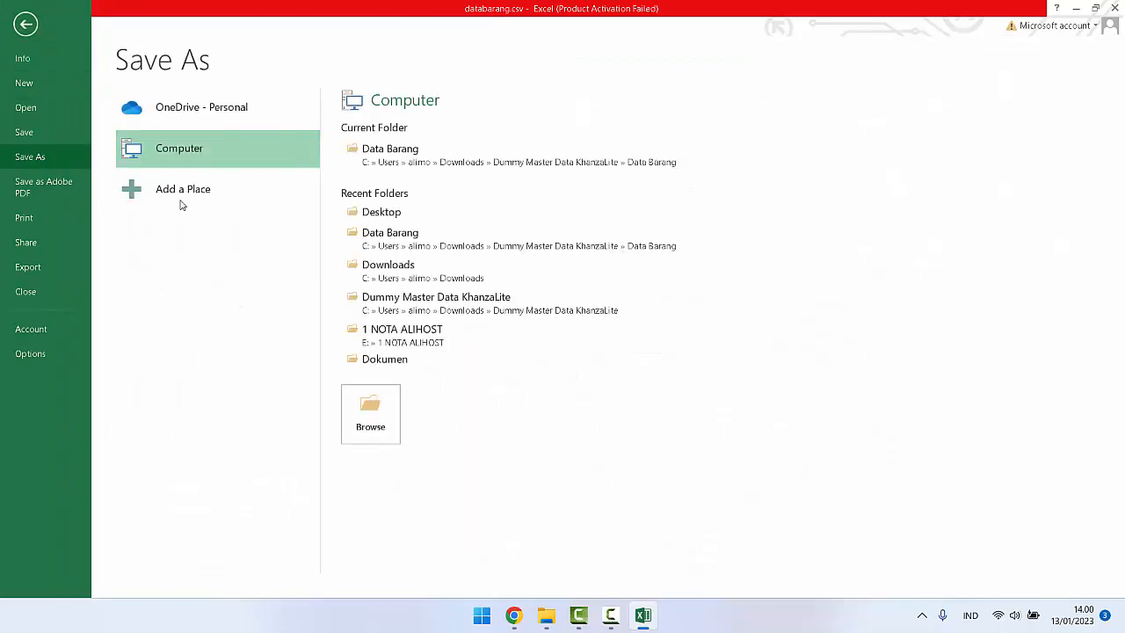
{"action": "left_click", "coordinate": [369, 413]}
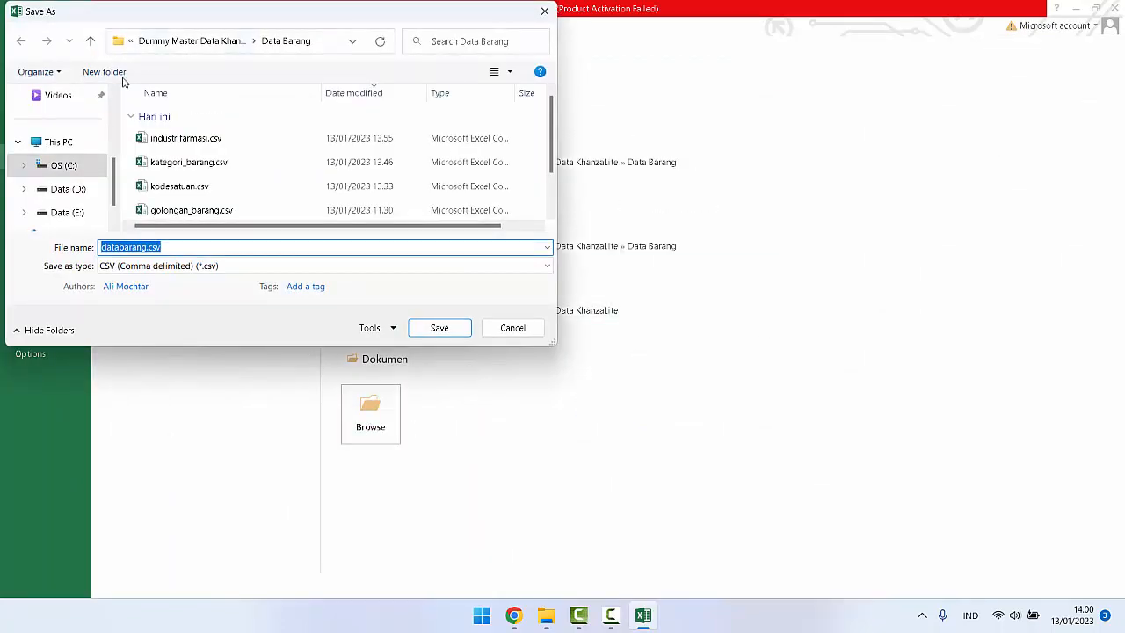
{"action": "scroll", "coordinate": [67, 123], "scroll_direction": "up", "scroll_amount": 3}
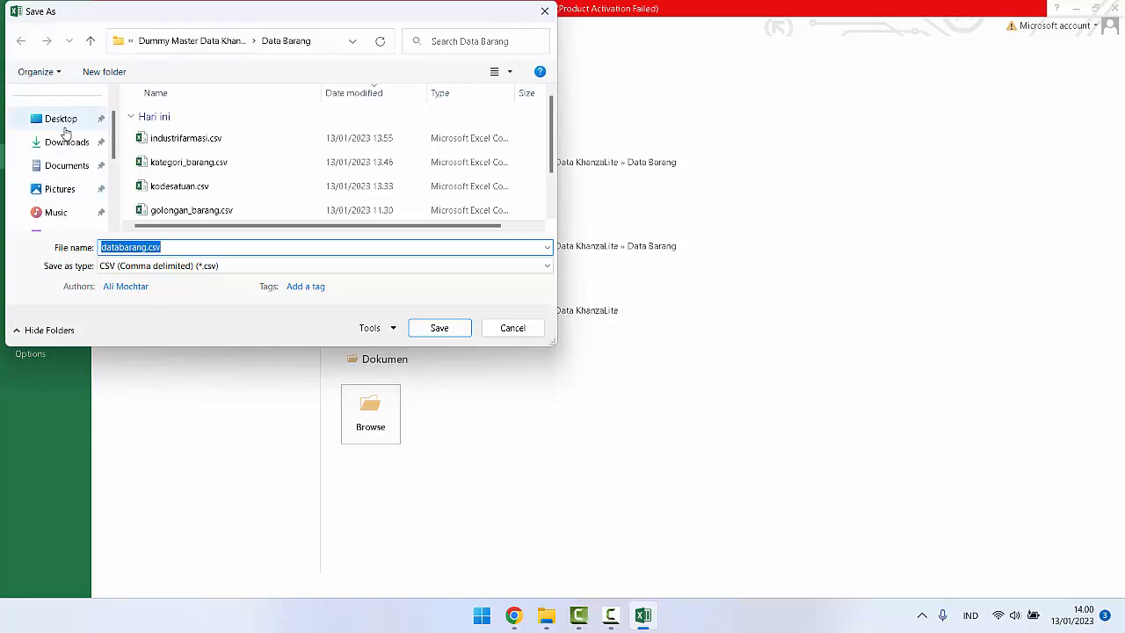
{"action": "left_click", "coordinate": [63, 120]}
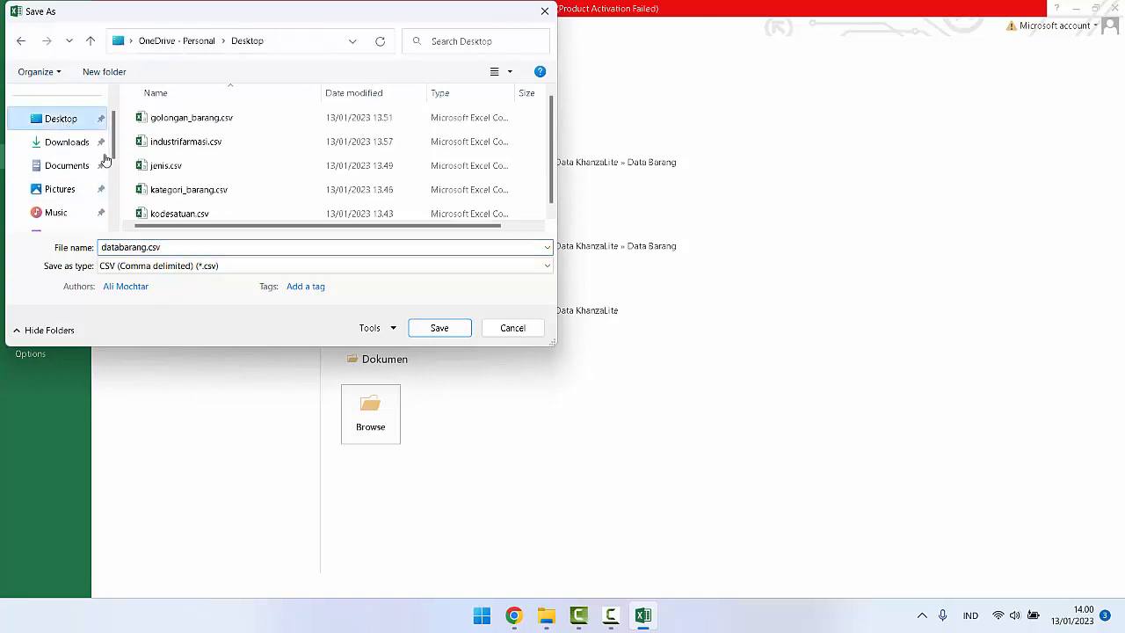
{"action": "left_click", "coordinate": [439, 329]}
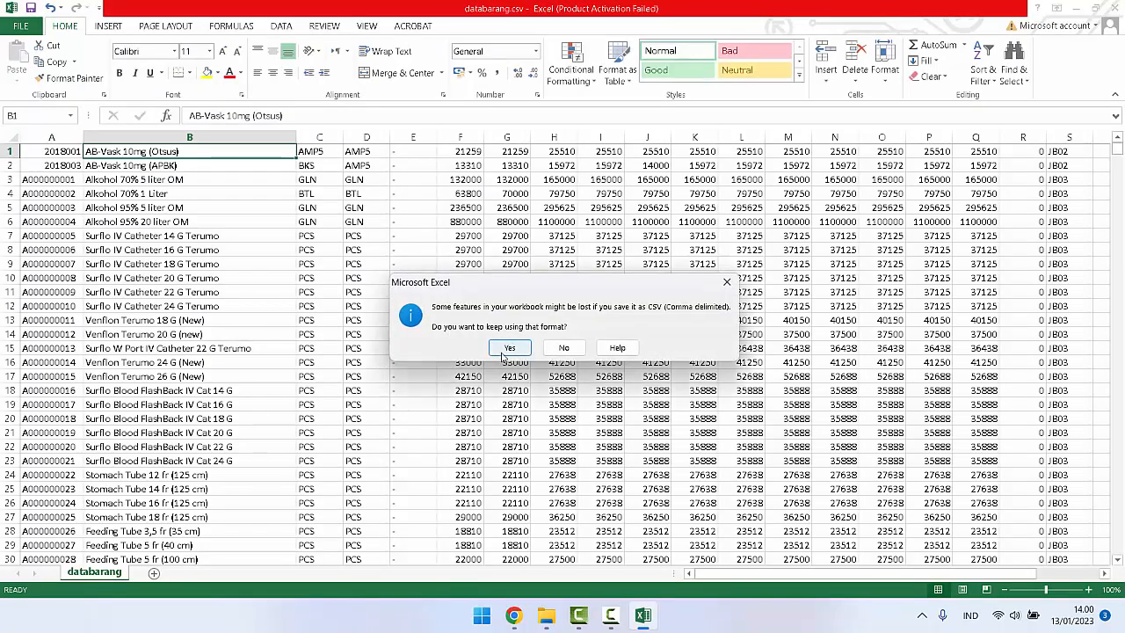
{"action": "left_click", "coordinate": [505, 354]}
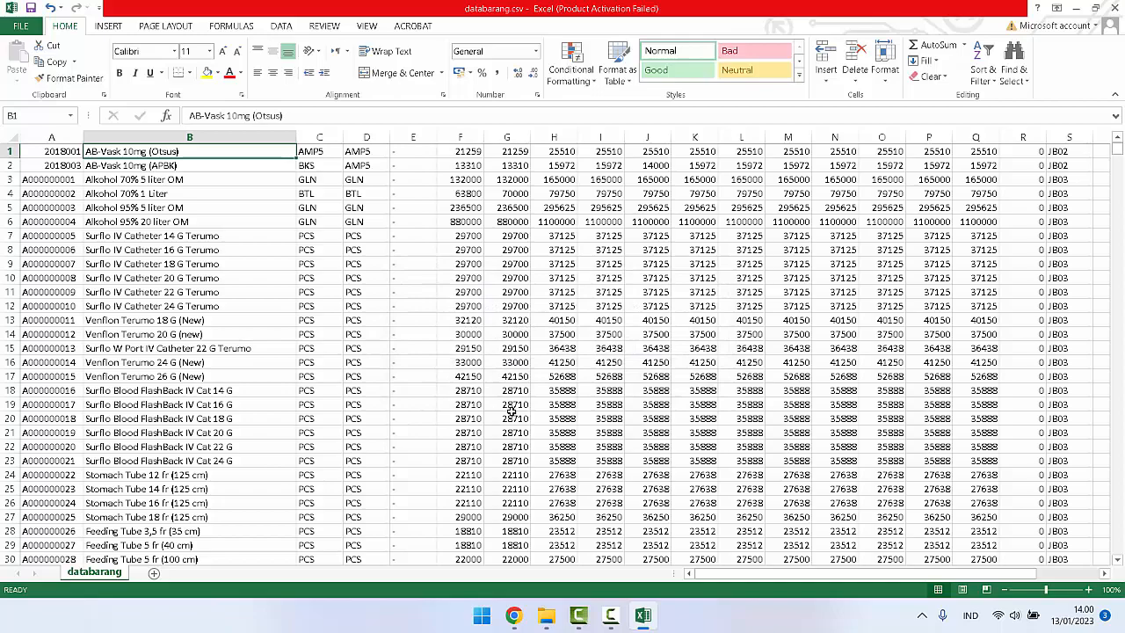
Step: Switch to phpMyAdmin in Chrome and open the databarang table of the rsmskn database, filtering its tables by "da"
{"action": "left_click", "coordinate": [514, 615]}
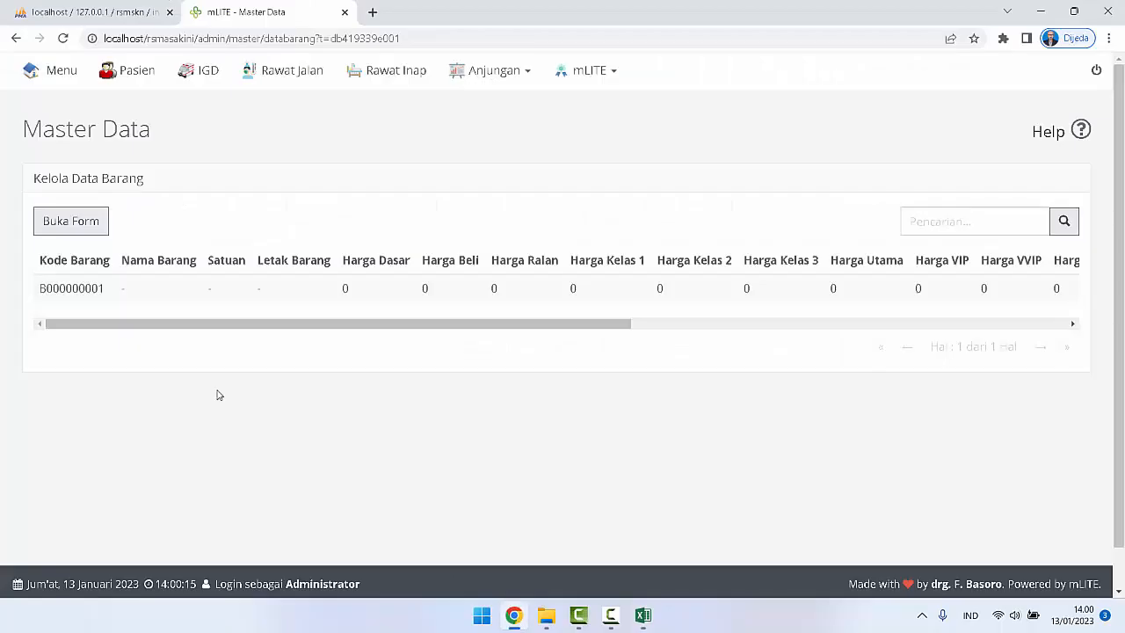
{"action": "left_click", "coordinate": [88, 12]}
{"action": "scroll", "coordinate": [92, 312], "scroll_direction": "up", "scroll_amount": 3}
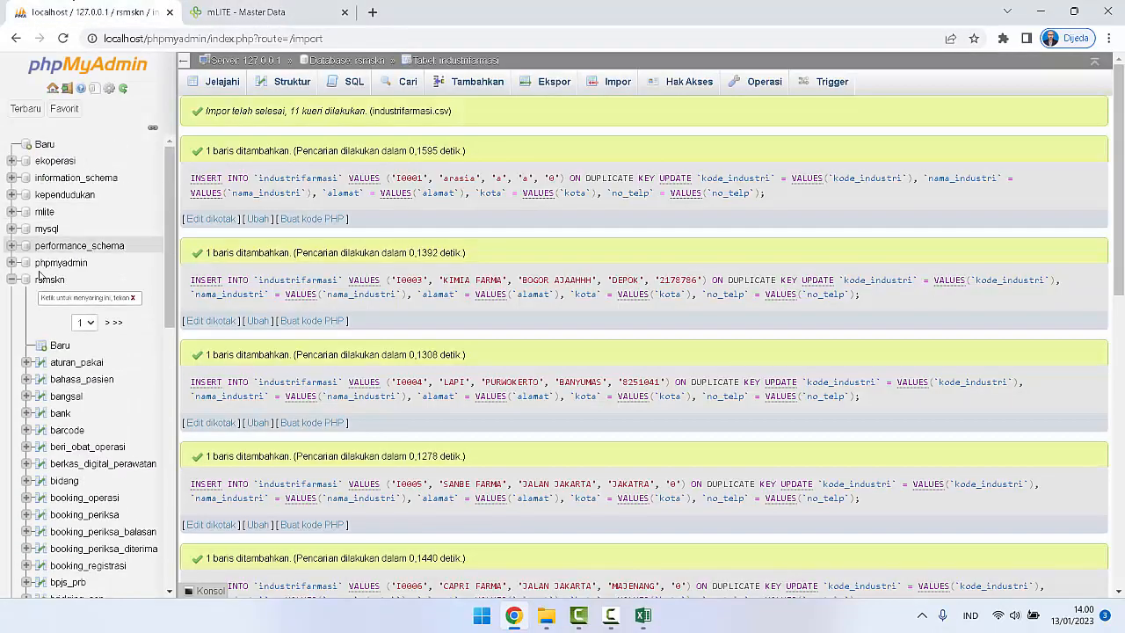
{"action": "left_click", "coordinate": [49, 279]}
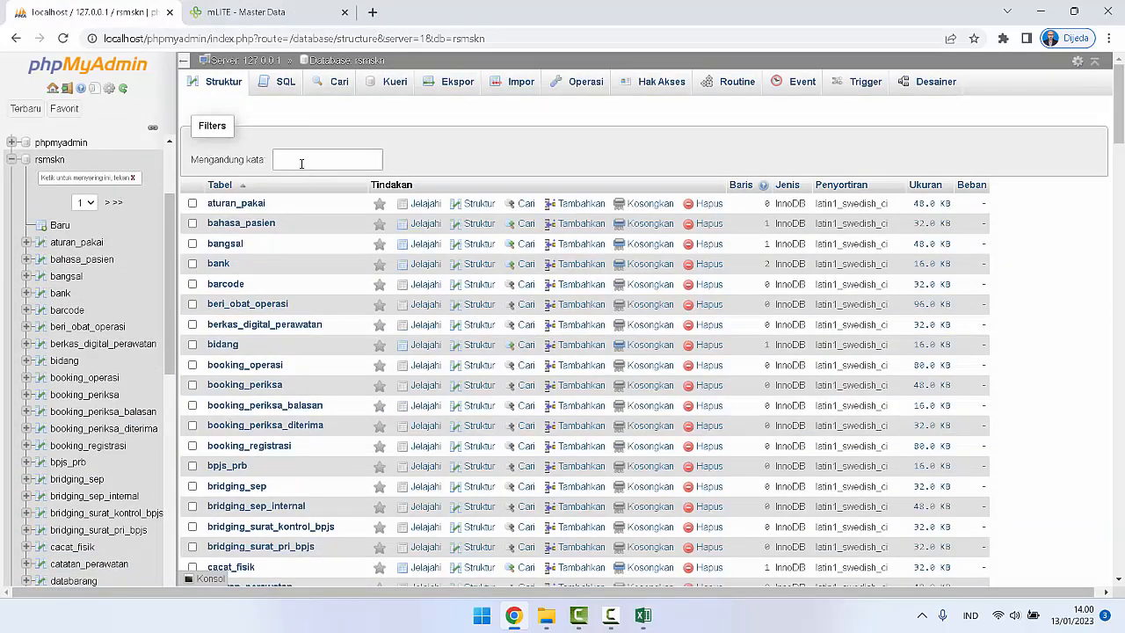
{"action": "left_click", "coordinate": [300, 162]}
{"action": "type", "text": "da"}
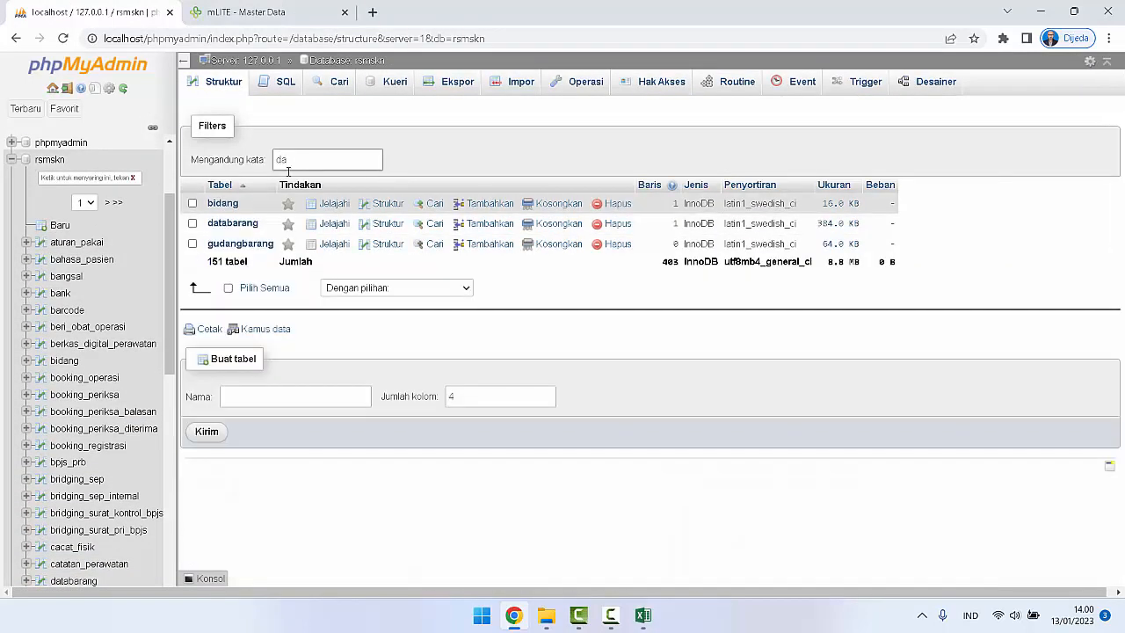
{"action": "left_click", "coordinate": [231, 225]}
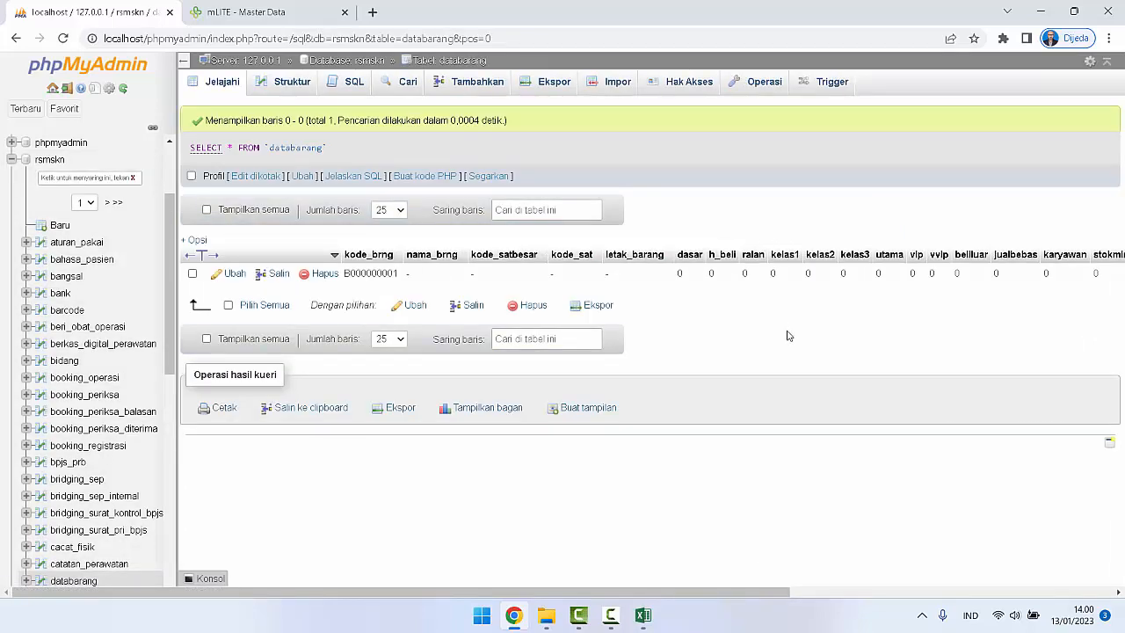
Step: Choose databarang.csv from the Desktop as the file to import into the databarang table
{"action": "left_click", "coordinate": [618, 84]}
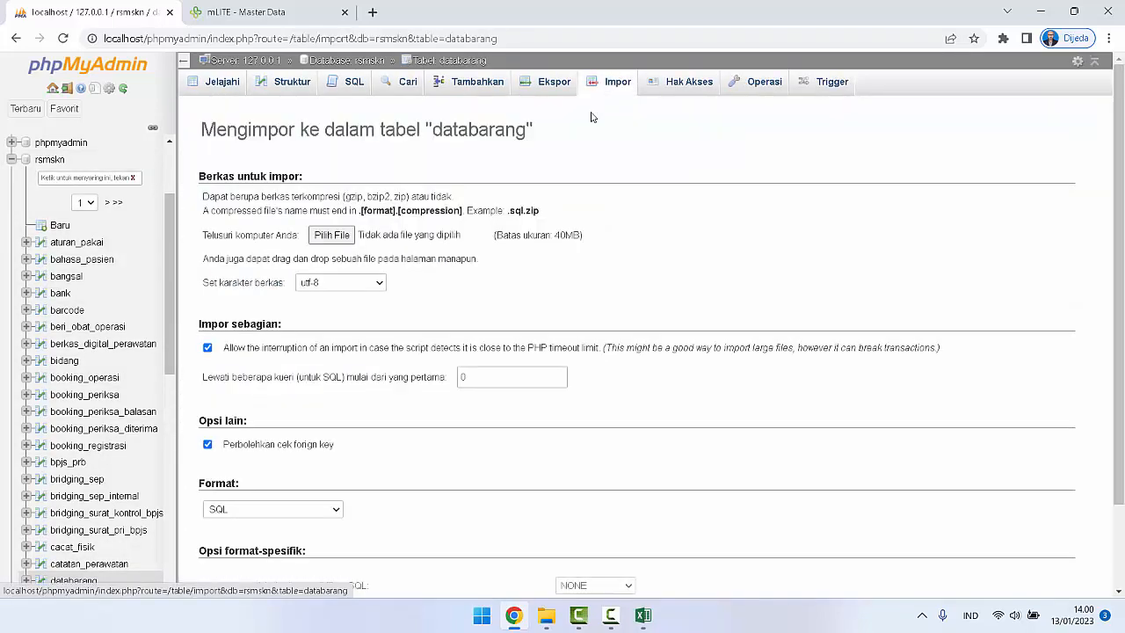
{"action": "left_click", "coordinate": [343, 235]}
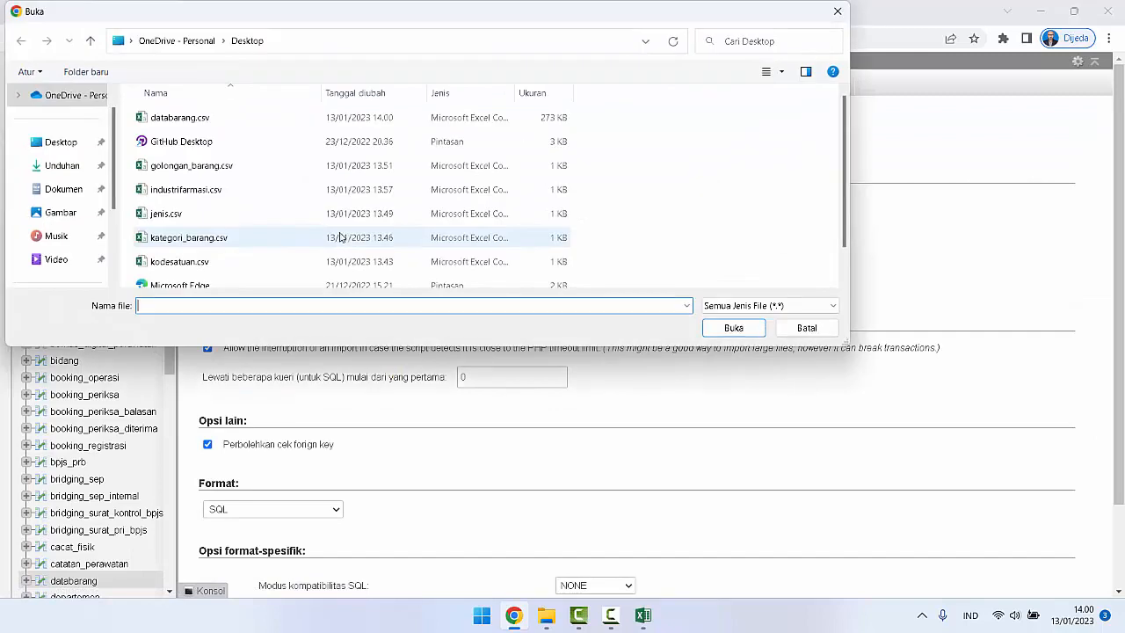
{"action": "left_click", "coordinate": [208, 117]}
{"action": "left_click", "coordinate": [732, 327]}
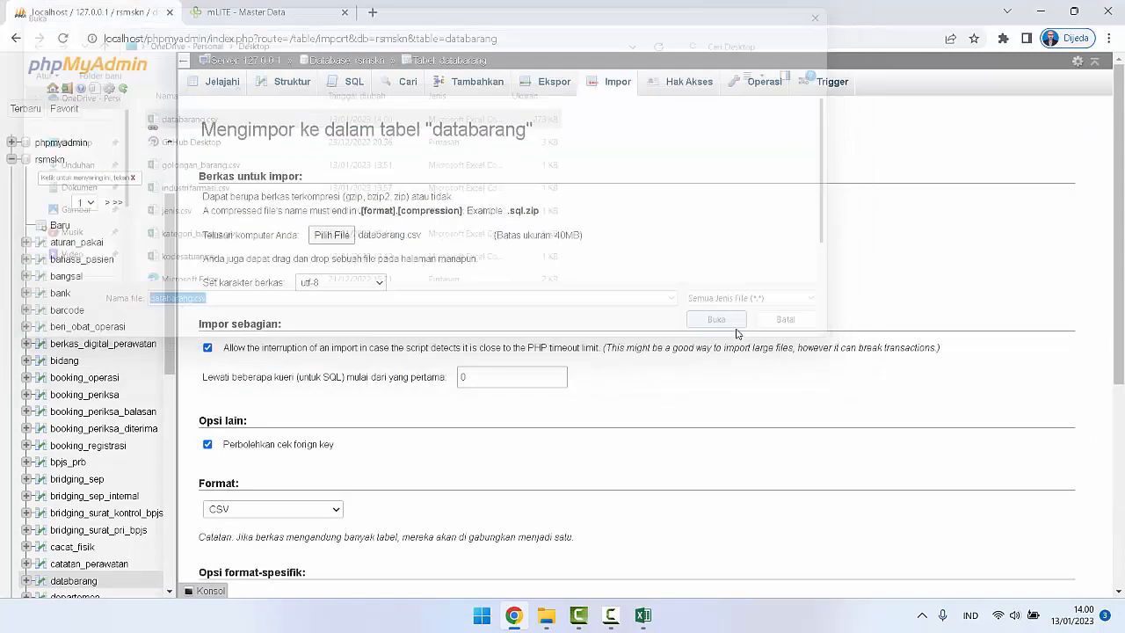
Step: Run the CSV import with updating on duplicate keys enabled and ";" as the column separator
{"action": "scroll", "coordinate": [425, 283], "scroll_direction": "down", "scroll_amount": 3}
{"action": "left_click", "coordinate": [371, 261]}
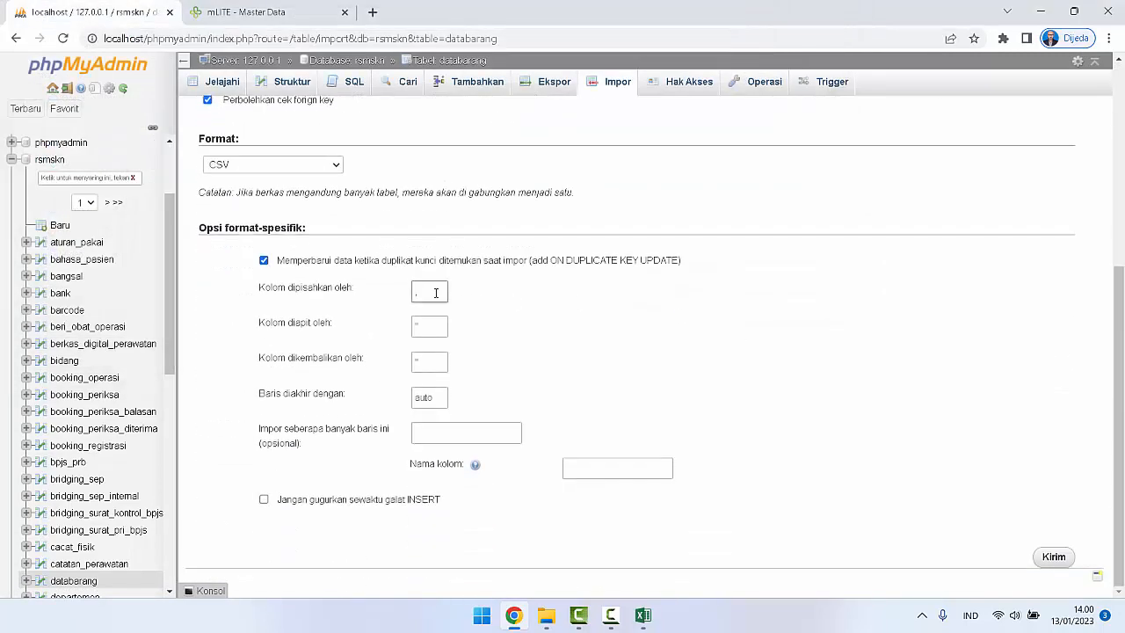
{"action": "left_click_drag", "start_coordinate": [431, 289], "coordinate": [409, 295]}
{"action": "left_click", "coordinate": [1053, 556]}
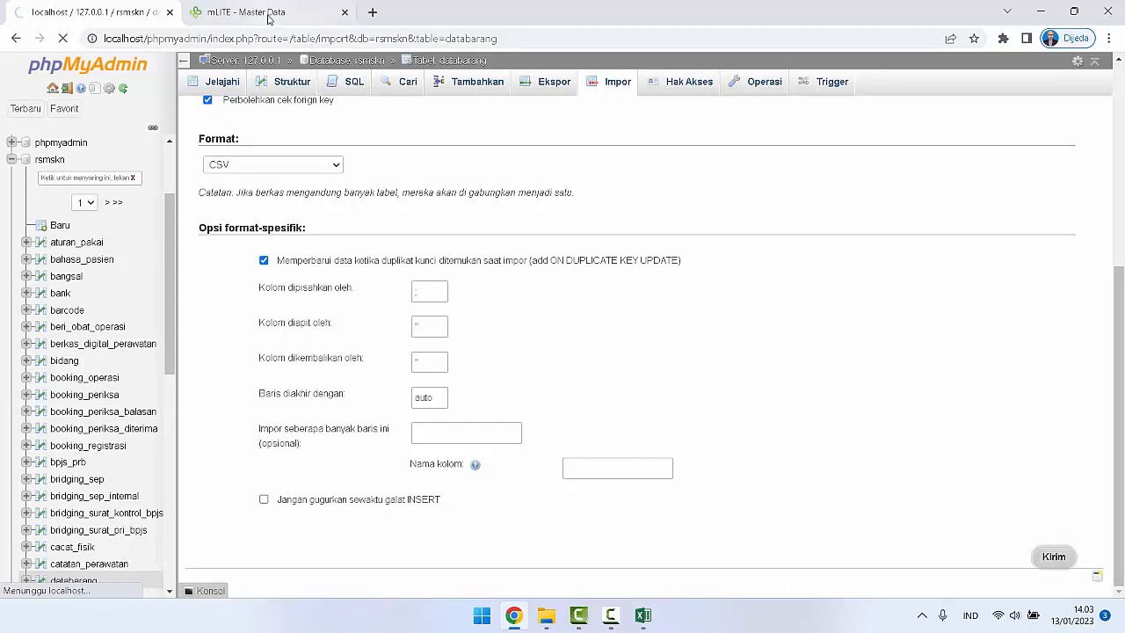
Step: Reload mLITE's Data Barang list and check it against the import progress in phpMyAdmin
{"action": "left_click", "coordinate": [266, 13]}
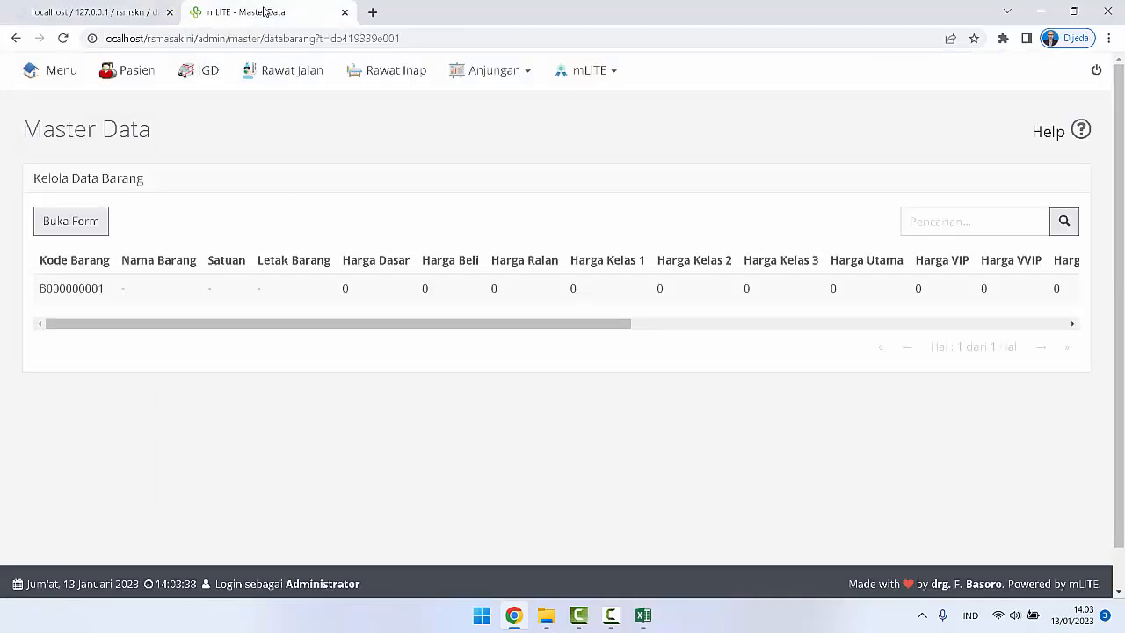
{"action": "left_click", "coordinate": [87, 12]}
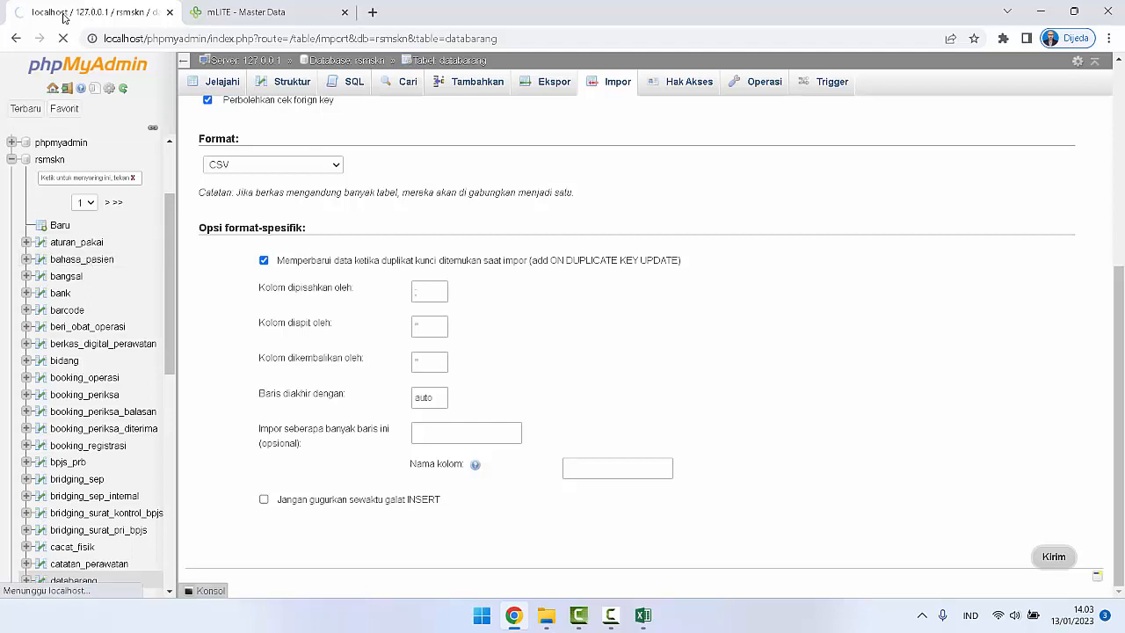
{"action": "left_click", "coordinate": [235, 7]}
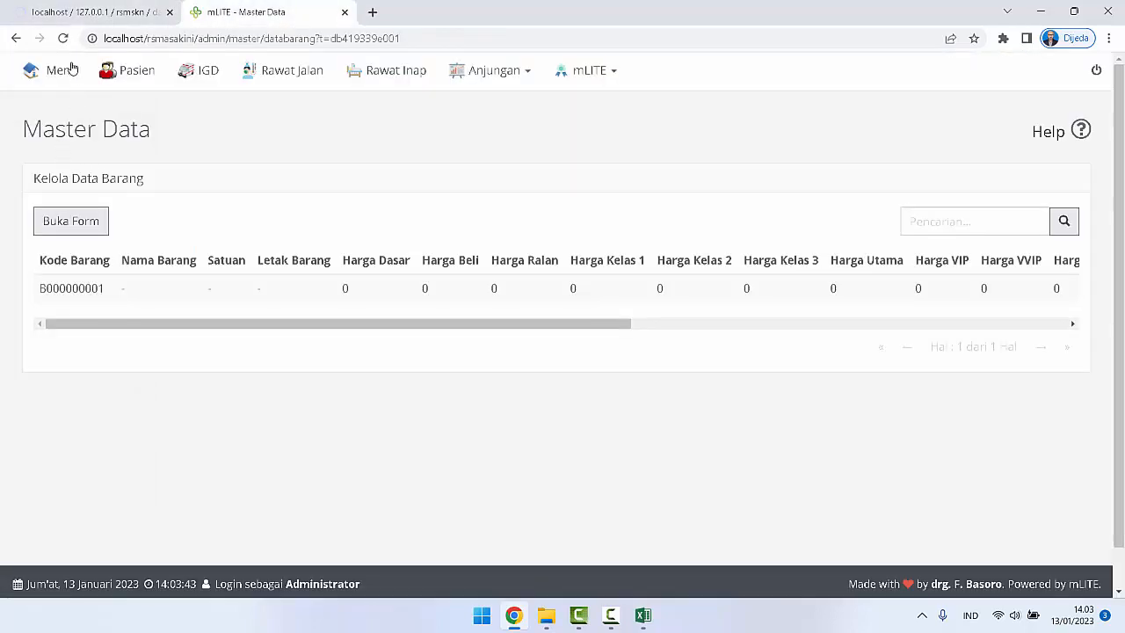
{"action": "left_click", "coordinate": [63, 38]}
{"action": "left_click", "coordinate": [86, 8]}
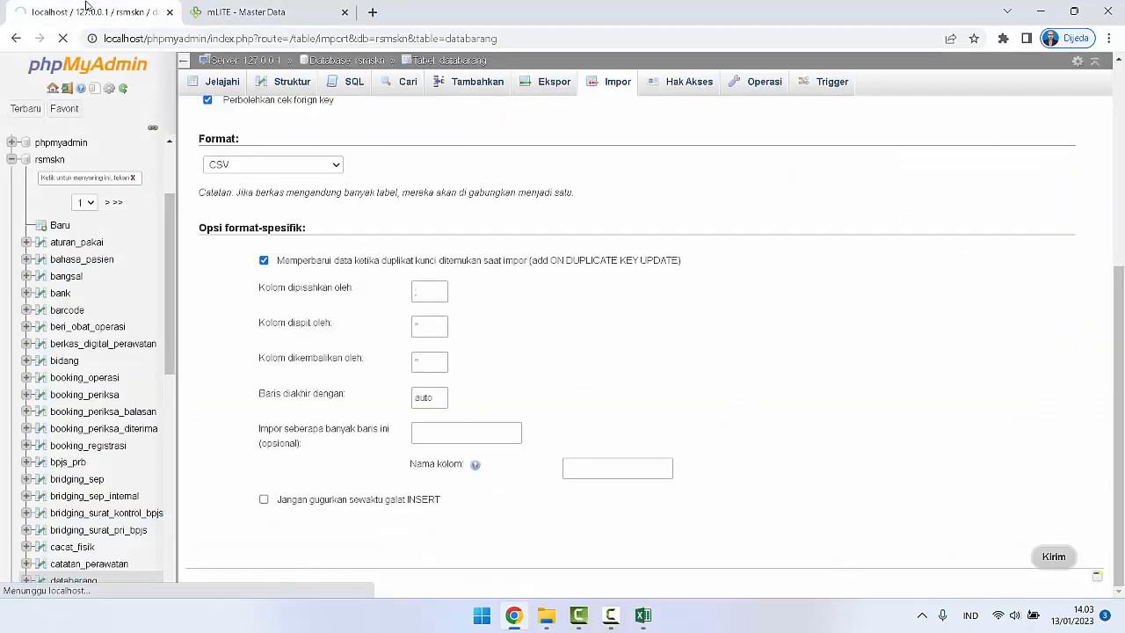
{"action": "left_click", "coordinate": [256, 10]}
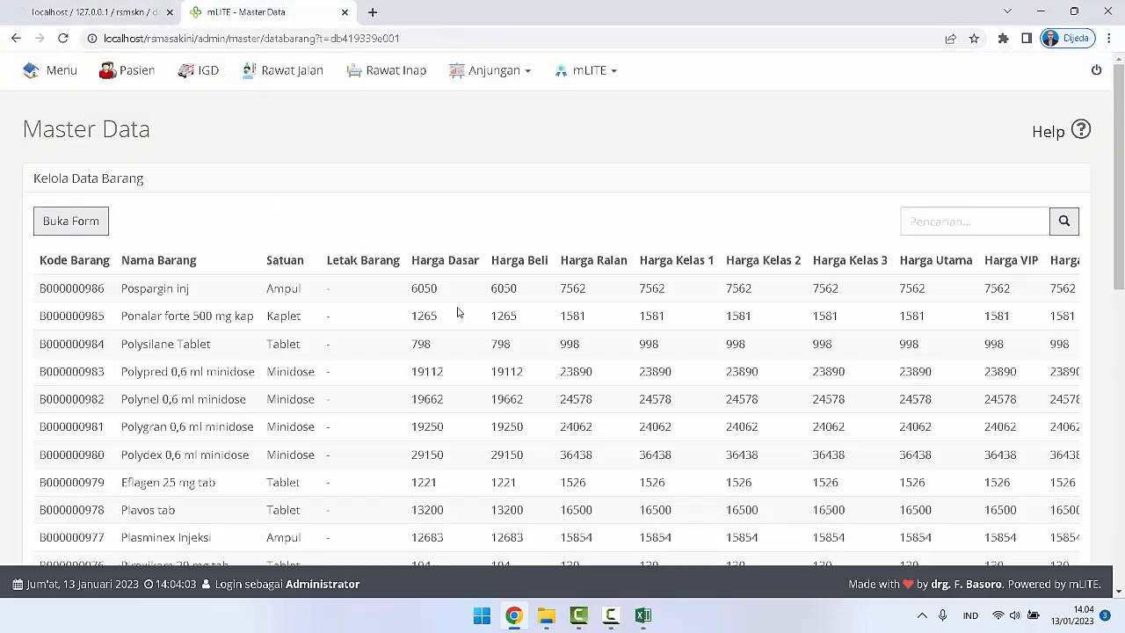
Step: Examine the first page of Data Barang records, from the item codes across to the Industri, Kategori and Golongan columns
{"action": "scroll", "coordinate": [266, 360], "scroll_direction": "down", "scroll_amount": 8}
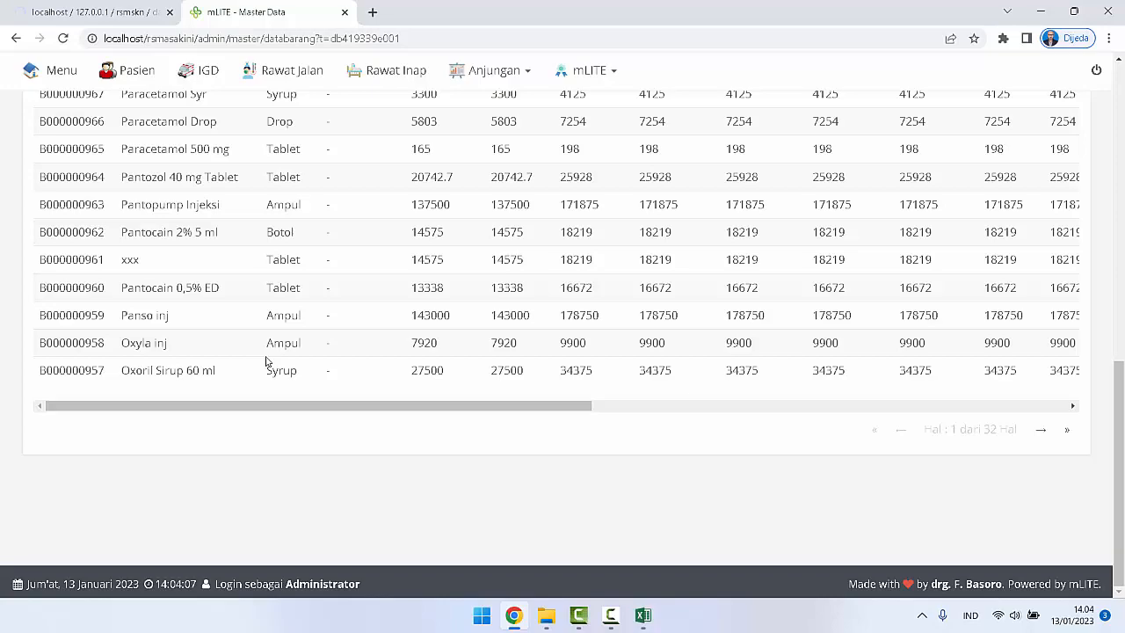
{"action": "scroll", "coordinate": [266, 360], "scroll_direction": "up", "scroll_amount": 8}
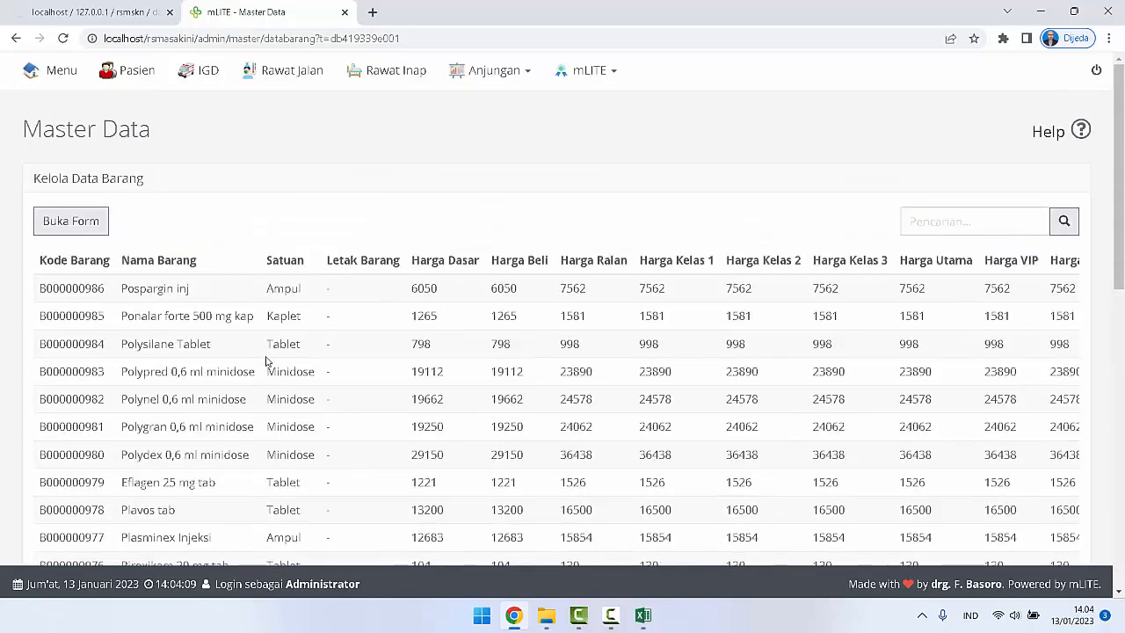
{"action": "scroll", "coordinate": [266, 361], "scroll_direction": "down", "scroll_amount": 8}
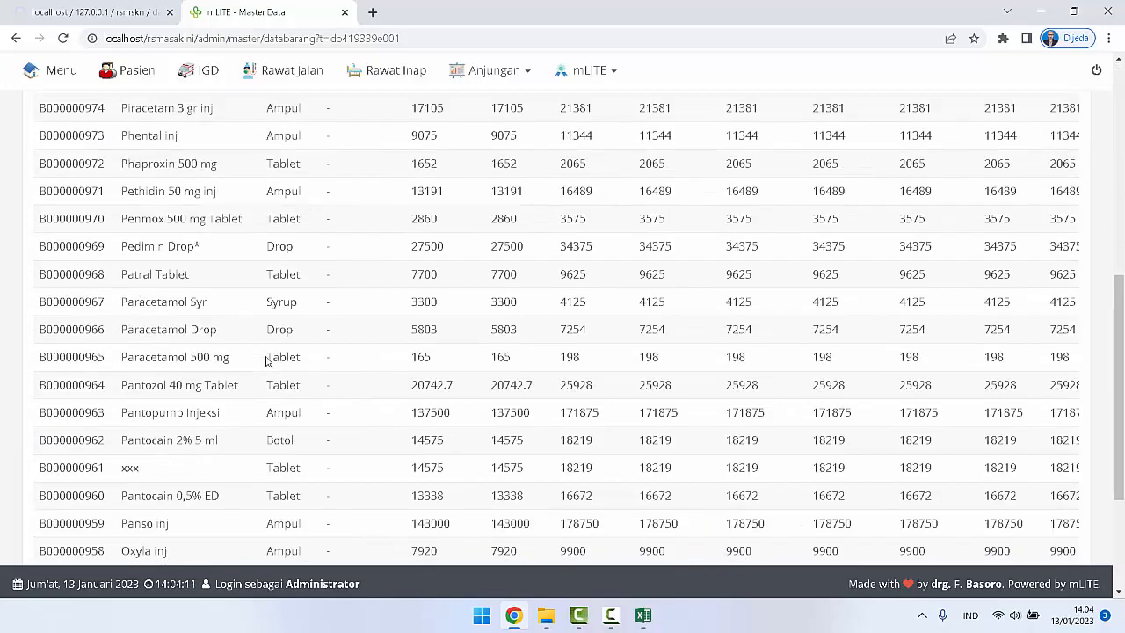
{"action": "left_click_drag", "start_coordinate": [540, 407], "coordinate": [1026, 415]}
{"action": "scroll", "coordinate": [1004, 381], "scroll_direction": "up", "scroll_amount": 10}
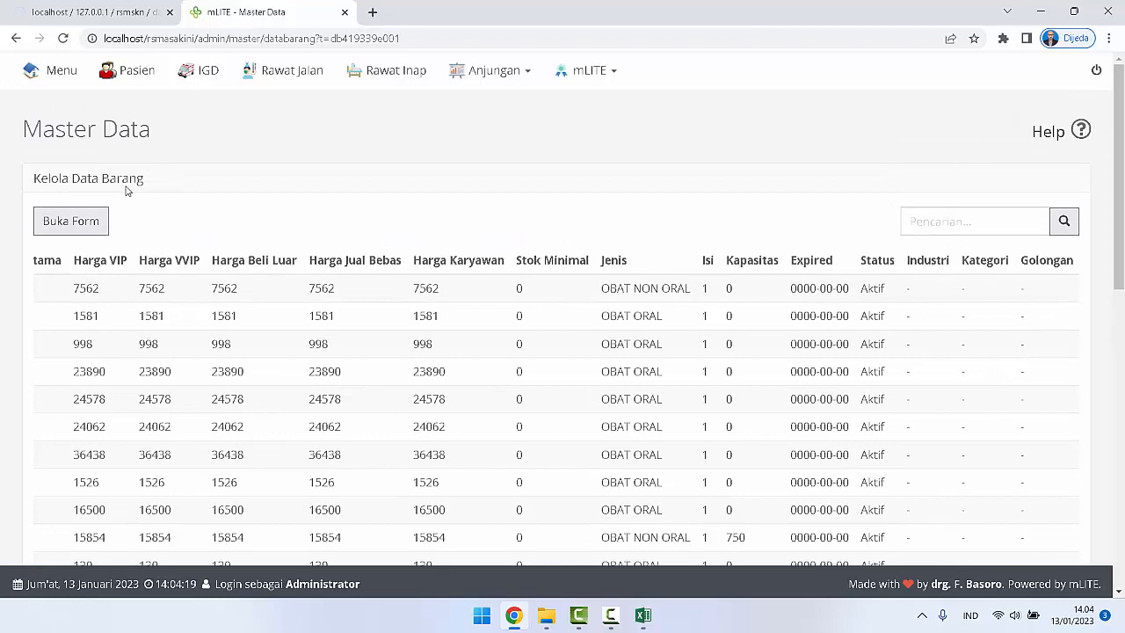
Step: Check the import progress, then go to the last page of the Data Barang list and examine its item records
{"action": "left_click", "coordinate": [95, 7]}
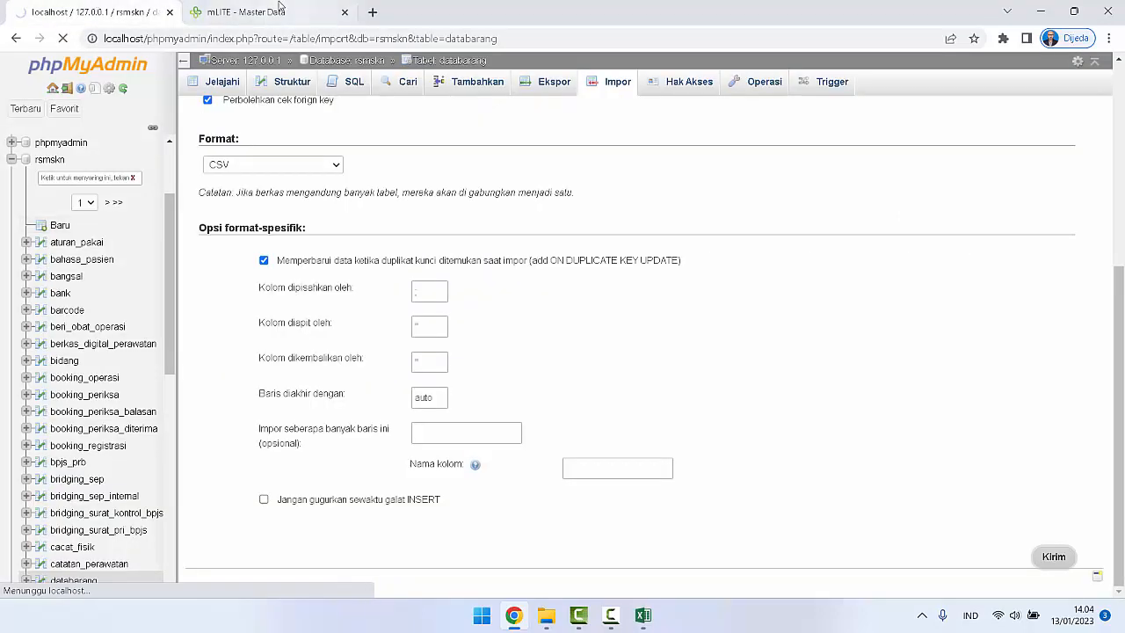
{"action": "left_click", "coordinate": [276, 7]}
{"action": "scroll", "coordinate": [455, 294], "scroll_direction": "down", "scroll_amount": 10}
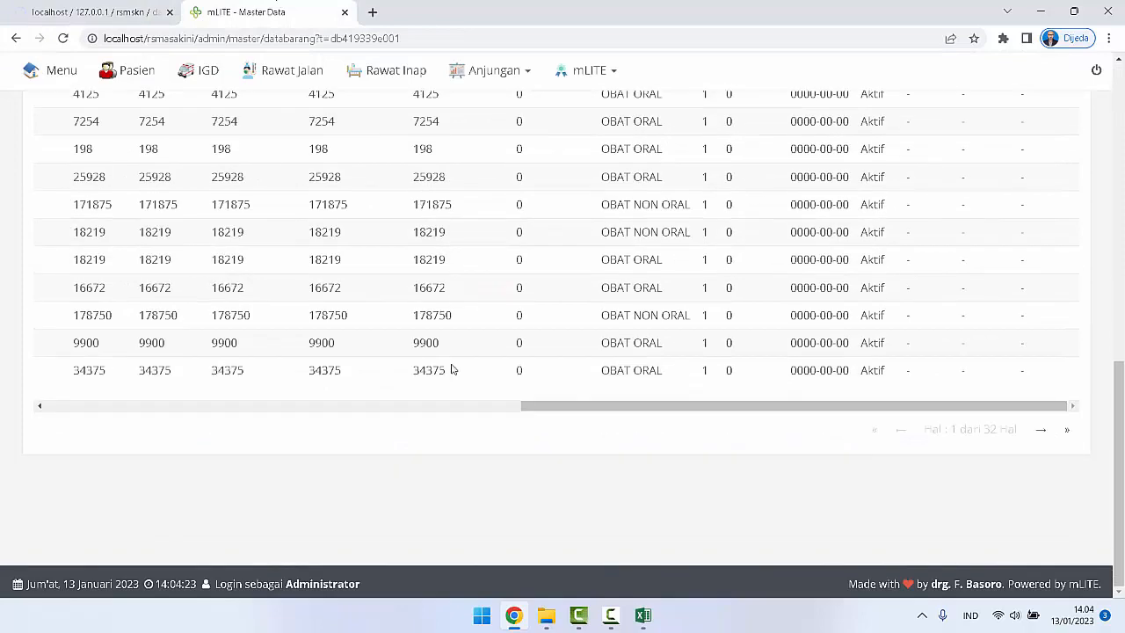
{"action": "left_click", "coordinate": [1067, 439]}
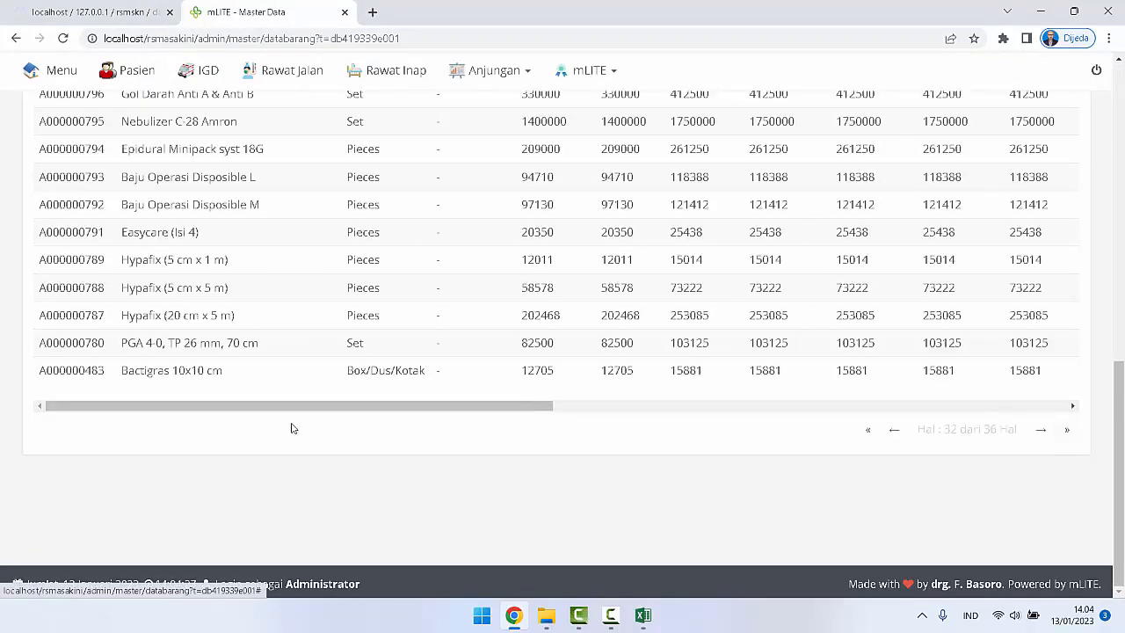
{"action": "scroll", "coordinate": [563, 431], "scroll_direction": "up", "scroll_amount": 3}
{"action": "scroll", "coordinate": [562, 430], "scroll_direction": "up", "scroll_amount": 6}
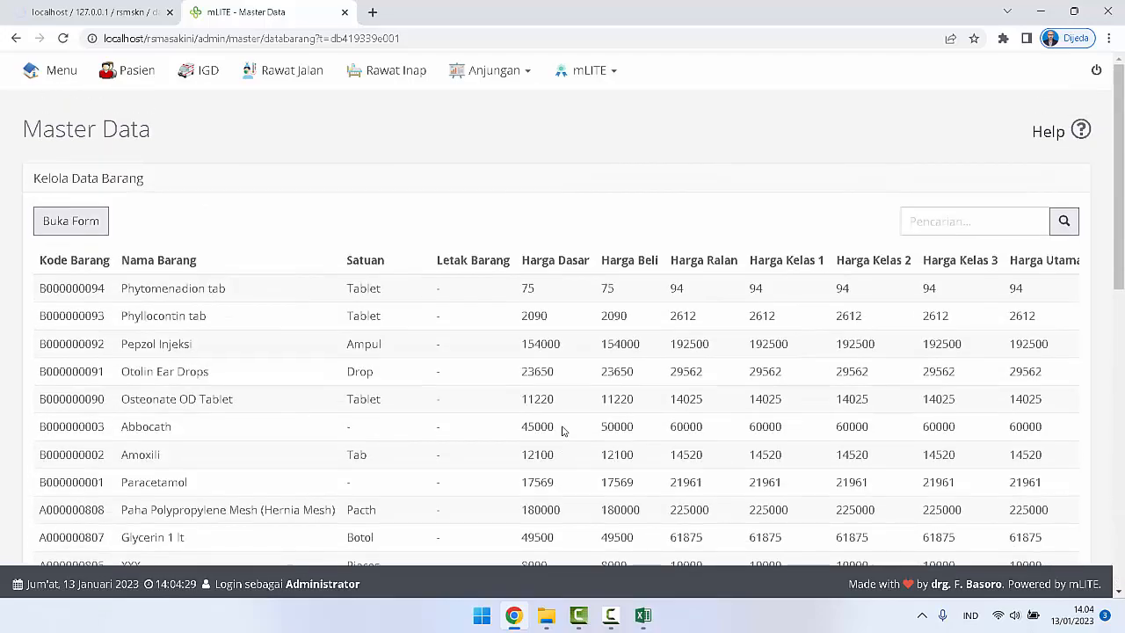
{"action": "scroll", "coordinate": [563, 430], "scroll_direction": "down", "scroll_amount": 8}
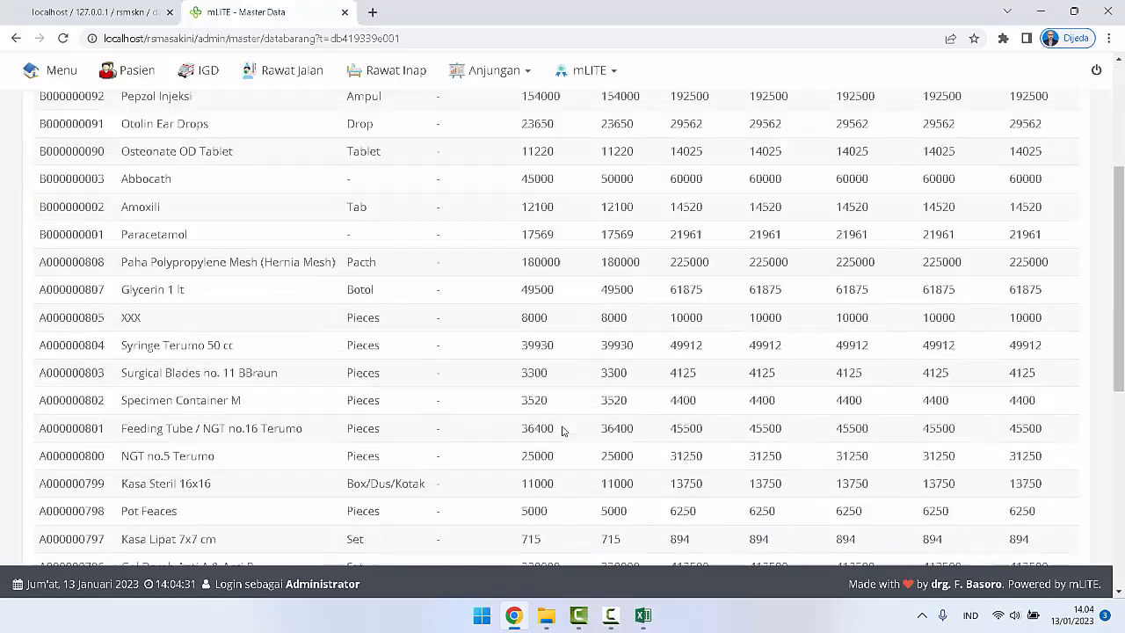
{"action": "scroll", "coordinate": [563, 431], "scroll_direction": "up", "scroll_amount": 8}
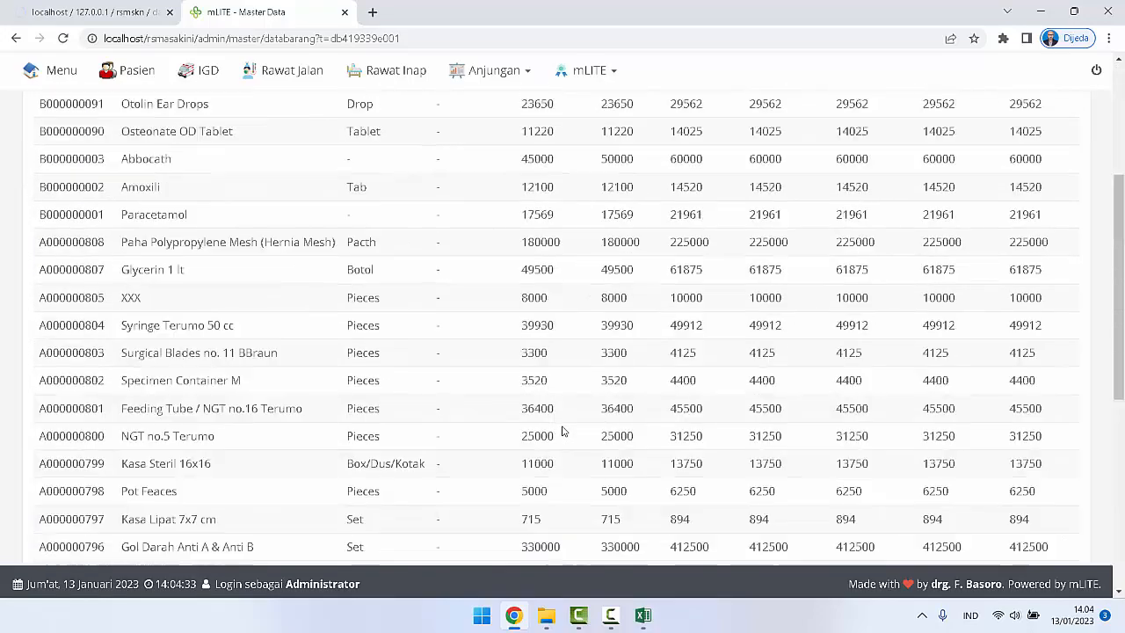
{"action": "scroll", "coordinate": [563, 431], "scroll_direction": "down", "scroll_amount": 1}
{"action": "scroll", "coordinate": [563, 431], "scroll_direction": "down", "scroll_amount": 8}
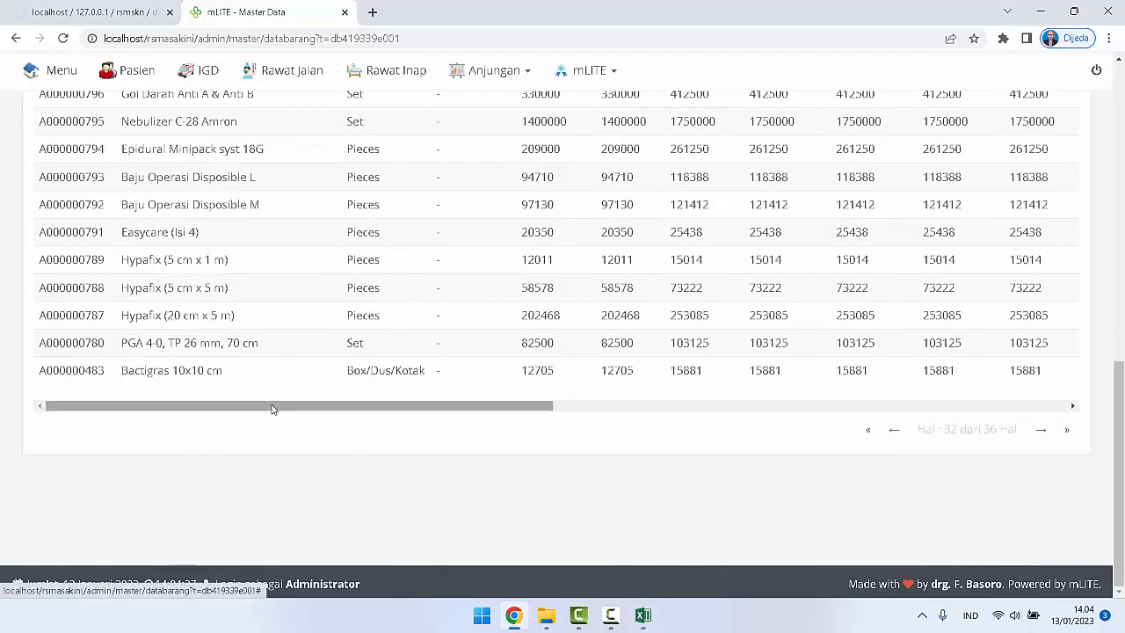
{"action": "scroll", "coordinate": [272, 408], "scroll_direction": "up", "scroll_amount": 8}
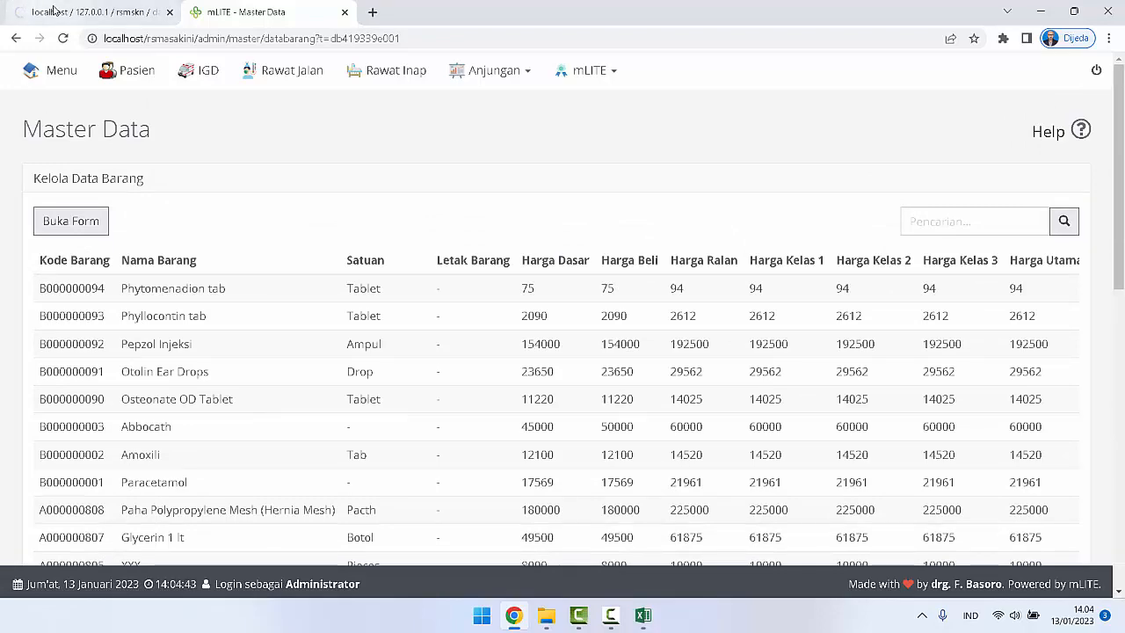
Step: Recheck the import page, then switch to Excel and examine databarang.csv down to its last record and back to the first
{"action": "left_click", "coordinate": [97, 12]}
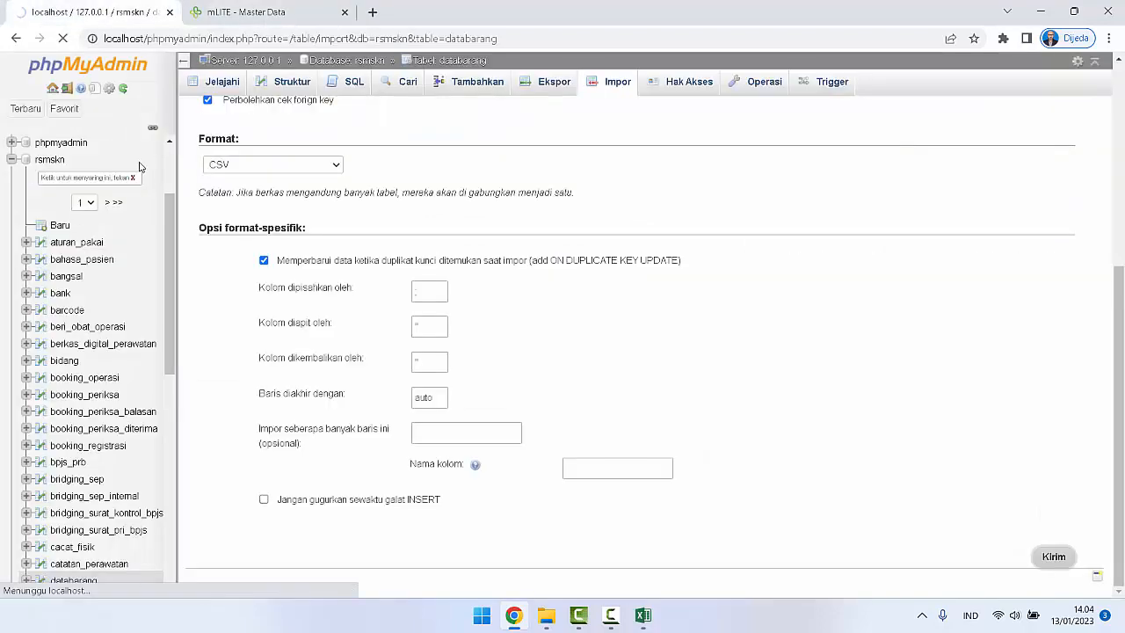
{"action": "left_click", "coordinate": [647, 617]}
{"action": "scroll", "coordinate": [239, 246], "scroll_direction": "down", "scroll_amount": 15}
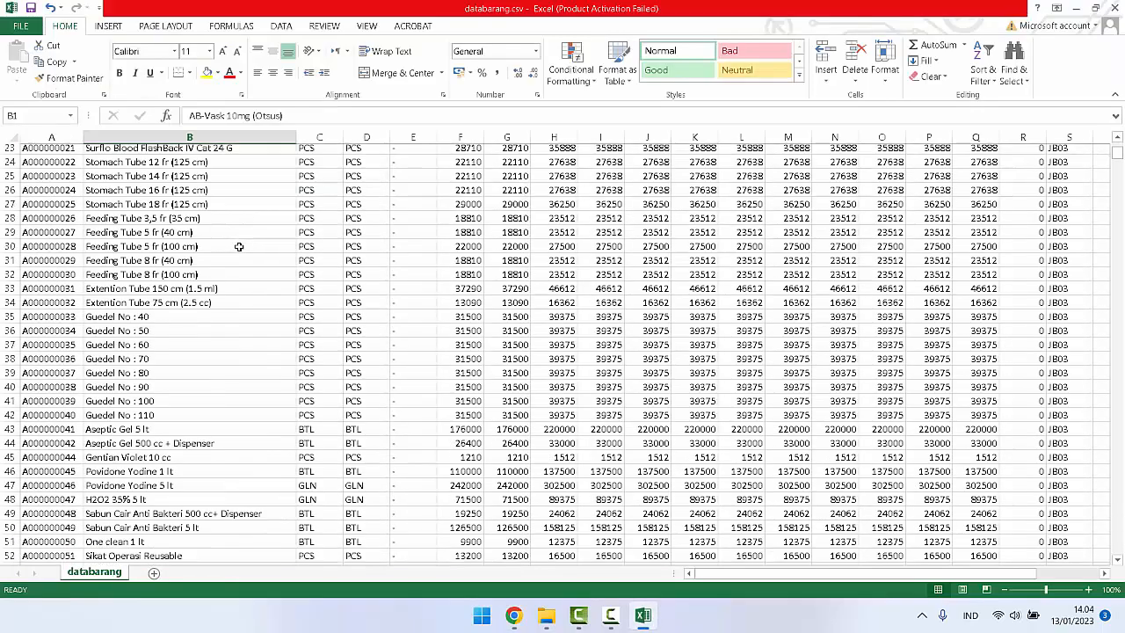
{"action": "scroll", "coordinate": [239, 246], "scroll_direction": "down", "scroll_amount": 19}
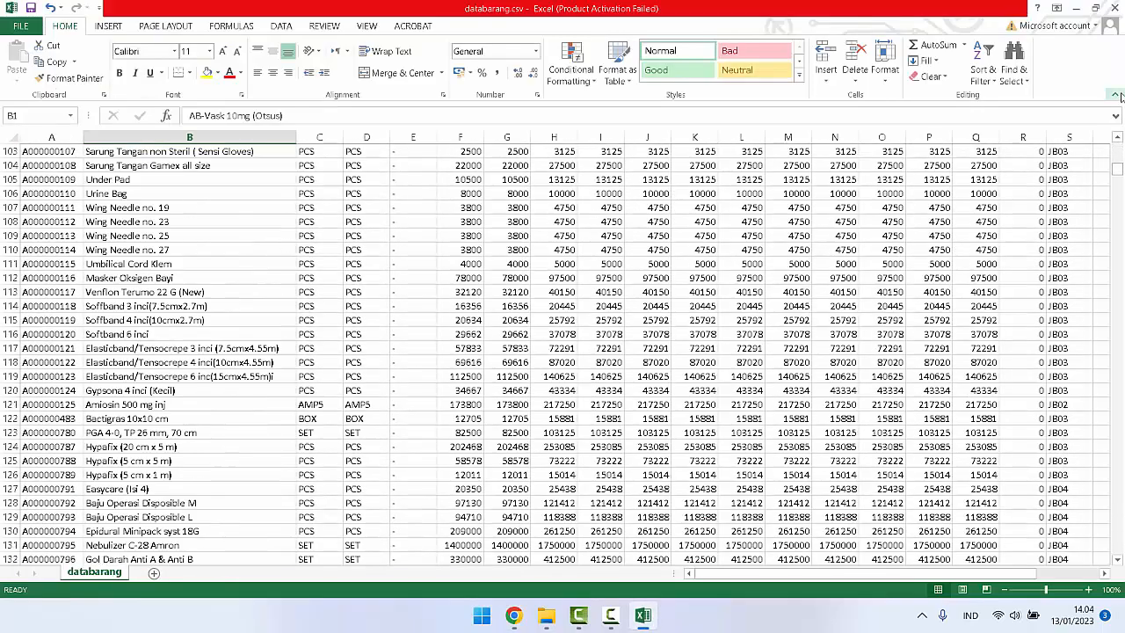
{"action": "left_click_drag", "start_coordinate": [1120, 176], "coordinate": [1118, 549]}
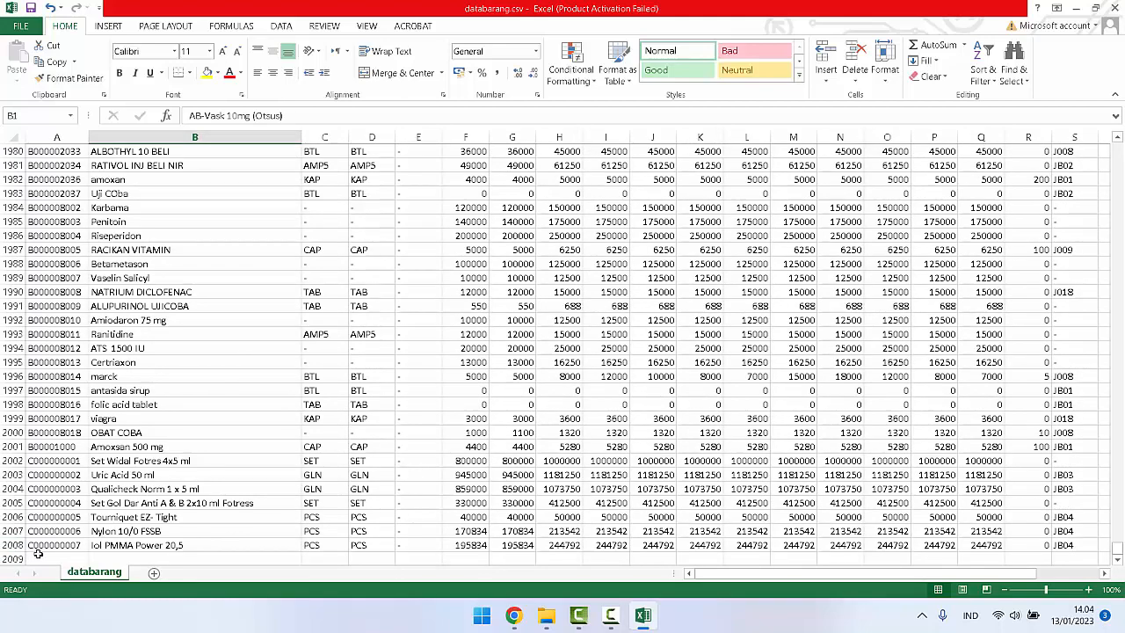
{"action": "left_click_drag", "start_coordinate": [1120, 546], "coordinate": [1121, 131]}
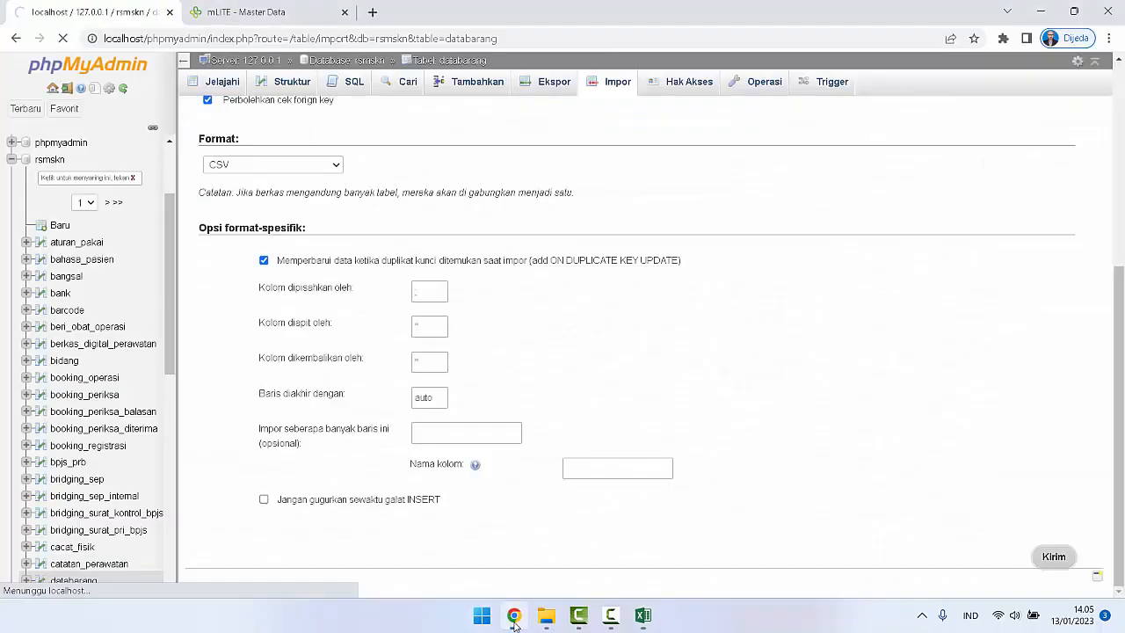
Step: Return to Chrome, check the import page and reload mLITE's Data Barang list to examine its page count
{"action": "left_click", "coordinate": [513, 615]}
{"action": "left_click", "coordinate": [421, 354]}
{"action": "left_click", "coordinate": [255, 13]}
{"action": "scroll", "coordinate": [623, 220], "scroll_direction": "down", "scroll_amount": 8}
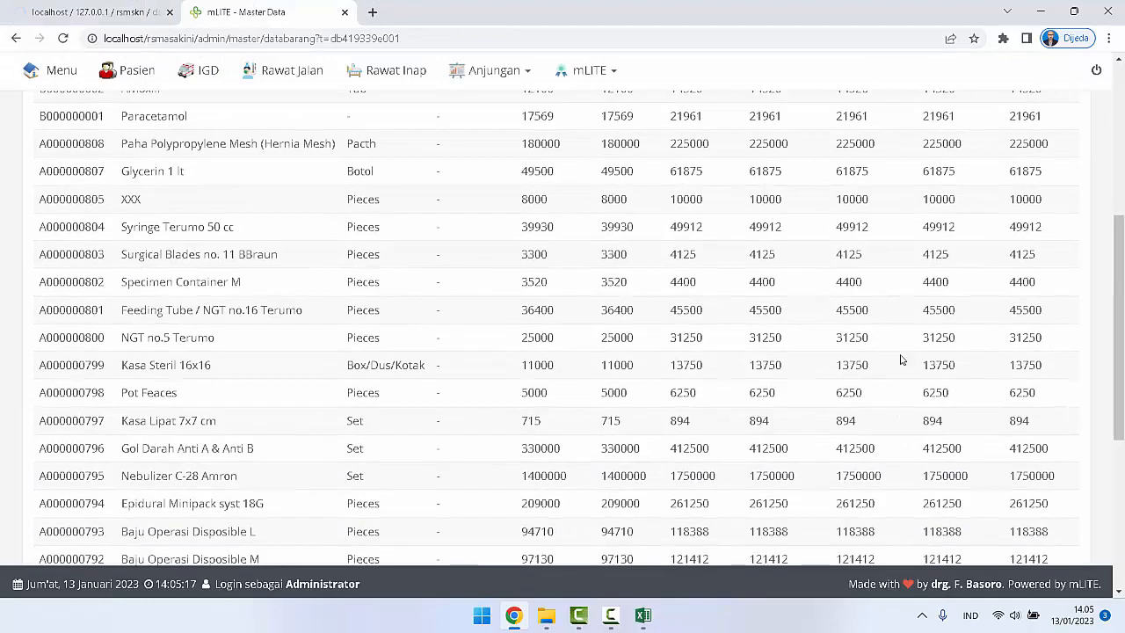
{"action": "left_click", "coordinate": [65, 39]}
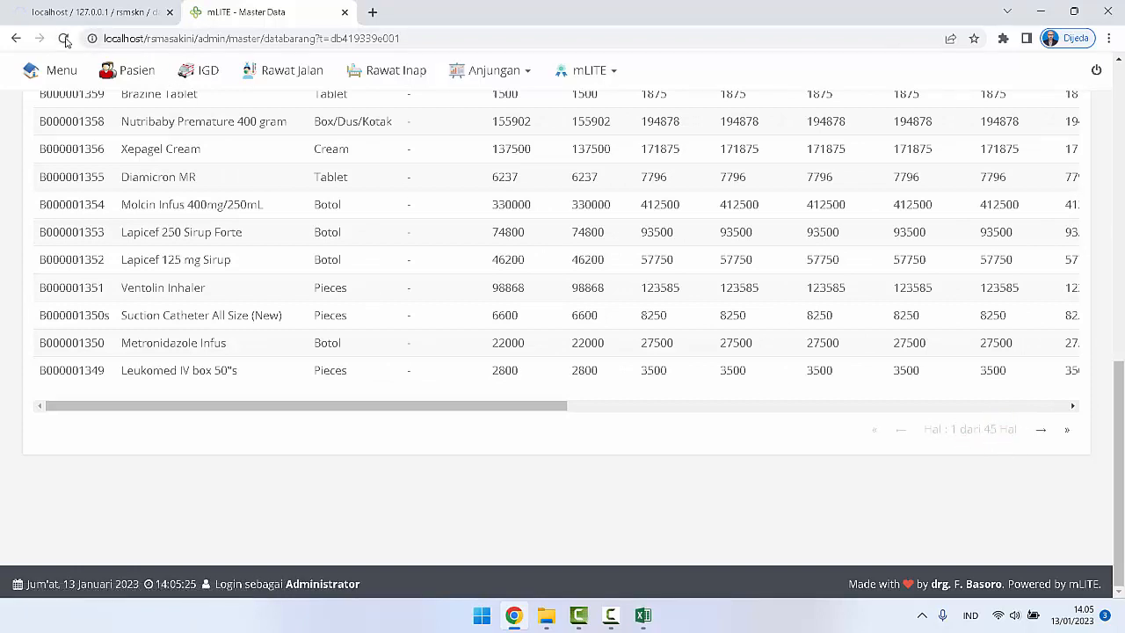
Step: Reload mLITE's Data Barang list and examine its first page of item records and the page count
{"action": "scroll", "coordinate": [99, 197], "scroll_direction": "up", "scroll_amount": 8}
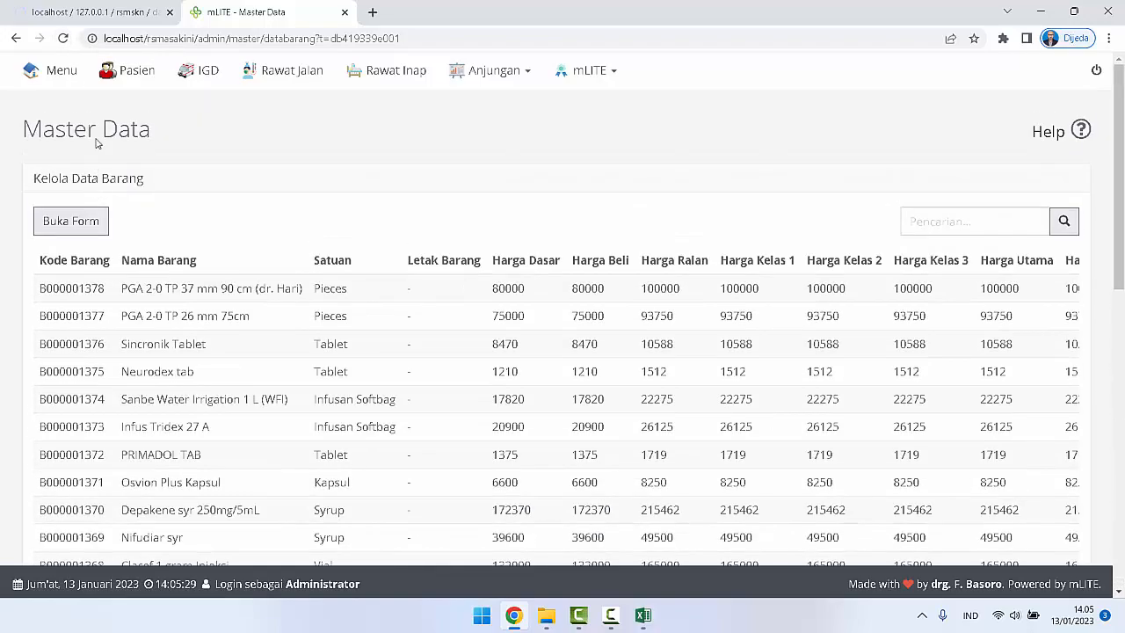
{"action": "left_click", "coordinate": [62, 38]}
{"action": "scroll", "coordinate": [728, 420], "scroll_direction": "down", "scroll_amount": 10}
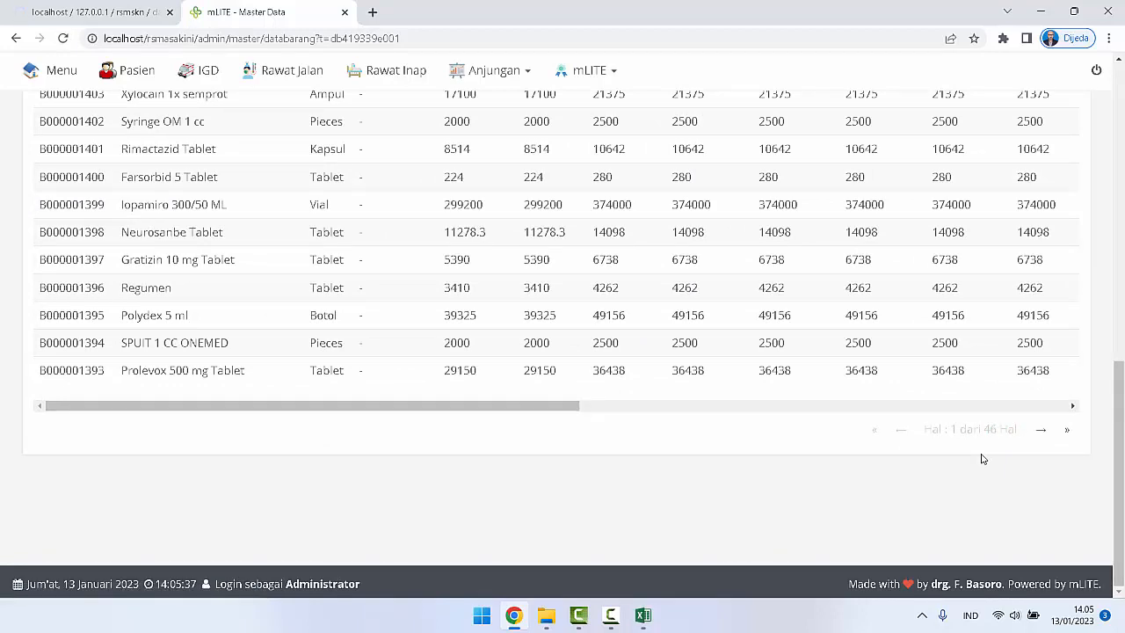
{"action": "scroll", "coordinate": [982, 458], "scroll_direction": "up", "scroll_amount": 10}
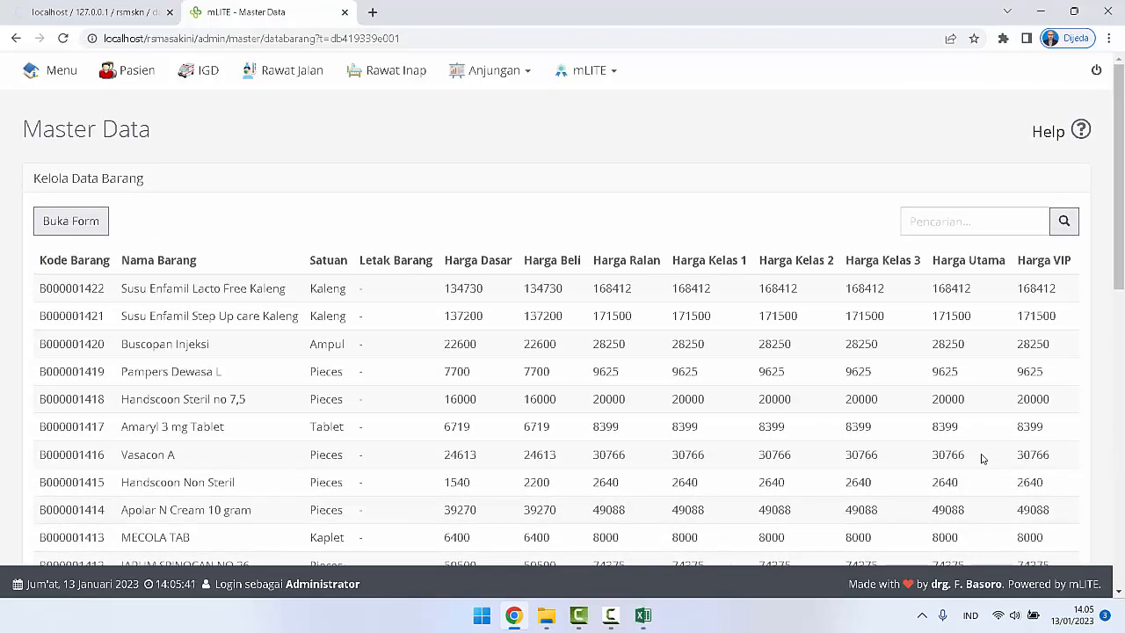
{"action": "scroll", "coordinate": [982, 459], "scroll_direction": "down", "scroll_amount": 3}
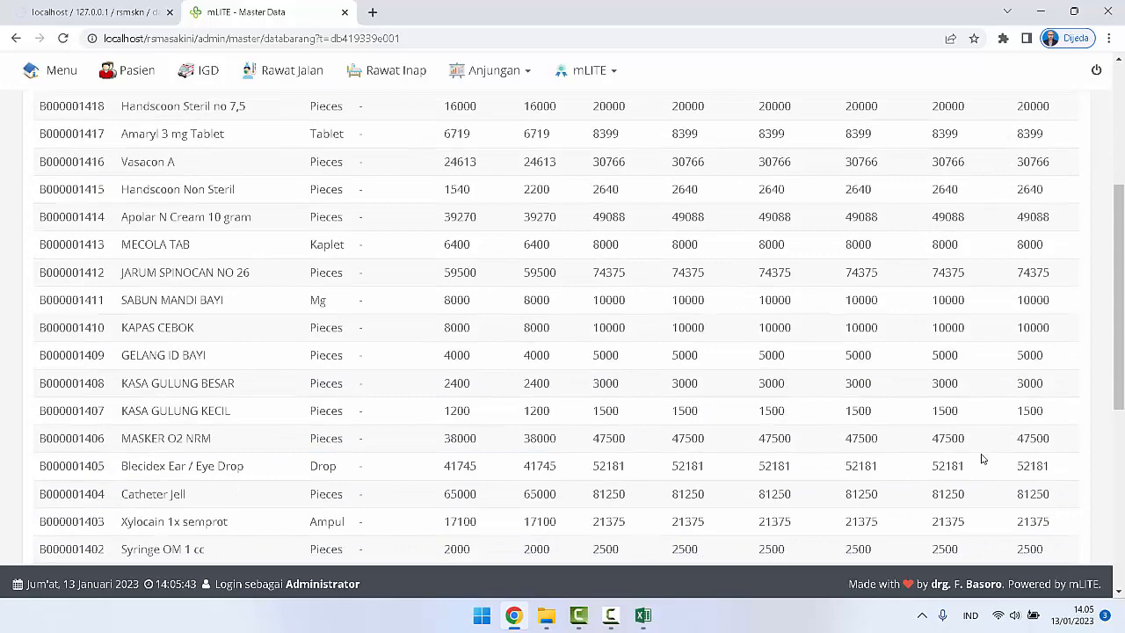
{"action": "scroll", "coordinate": [982, 458], "scroll_direction": "down", "scroll_amount": 5}
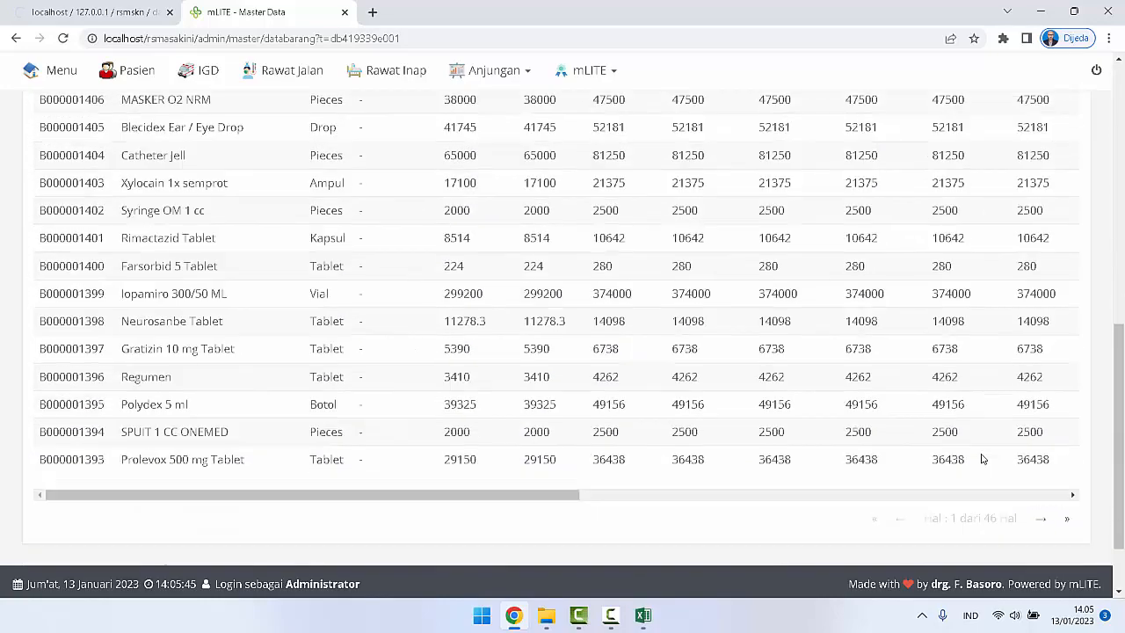
Step: Examine the first page's Jenis through Golongan columns, then return to the item codes at the start of the table
{"action": "left_click_drag", "start_coordinate": [577, 406], "coordinate": [1080, 415]}
{"action": "scroll", "coordinate": [1039, 332], "scroll_direction": "up", "scroll_amount": 8}
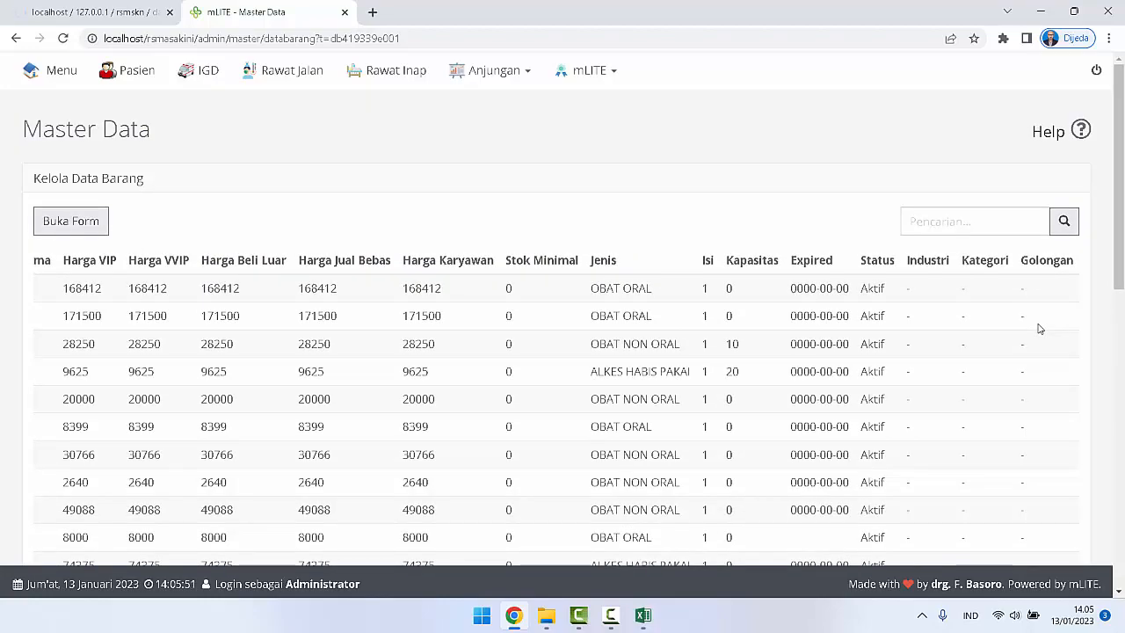
{"action": "scroll", "coordinate": [1038, 327], "scroll_direction": "down", "scroll_amount": 8}
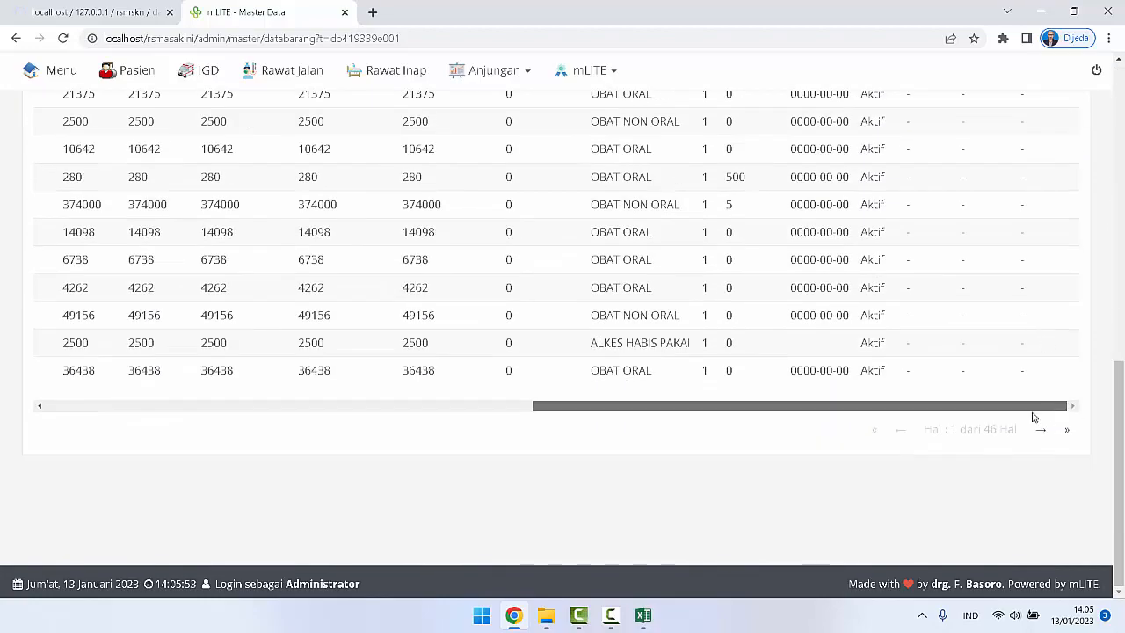
{"action": "left_click_drag", "start_coordinate": [1033, 417], "coordinate": [530, 469]}
{"action": "scroll", "coordinate": [533, 475], "scroll_direction": "up", "scroll_amount": 5}
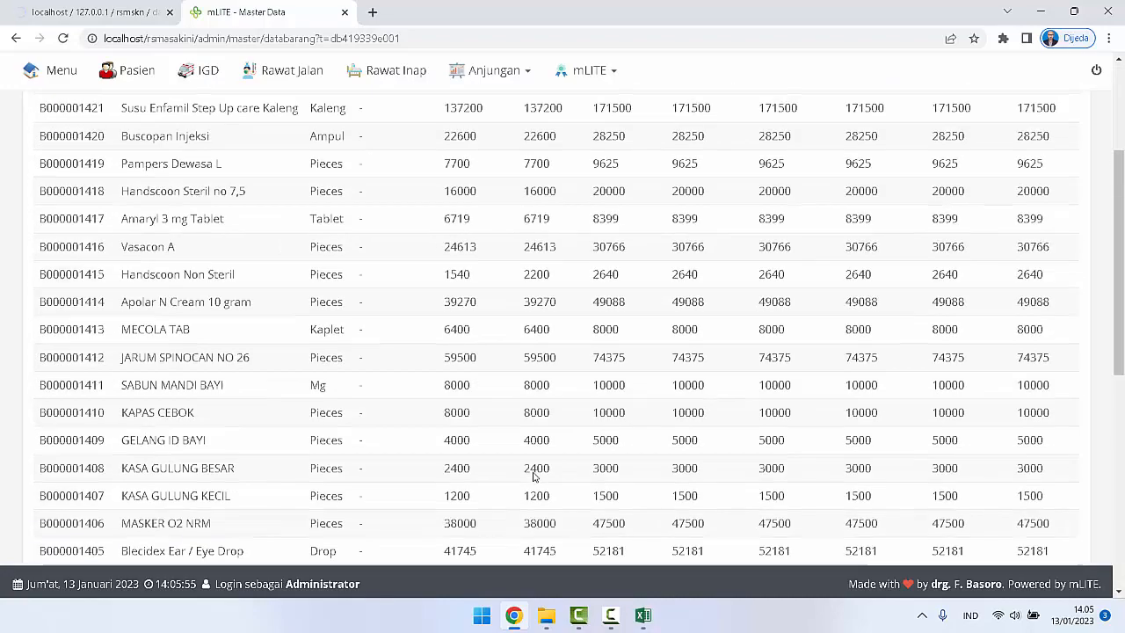
{"action": "scroll", "coordinate": [532, 475], "scroll_direction": "up", "scroll_amount": 3}
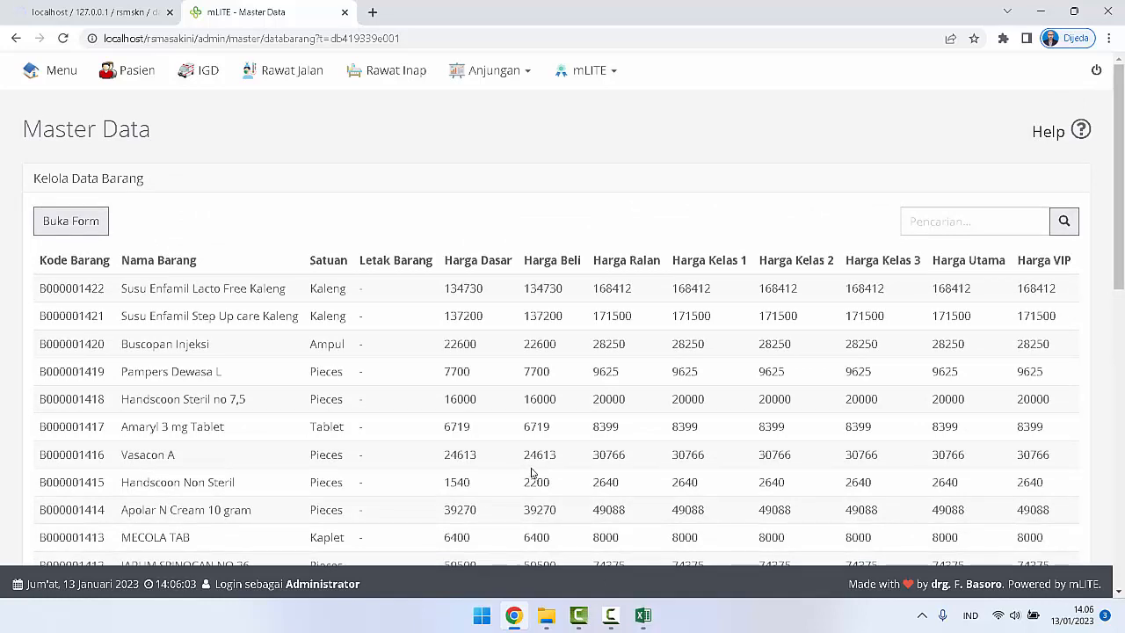
Step: Switch to Excel and examine the final columns of databarang.csv, through column Z, in its first rows
{"action": "left_click", "coordinate": [643, 622]}
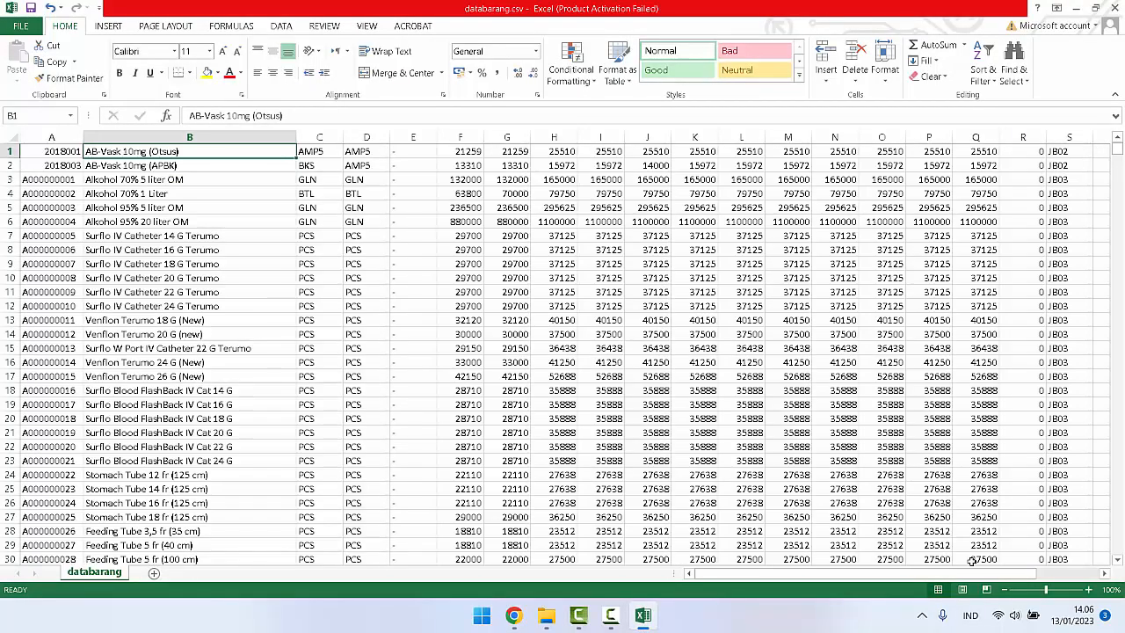
{"action": "left_click_drag", "start_coordinate": [982, 575], "coordinate": [1041, 578]}
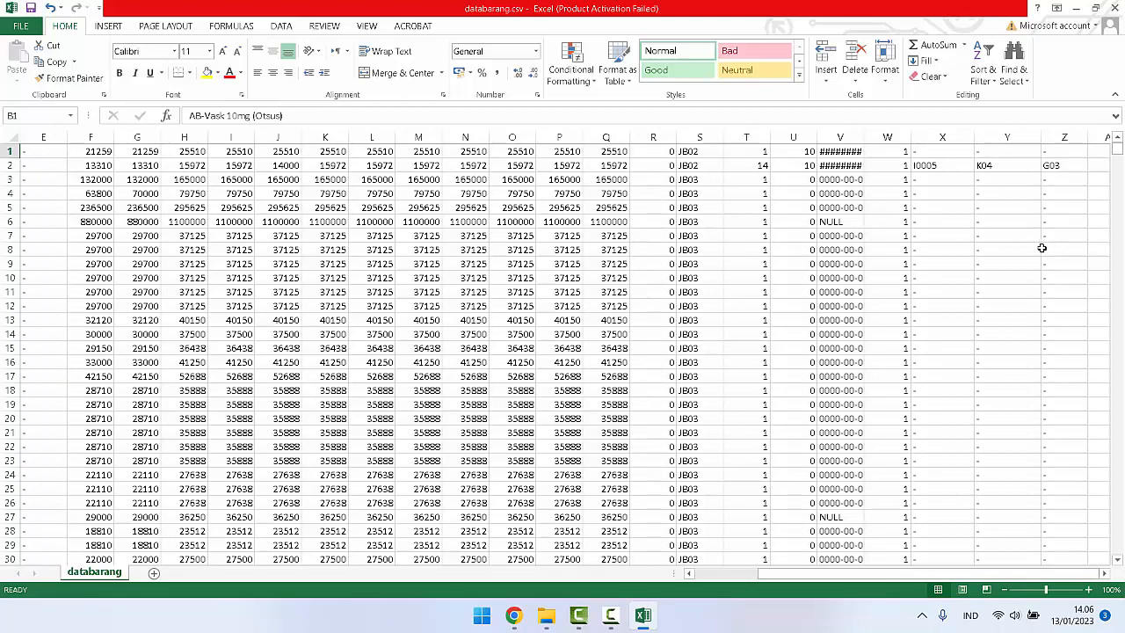
{"action": "scroll", "coordinate": [1041, 248], "scroll_direction": "down", "scroll_amount": 7}
{"action": "scroll", "coordinate": [1041, 248], "scroll_direction": "up", "scroll_amount": 7}
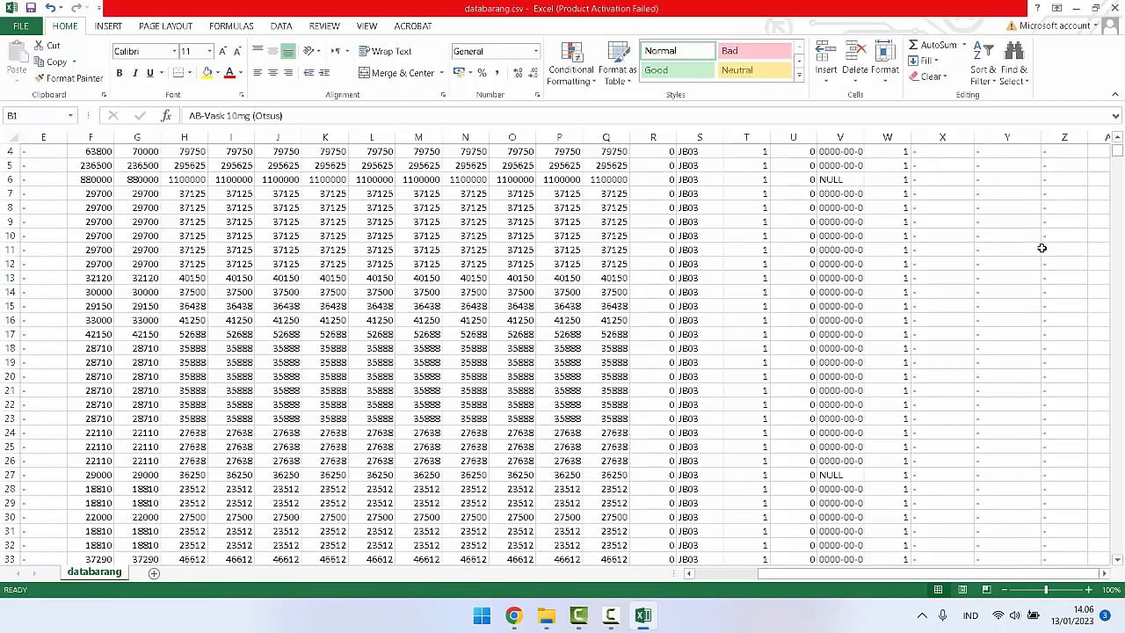
{"action": "scroll", "coordinate": [1041, 247], "scroll_direction": "down", "scroll_amount": 7}
{"action": "mouse_move", "coordinate": [1119, 153]}
{"action": "left_mouse_down"}
{"action": "mouse_move", "coordinate": [1118, 549]}
{"action": "mouse_move", "coordinate": [1120, 147]}
{"action": "left_mouse_up"}
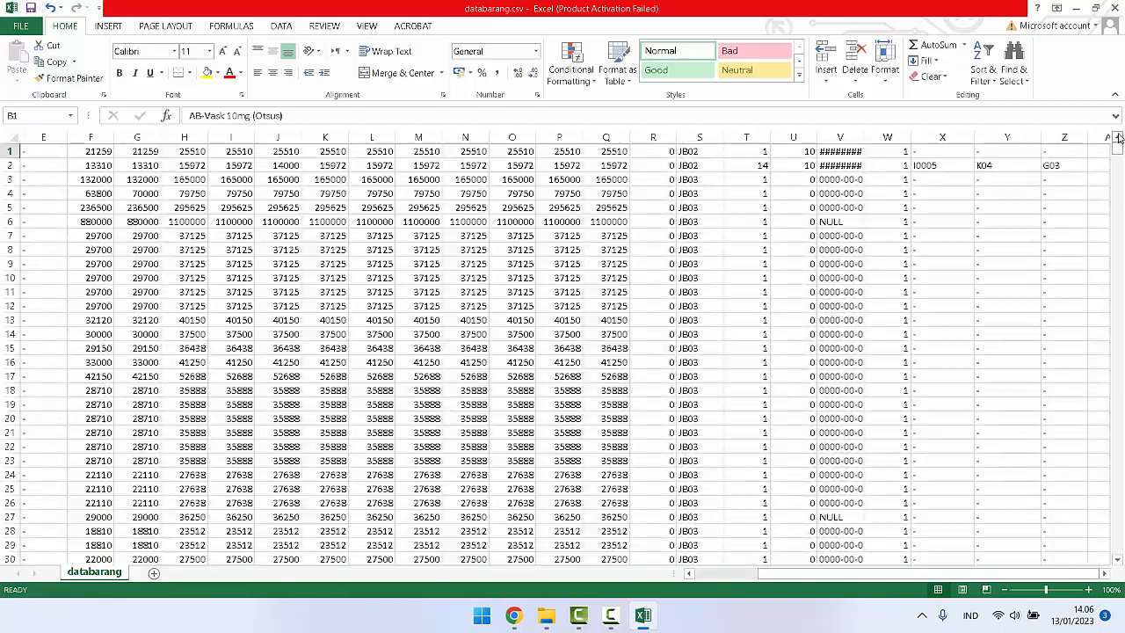
Step: Return to Chrome, reload mLITE's Data Barang list and examine its page count and records
{"action": "left_click", "coordinate": [513, 615]}
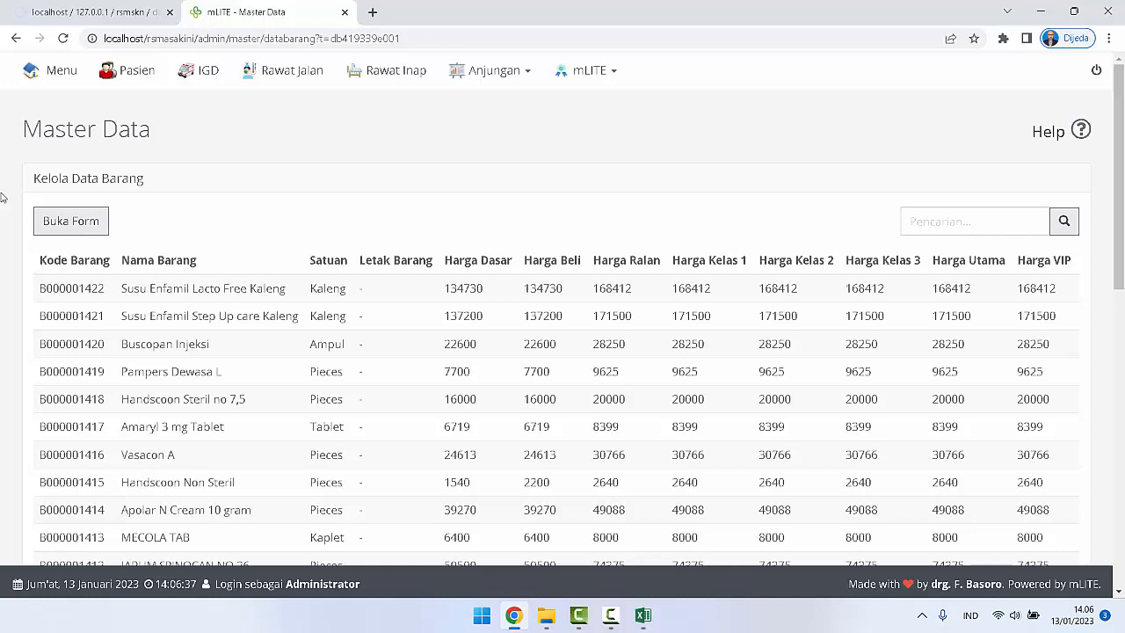
{"action": "scroll", "coordinate": [466, 263], "scroll_direction": "down", "scroll_amount": 10}
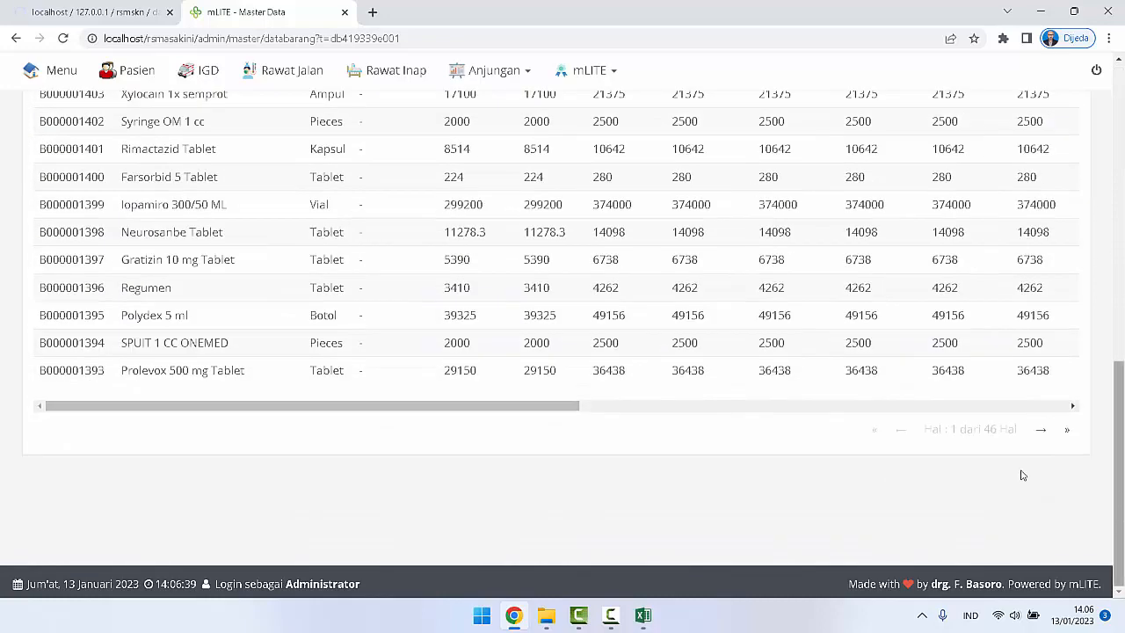
{"action": "left_click", "coordinate": [64, 38]}
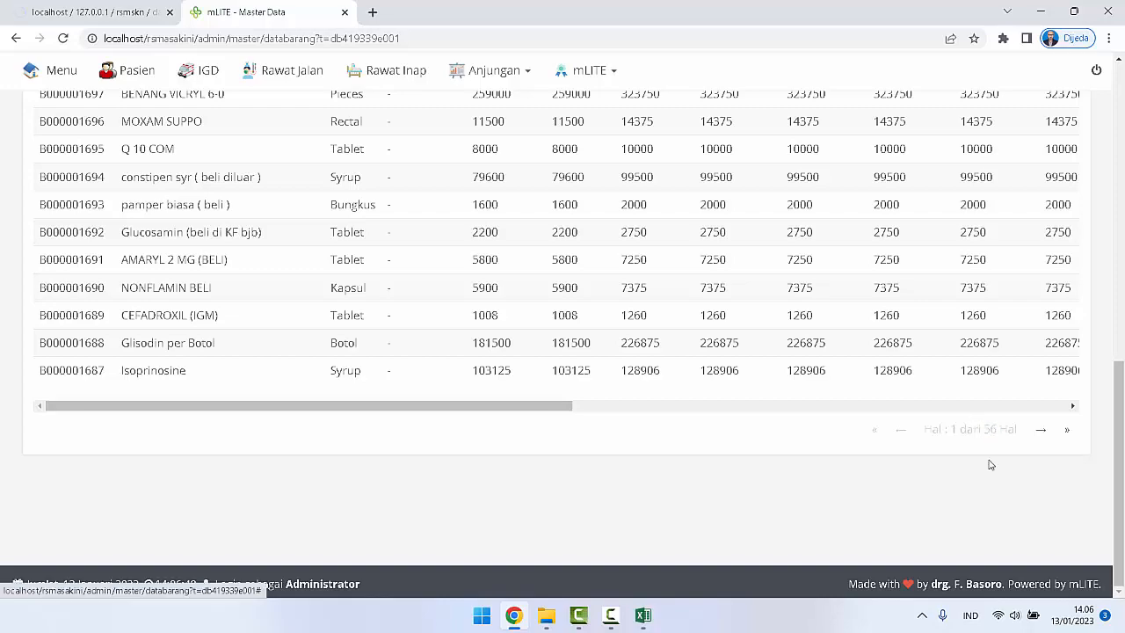
{"action": "scroll", "coordinate": [989, 465], "scroll_direction": "up", "scroll_amount": 4}
{"action": "scroll", "coordinate": [991, 461], "scroll_direction": "up", "scroll_amount": 4}
{"action": "scroll", "coordinate": [993, 466], "scroll_direction": "down", "scroll_amount": 6}
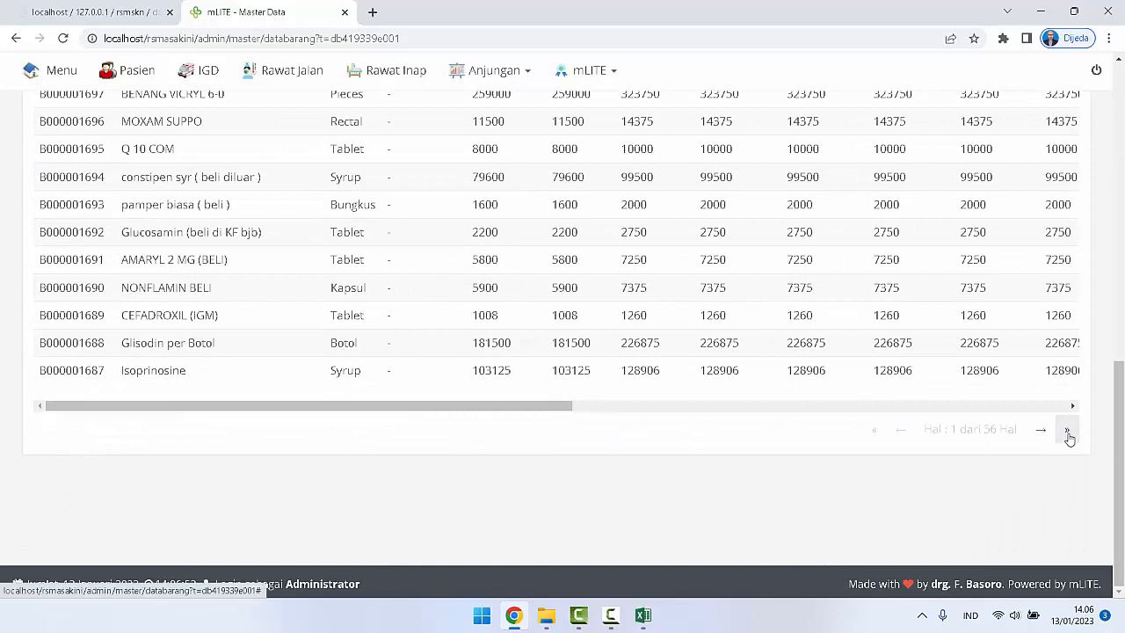
Step: Go to the last page of the Data Barang list, then return to the first page and examine its newest records
{"action": "left_click", "coordinate": [1067, 433]}
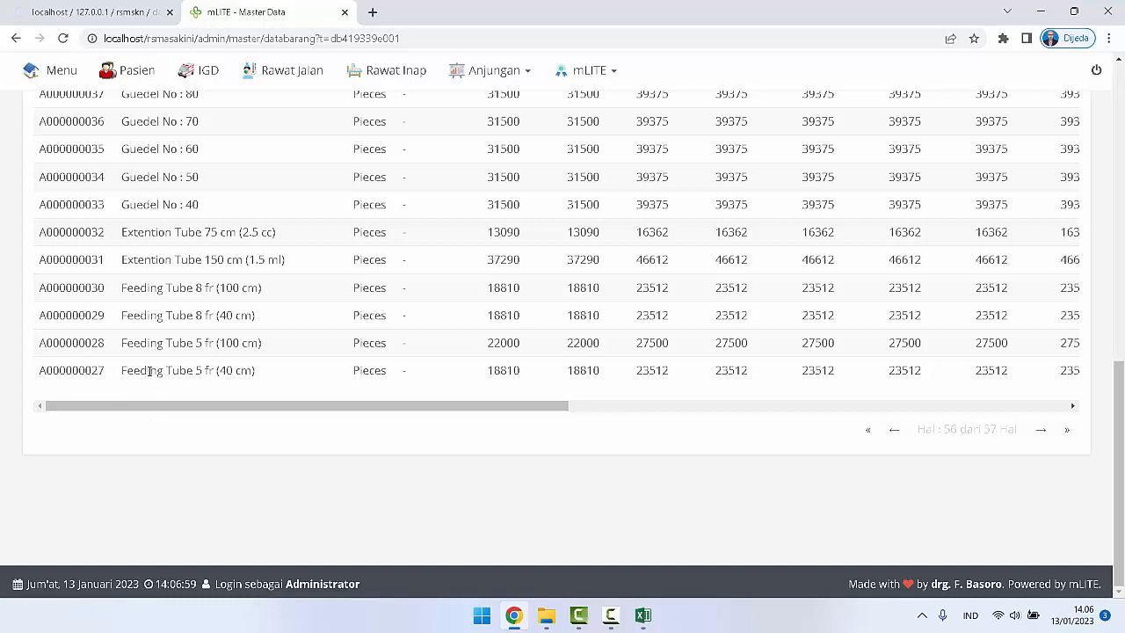
{"action": "left_click", "coordinate": [868, 440]}
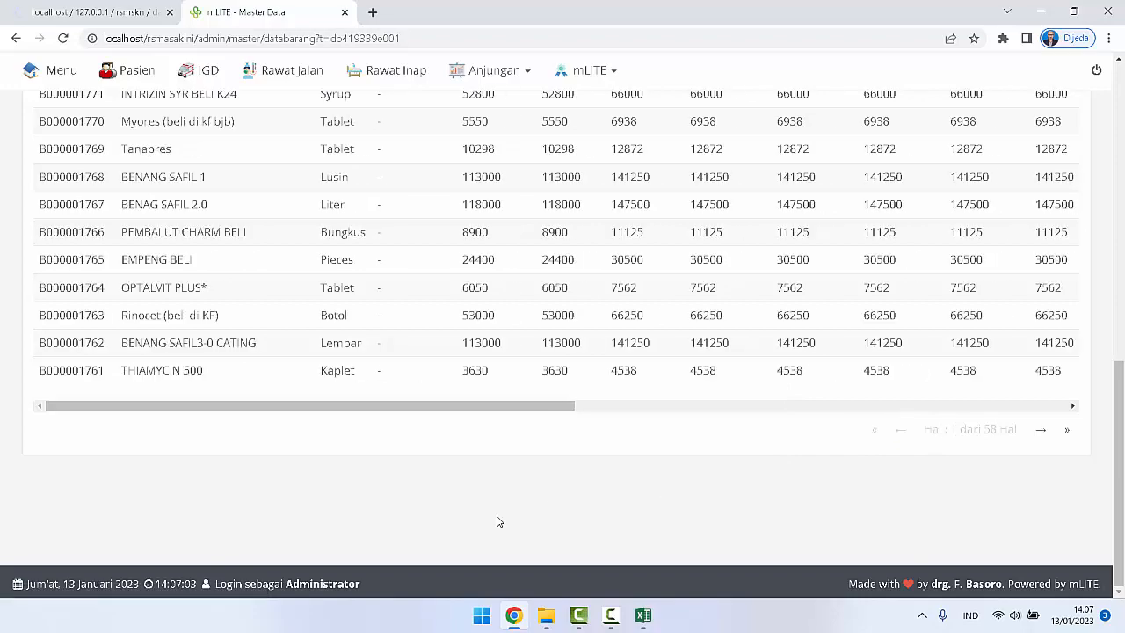
{"action": "scroll", "coordinate": [495, 521], "scroll_direction": "up", "scroll_amount": 5}
{"action": "scroll", "coordinate": [494, 519], "scroll_direction": "up", "scroll_amount": 2}
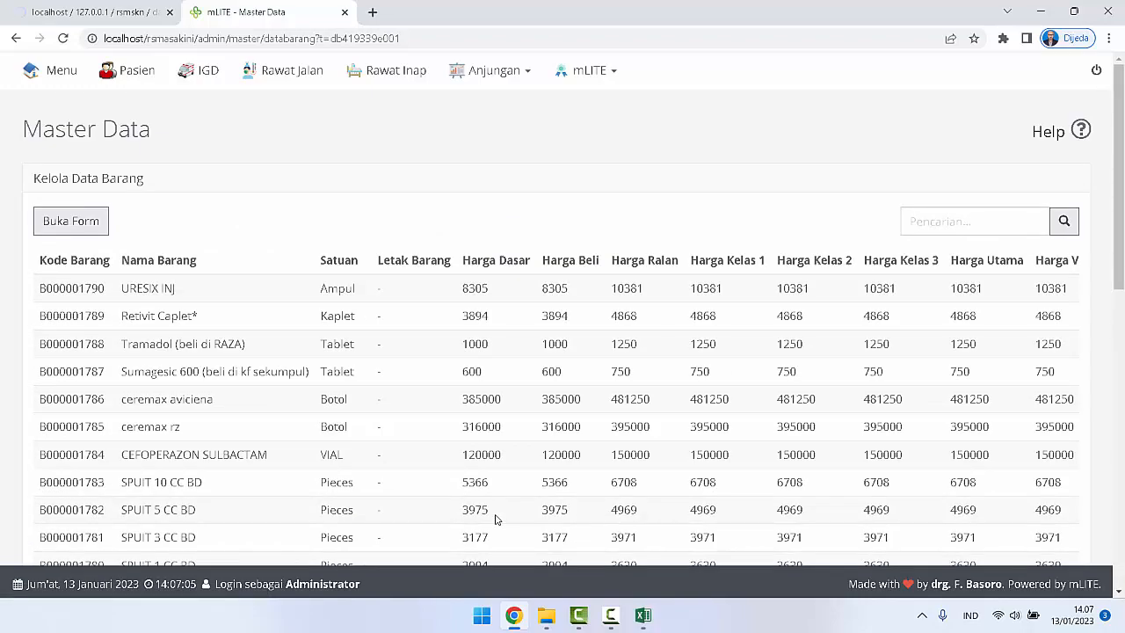
{"action": "scroll", "coordinate": [494, 519], "scroll_direction": "down", "scroll_amount": 8}
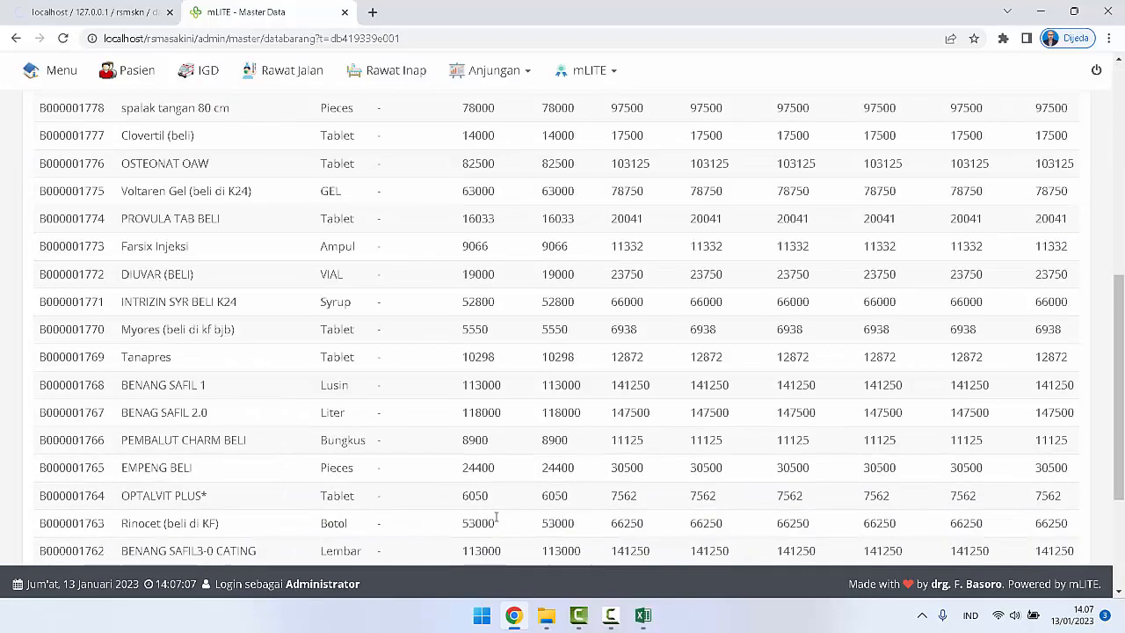
Step: Switch to Excel to recheck the item codes and names in databarang.csv's first columns, then return to Chrome
{"action": "left_click", "coordinate": [643, 615]}
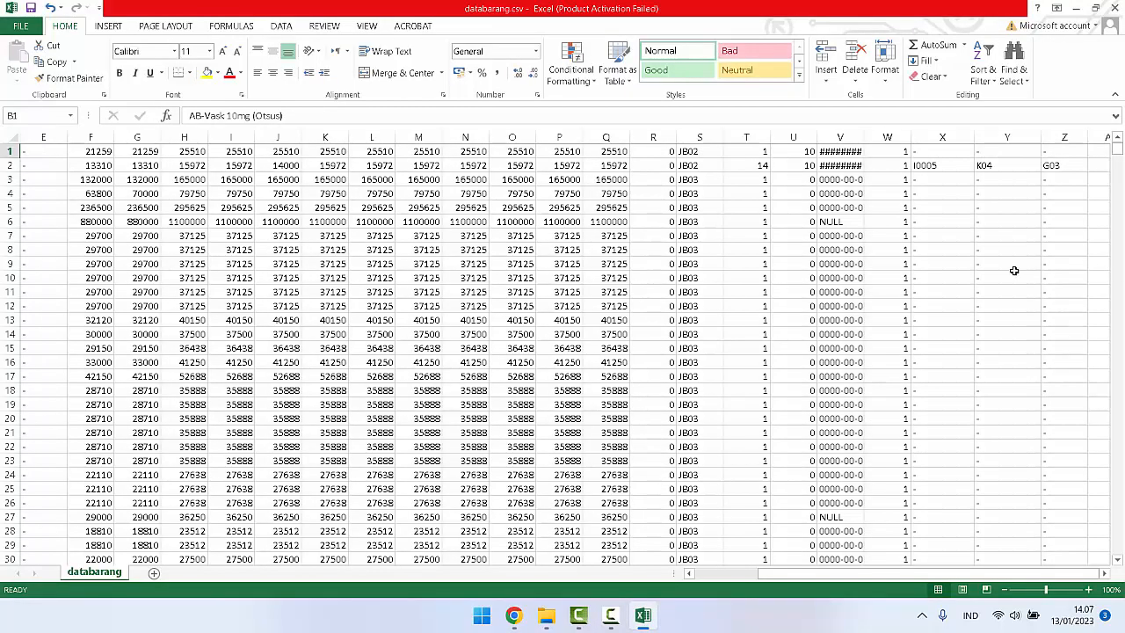
{"action": "left_click_drag", "start_coordinate": [861, 578], "coordinate": [764, 589]}
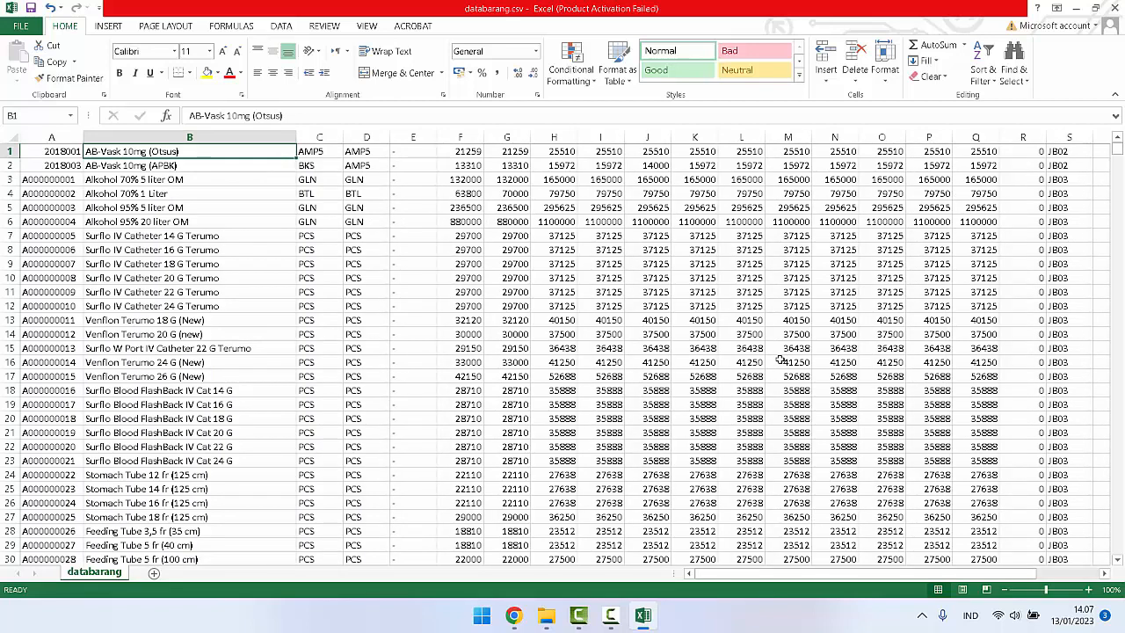
{"action": "left_click", "coordinate": [516, 619]}
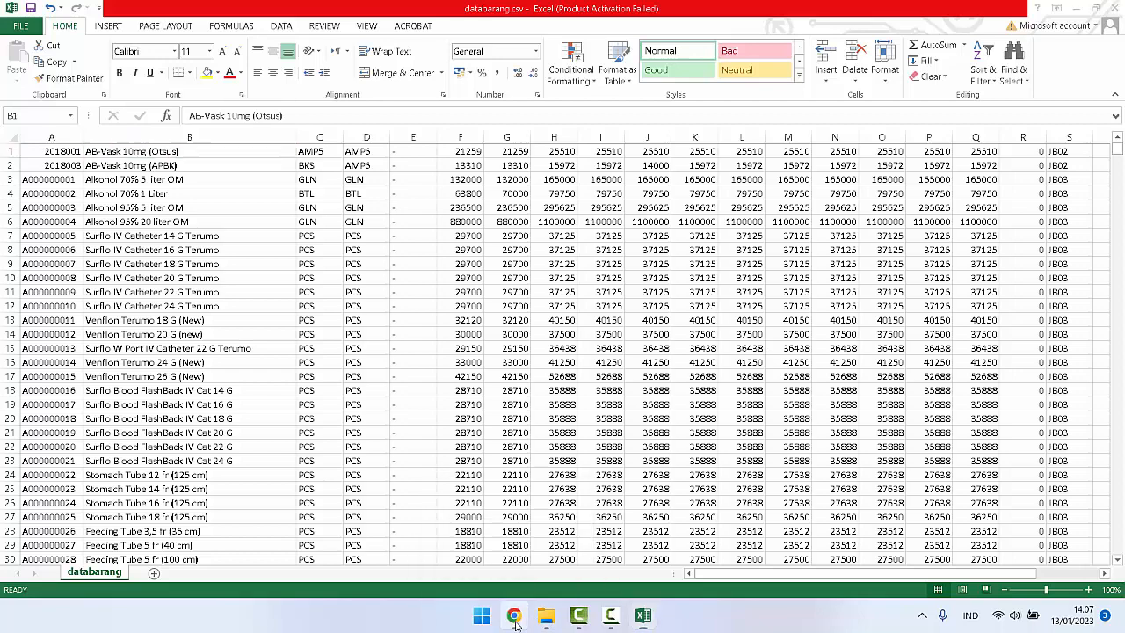
Step: Examine the Jenis through Golongan columns on the first page of Data Barang, then on the page reached with the last-page link
{"action": "left_click_drag", "start_coordinate": [562, 406], "coordinate": [1058, 428]}
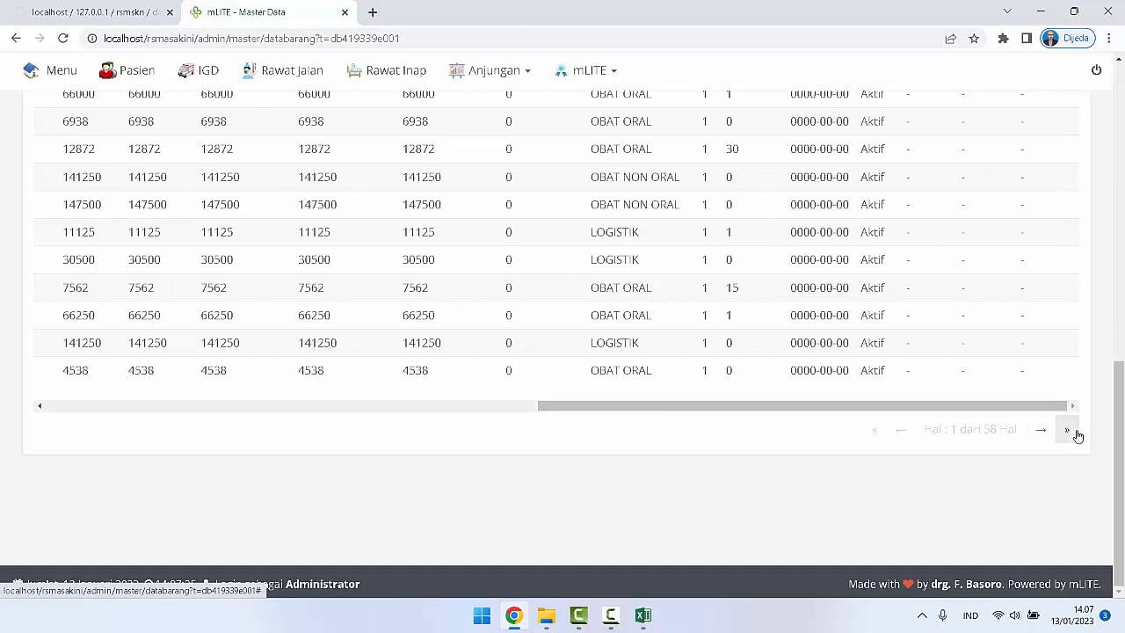
{"action": "left_click", "coordinate": [1067, 430]}
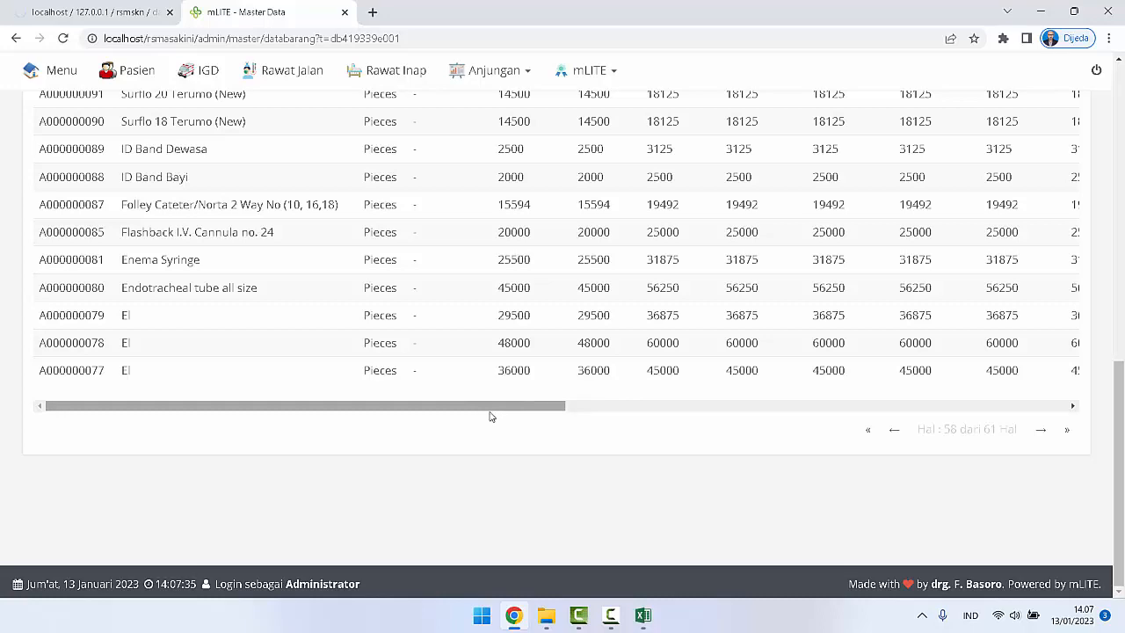
{"action": "left_click_drag", "start_coordinate": [489, 411], "coordinate": [1017, 408]}
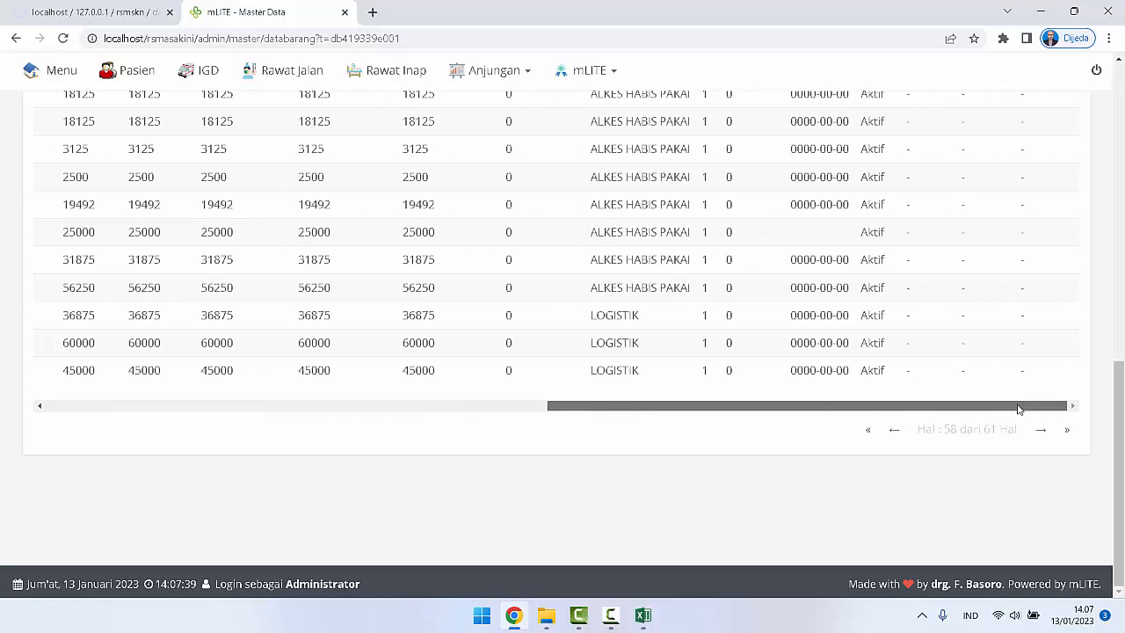
{"action": "left_click_drag", "start_coordinate": [1117, 425], "coordinate": [1123, 149]}
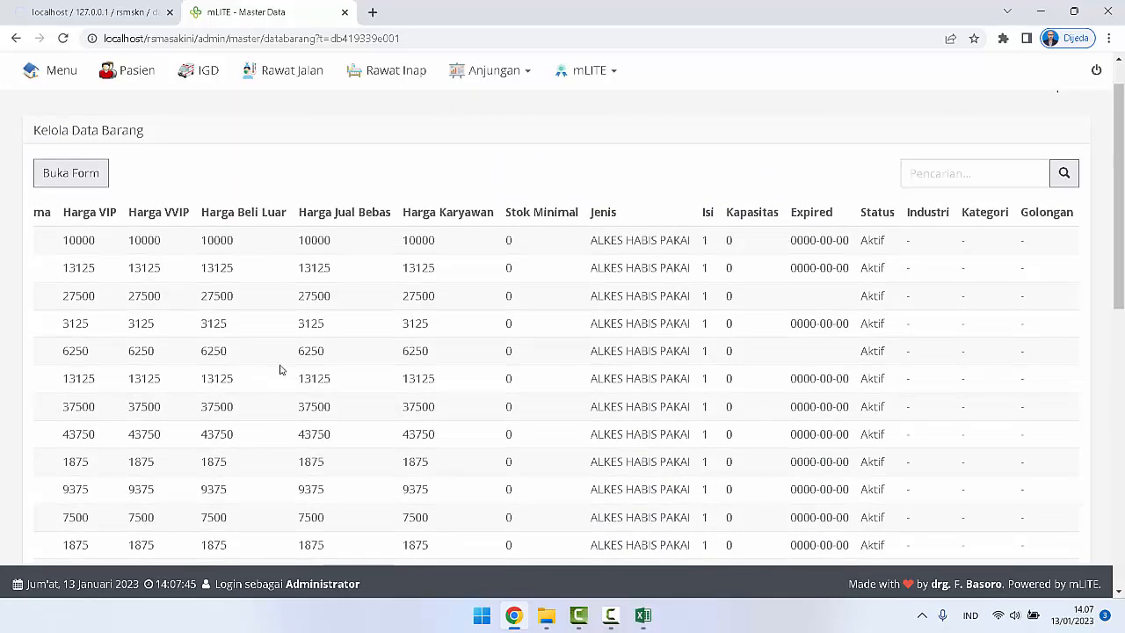
{"action": "scroll", "coordinate": [280, 369], "scroll_direction": "down", "scroll_amount": 8}
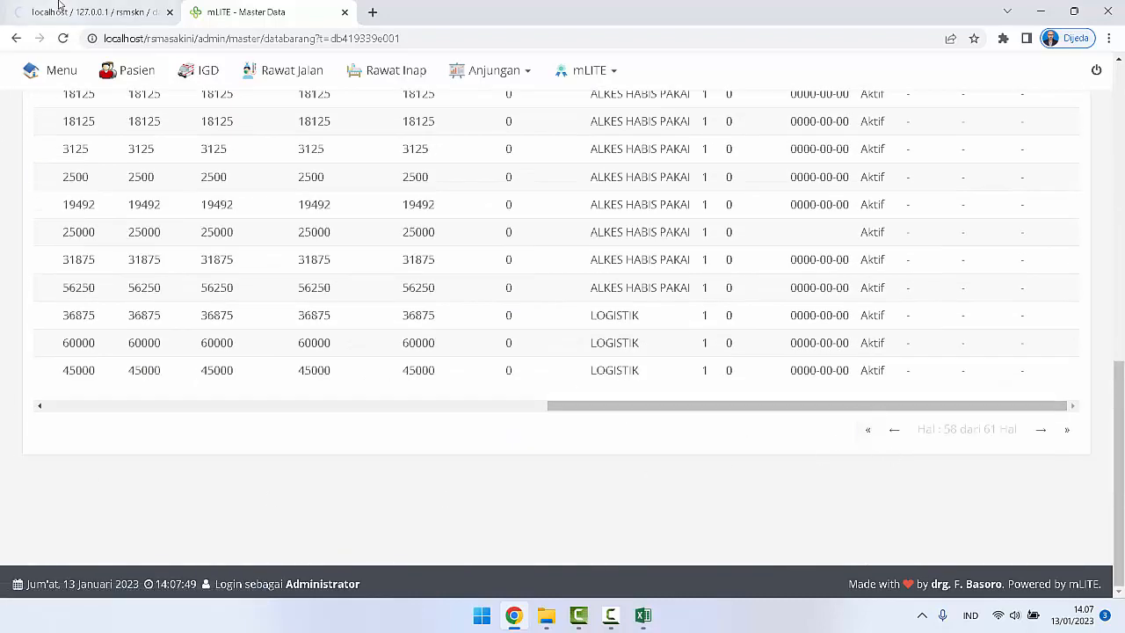
Step: Check the import's query count in phpMyAdmin, then switch to Excel to compare it with databarang.csv's last row number
{"action": "left_click", "coordinate": [103, 12]}
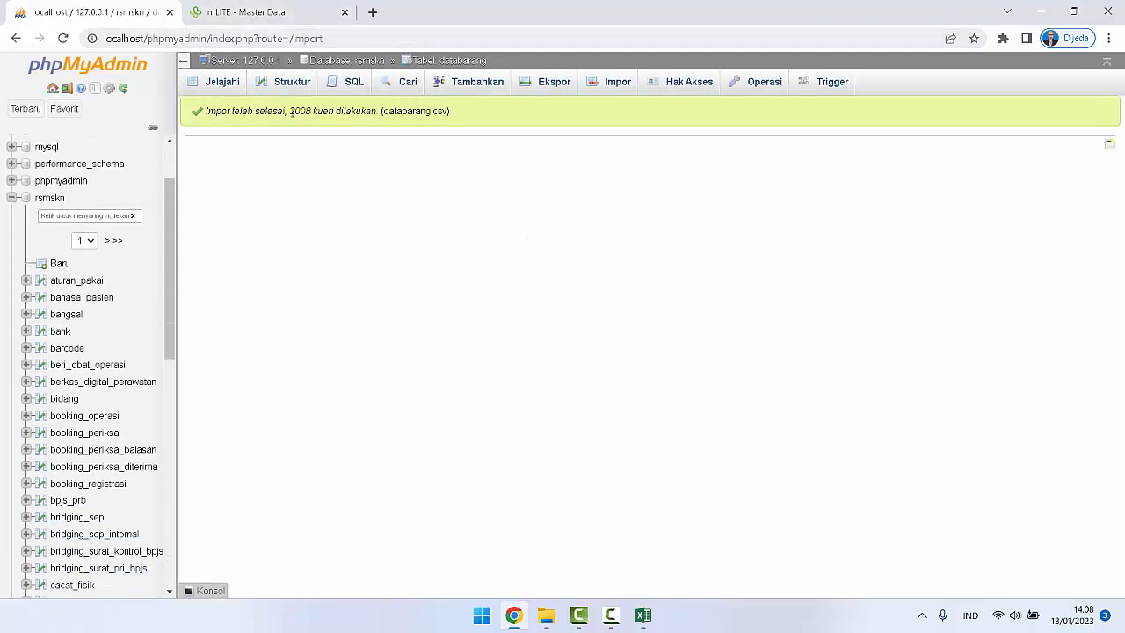
{"action": "double_click", "coordinate": [297, 110]}
{"action": "left_click", "coordinate": [644, 615]}
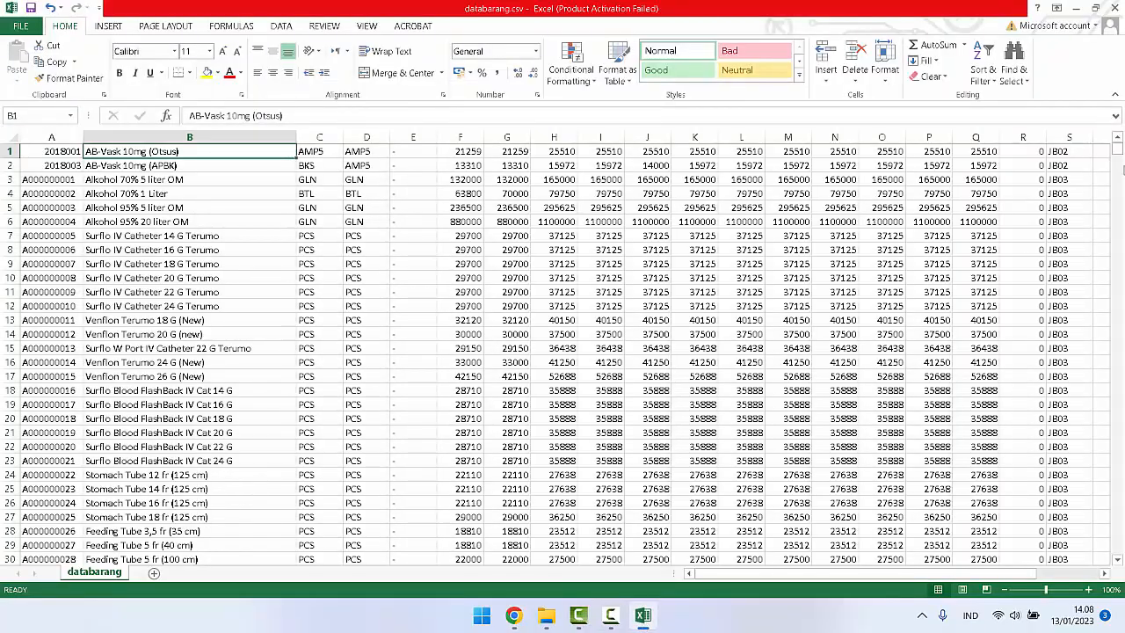
{"action": "left_click_drag", "start_coordinate": [1117, 151], "coordinate": [1118, 549]}
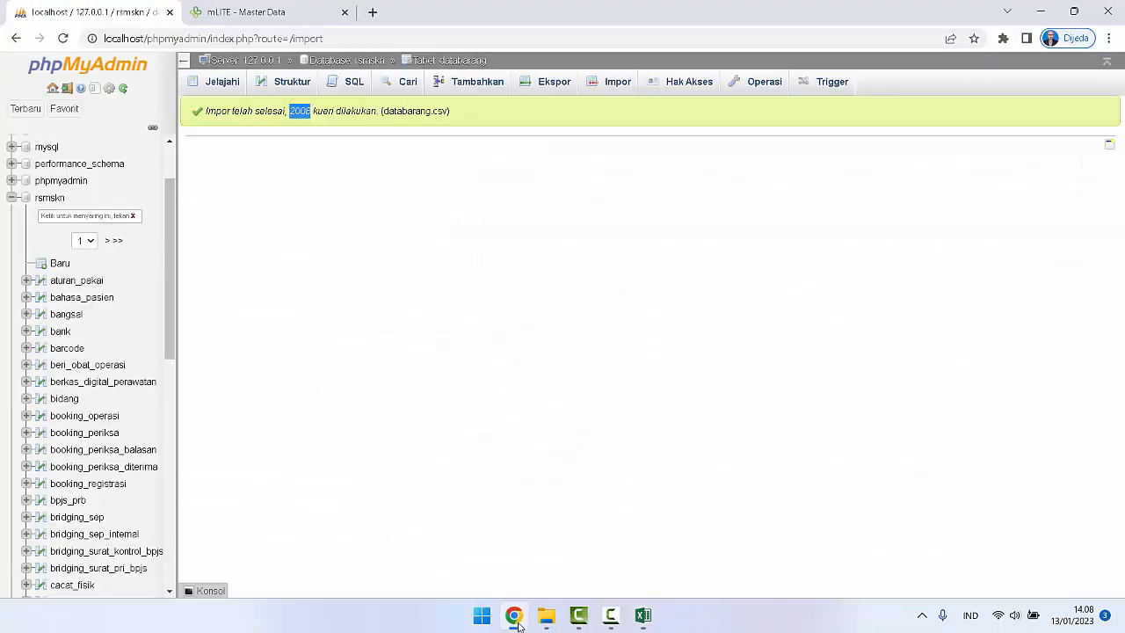
Step: Return to Chrome, reload mLITE's Data Barang list after the import and examine the records at the start of the list
{"action": "left_click", "coordinate": [513, 615]}
{"action": "left_click", "coordinate": [249, 12]}
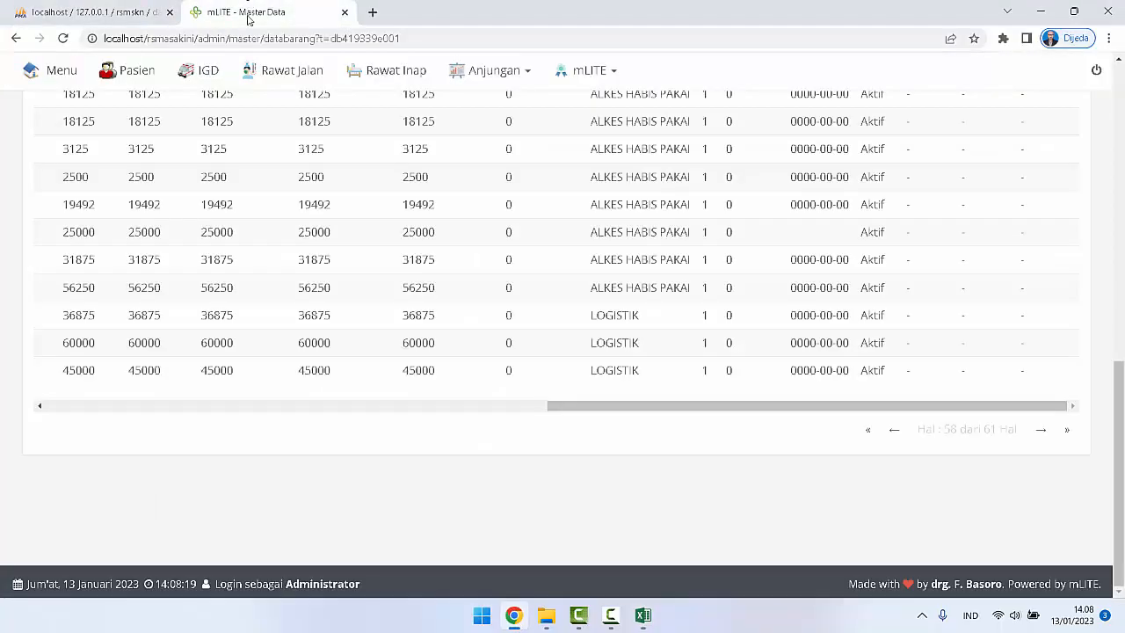
{"action": "left_click", "coordinate": [64, 40]}
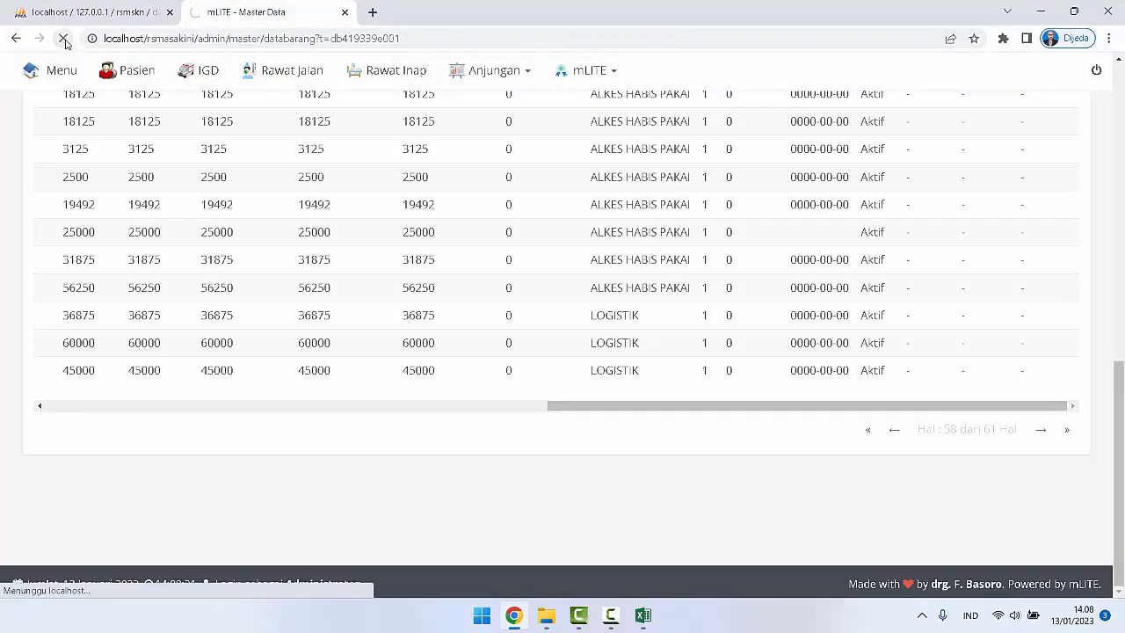
{"action": "scroll", "coordinate": [204, 320], "scroll_direction": "up", "scroll_amount": 5}
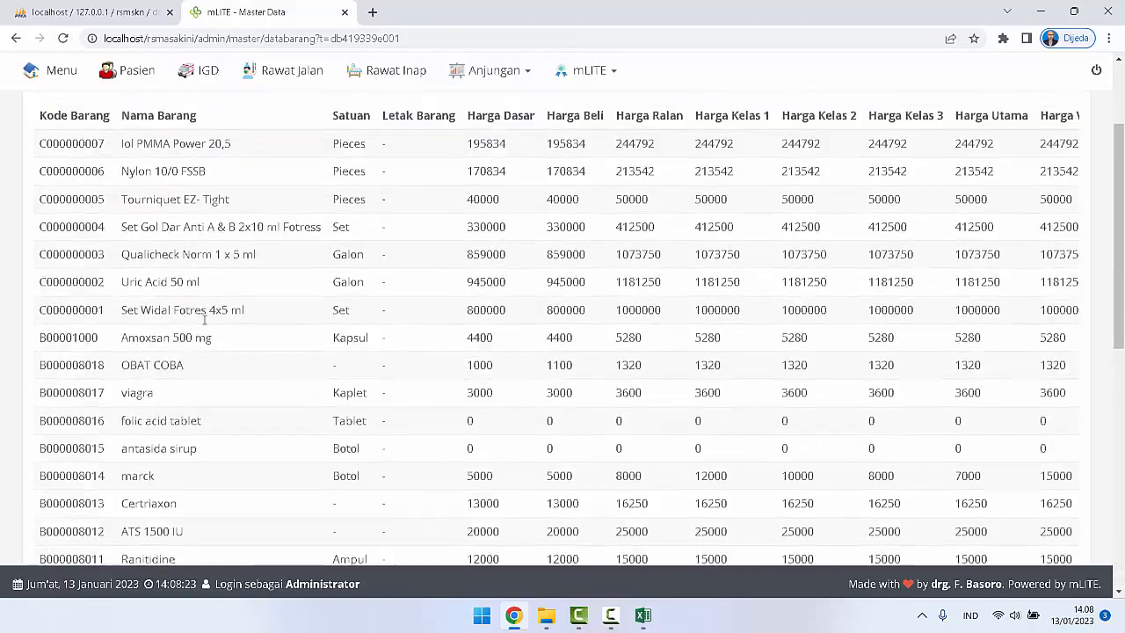
Step: Review the first page of Data Barang, then reopen the list from the Master Data overview and go to its last rows
{"action": "scroll", "coordinate": [204, 320], "scroll_direction": "up", "scroll_amount": 2}
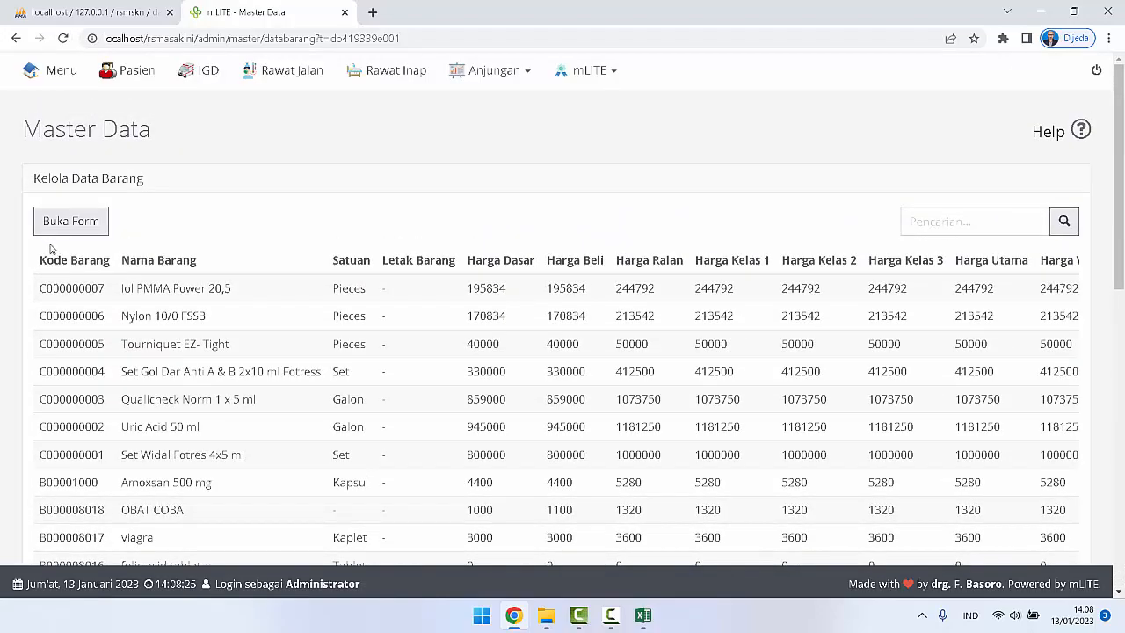
{"action": "scroll", "coordinate": [51, 250], "scroll_direction": "down", "scroll_amount": 8}
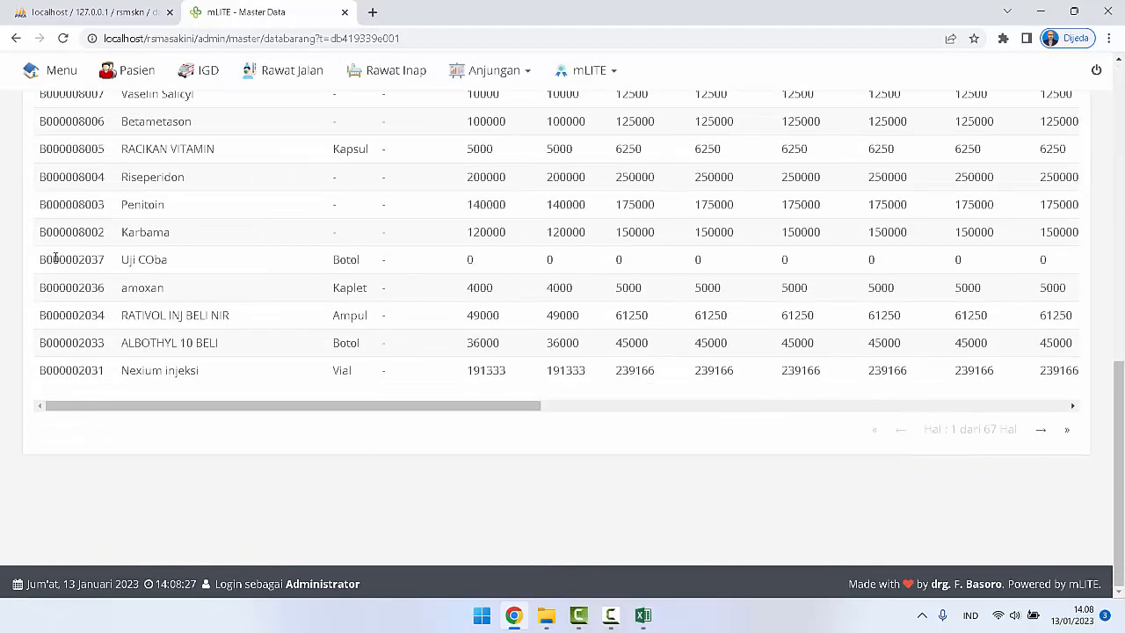
{"action": "scroll", "coordinate": [54, 257], "scroll_direction": "up", "scroll_amount": 10}
{"action": "left_click", "coordinate": [45, 130]}
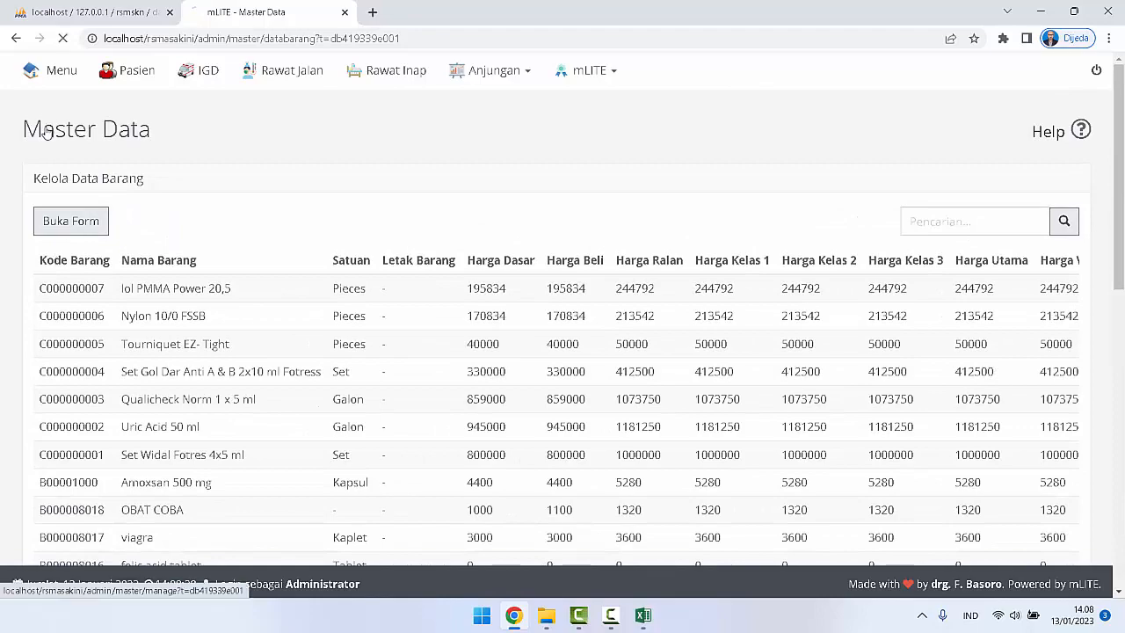
{"action": "left_click", "coordinate": [130, 404]}
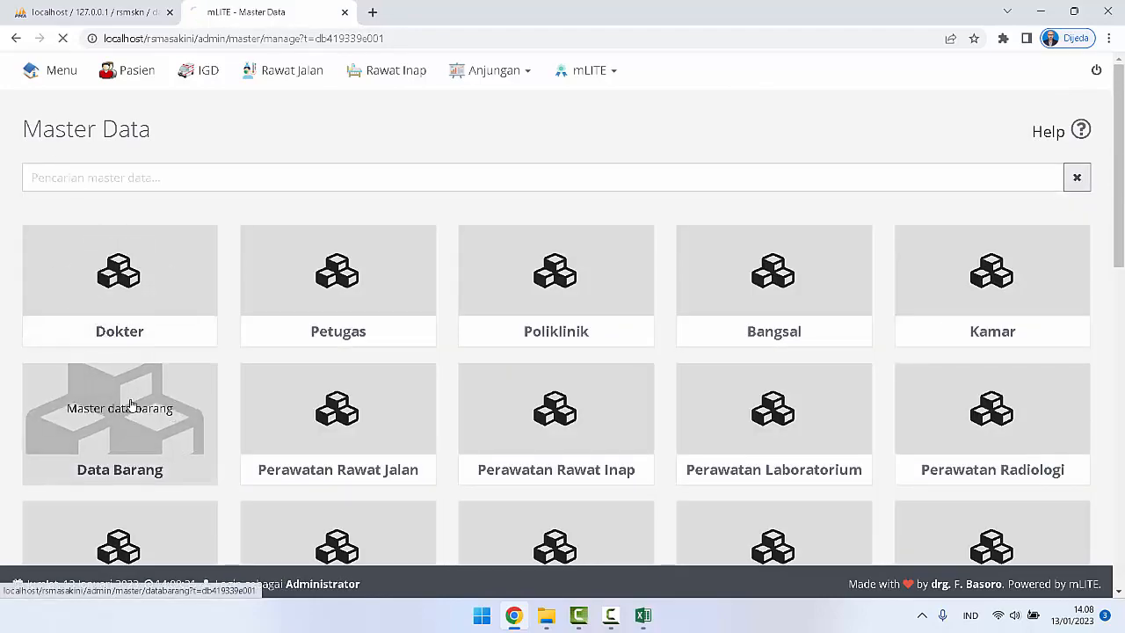
{"action": "scroll", "coordinate": [798, 340], "scroll_direction": "down", "scroll_amount": 9}
{"action": "scroll", "coordinate": [798, 341], "scroll_direction": "down", "scroll_amount": 2}
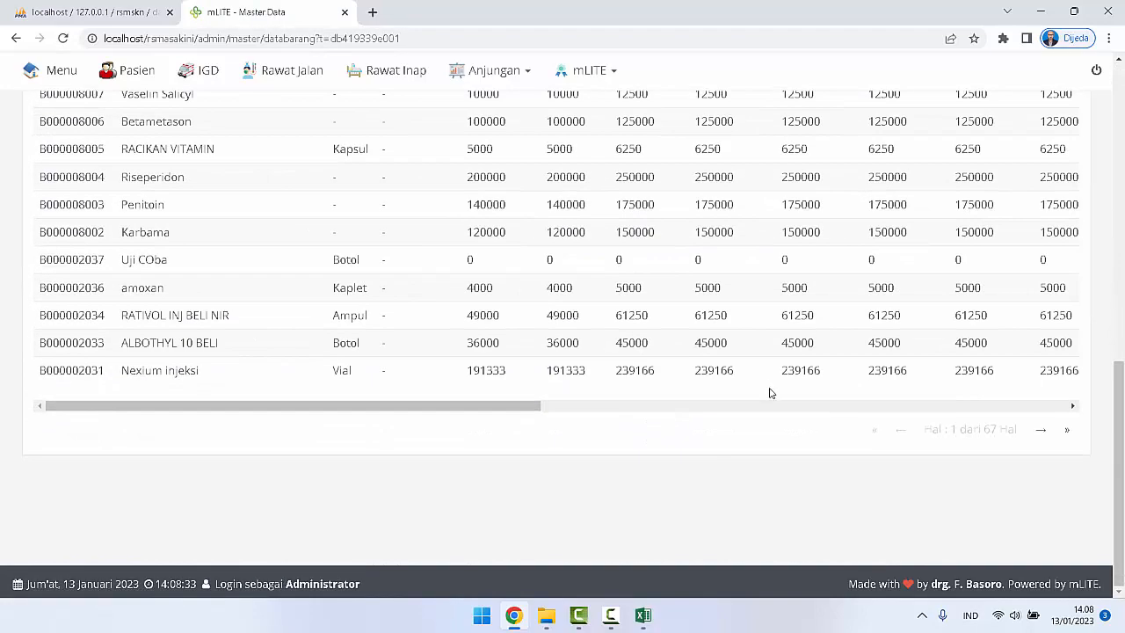
Step: Examine the Harga Beli Luar through Golongan columns on the first Data Barang page, then return to the first columns
{"action": "left_click_drag", "start_coordinate": [519, 405], "coordinate": [1088, 474]}
{"action": "scroll", "coordinate": [979, 327], "scroll_direction": "up", "scroll_amount": 10}
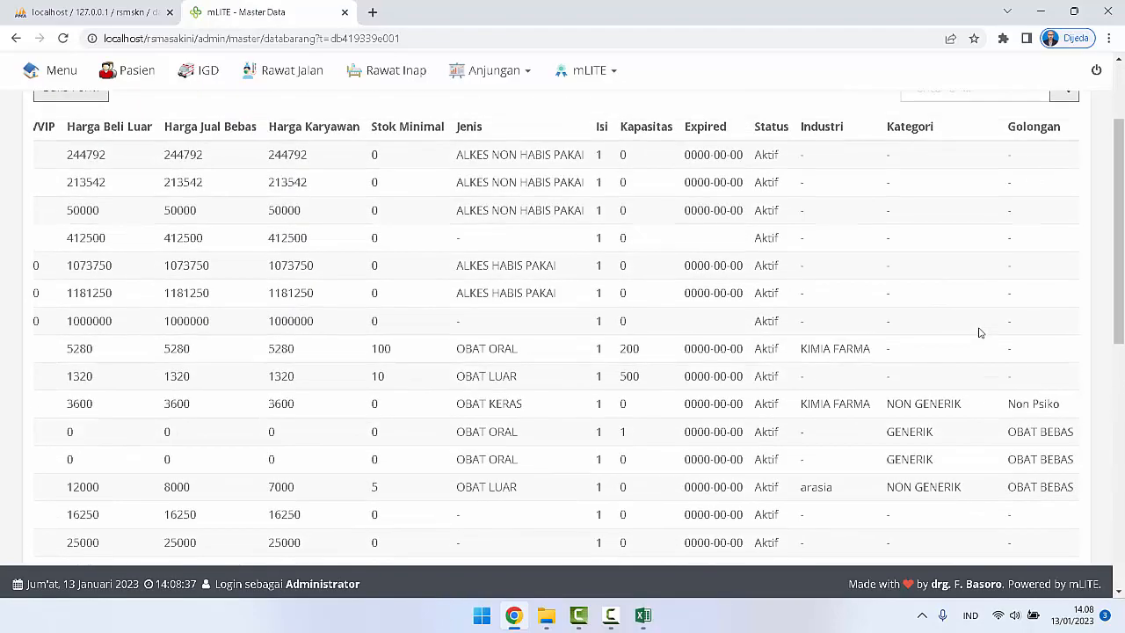
{"action": "scroll", "coordinate": [829, 289], "scroll_direction": "down", "scroll_amount": 10}
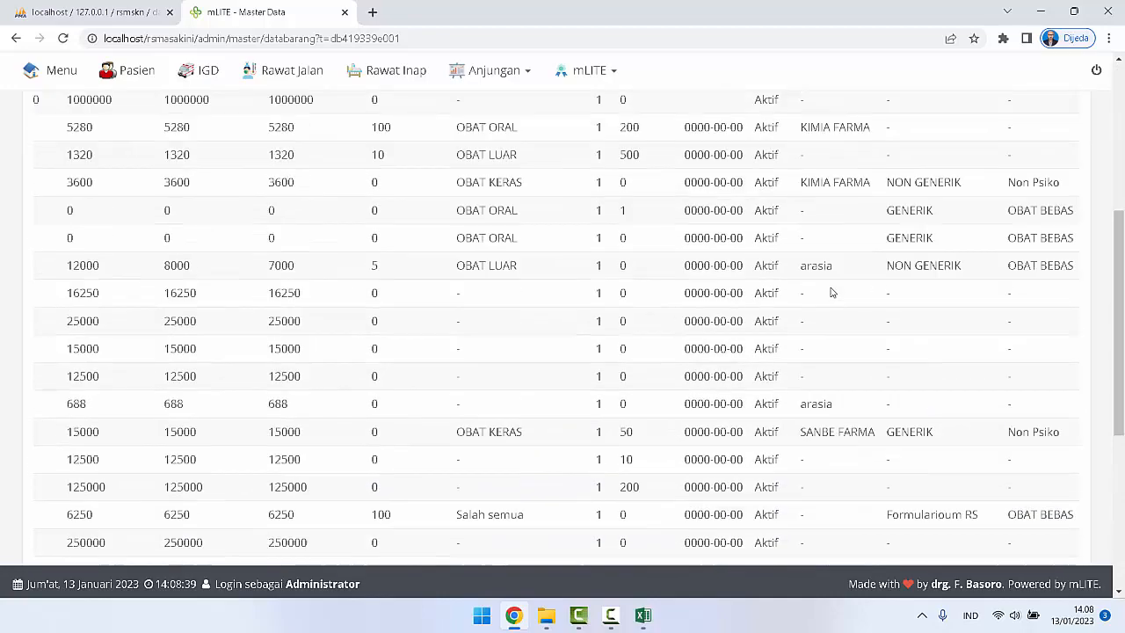
{"action": "left_click_drag", "start_coordinate": [774, 410], "coordinate": [113, 424]}
{"action": "scroll", "coordinate": [327, 320], "scroll_direction": "up", "scroll_amount": 10}
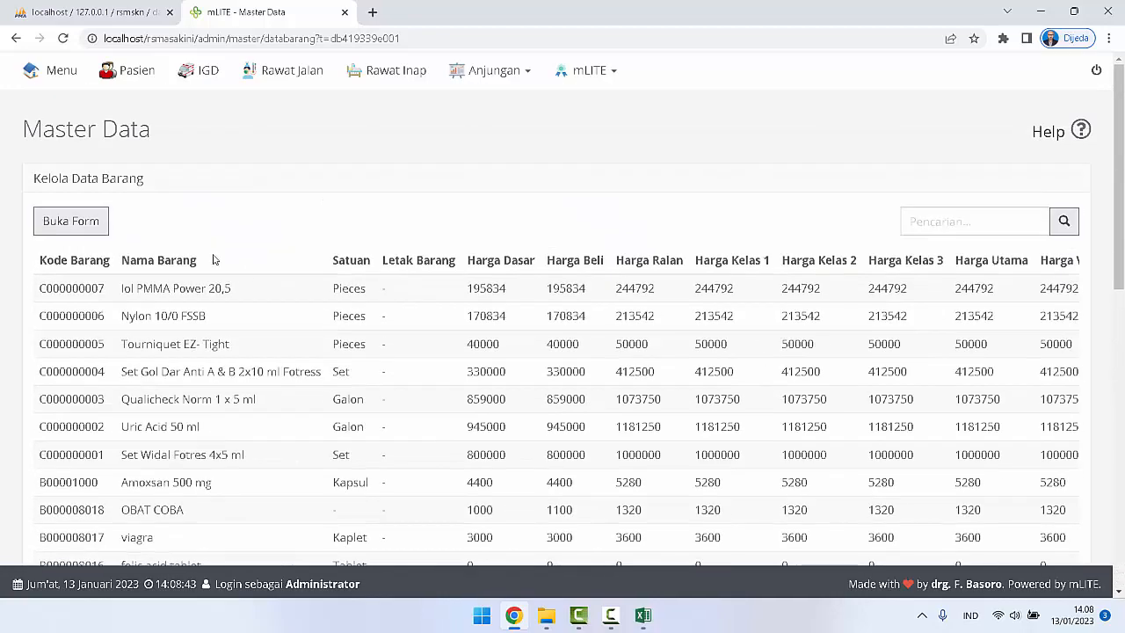
Step: Leave Data Barang for the Master Data overview and open mLITE's Dashboard module
{"action": "left_click", "coordinate": [77, 132]}
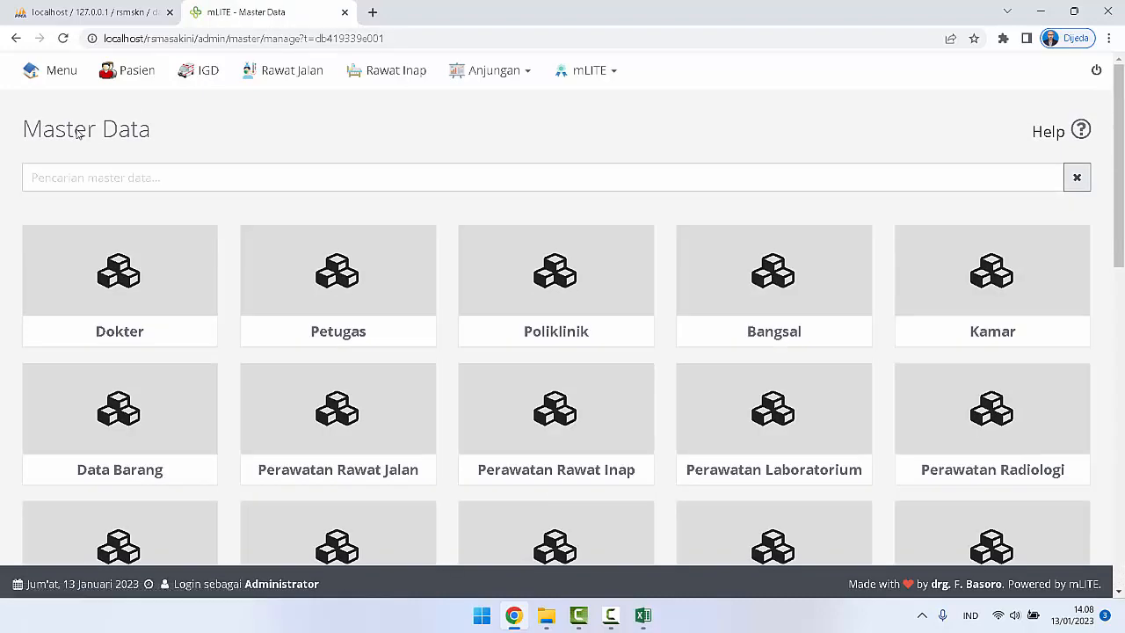
{"action": "left_click", "coordinate": [55, 72]}
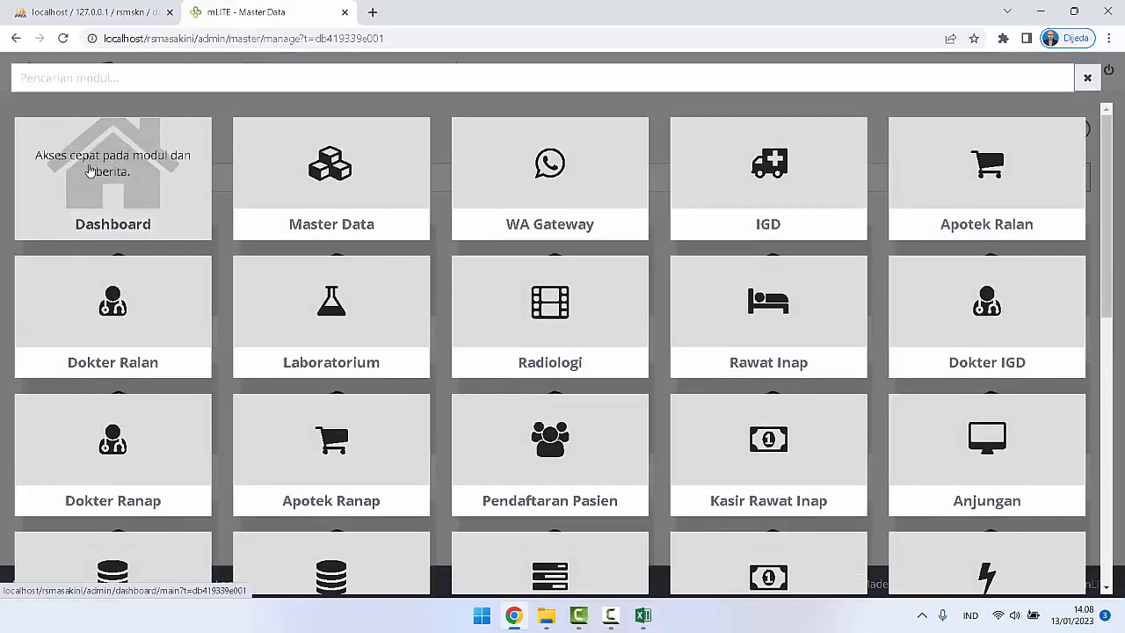
{"action": "left_click", "coordinate": [89, 170]}
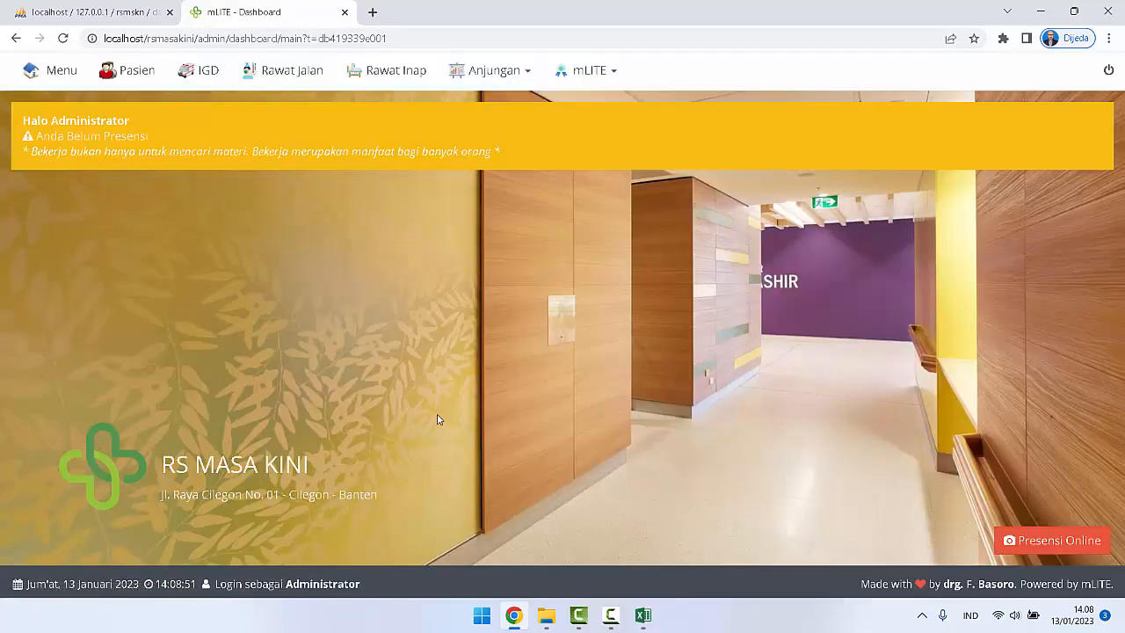
{"action": "left_click", "coordinate": [611, 615]}
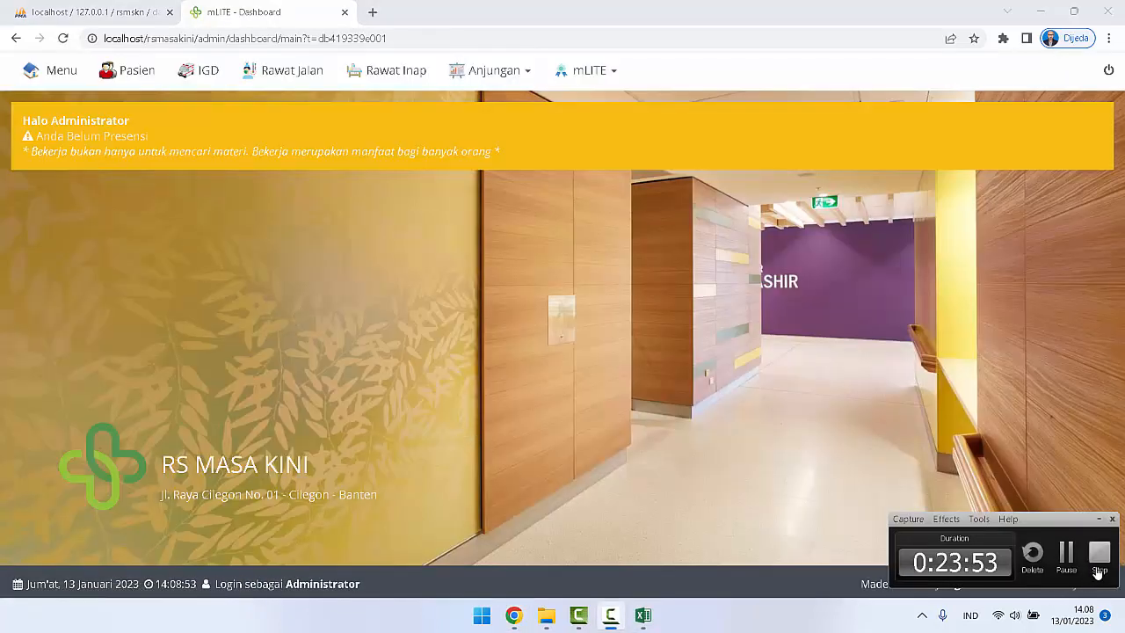
{"action": "left_click", "coordinate": [1099, 553]}
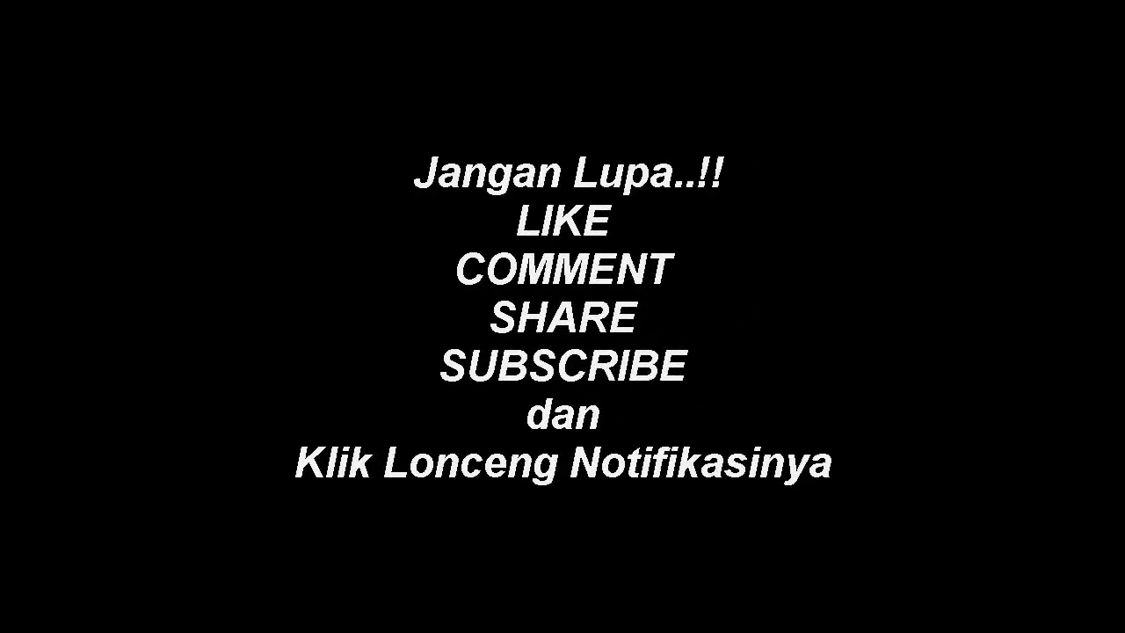